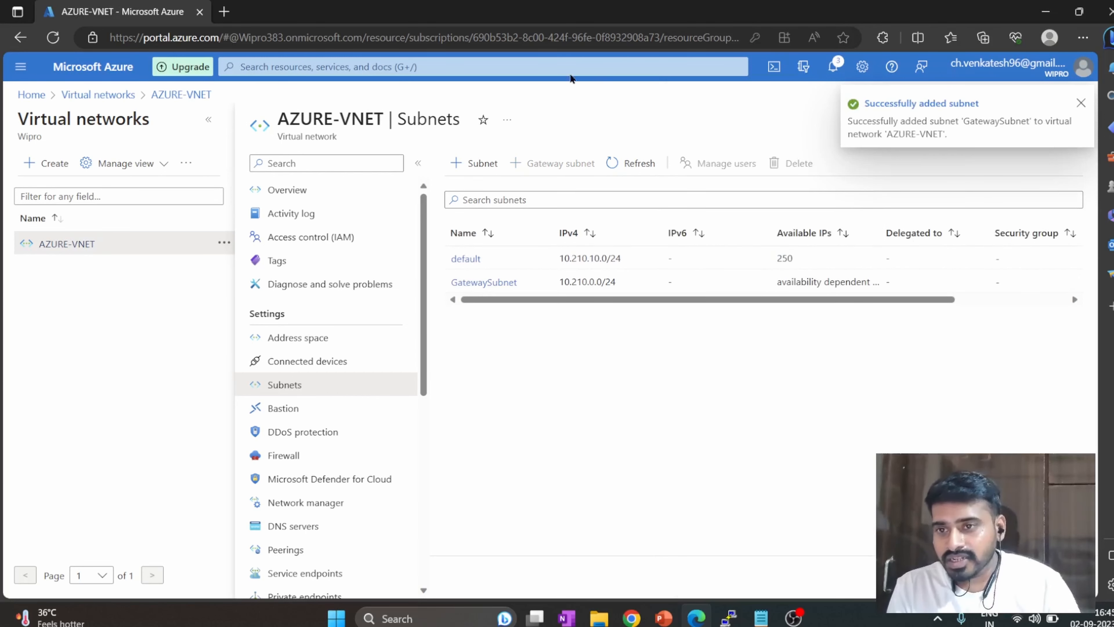
Go to the Virtual network gateways service and start creating a new virtual network gateway.
click(570, 67)
click(351, 289)
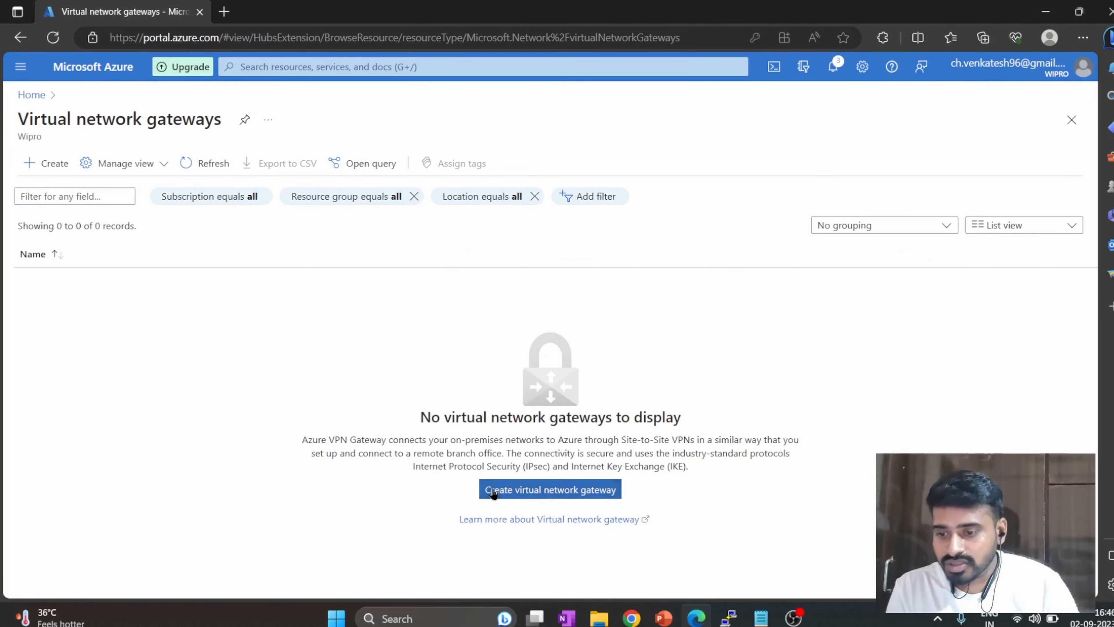
key(Return)
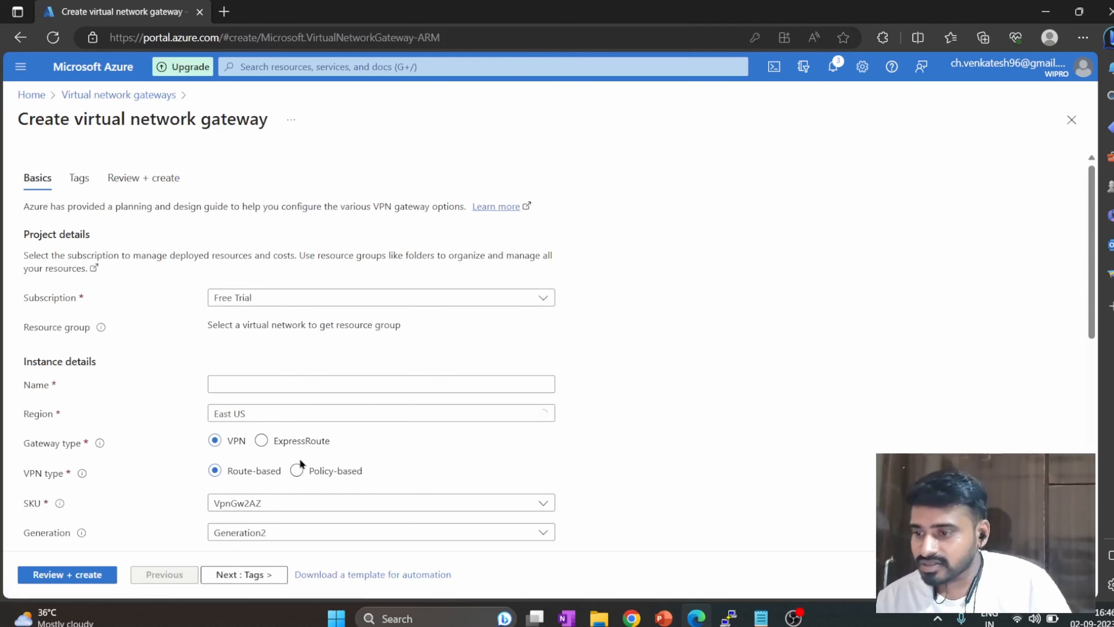
Name the gateway AZURE-VNG and associate it with the AZURE-VNET virtual network.
scroll(93, 390, down, 1)
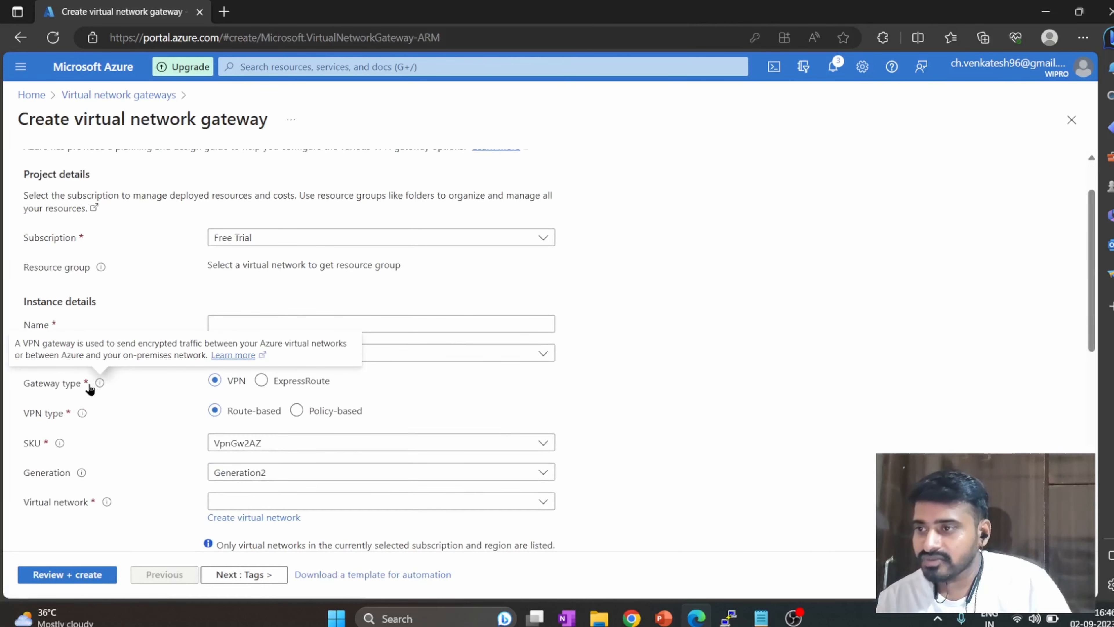
click(219, 319)
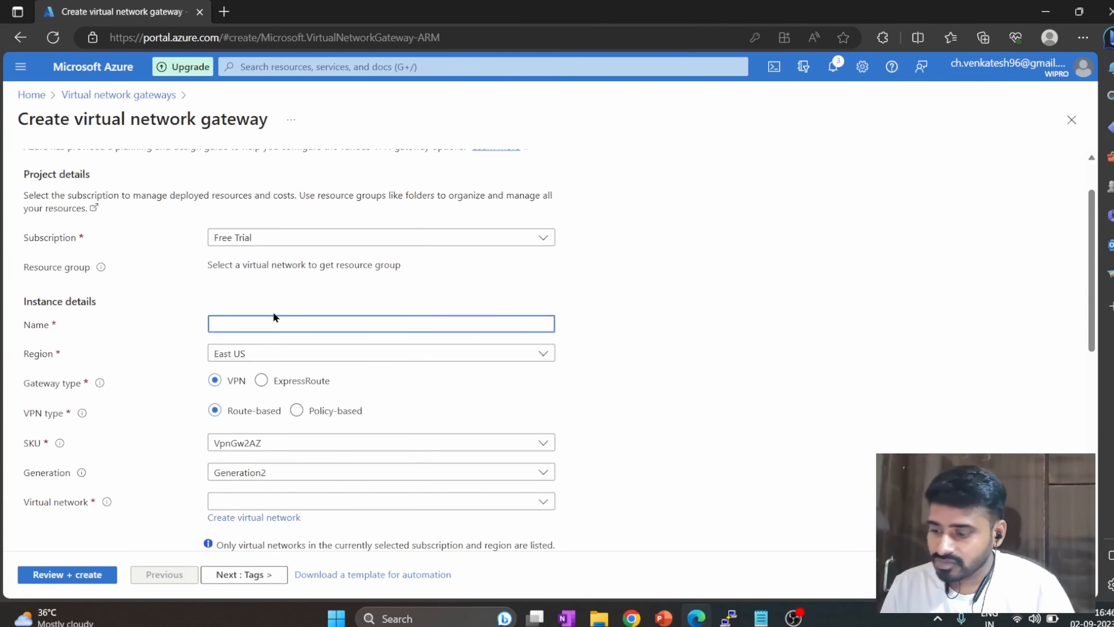
text(AZURE)
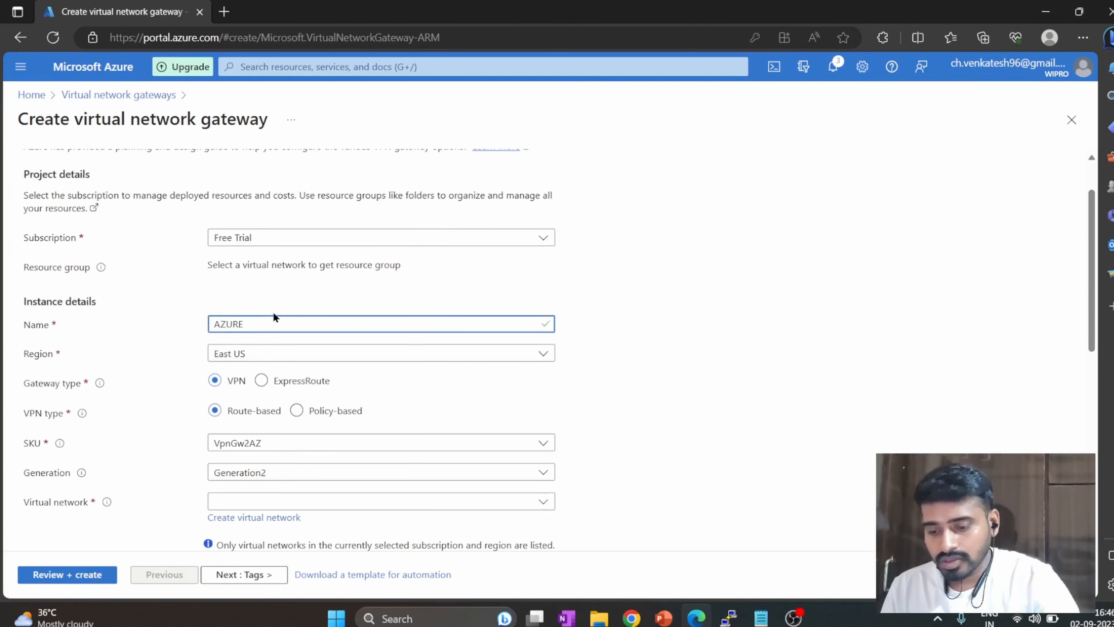
text(-VNG)
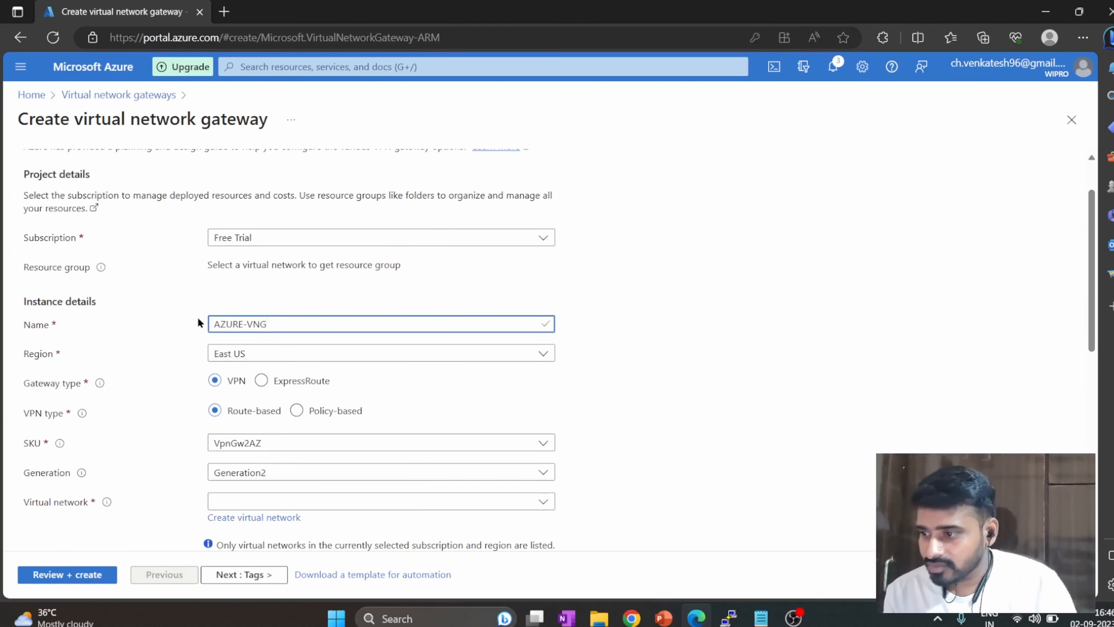
scroll(162, 398, down, 1)
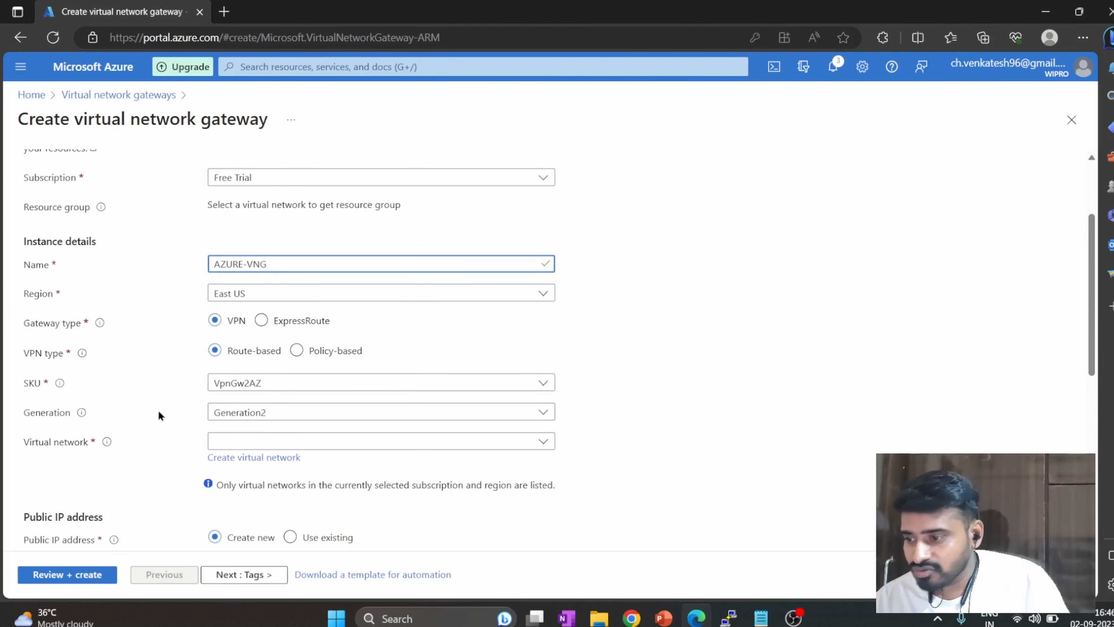
scroll(124, 406, down, 1)
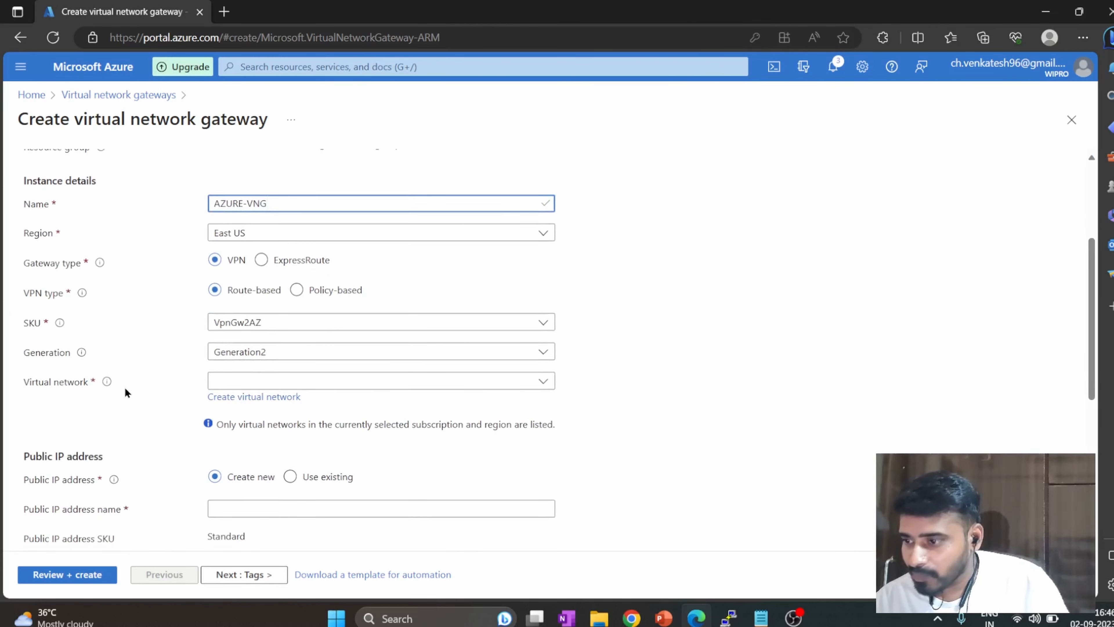
click(376, 386)
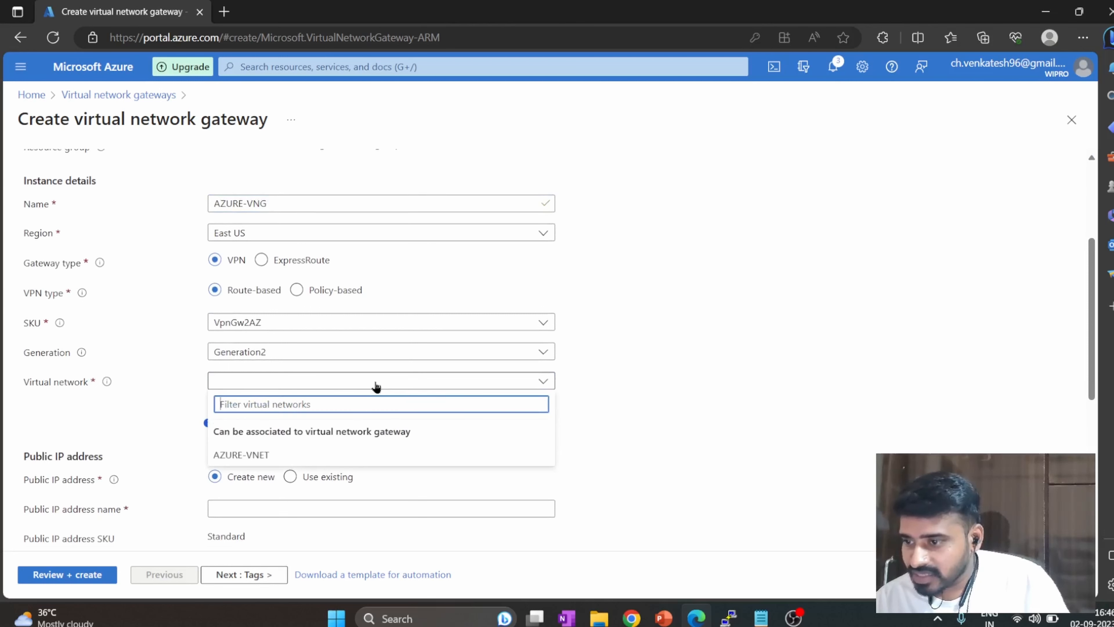
click(299, 456)
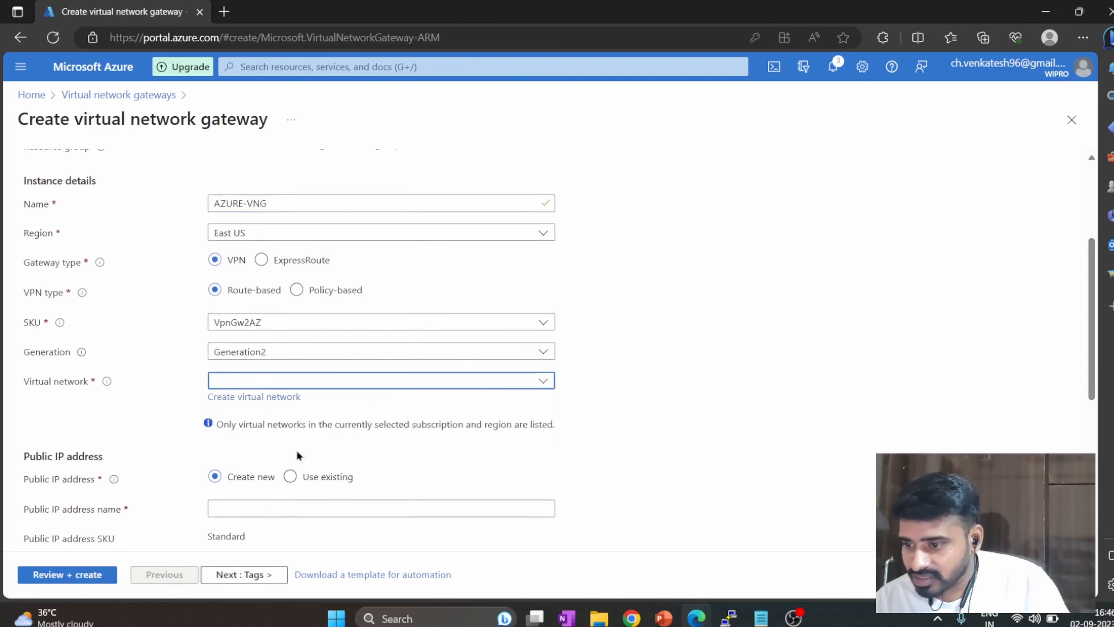
Name the gateway's new public IP address AZURE-VNG-PIP and set its availability zone to Zone-redundant.
scroll(141, 385, down, 2)
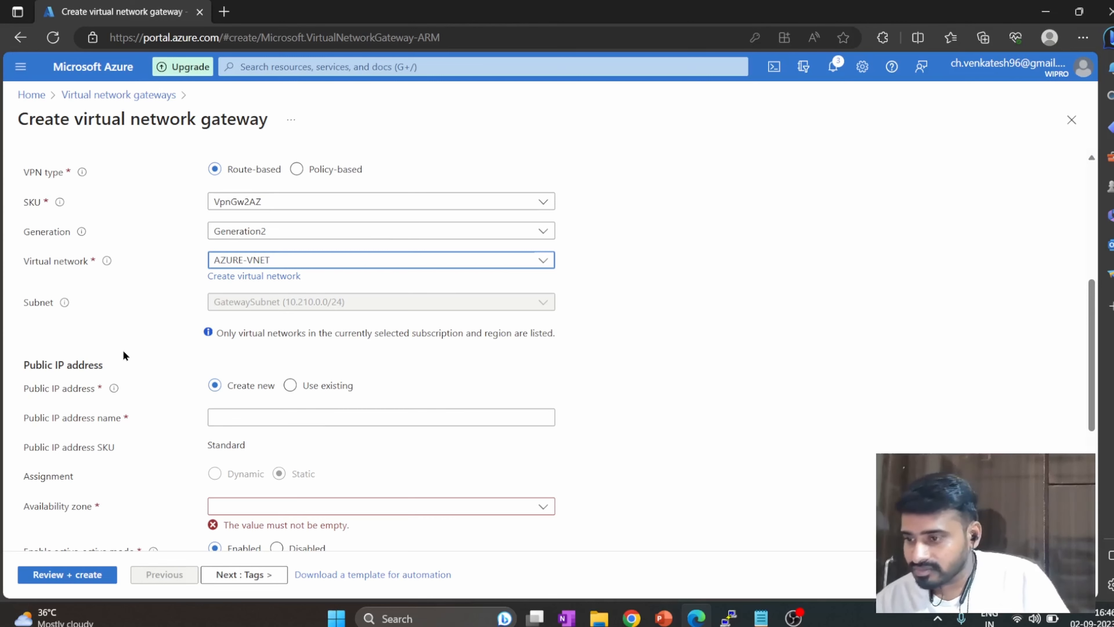
scroll(123, 355, down, 1)
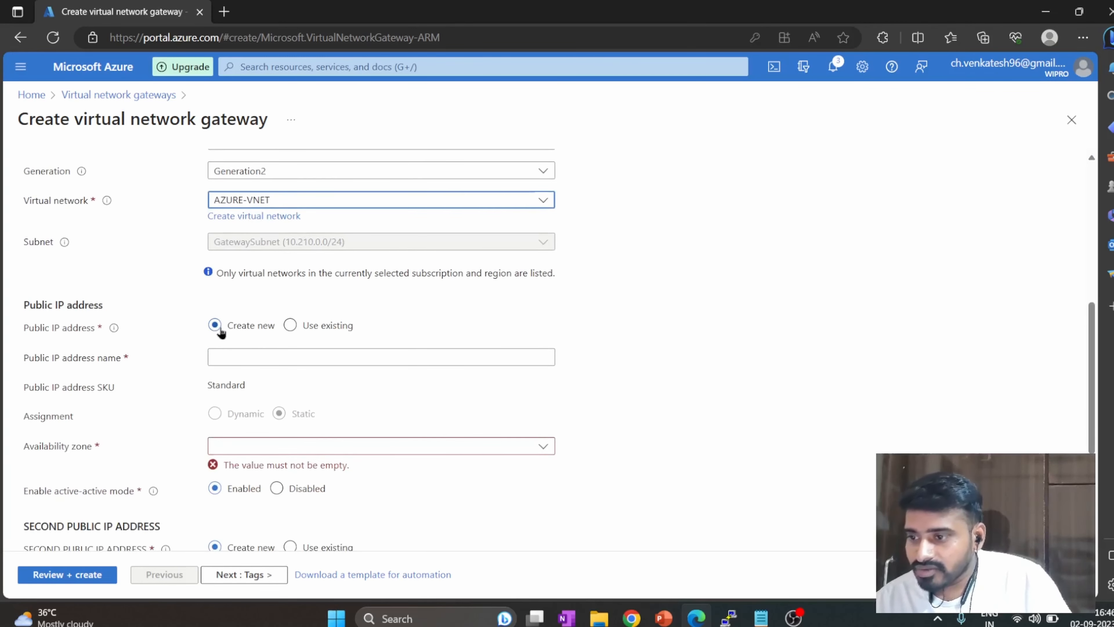
click(241, 353)
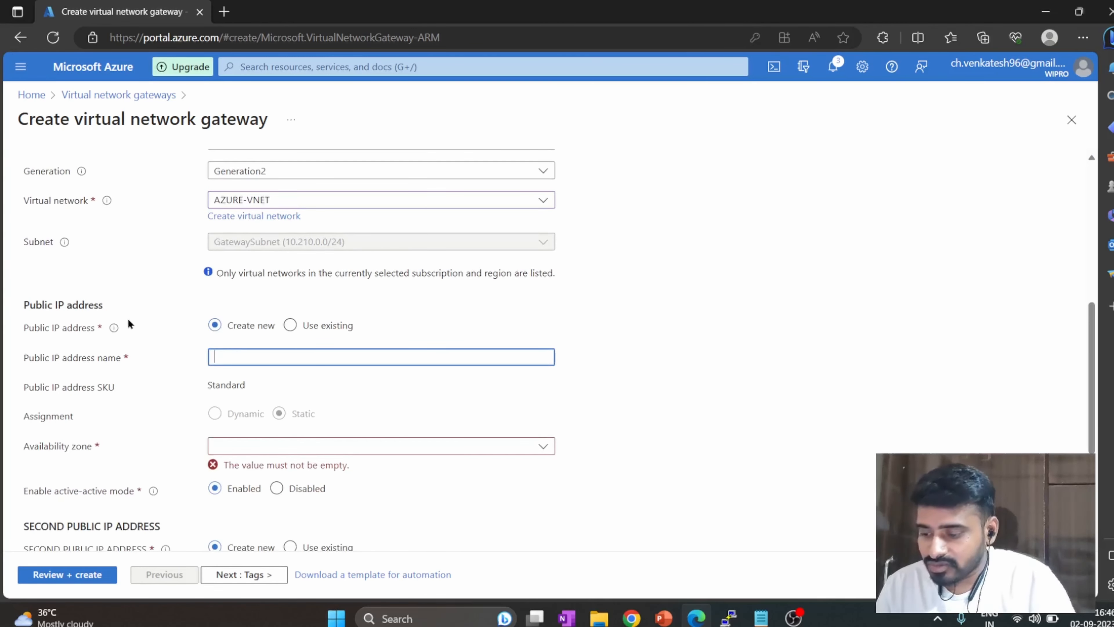
text(AZURE-VNG)
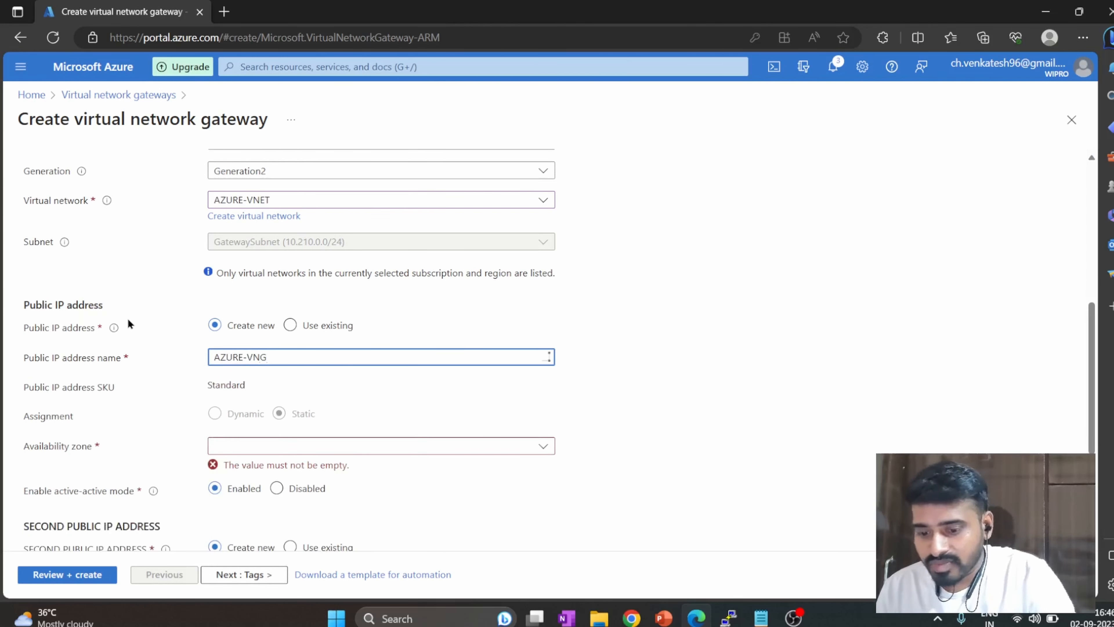
text(-PIP)
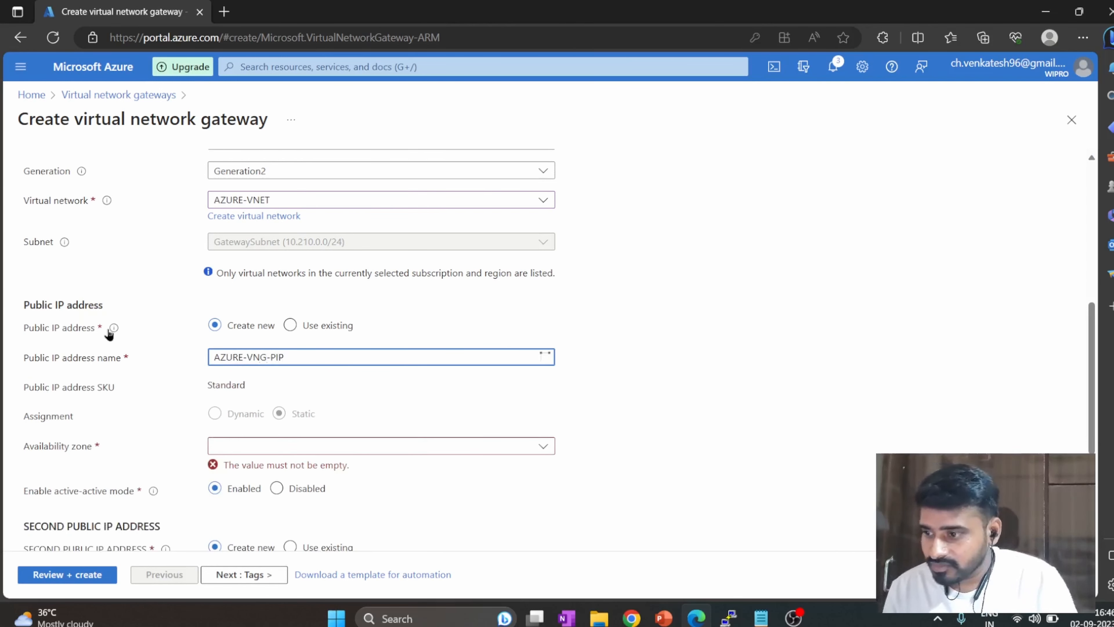
scroll(149, 377, down, 1)
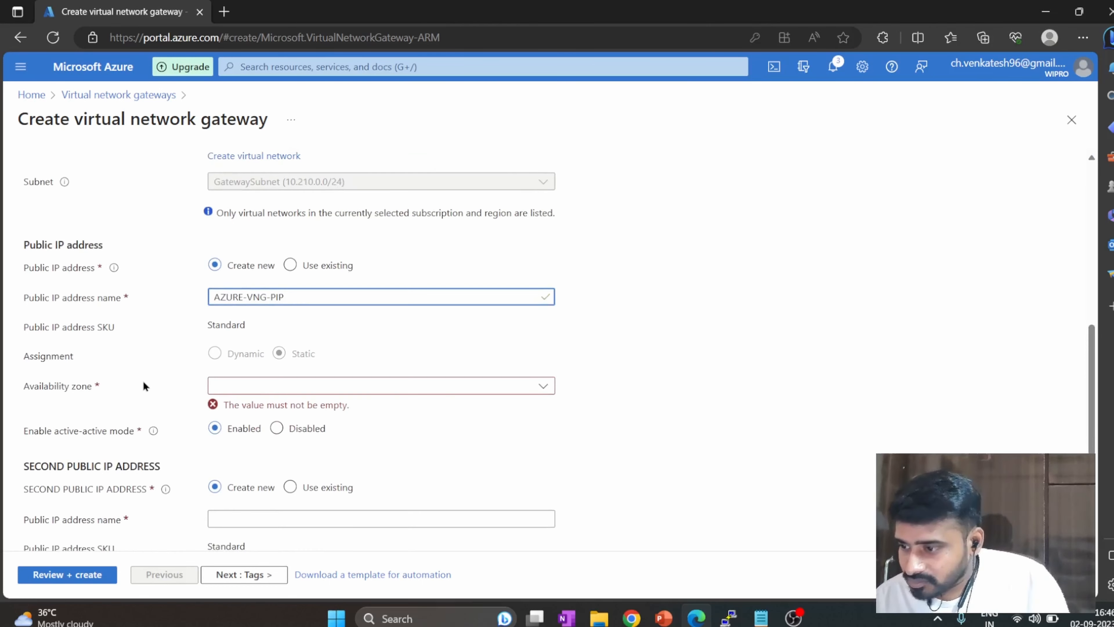
click(274, 386)
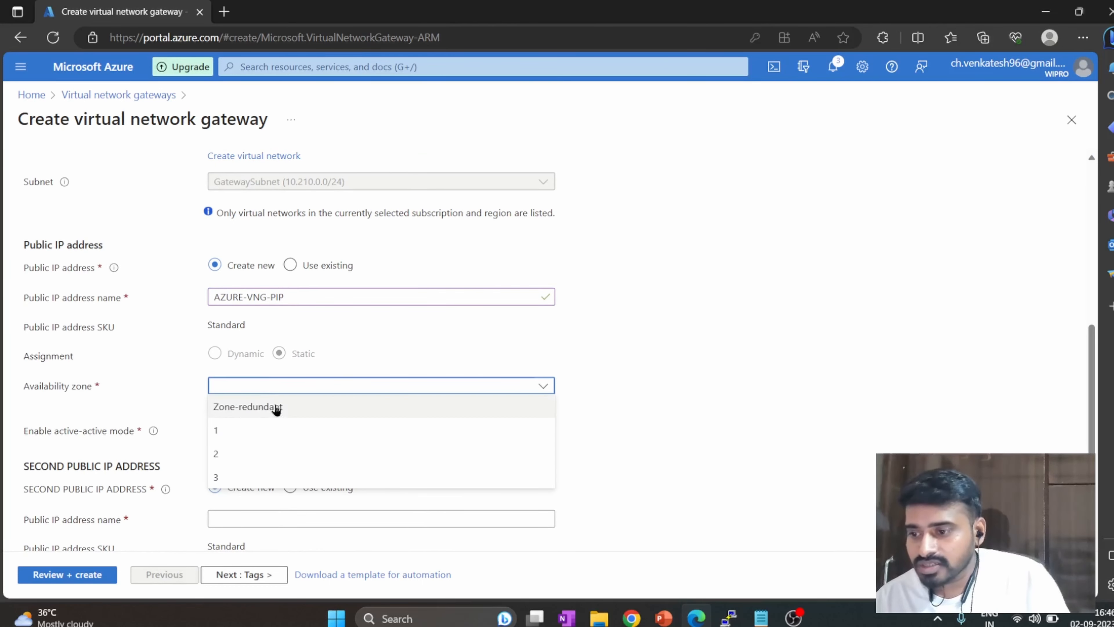
click(276, 407)
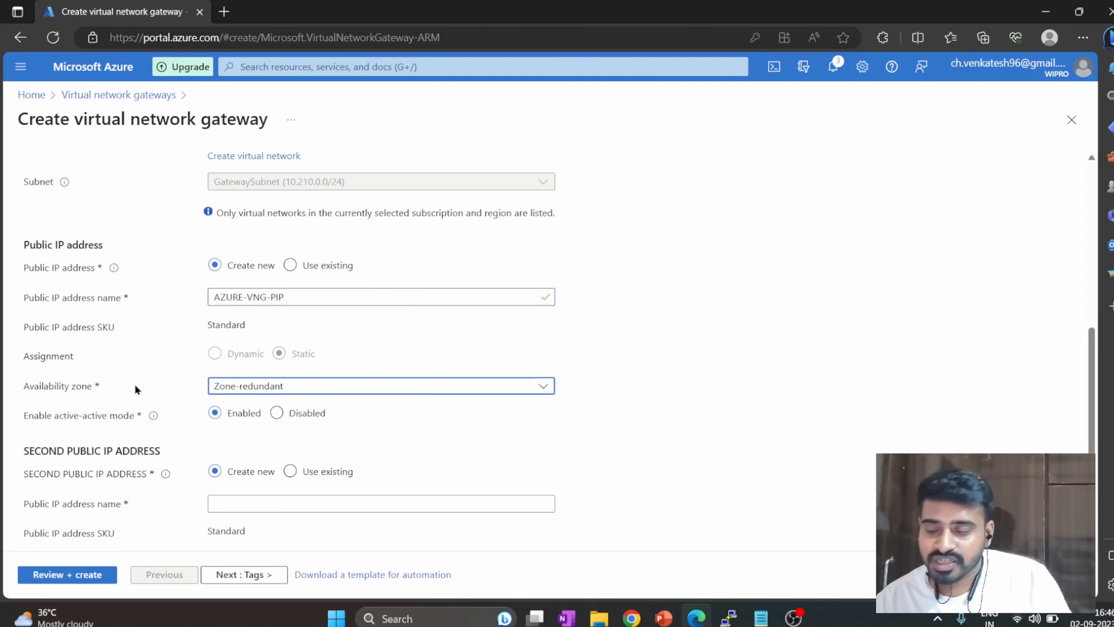
Disable active-active mode for the virtual network gateway.
scroll(136, 388, down, 1)
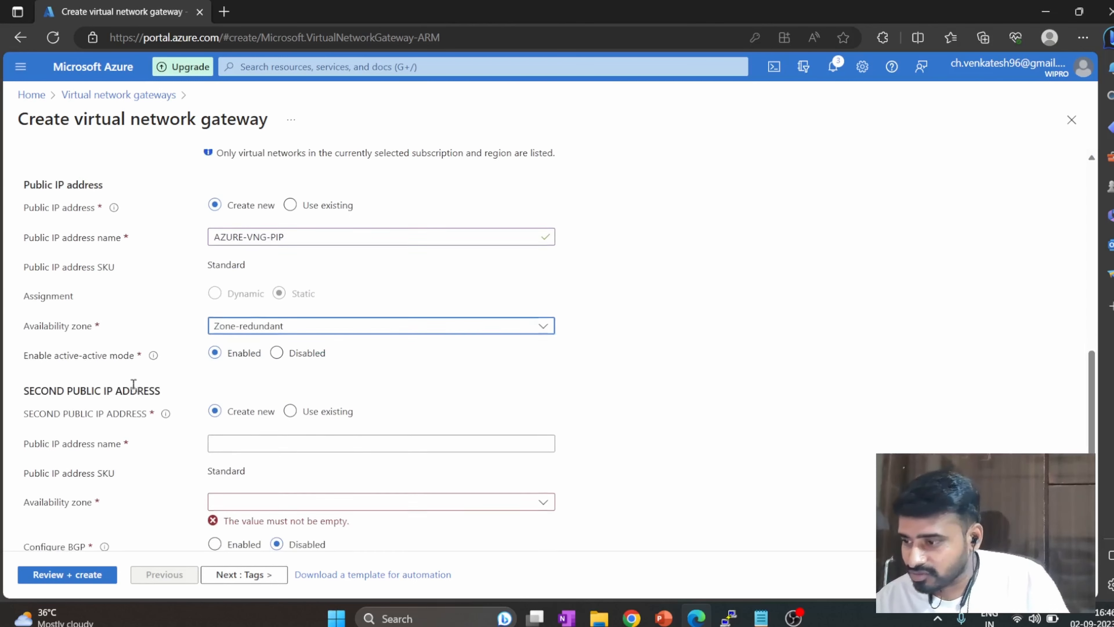
click(277, 354)
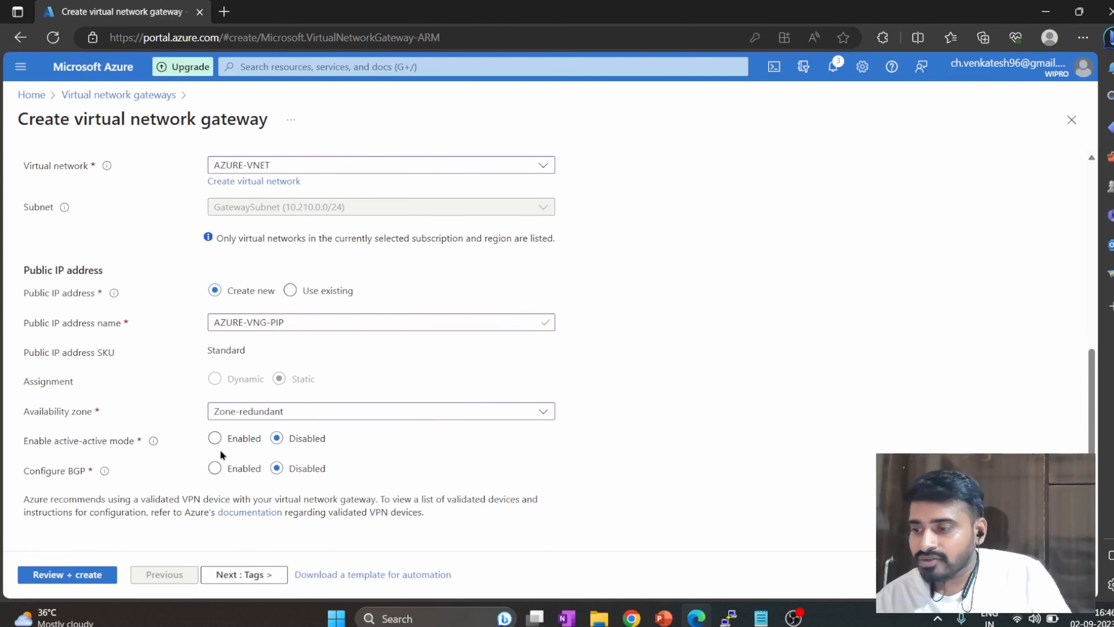
click(215, 438)
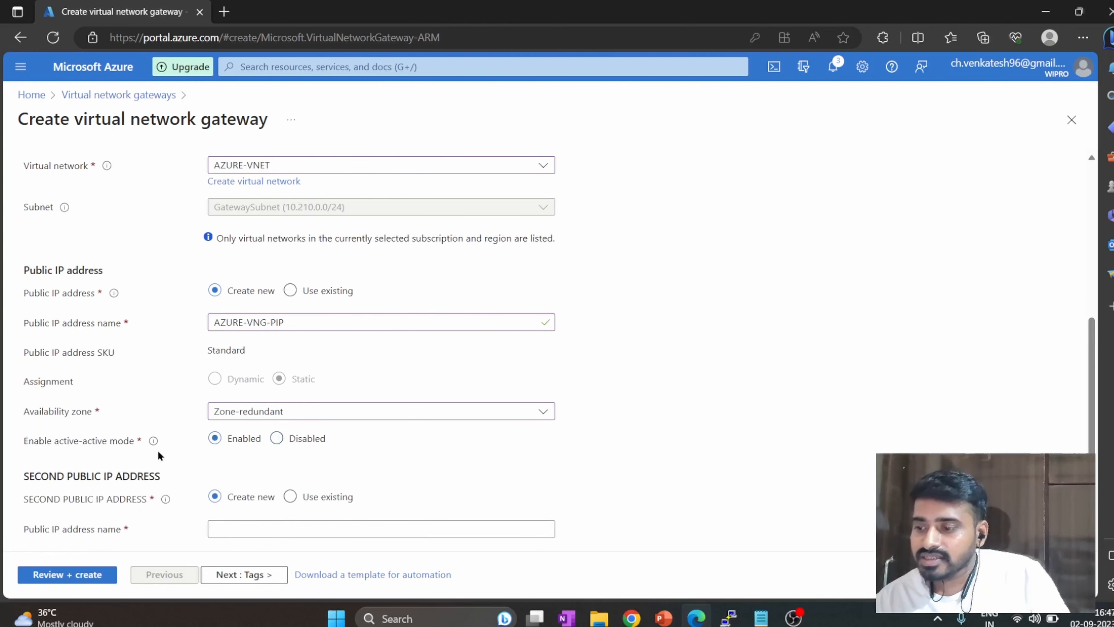
scroll(162, 449, down, 2)
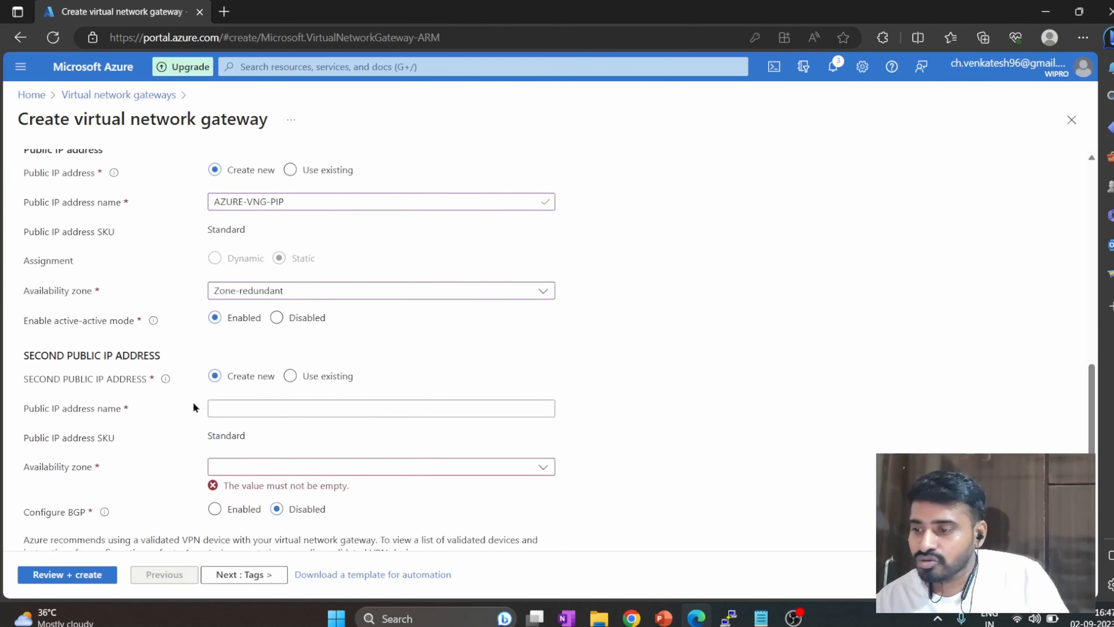
click(276, 317)
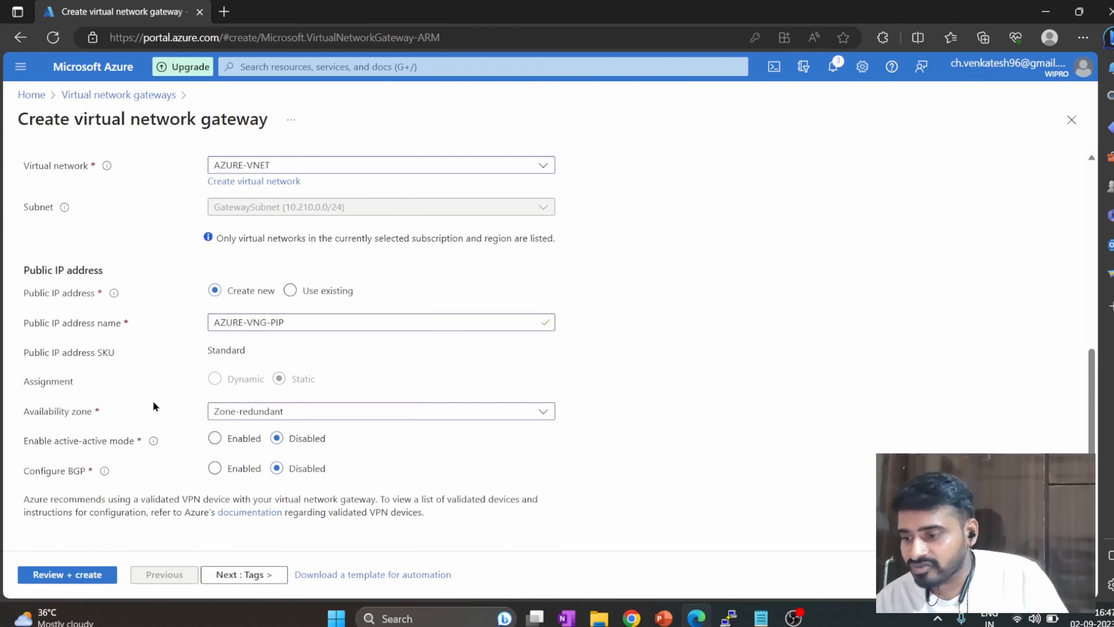
Leave the tags empty, proceed to the final review and create the virtual network gateway.
click(226, 574)
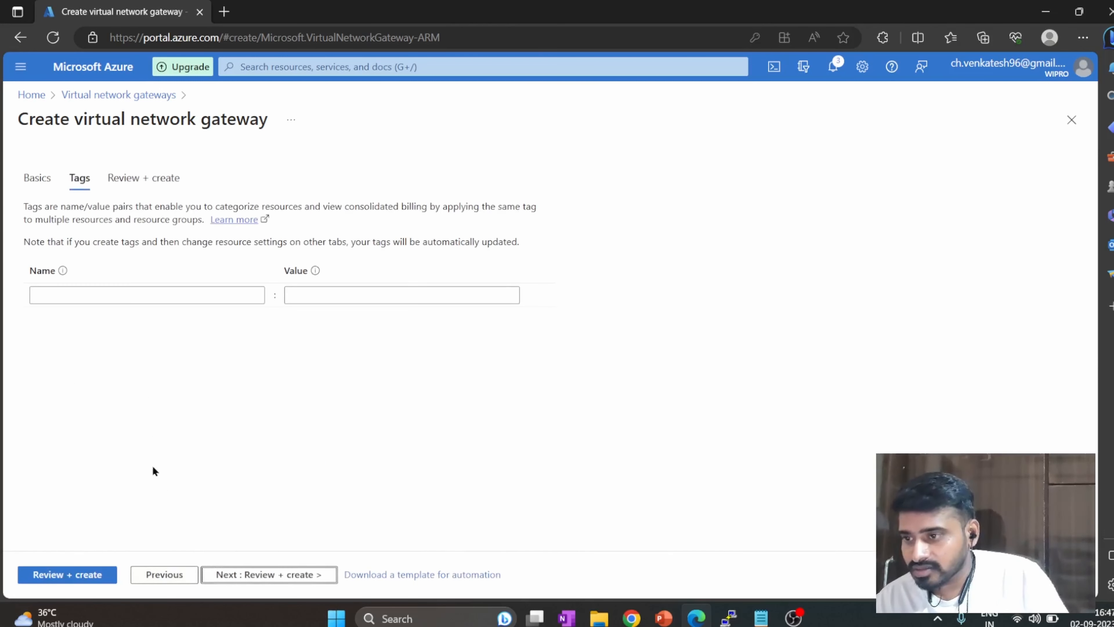
click(220, 573)
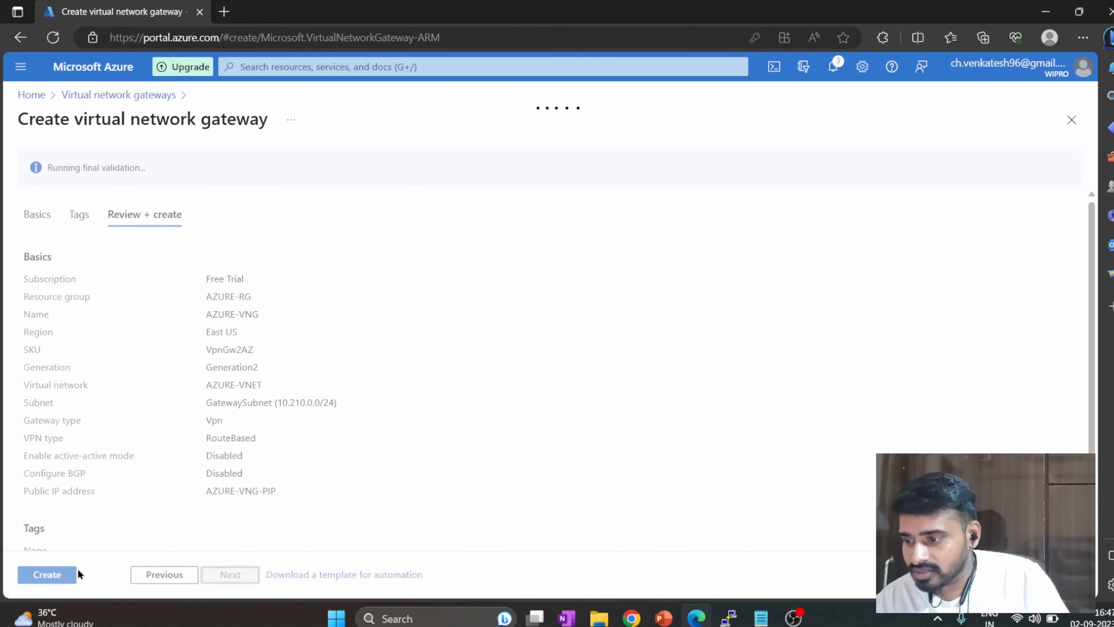
click(63, 574)
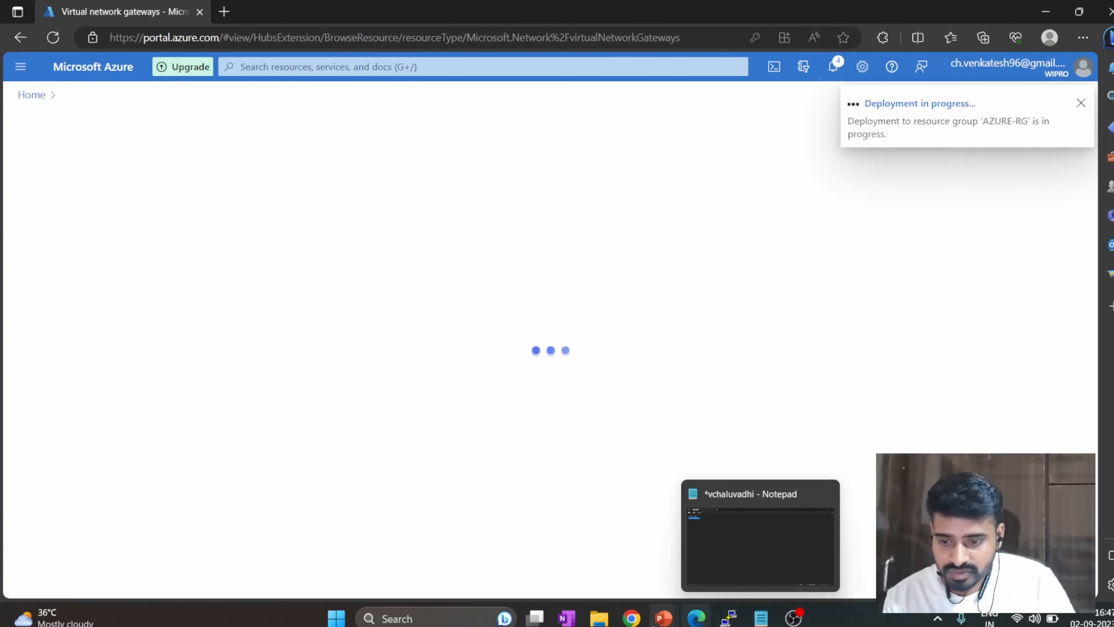
Switch to the PowerPoint slide show and advance to the network diagram with the VPG, Internet and VNG.
click(699, 562)
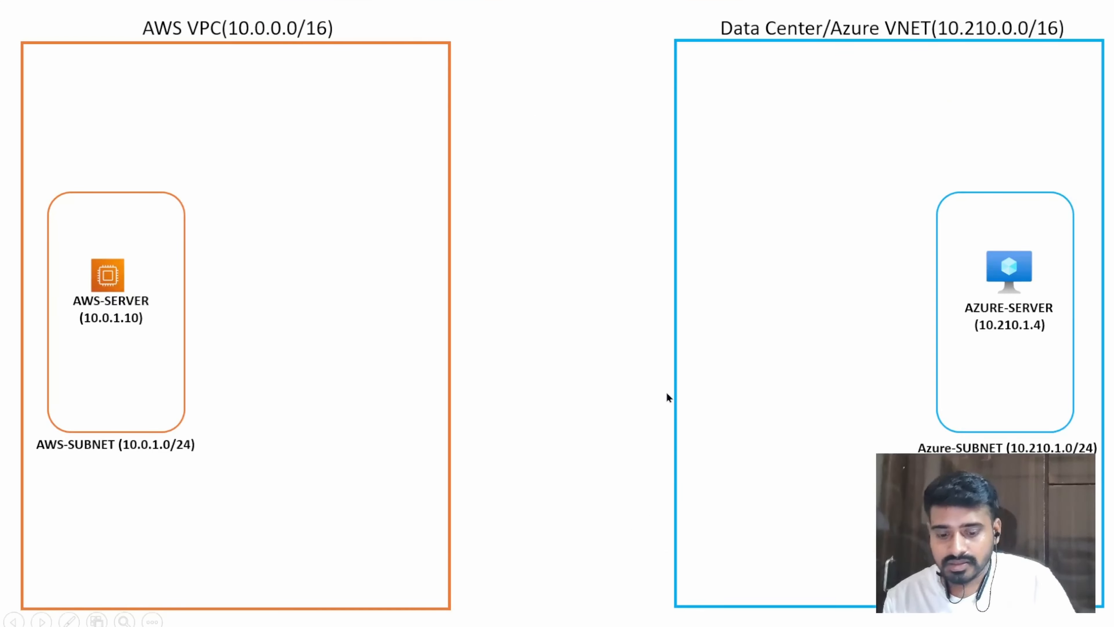
key(Right)
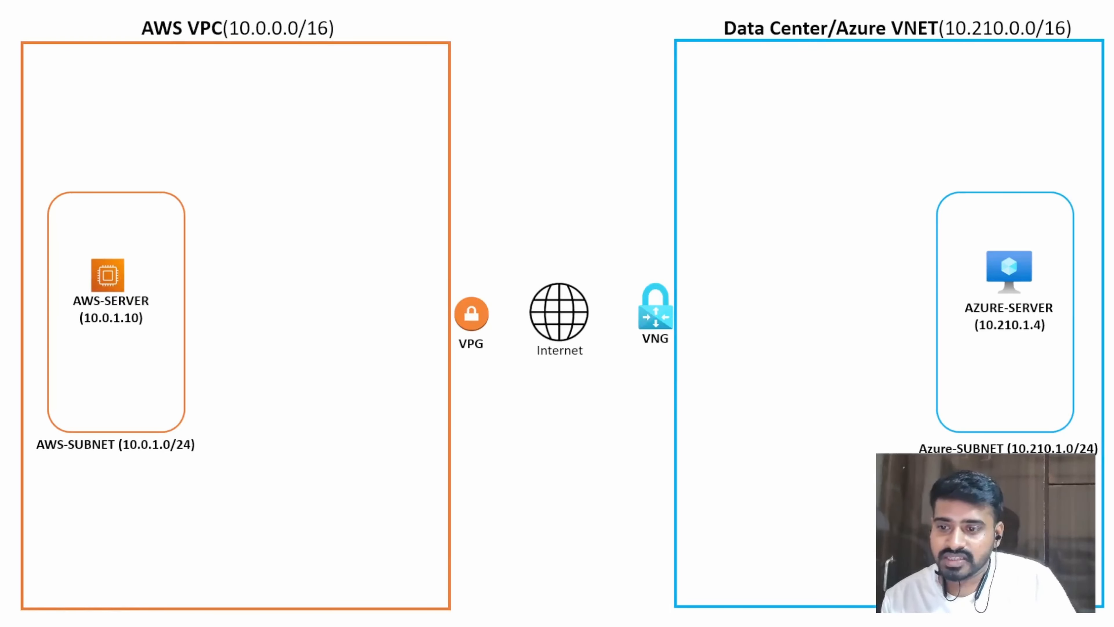
Switch to the AWS console in Chrome and open the Virtual private gateways page of the VPC service.
key(alt+Tab)
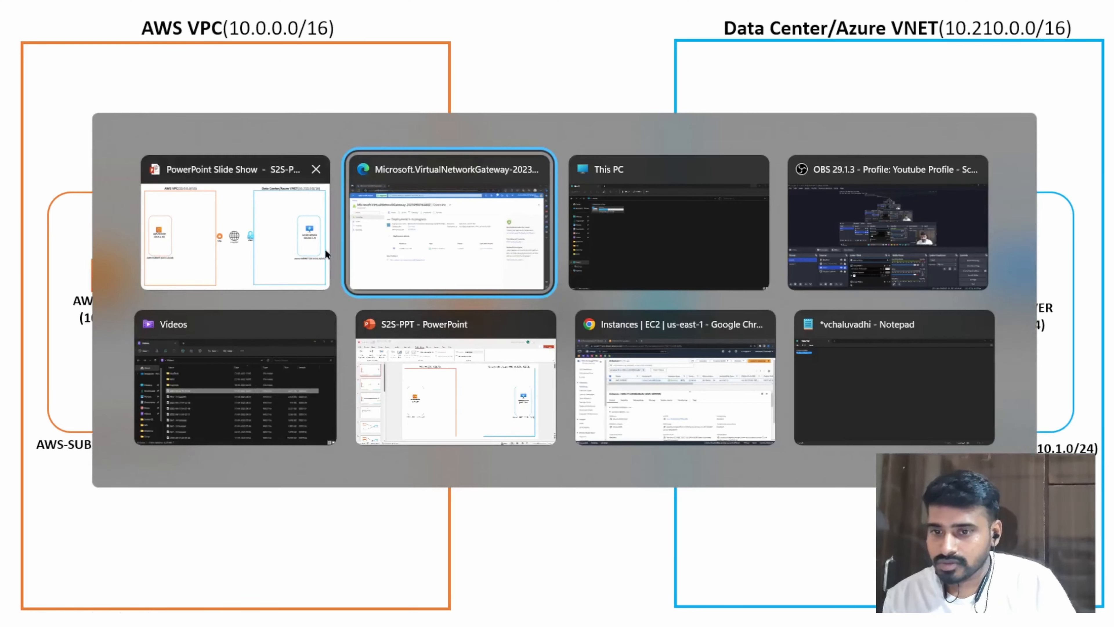
click(686, 361)
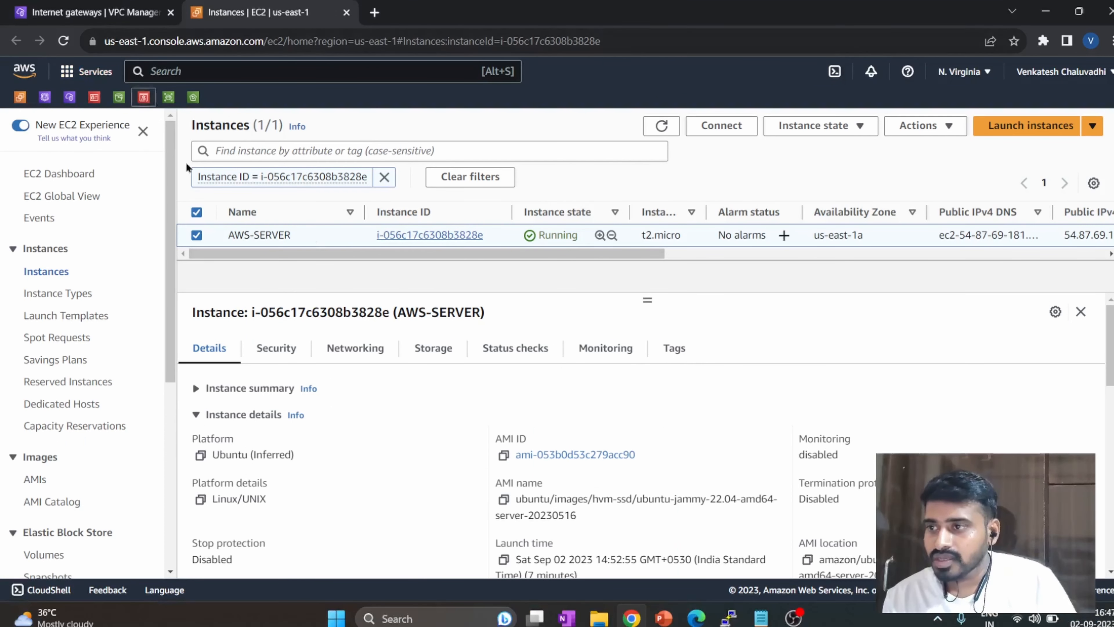
drag(352, 237, 494, 236)
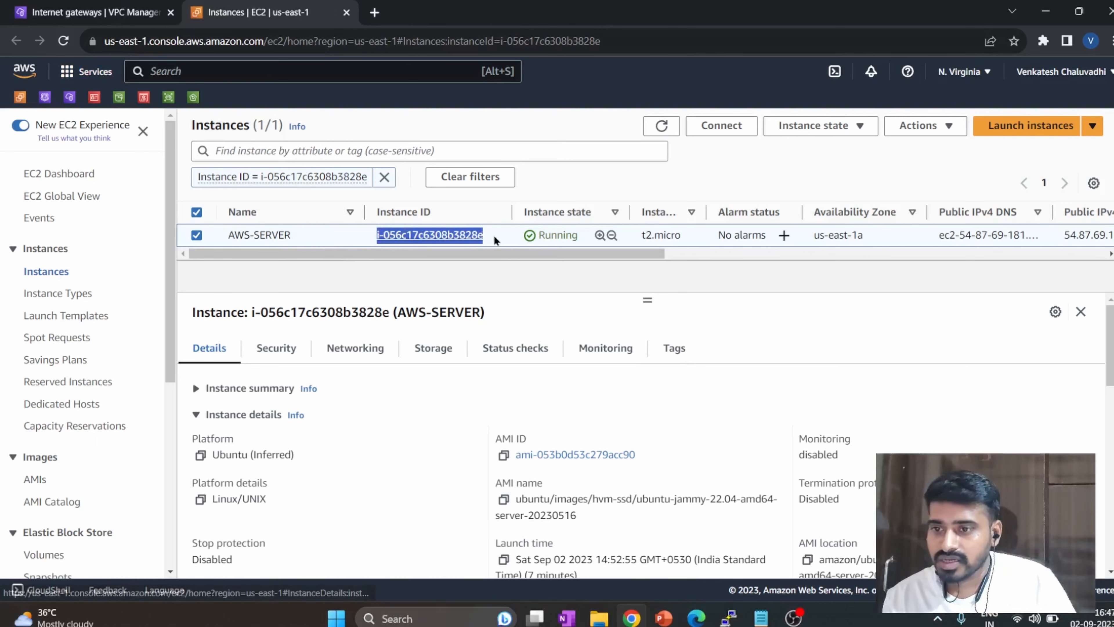
click(93, 12)
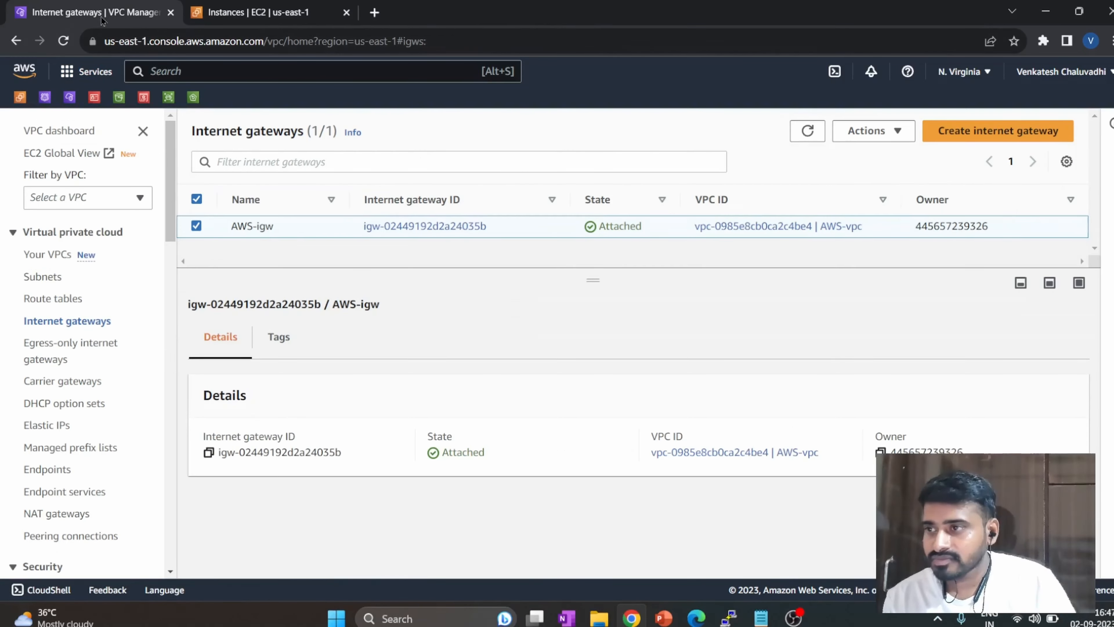
scroll(82, 354, down, 3)
scroll(82, 353, down, 6)
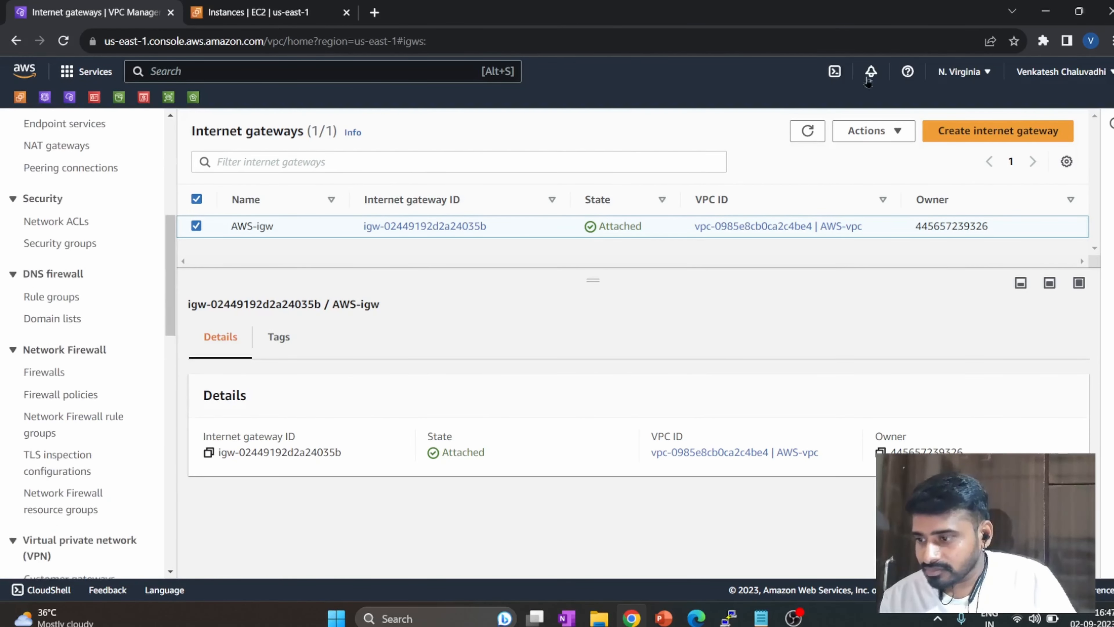
scroll(79, 439, down, 3)
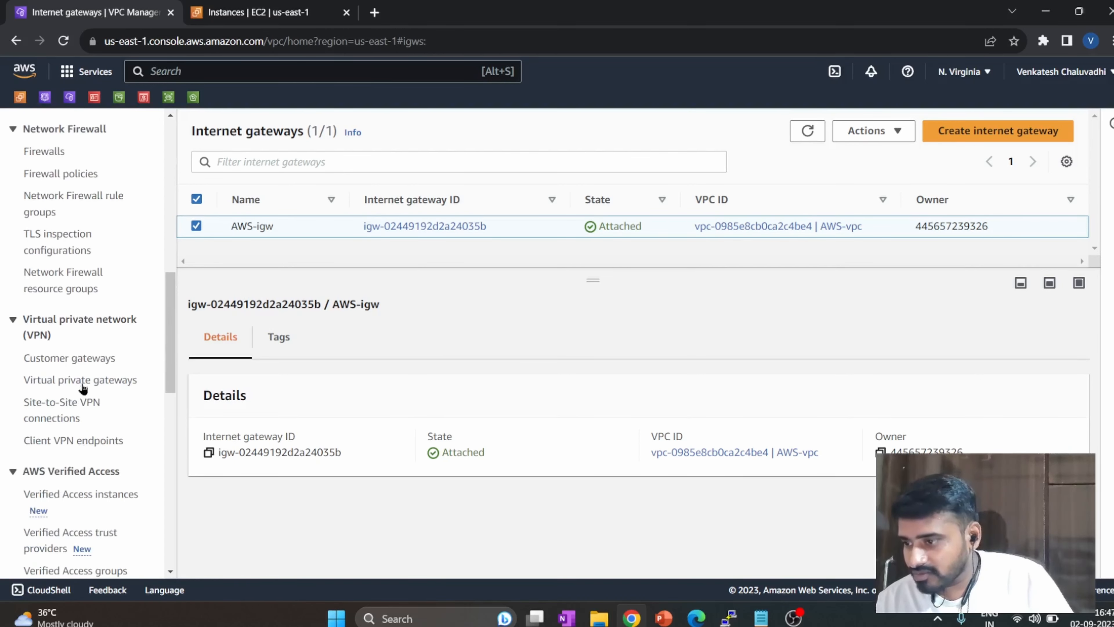
click(86, 381)
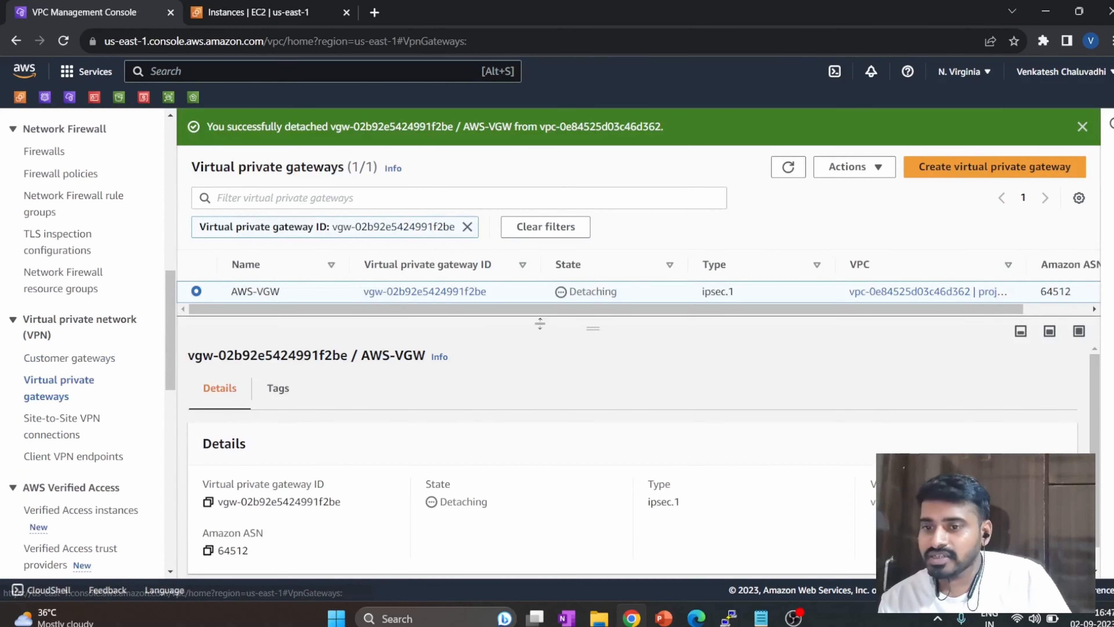
Dismiss the detachment notification, clear the gateway ID filter and refresh the virtual private gateways list.
click(786, 170)
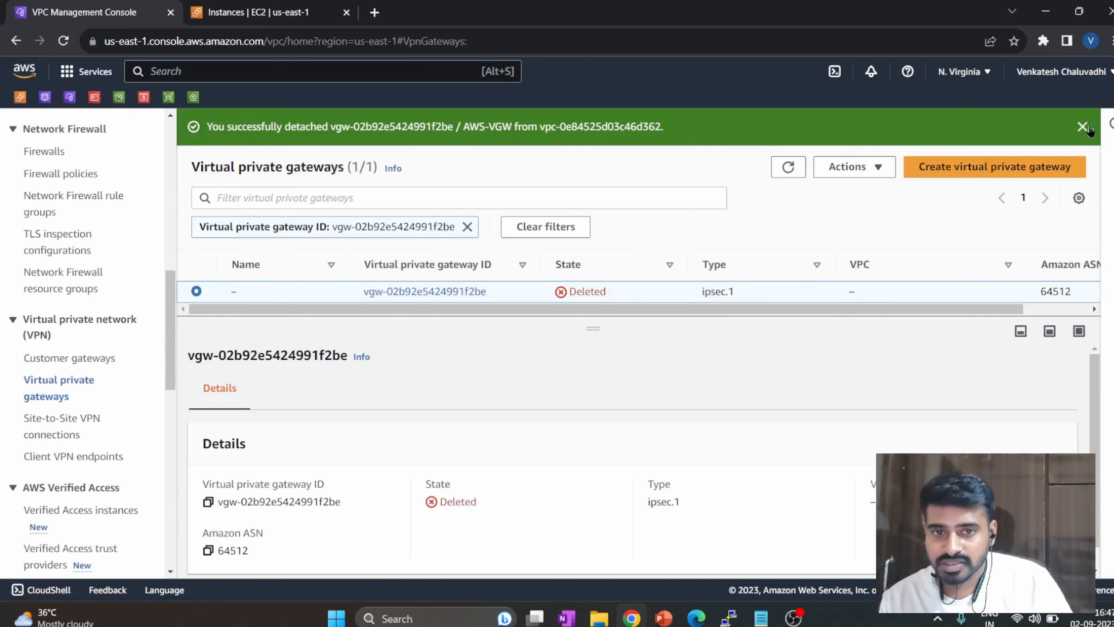
click(792, 127)
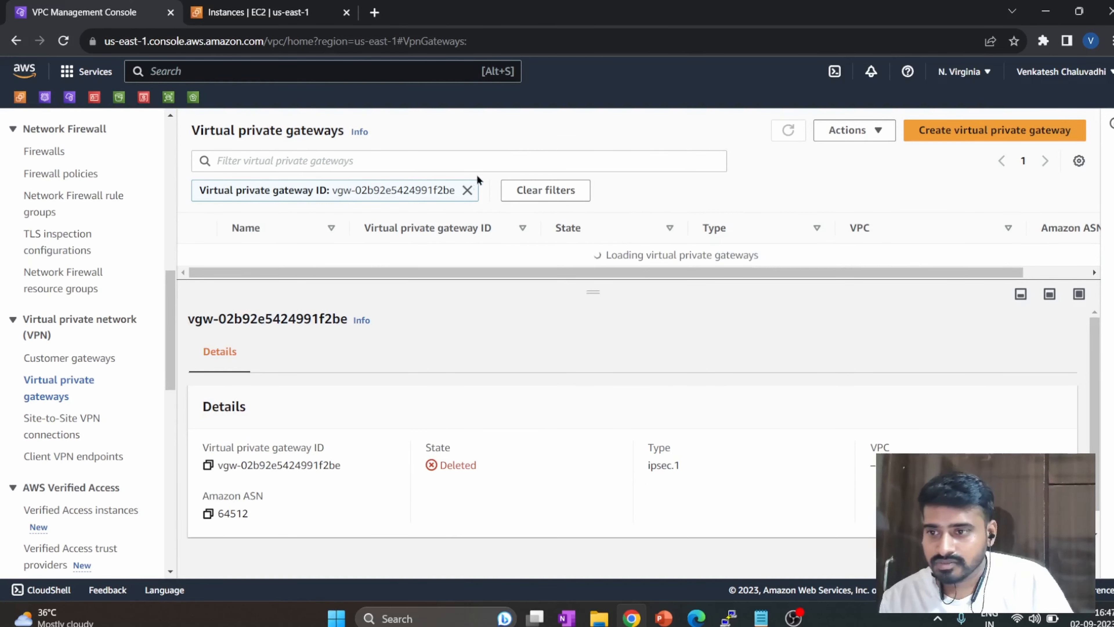
click(467, 190)
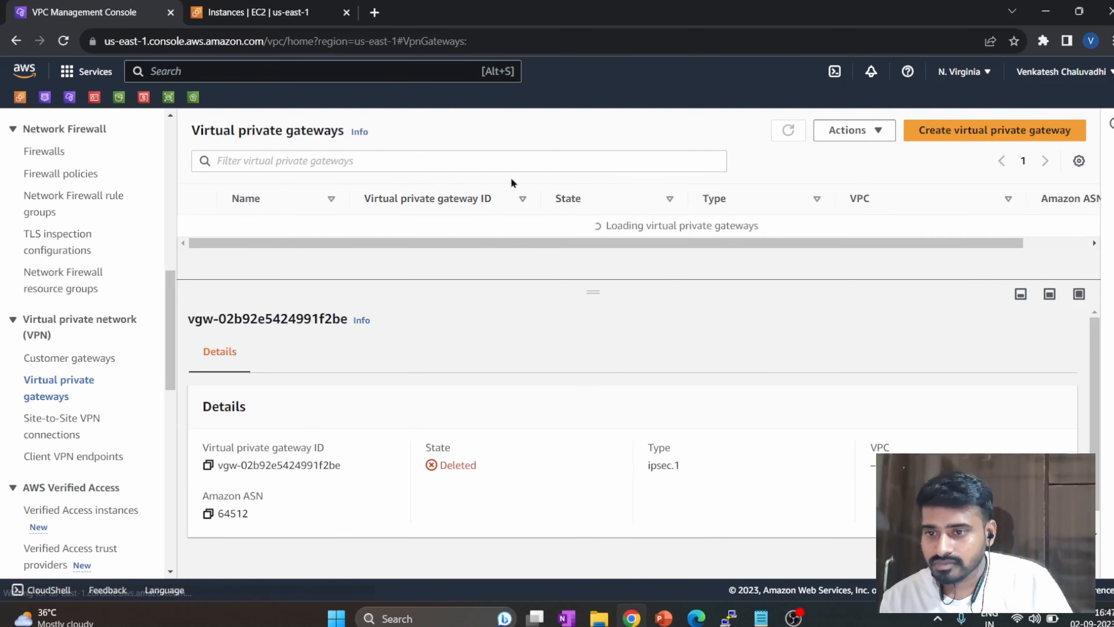
click(790, 133)
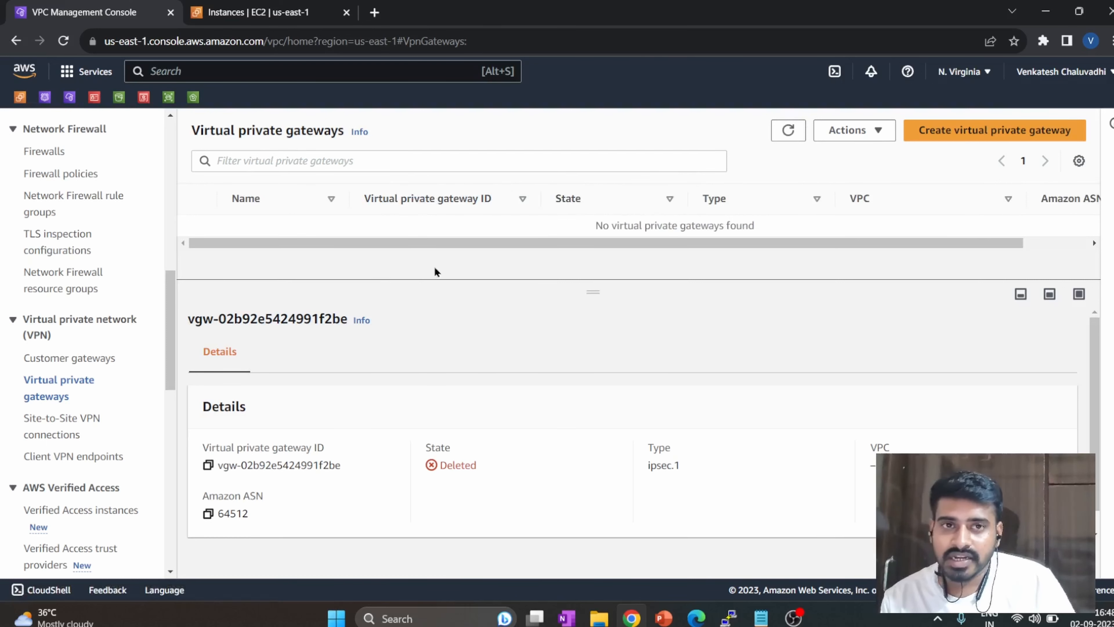
Create a virtual private gateway named AWS-VPG with the Amazon default ASN.
click(936, 140)
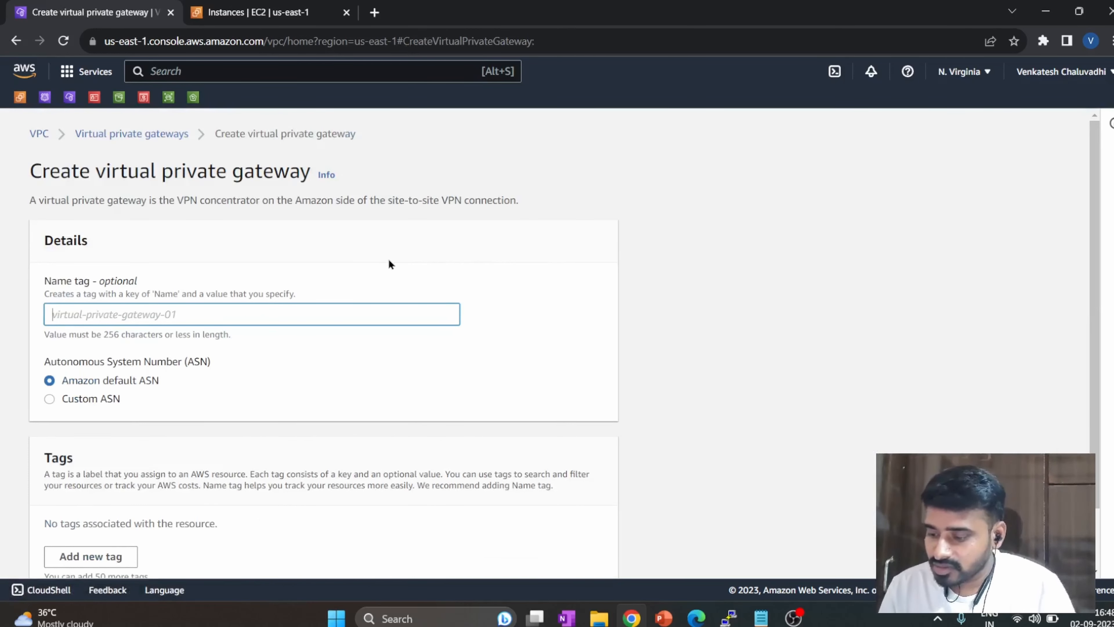
text(AWS-)
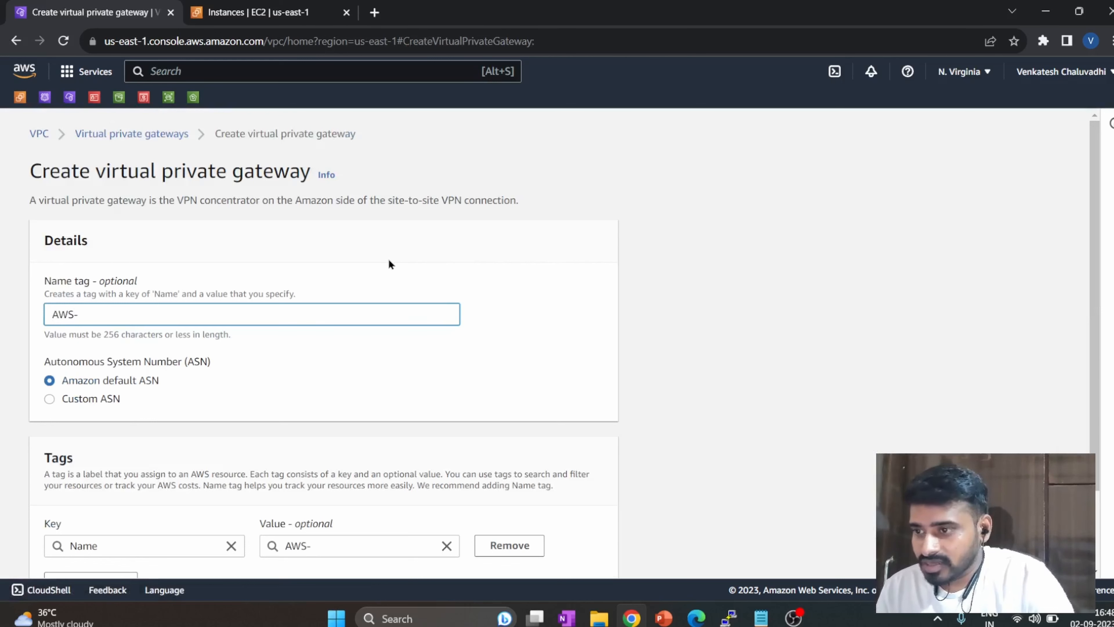
text(VPG)
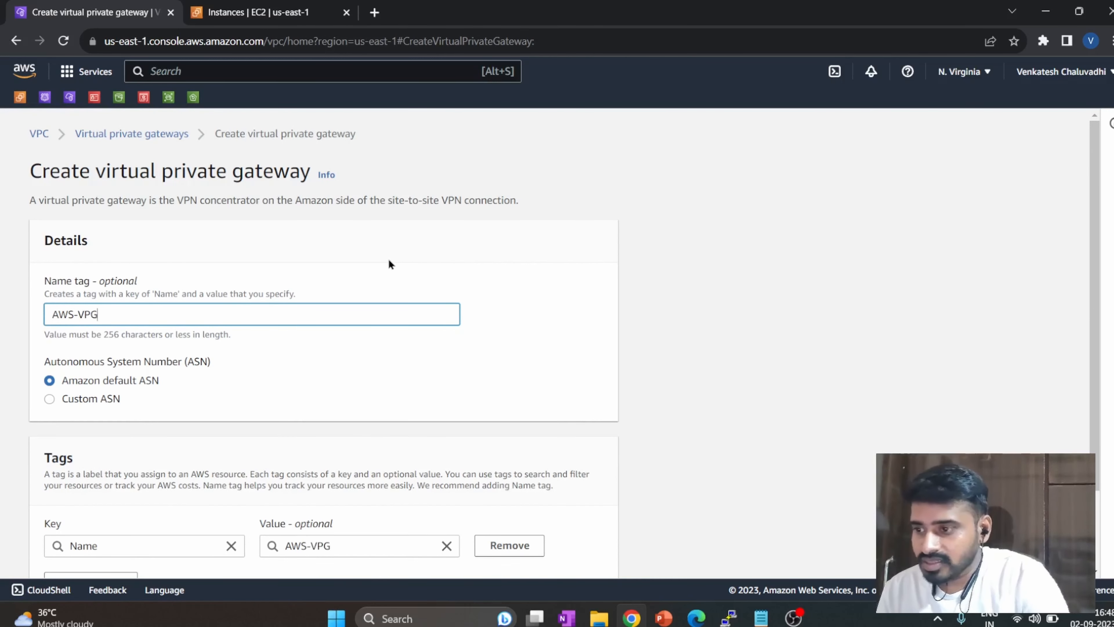
scroll(323, 290, down, 2)
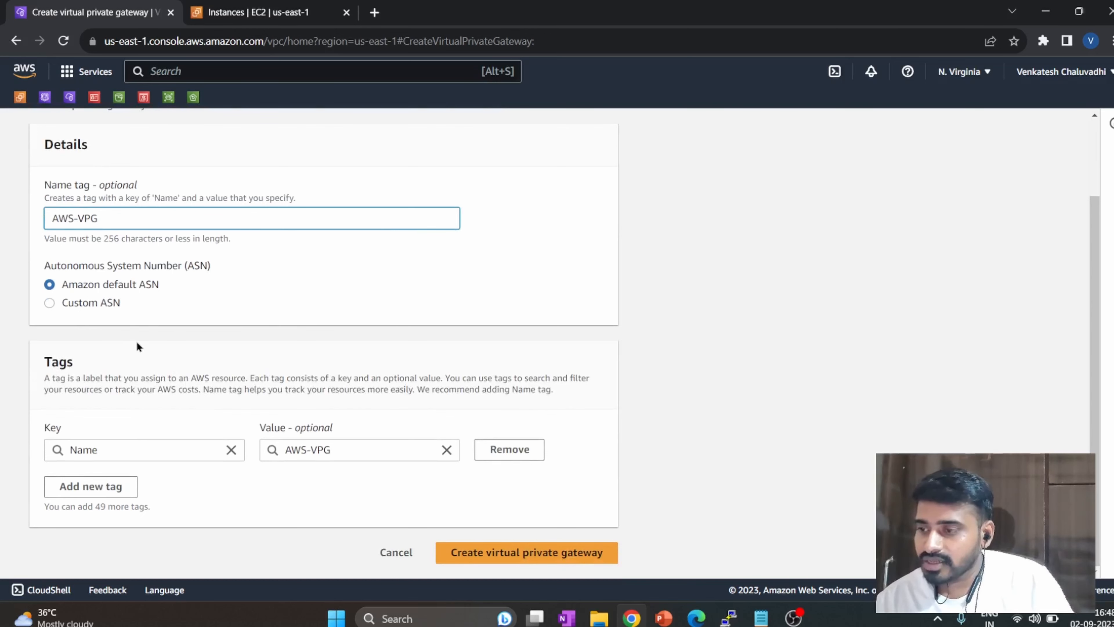
scroll(105, 356, up, 2)
scroll(535, 382, down, 2)
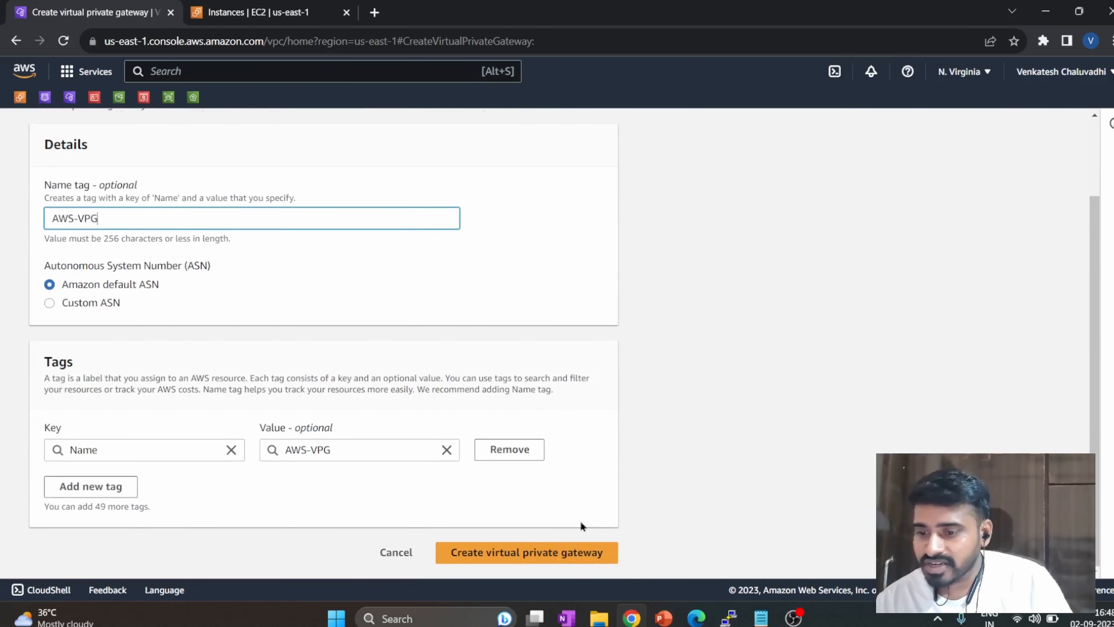
click(573, 553)
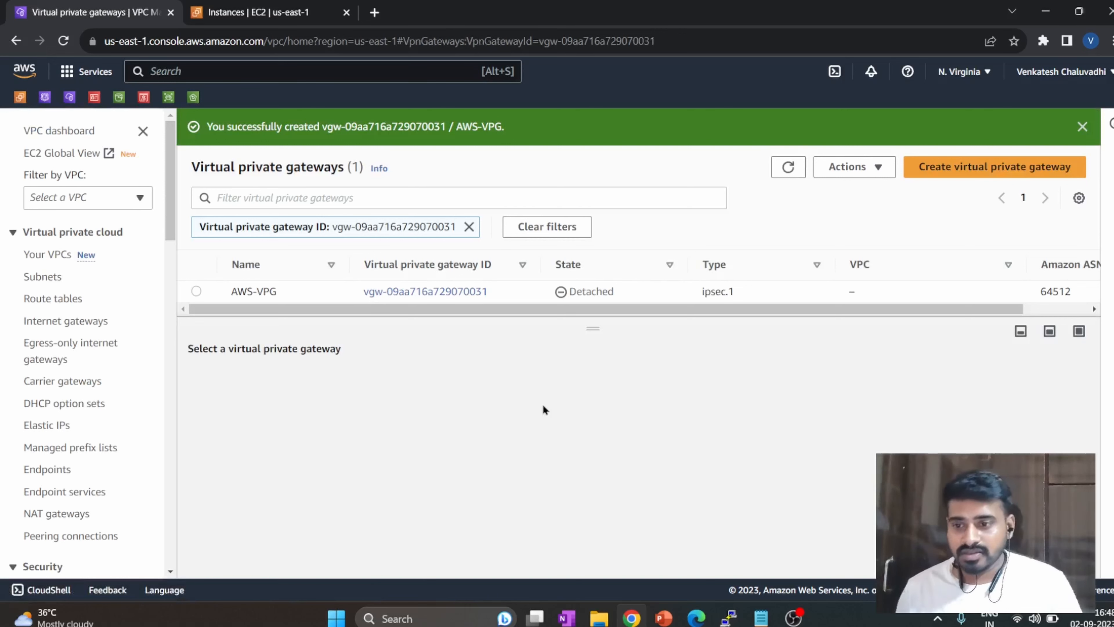
Attach the AWS-VPG virtual private gateway to the AWS-vpc VPC.
click(196, 291)
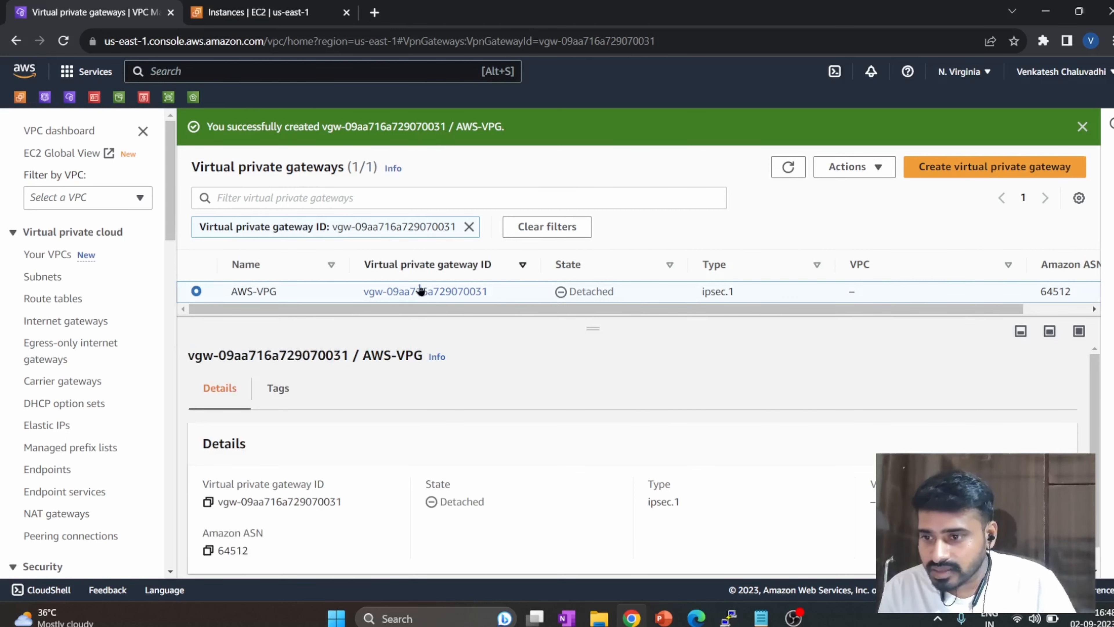
click(871, 167)
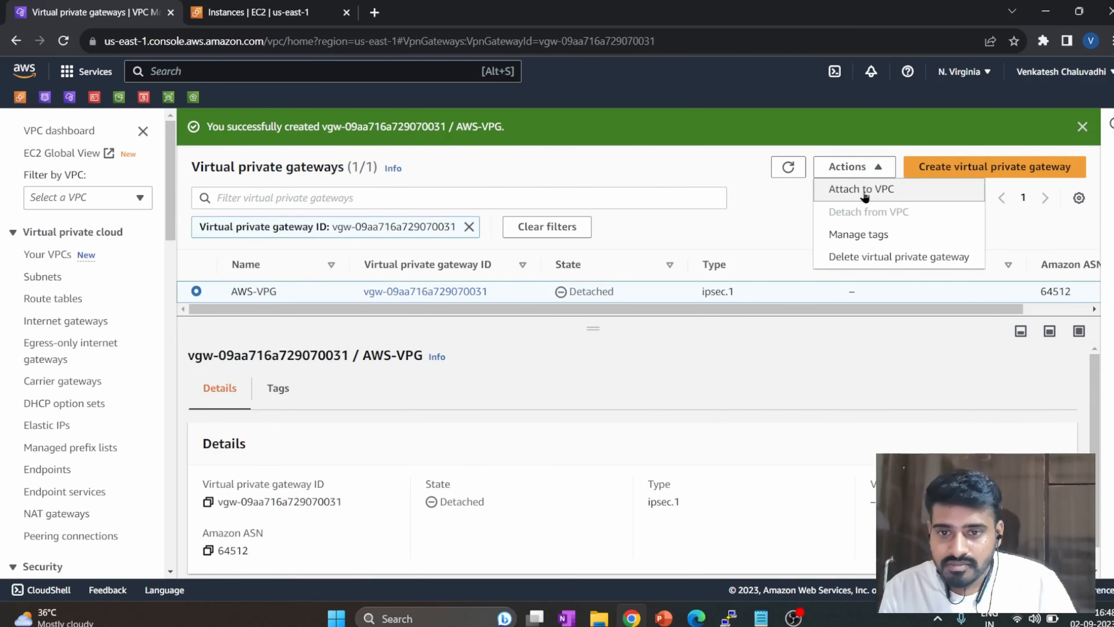
click(862, 190)
click(197, 339)
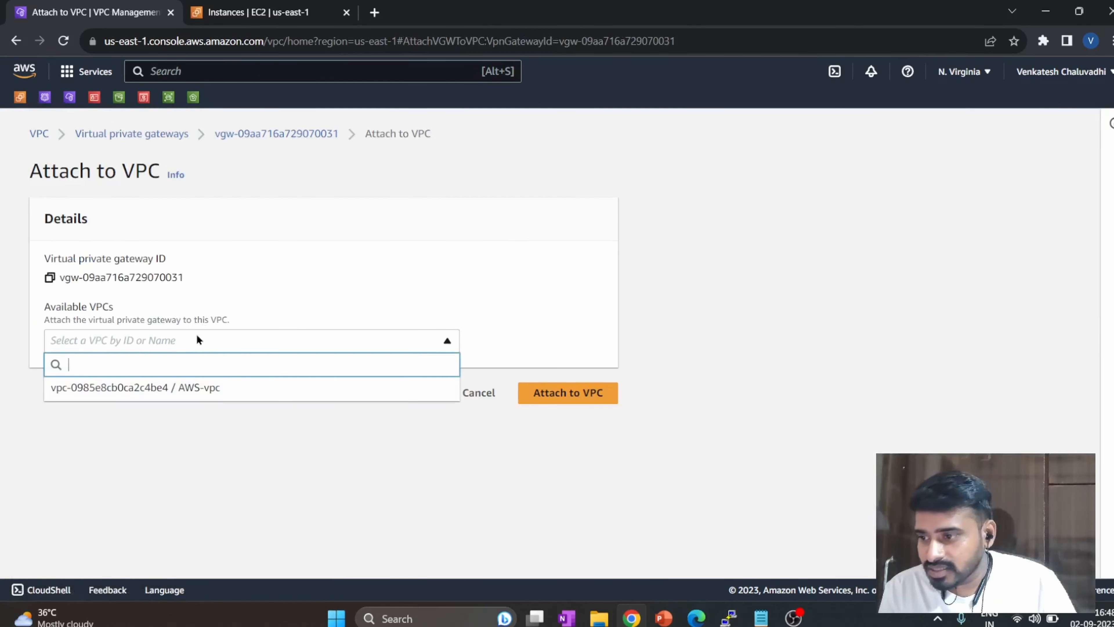
click(215, 388)
click(573, 385)
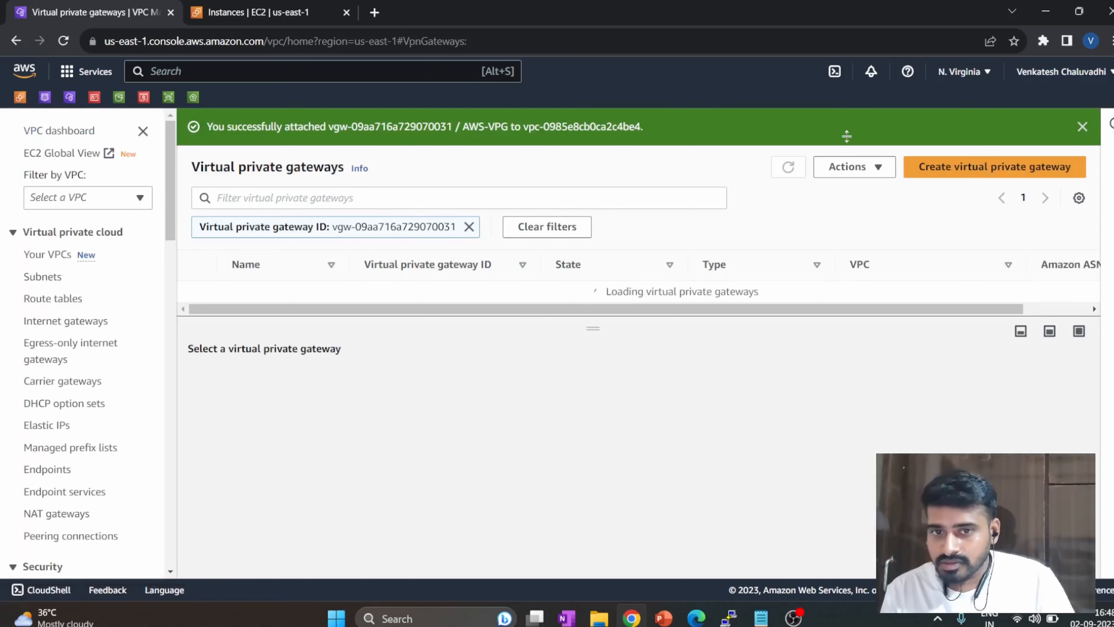
Dismiss the success notification and refresh the virtual private gateways list to check AWS-VPG's attachment state.
click(1083, 126)
click(788, 131)
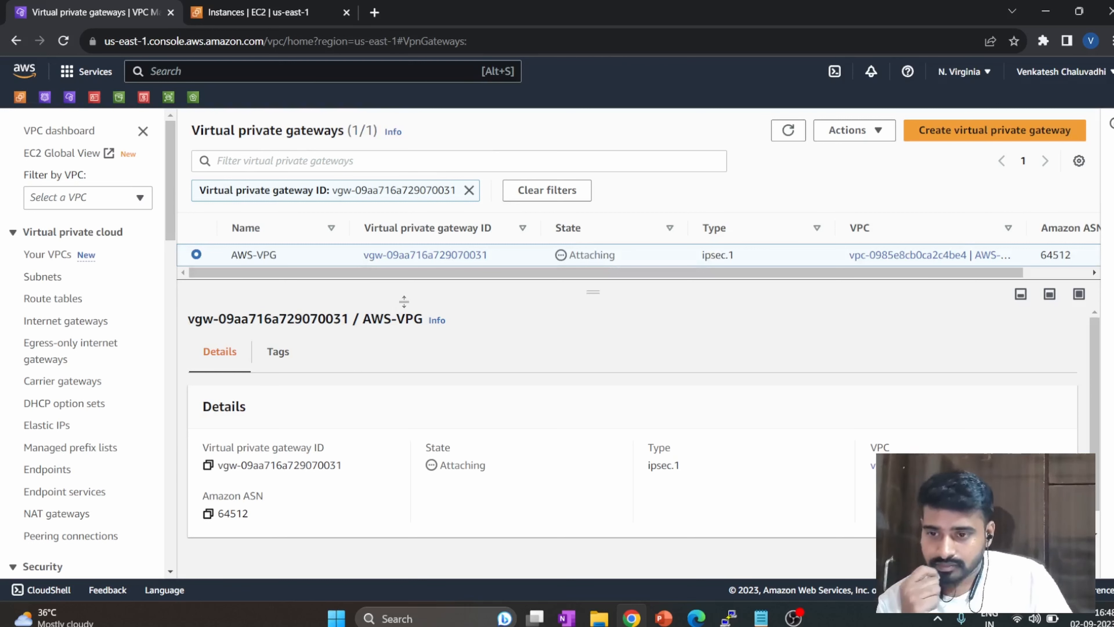
click(788, 131)
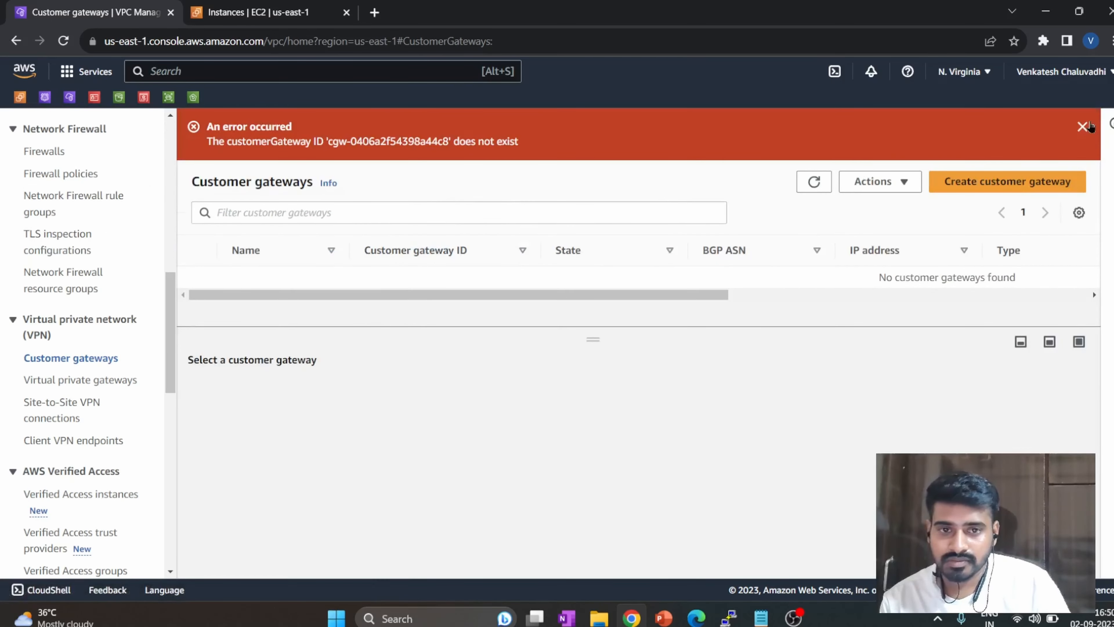
On the Customer gateways page, start a new customer gateway and name it AZURE-PIP-CGW.
click(1087, 127)
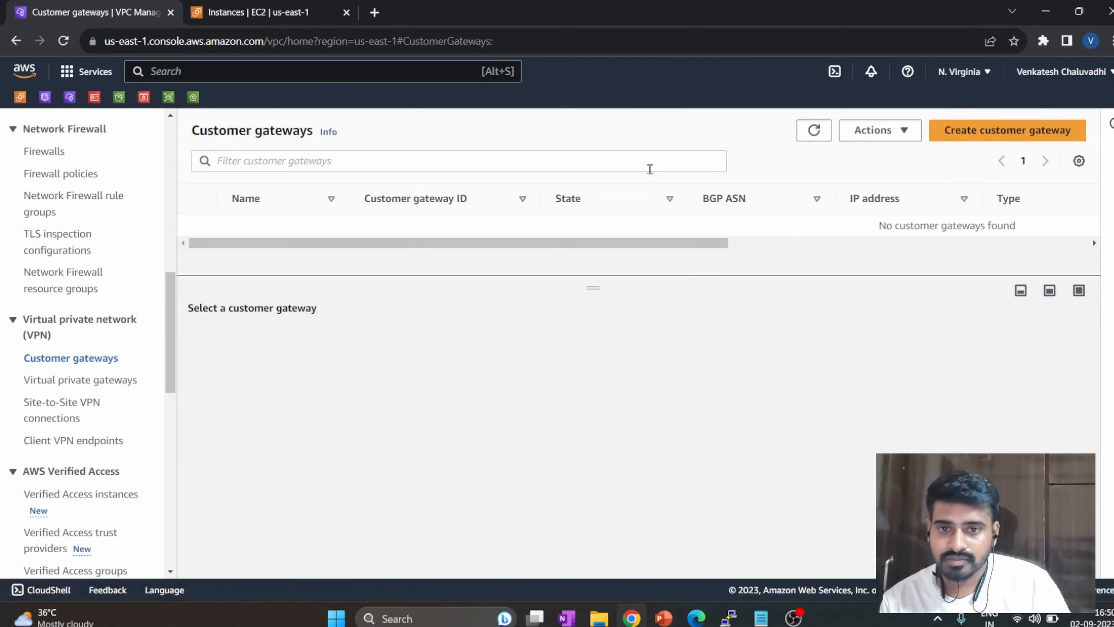
drag(1027, 225, 905, 224)
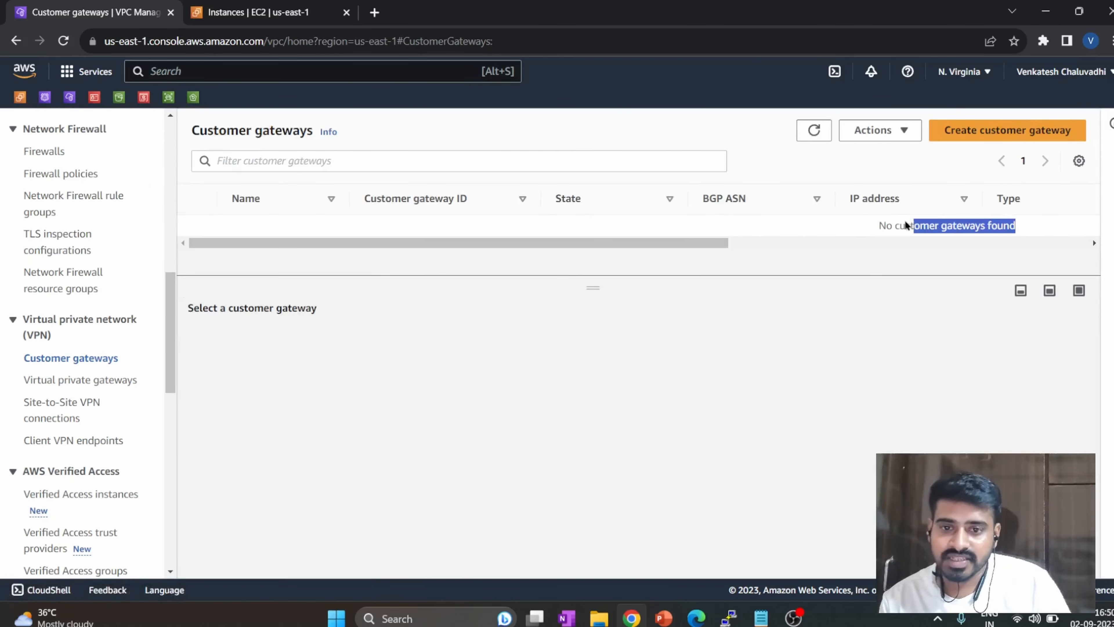
click(773, 345)
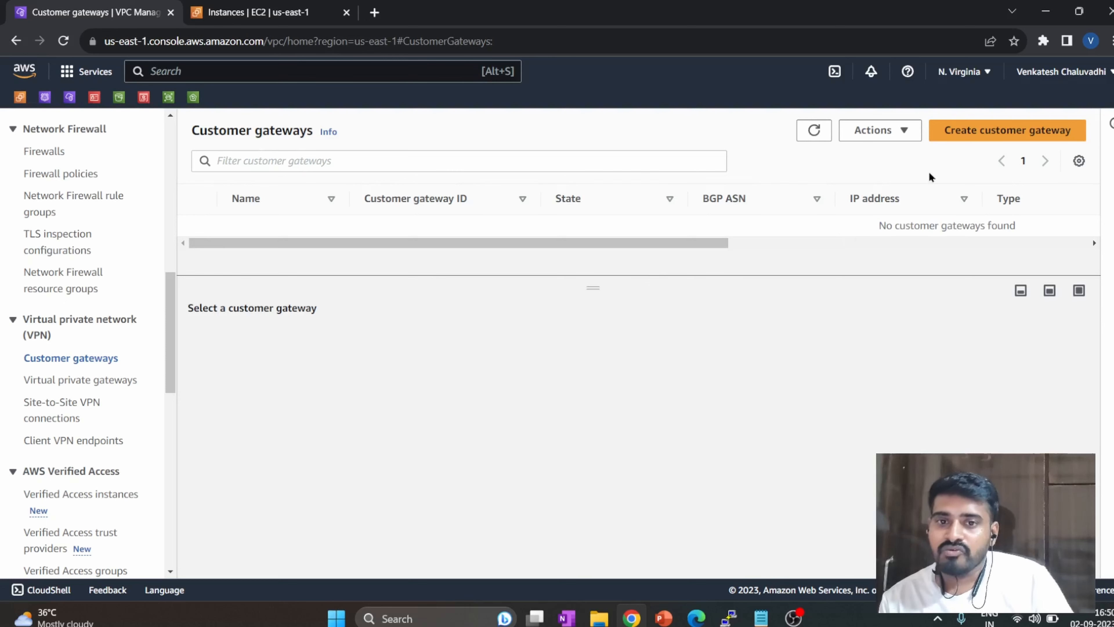
click(986, 140)
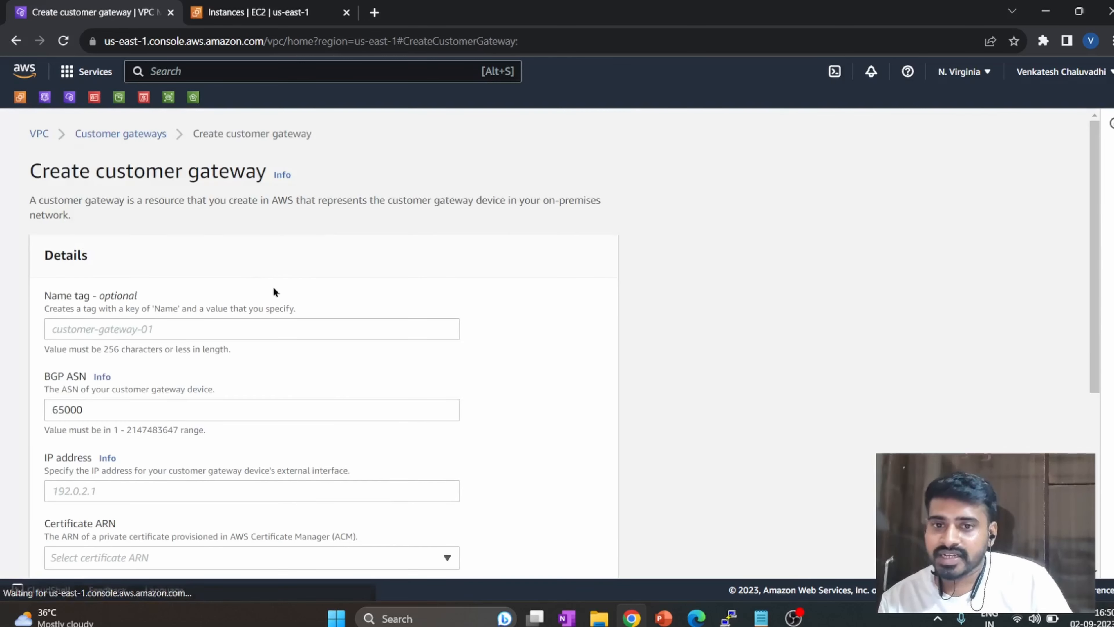
click(194, 332)
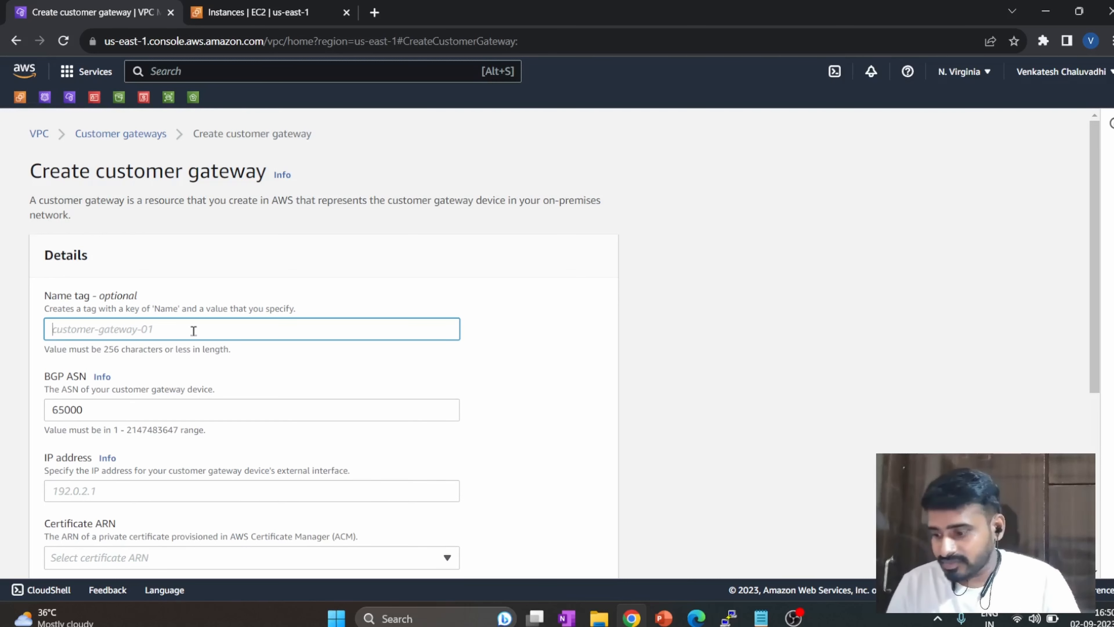
text(AZURE)
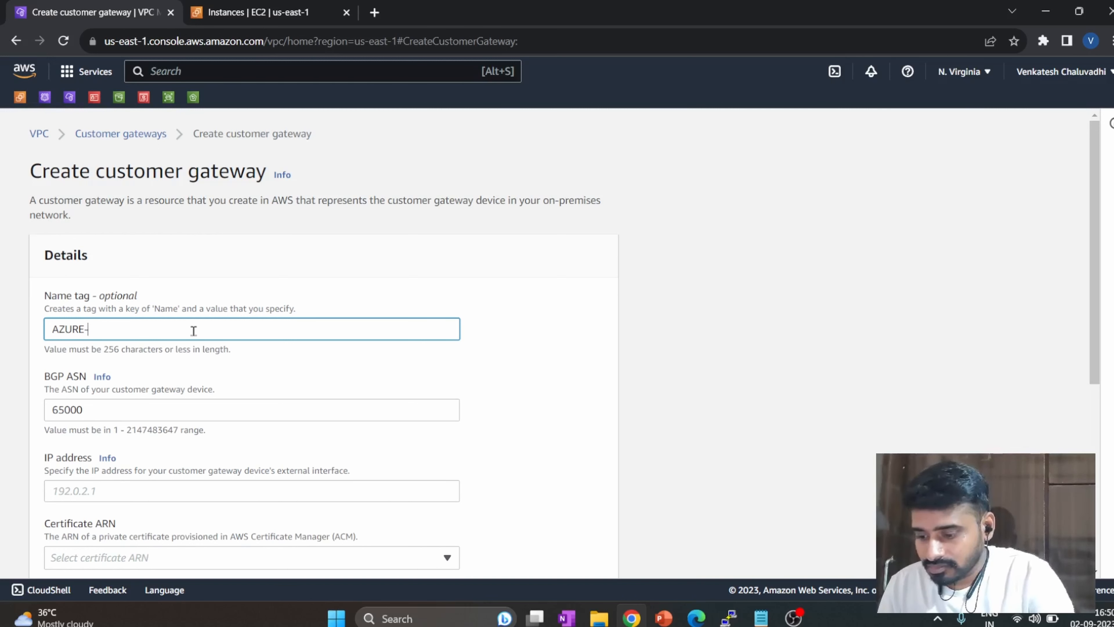
text(-PIP)
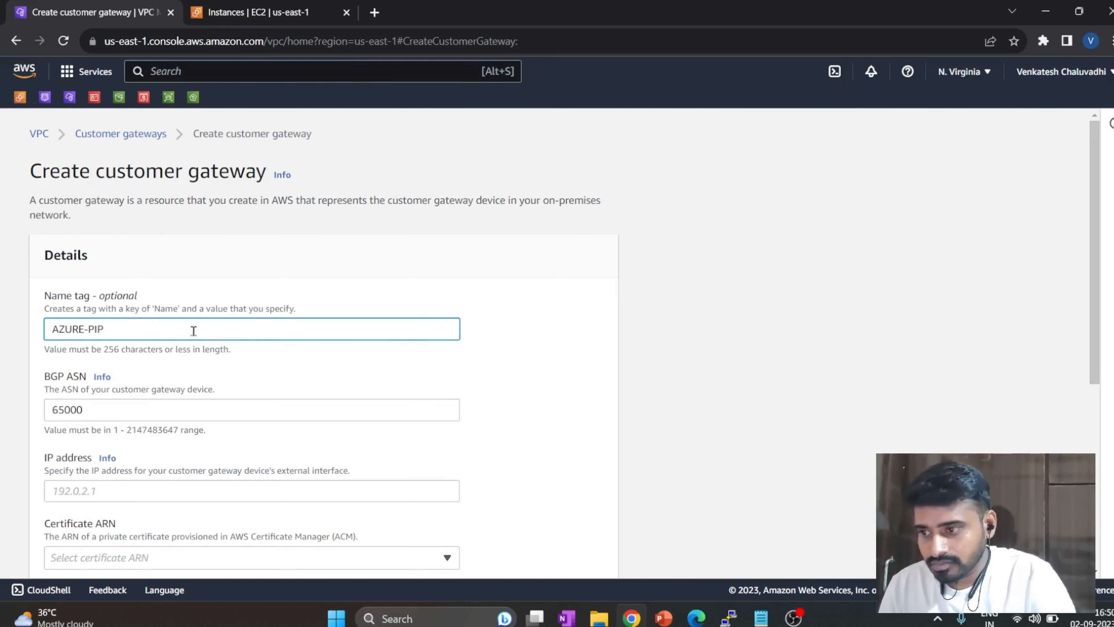
text(-C)
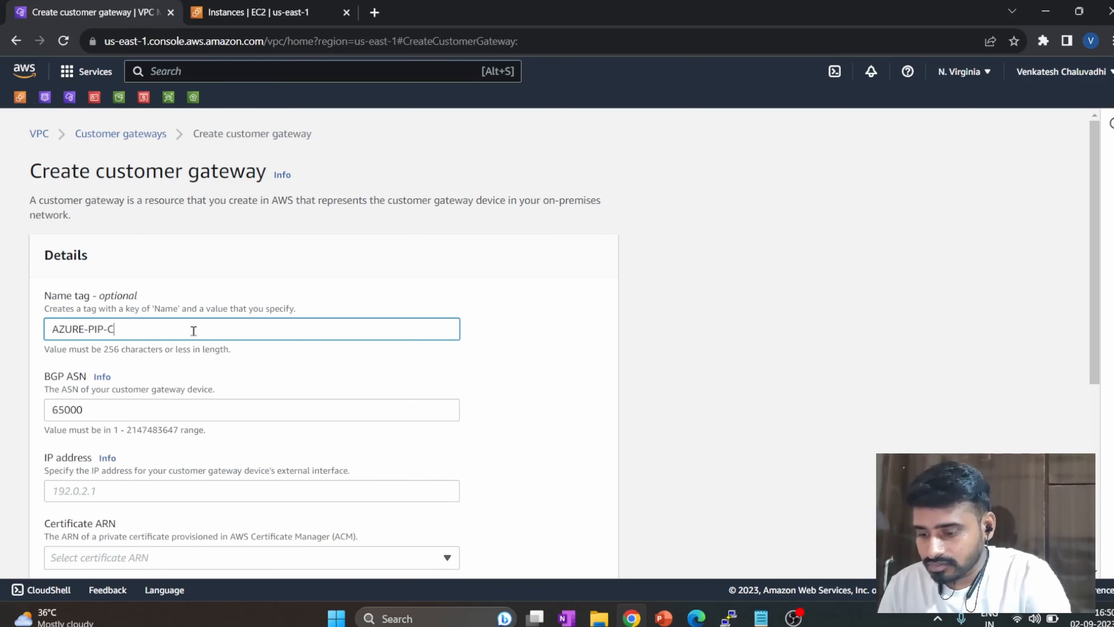
text(GW)
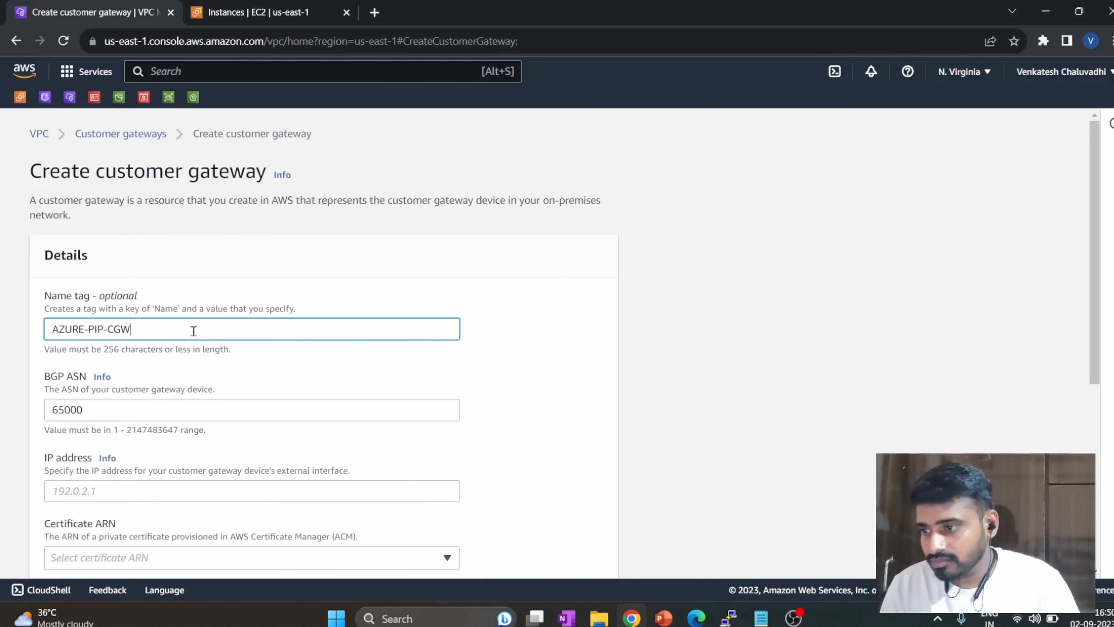
Activate the customer gateway's IP address field, then switch to the Azure portal in Edge and open the Virtual network gateways list.
scroll(189, 308, down, 5)
click(170, 275)
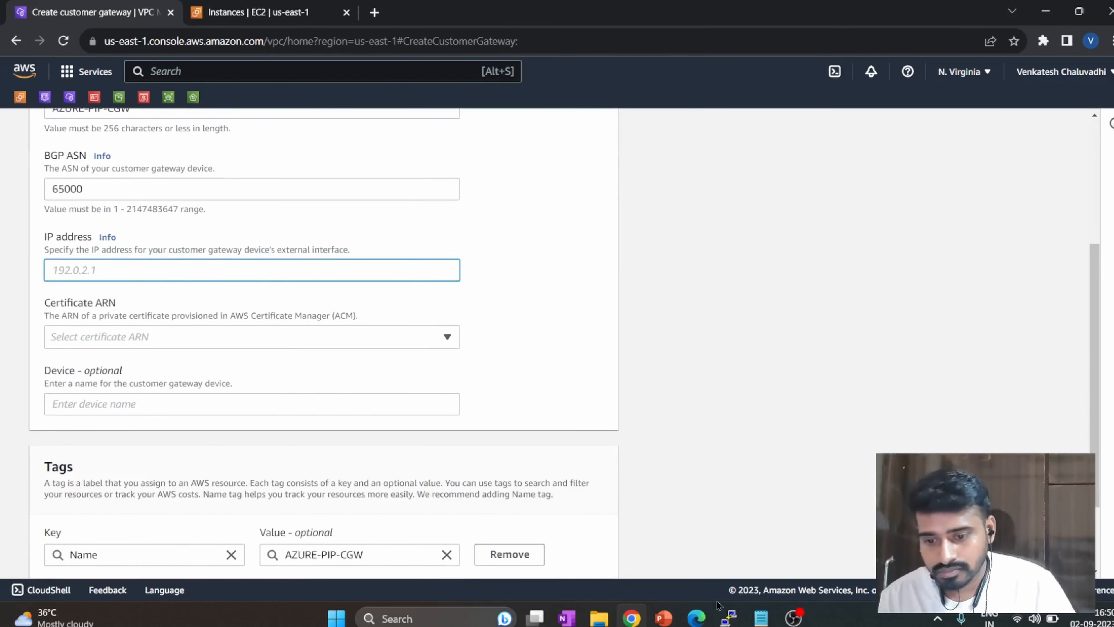
click(703, 623)
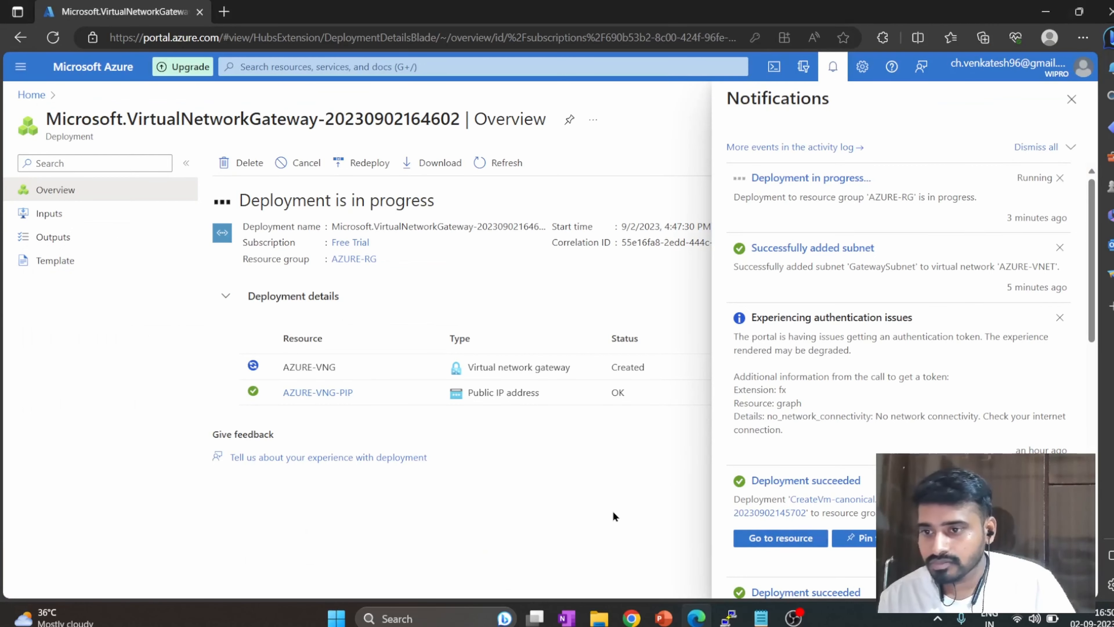
click(364, 67)
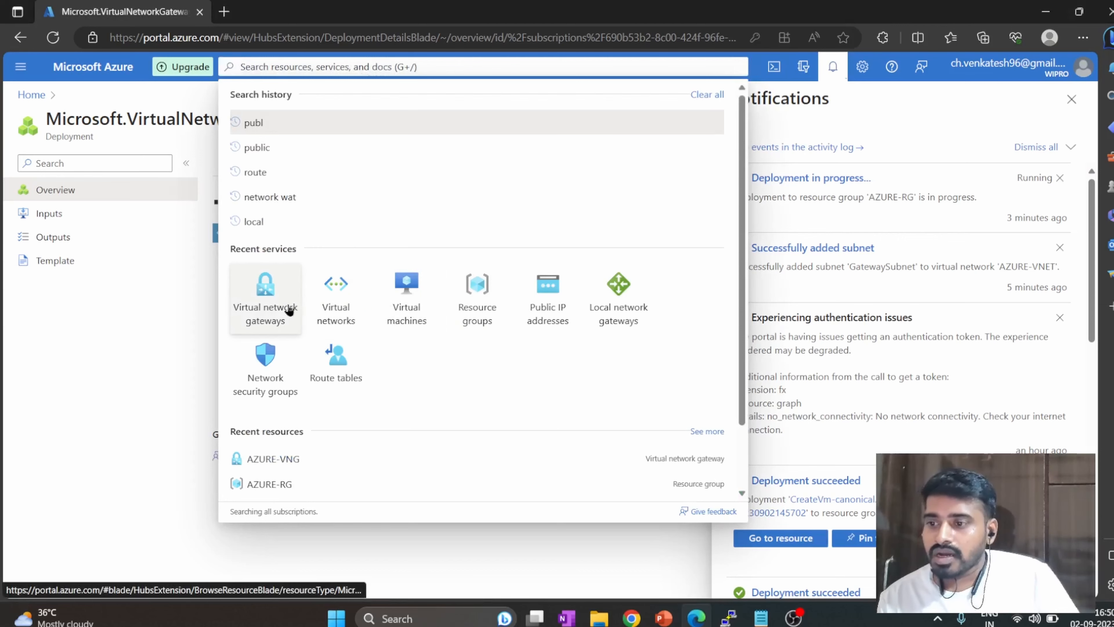
key(alt+Tab)
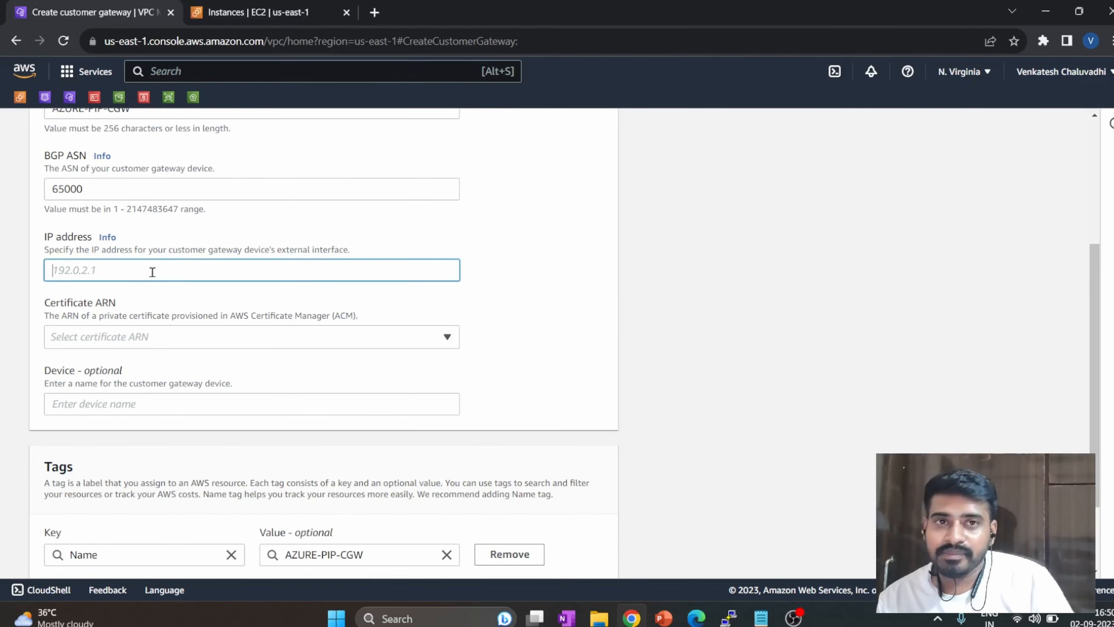
key(alt+Tab)
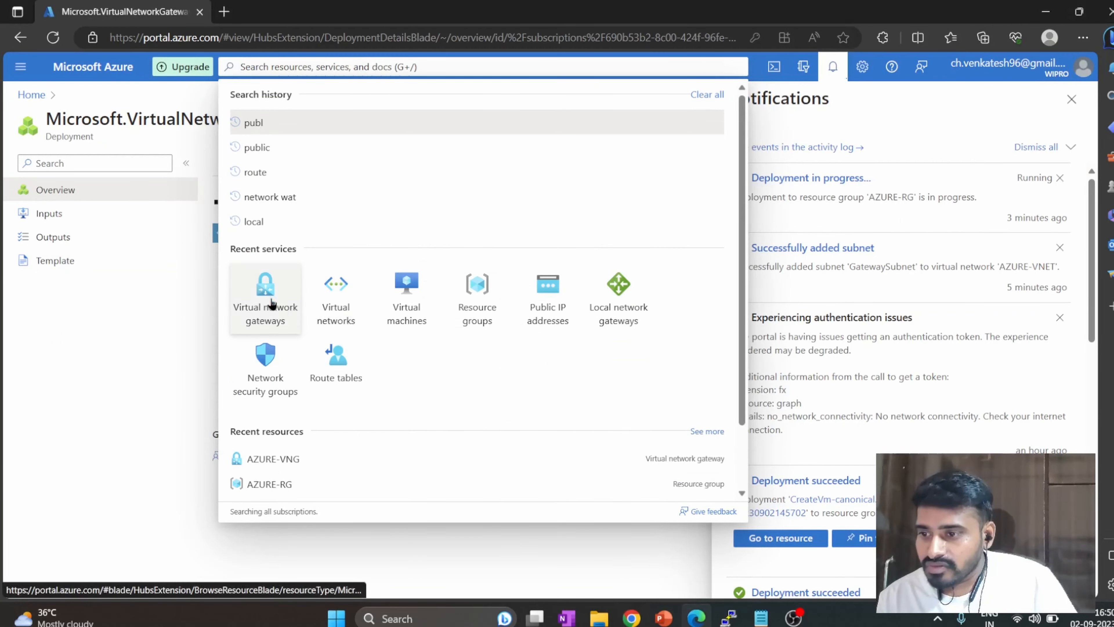
click(275, 306)
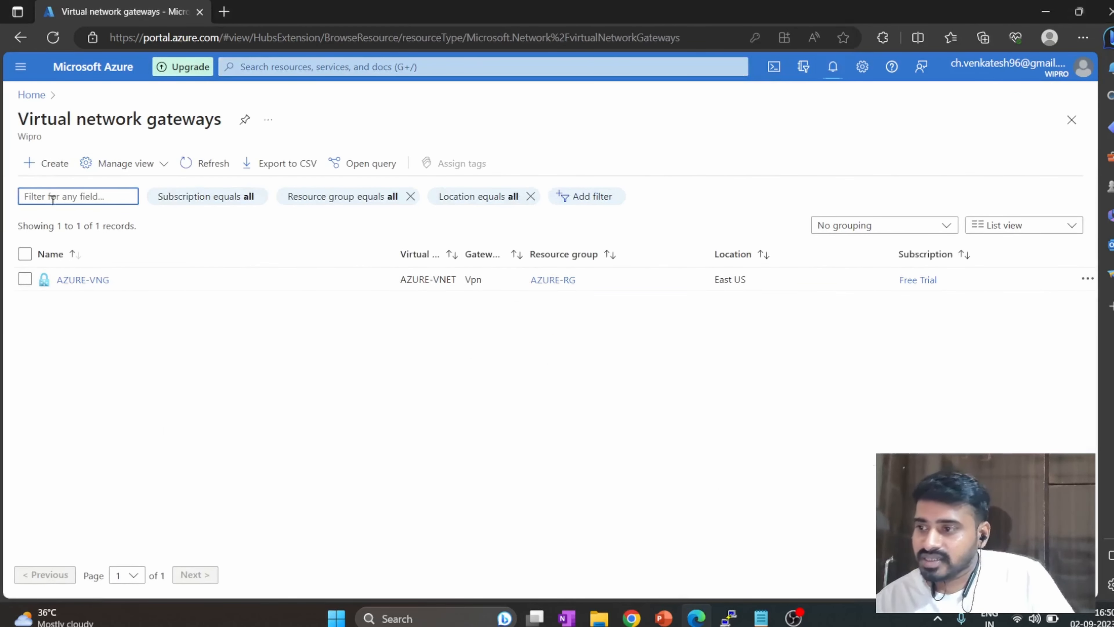
Open the creation form for a virtual network gateway and examine its public IP address settings.
click(50, 166)
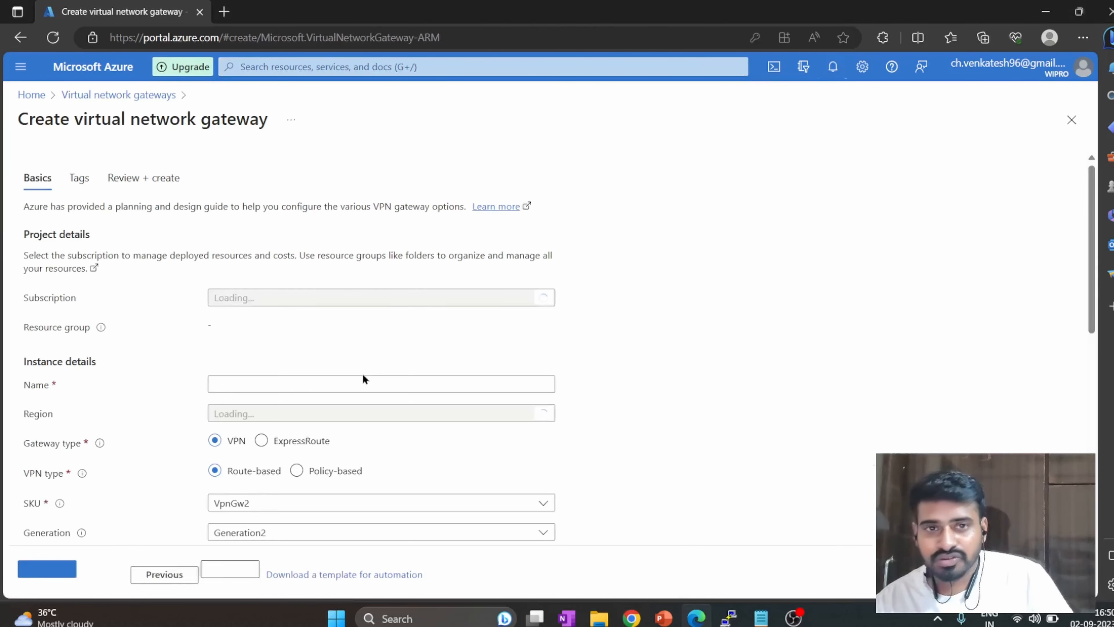
scroll(142, 356, down, 5)
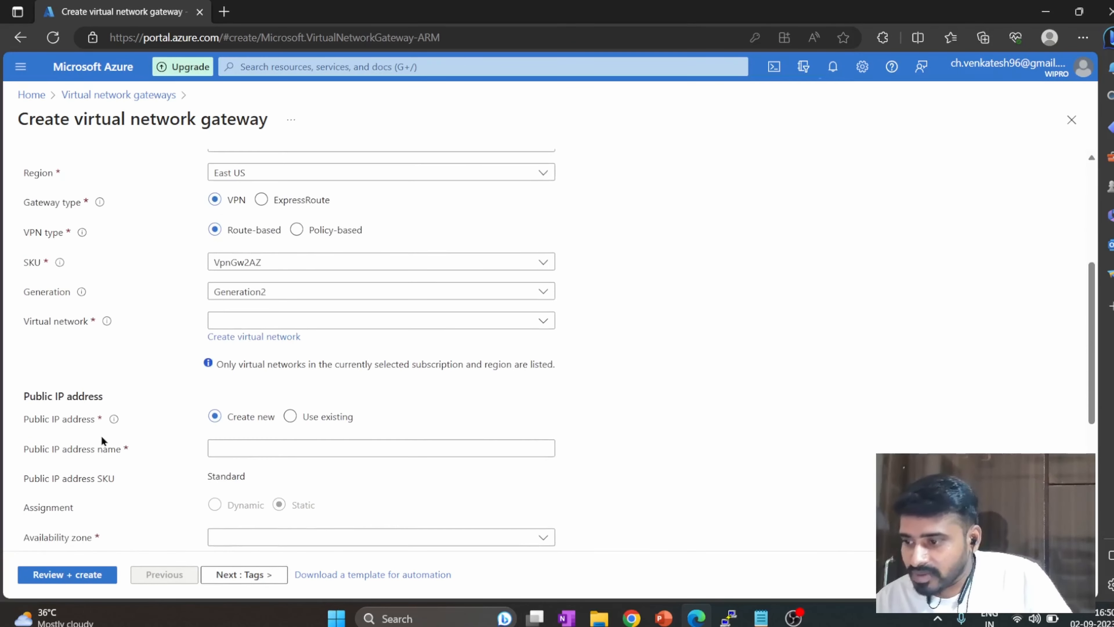
click(247, 452)
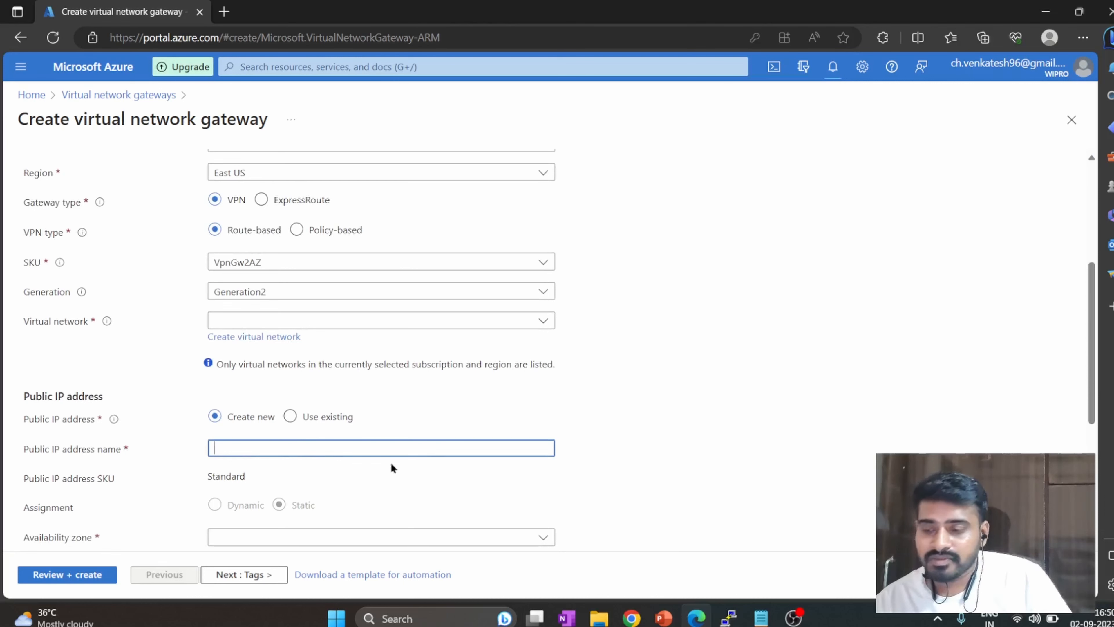
scroll(292, 481, up, 5)
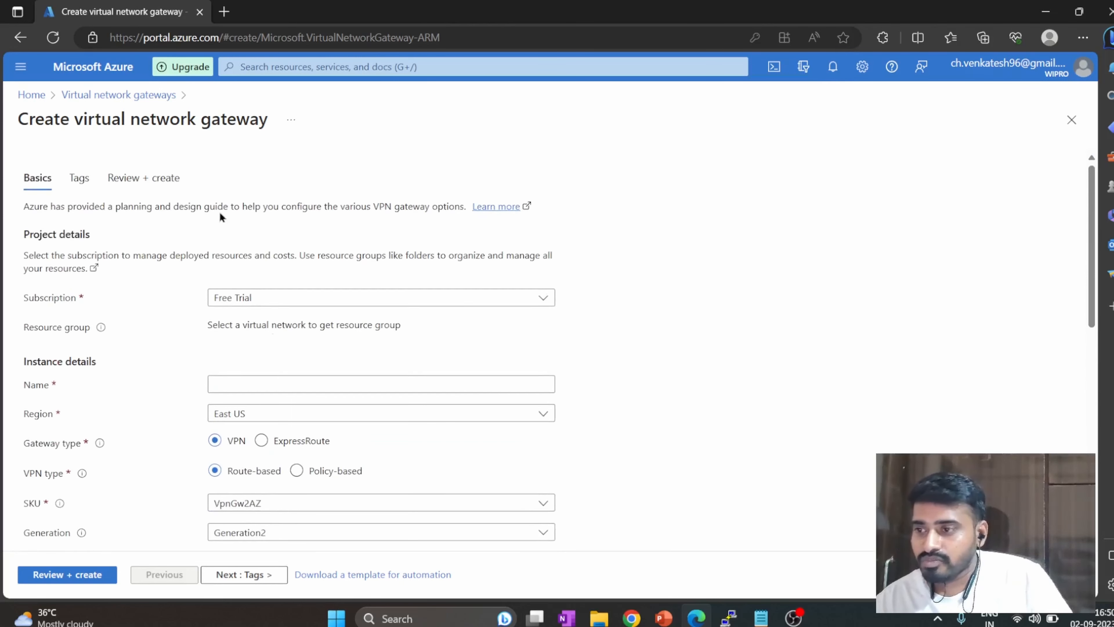
Return to the Virtual network gateways list and open AZURE-VNG to examine its overview details.
click(118, 95)
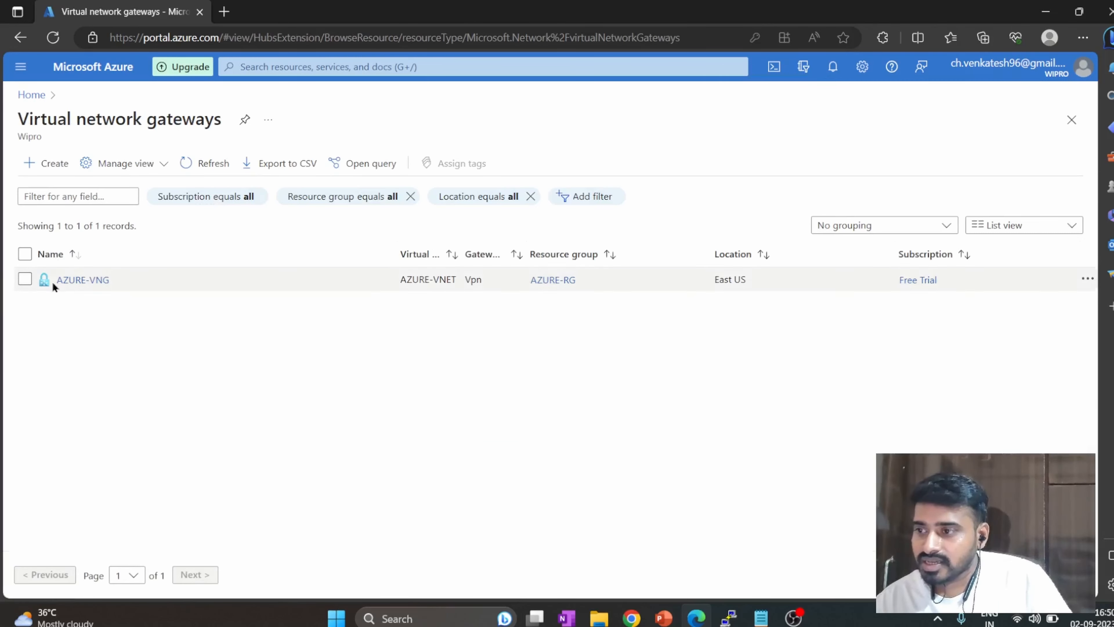
click(75, 281)
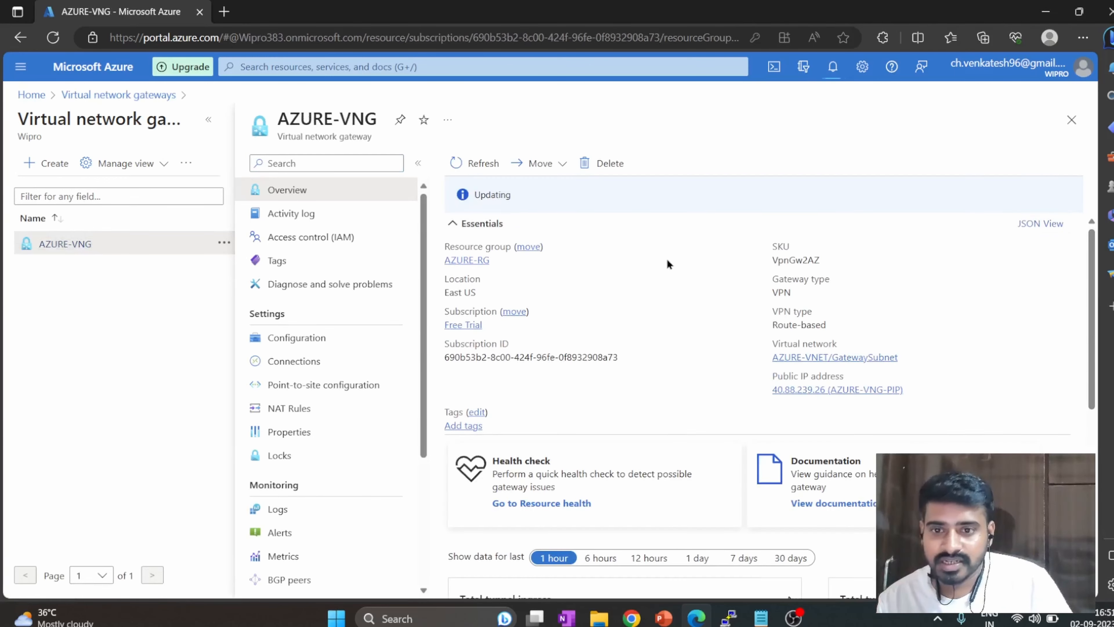
scroll(671, 323, down, 4)
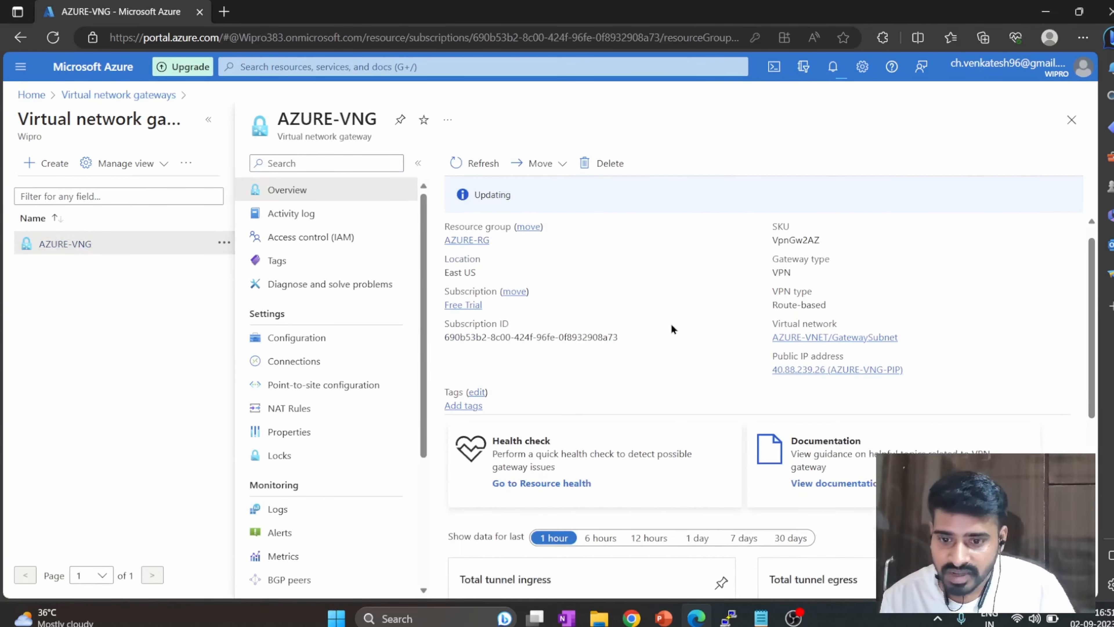
scroll(643, 351, up, 4)
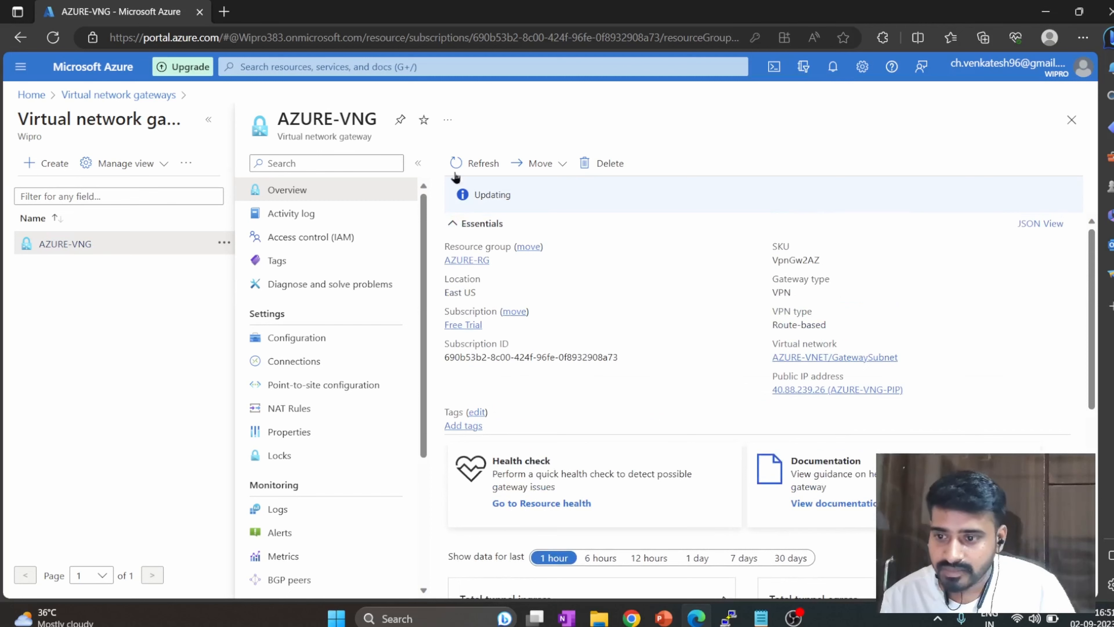
Find the Public IP addresses service, open the AZURE-VNG-PIP resource and copy its IP address.
click(392, 70)
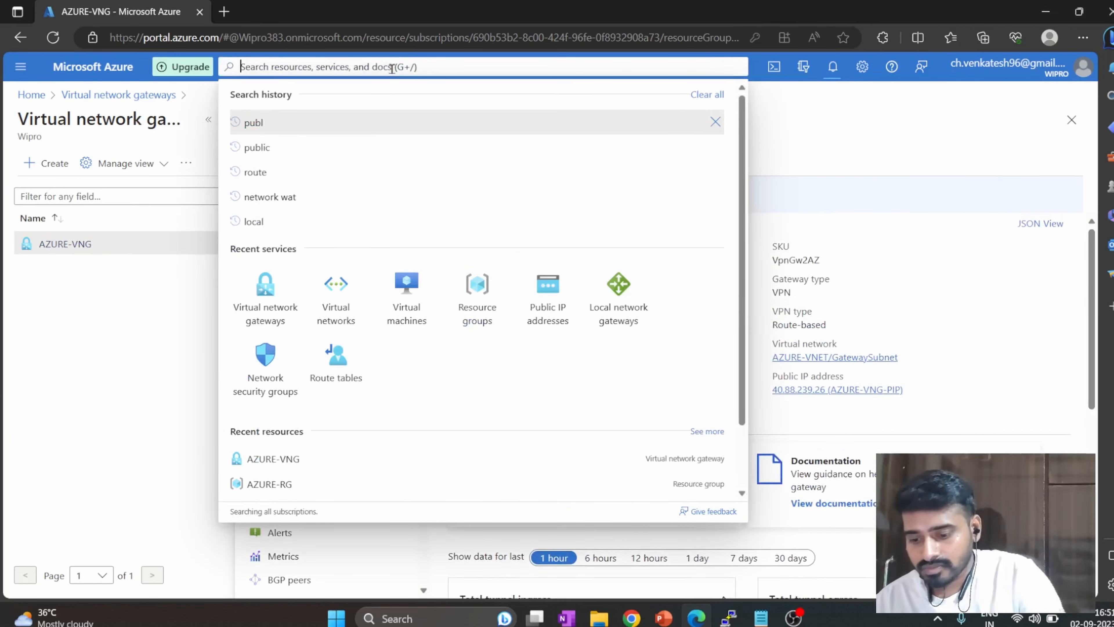
text(public)
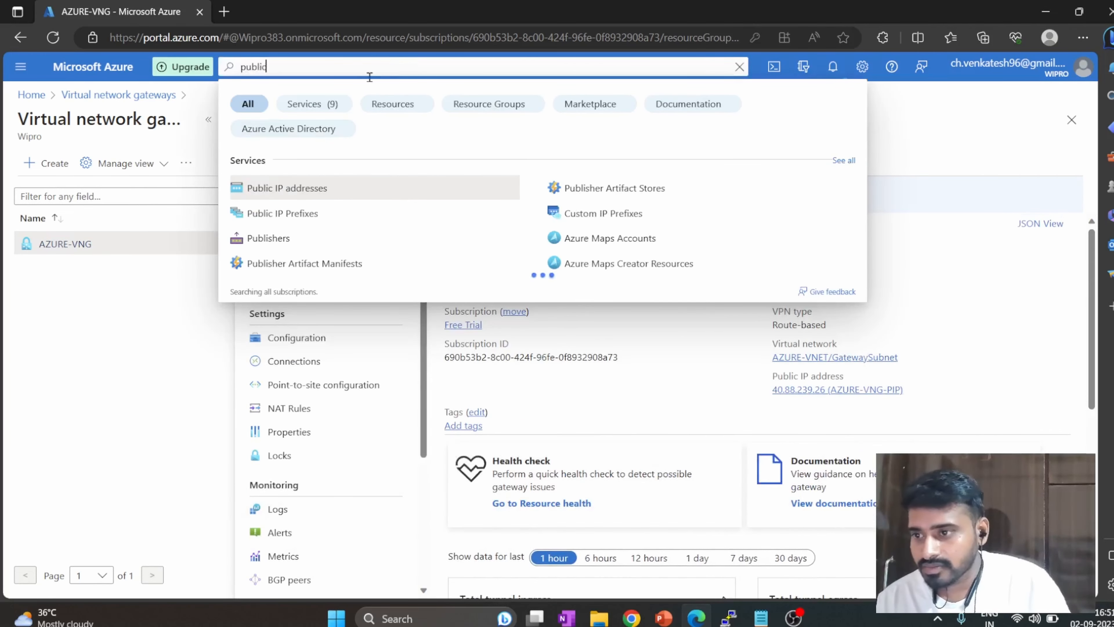
click(360, 191)
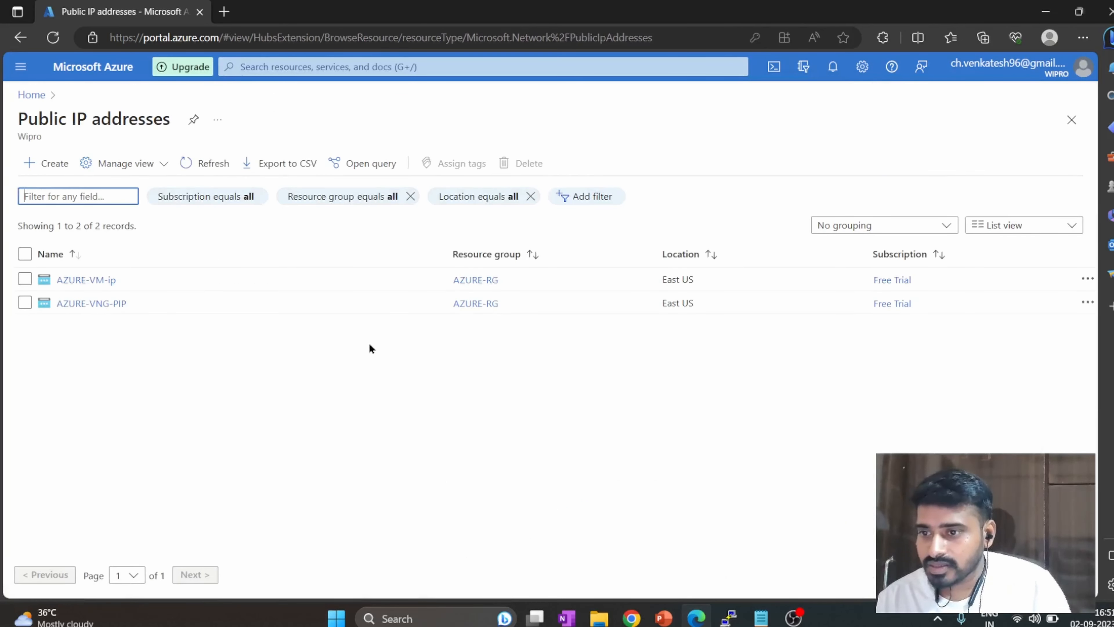
click(118, 305)
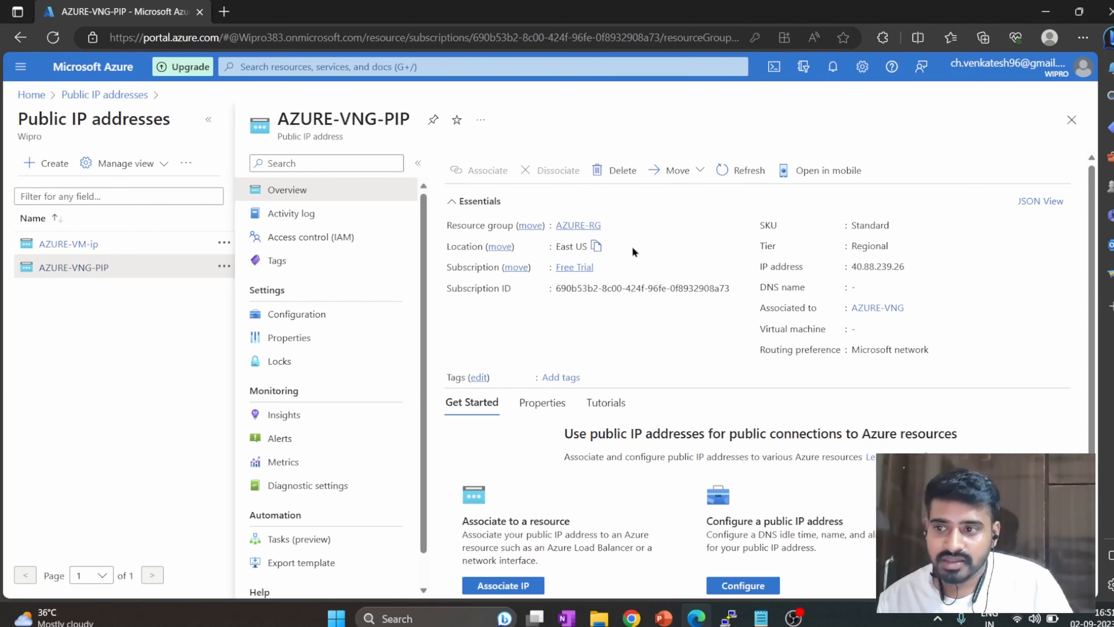
click(643, 65)
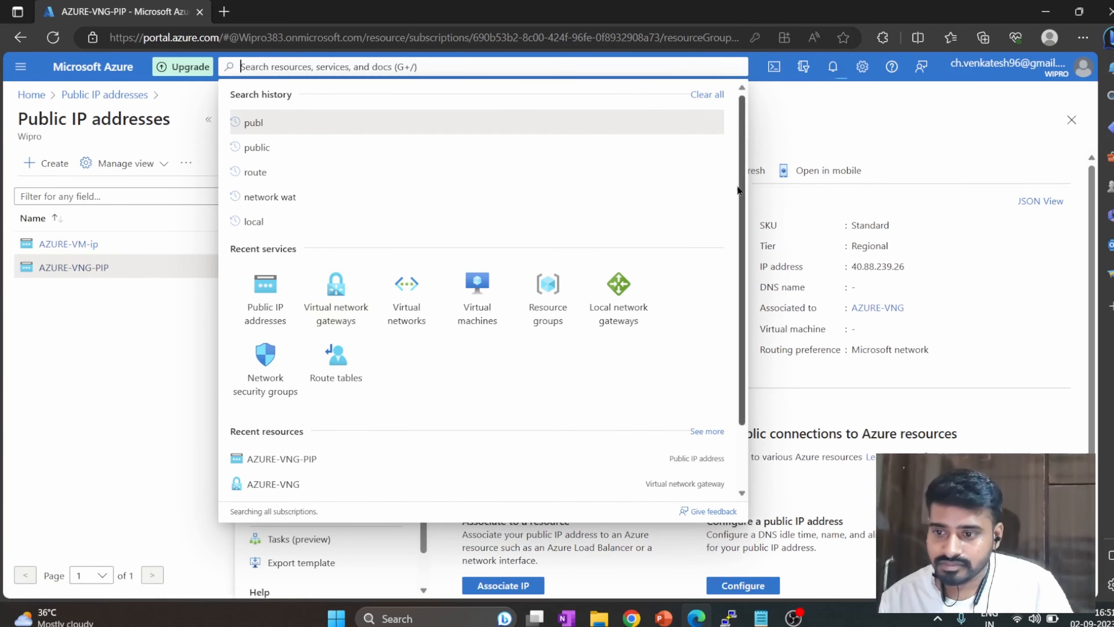
Switch back to the AWS console in Chrome, set the customer gateway's IP address to 40.88.239.26 and create the gateway.
key(alt+Tab)
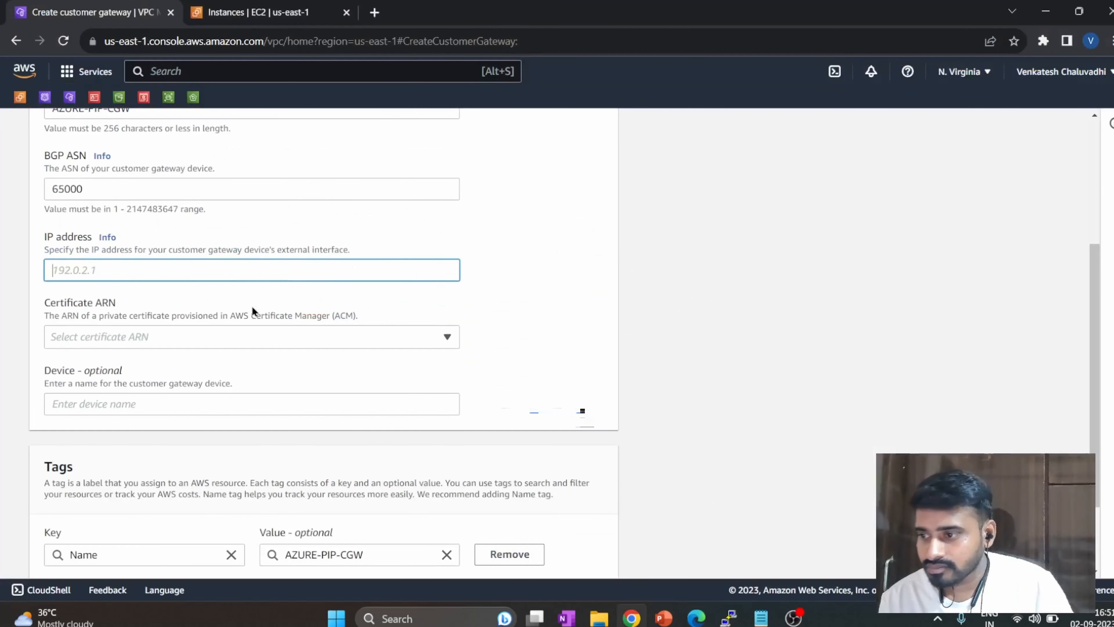
text(40.88.239.26)
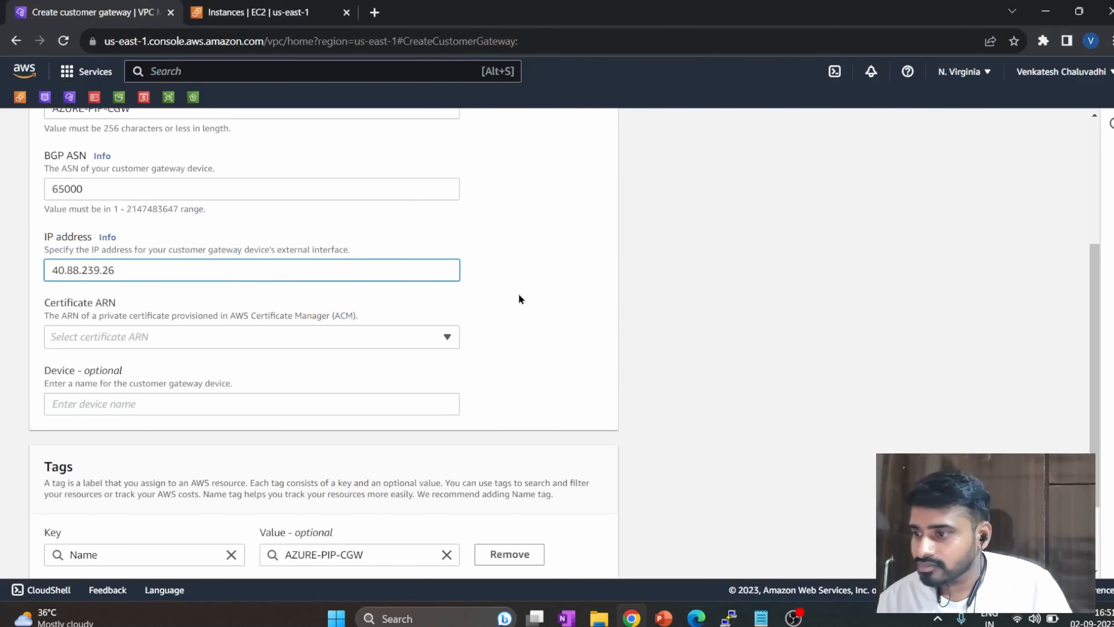
scroll(517, 296, down, 2)
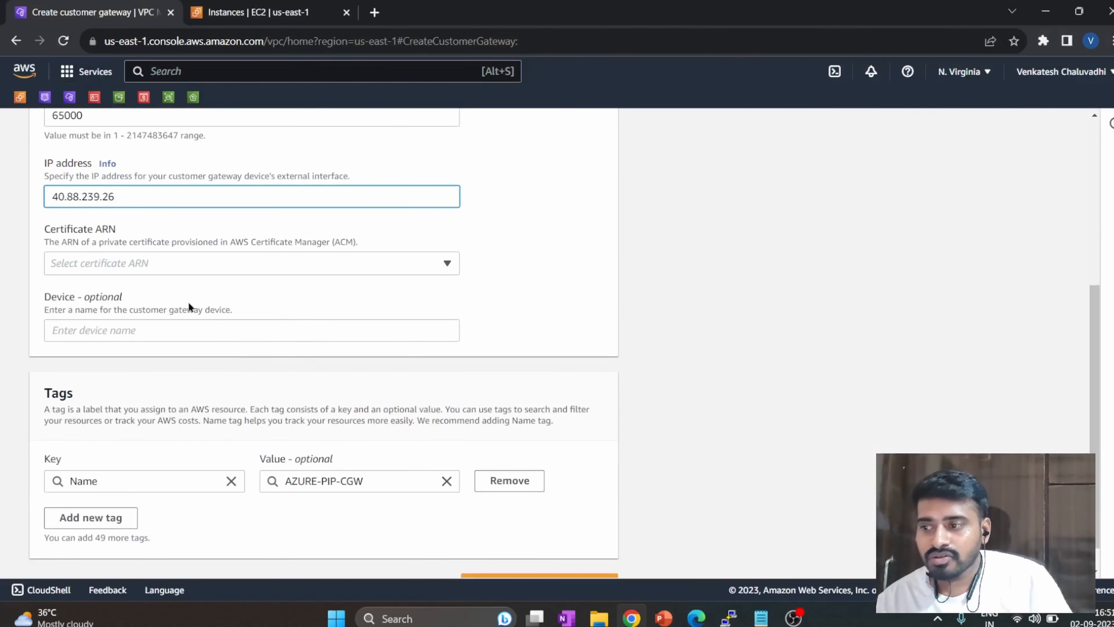
scroll(382, 334, down, 1)
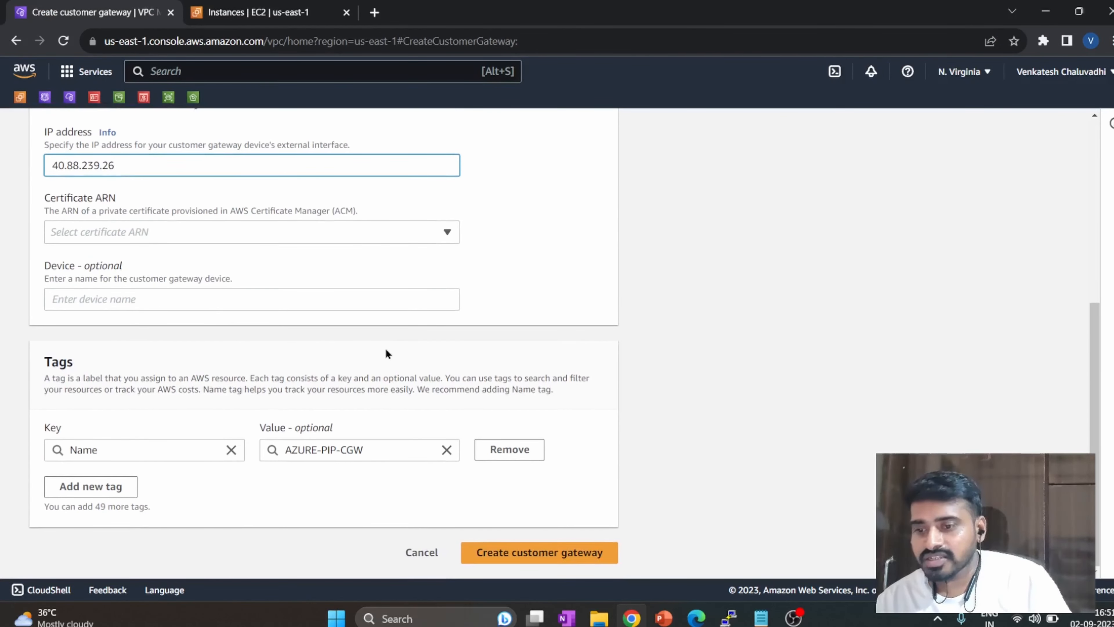
click(598, 560)
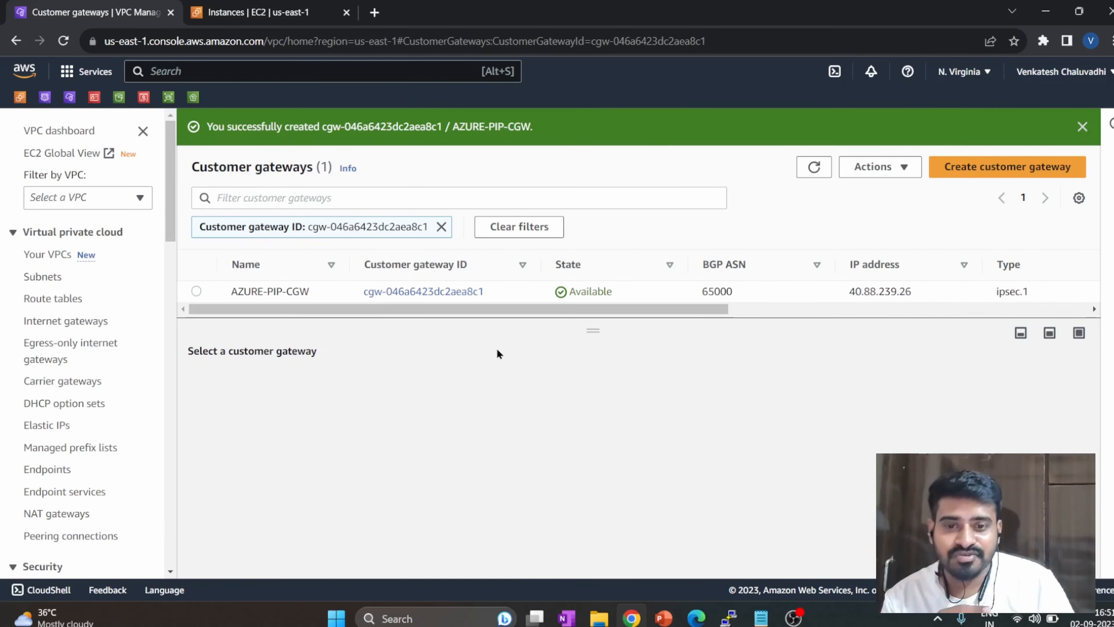
Review the VPN architecture diagram in the PowerPoint slide show, return to the AWS console and dismiss the success notification.
mouse_move(664, 617)
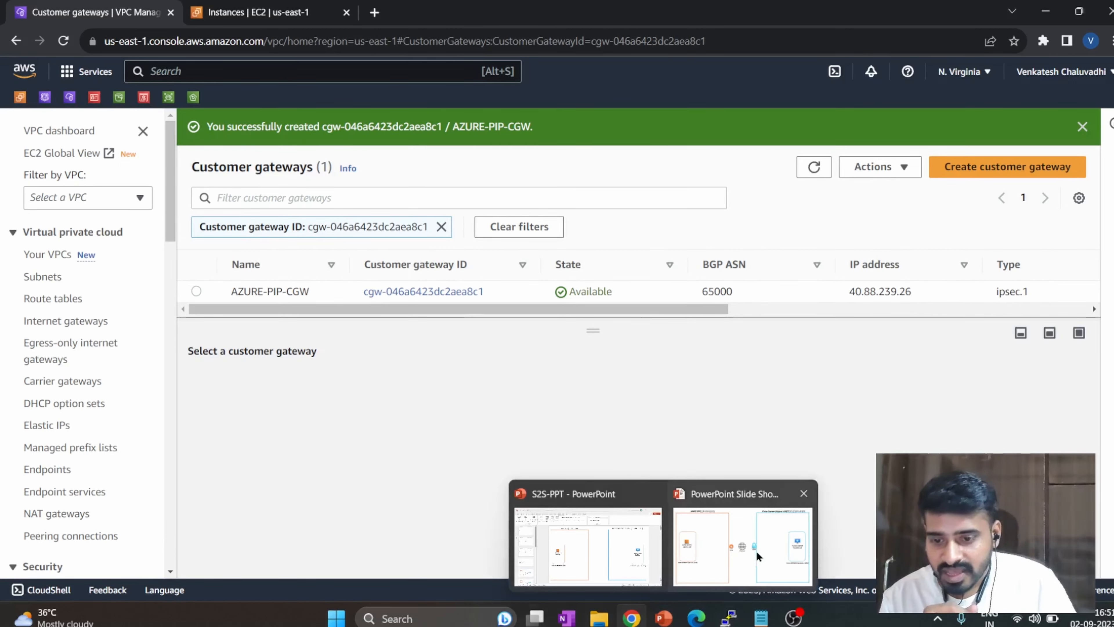
click(758, 548)
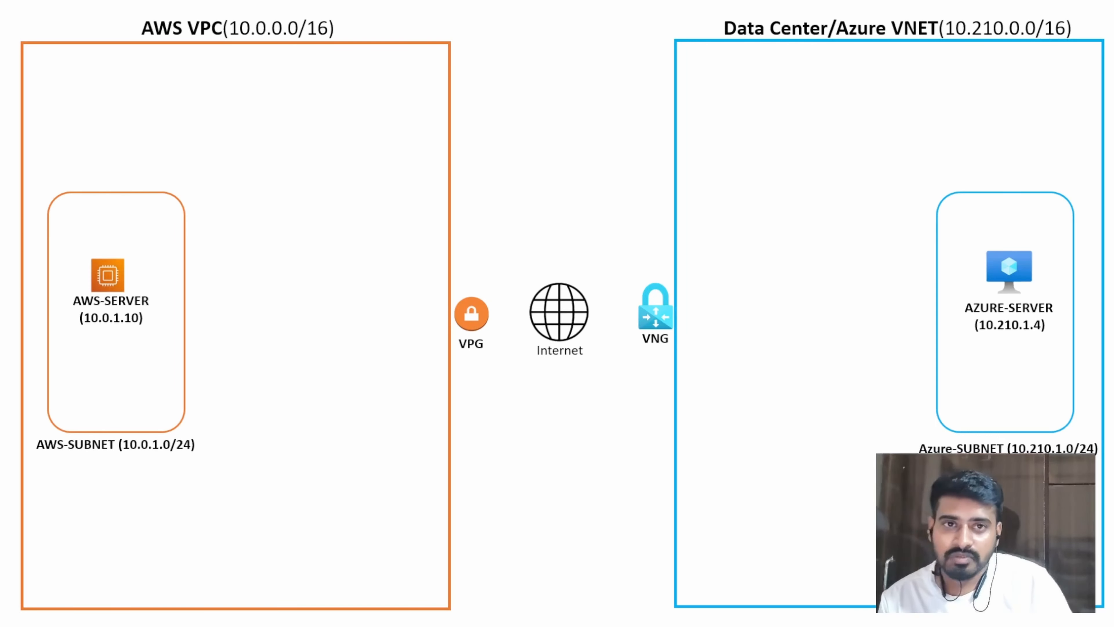
key(alt+Tab)
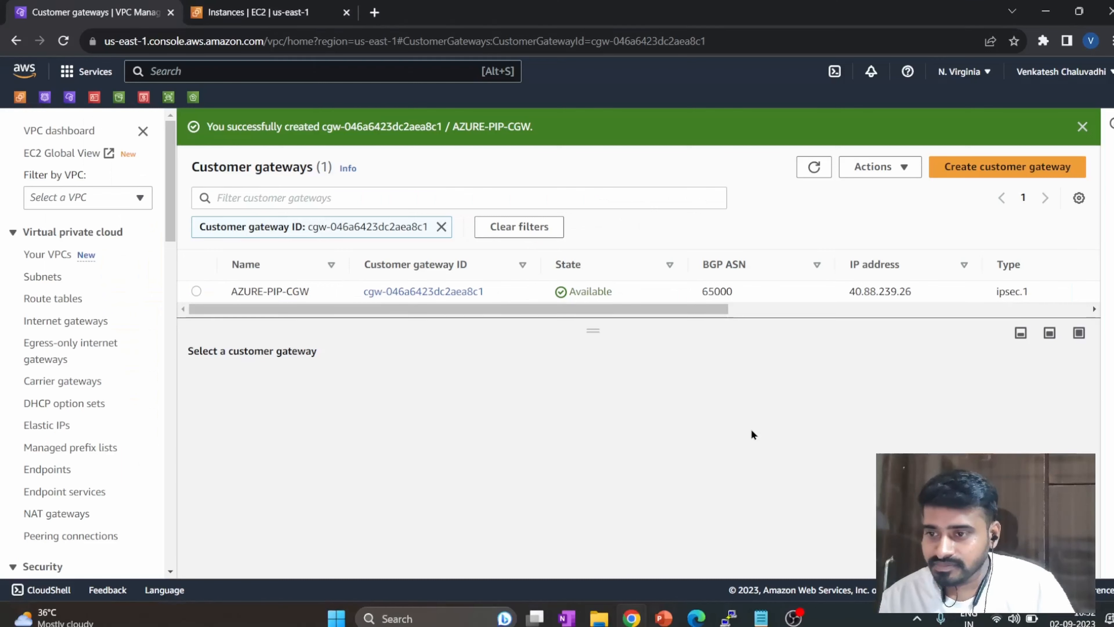
click(1082, 127)
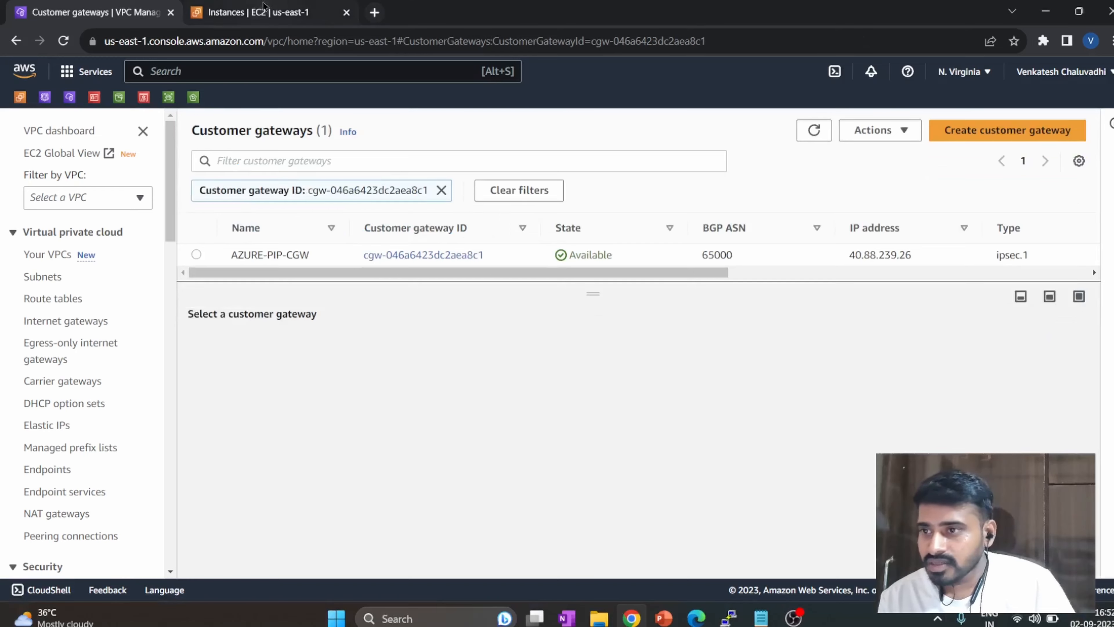
On the EC2 Instances page, remove the instance ID filter, refresh the list and select AWS-SERVER.
click(263, 12)
click(660, 127)
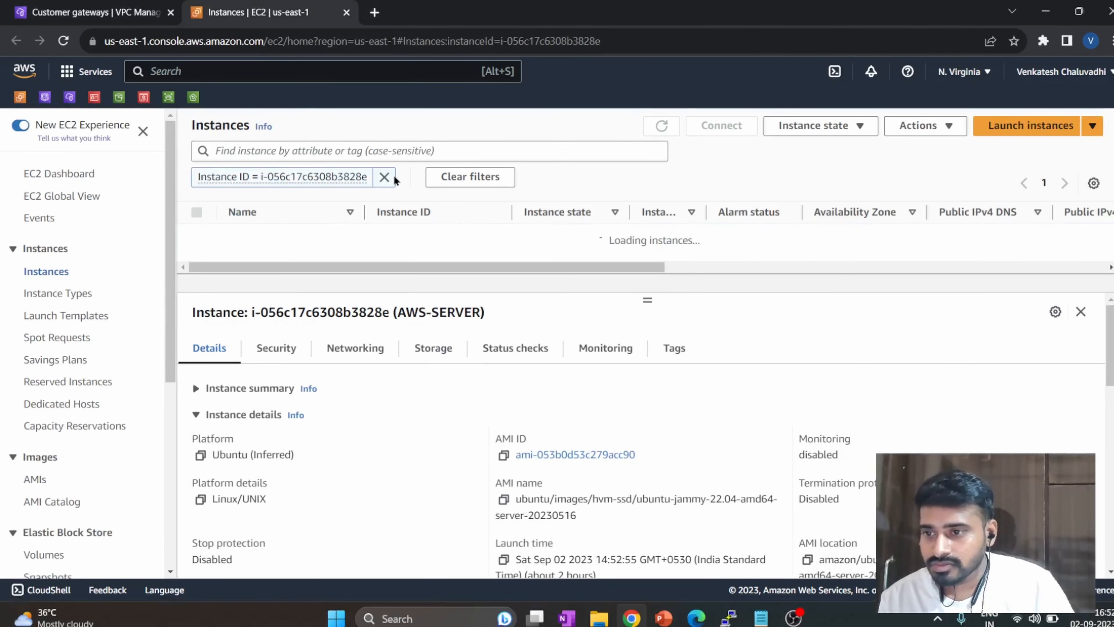
click(385, 177)
click(660, 125)
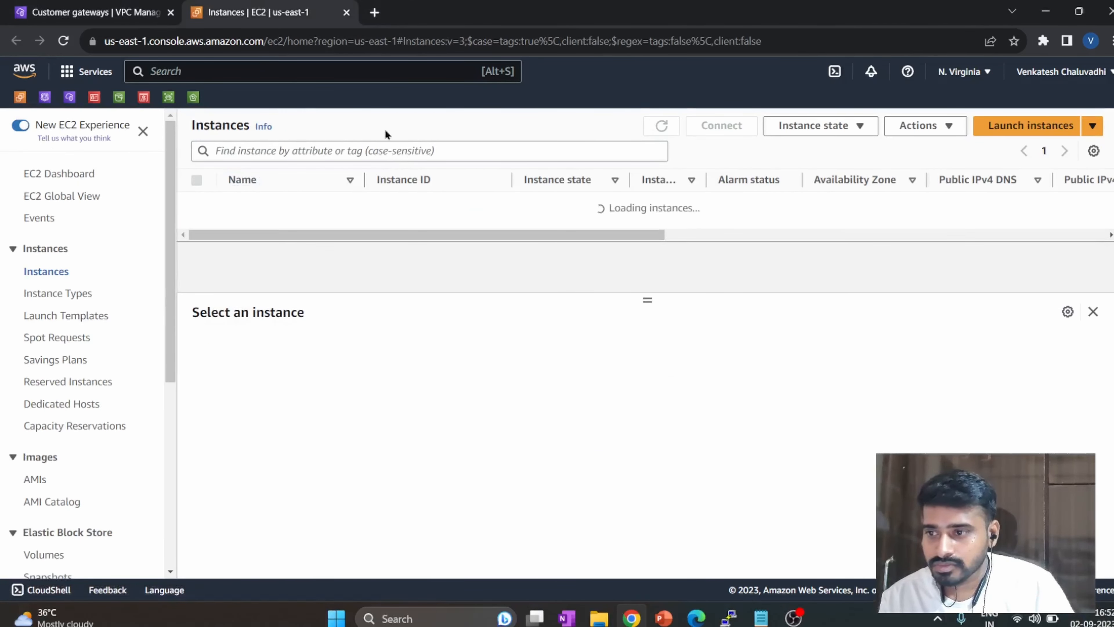
click(197, 203)
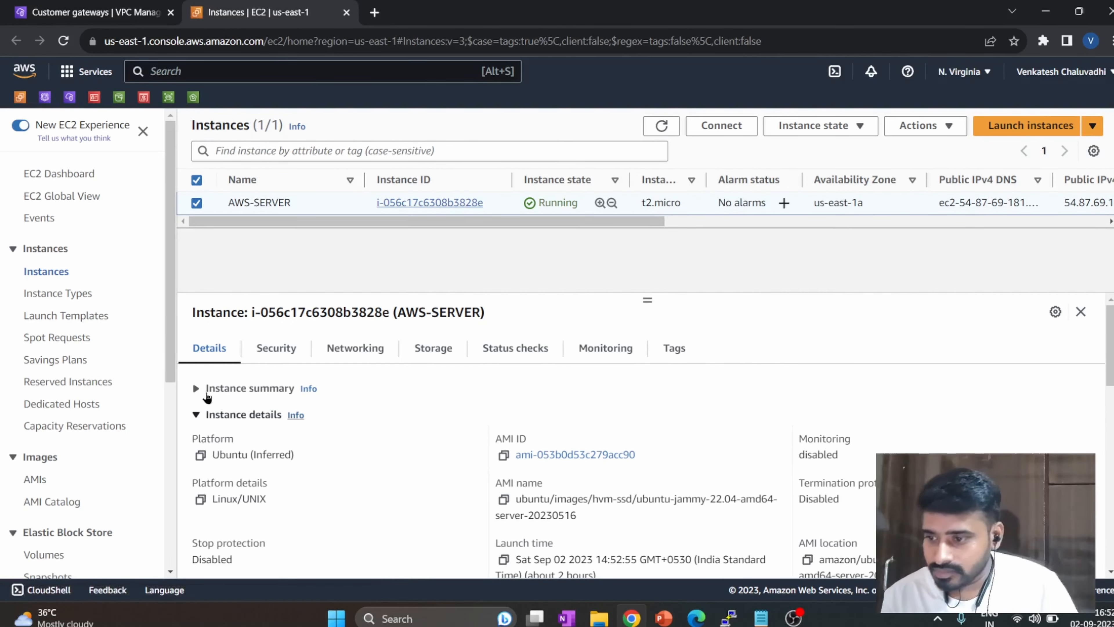
Expand AWS-SERVER's instance summary and copy its public IPv4 address.
click(196, 389)
click(503, 429)
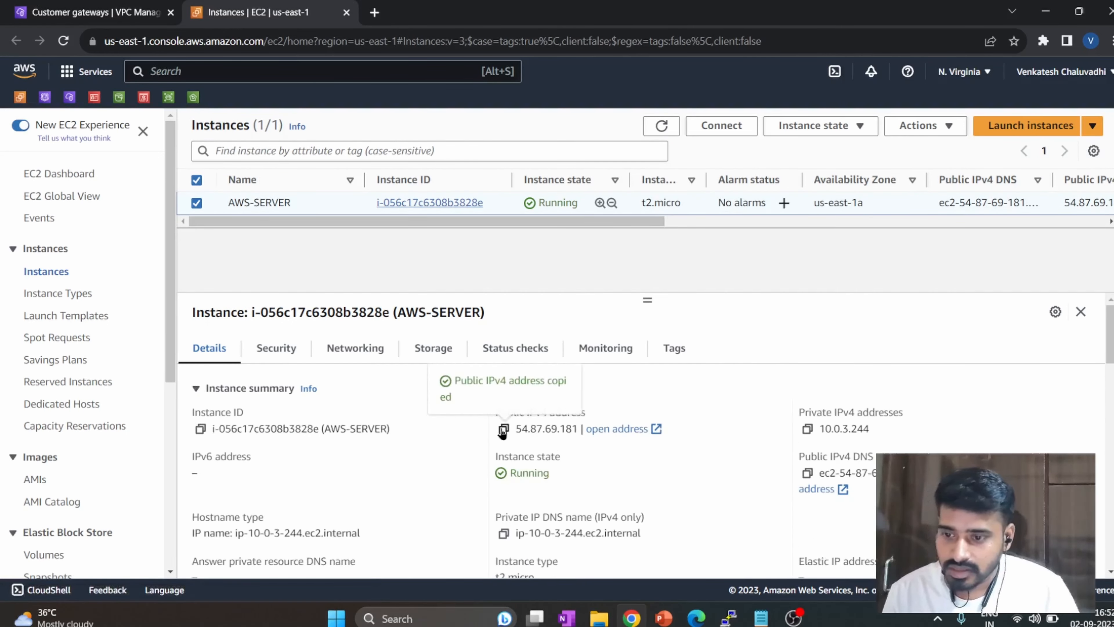
click(665, 391)
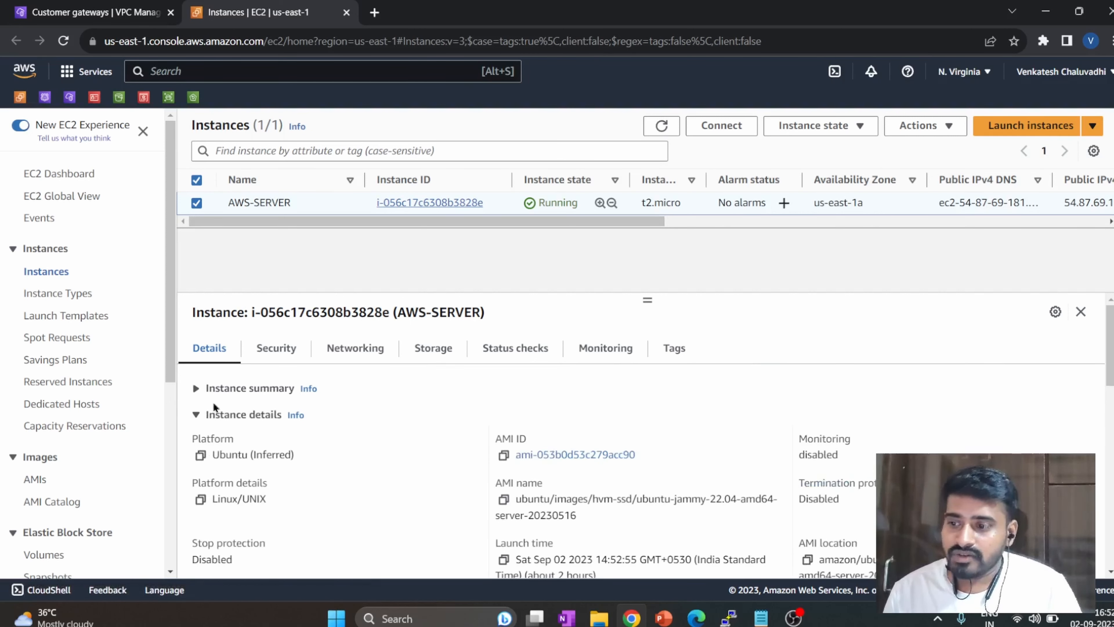
click(195, 388)
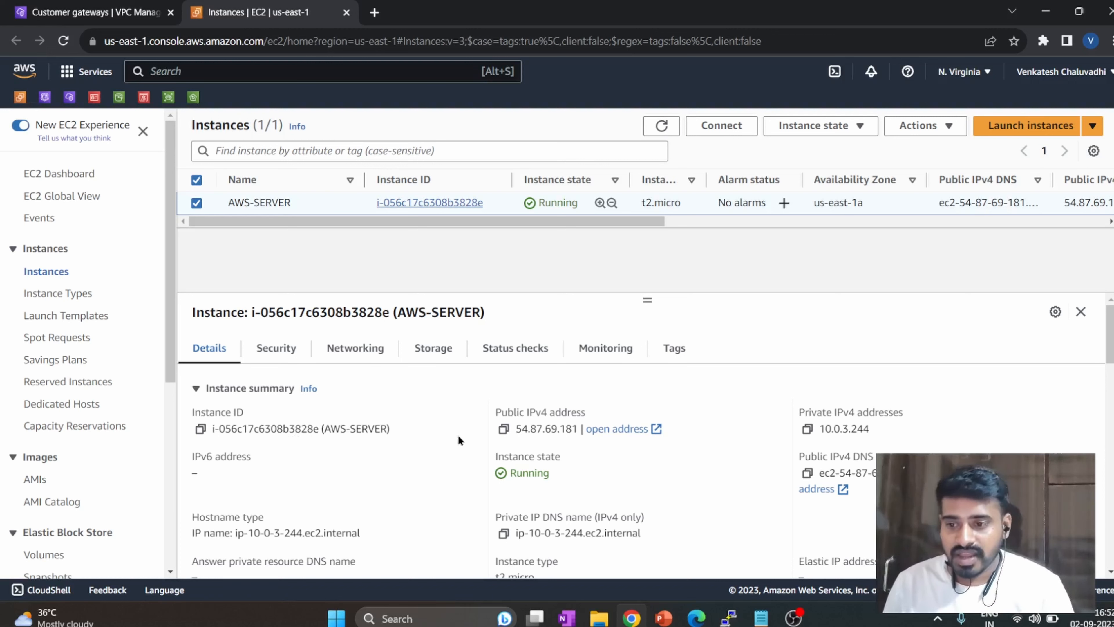
click(504, 428)
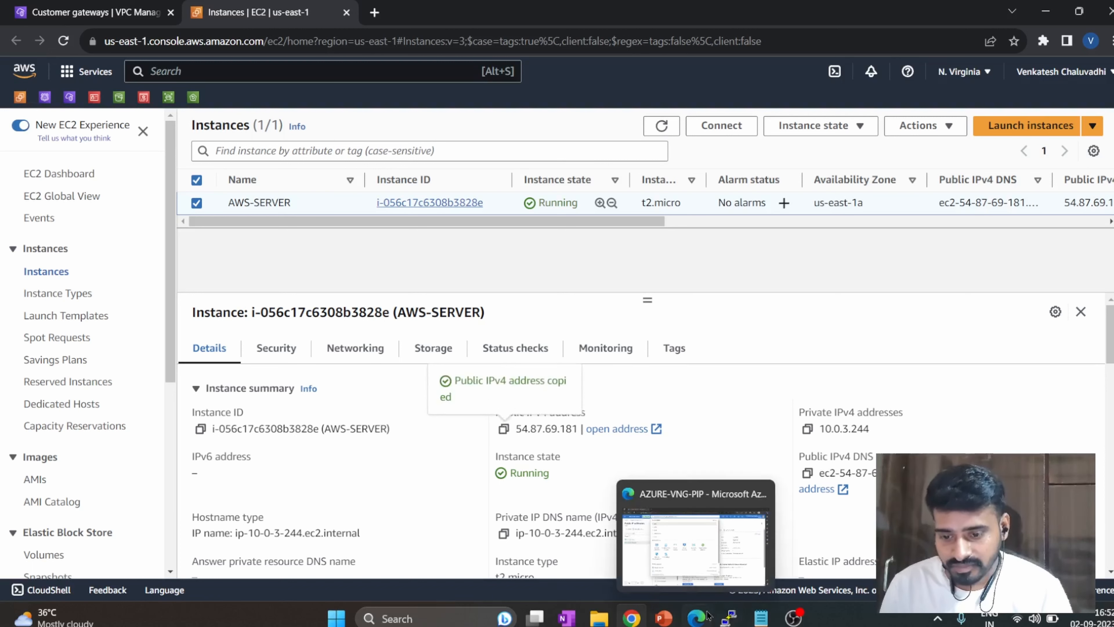
click(730, 618)
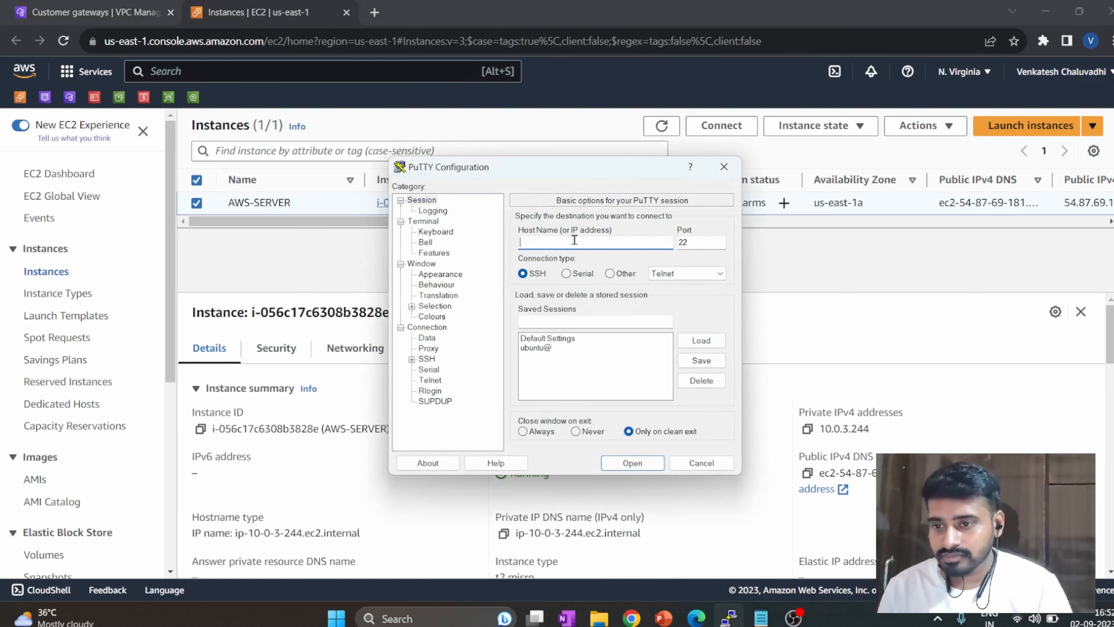
text(u)
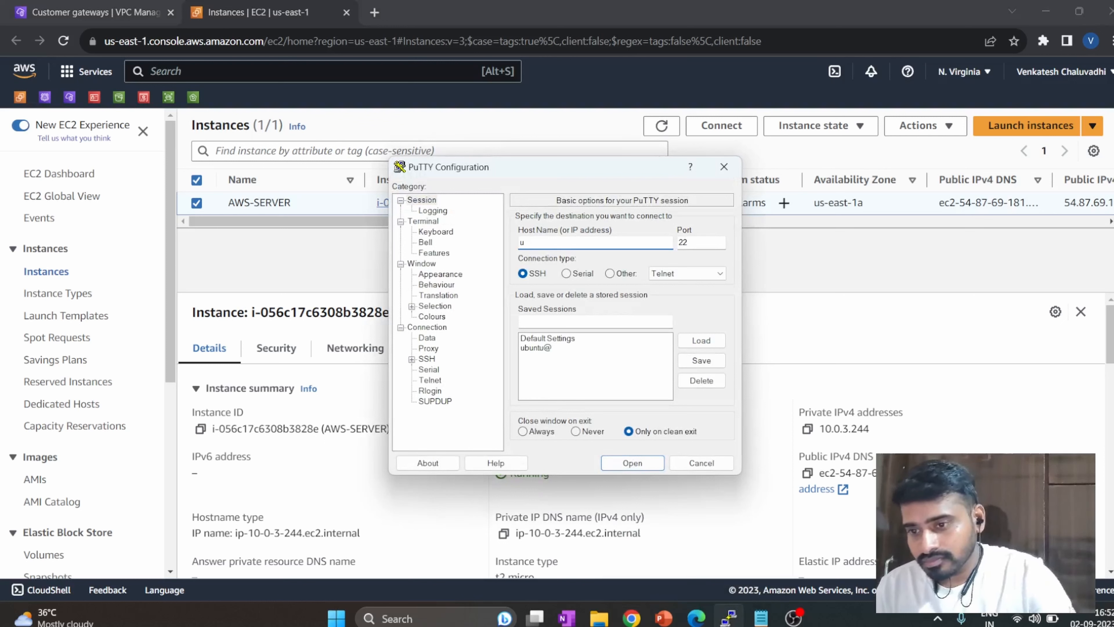
text(buntu)
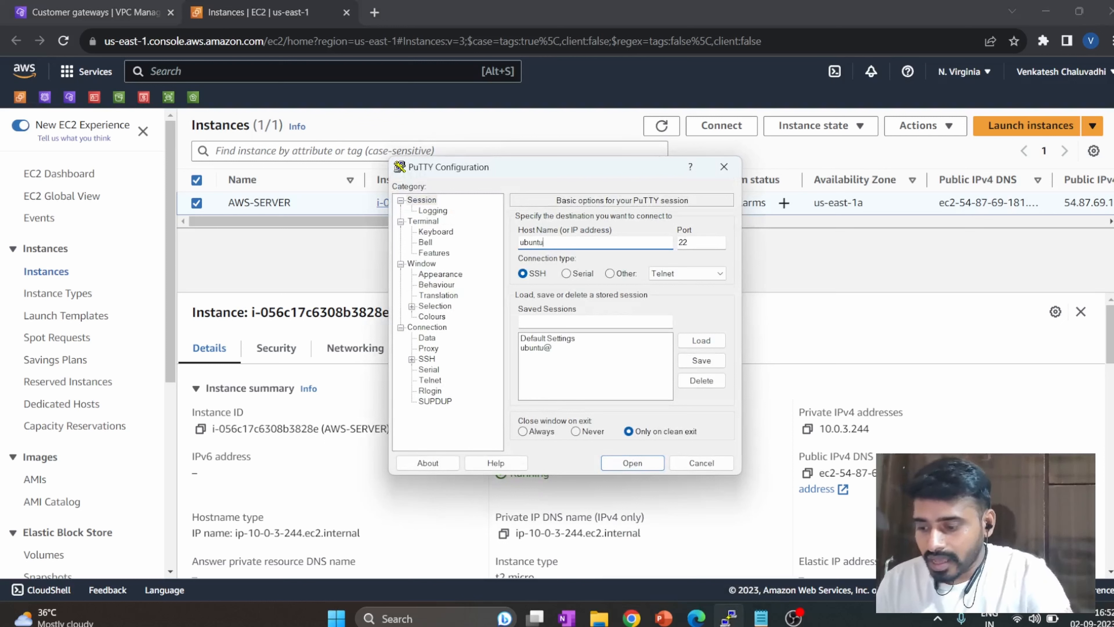
text(@)
key(ctrl+v)
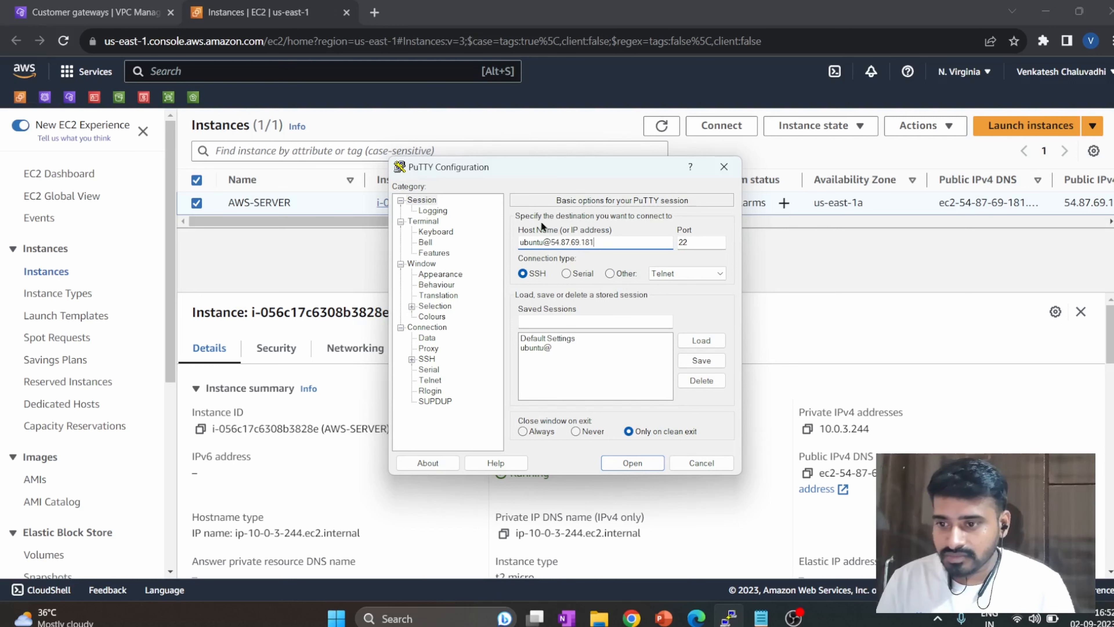
In the SSH authentication settings, choose AsusLaptopKeyPair.ppk from Downloads as the private key file.
click(412, 358)
double_click(438, 390)
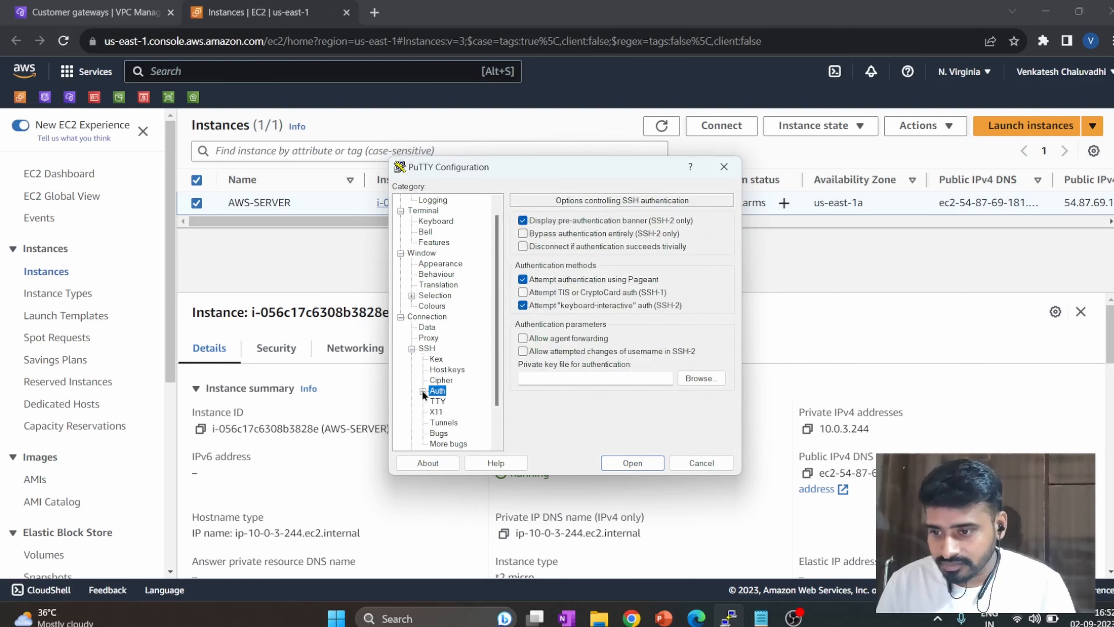
click(687, 377)
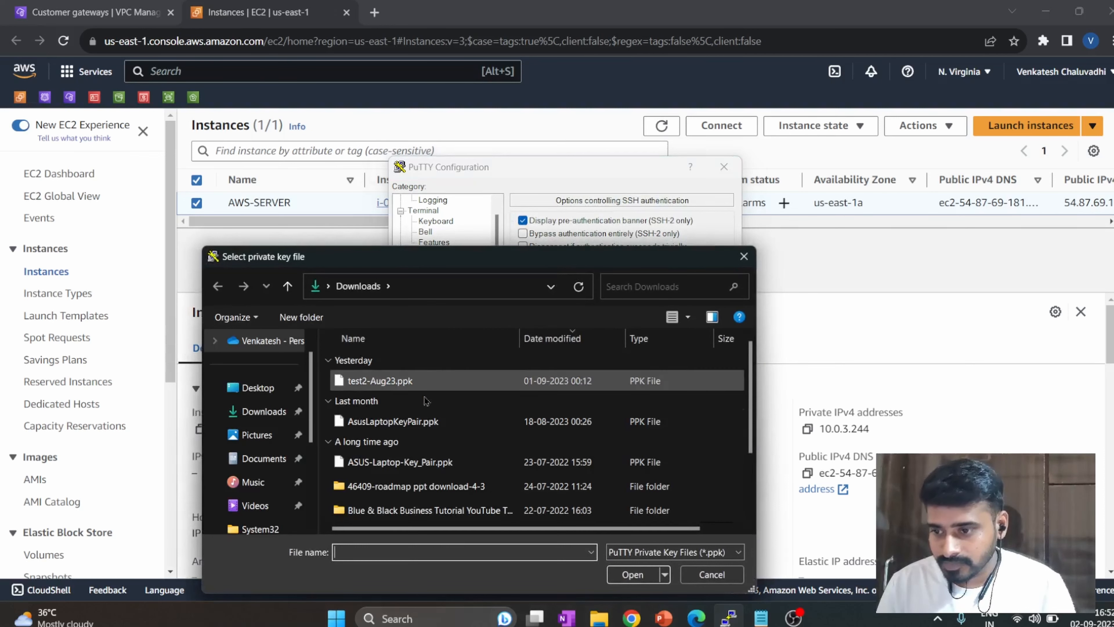
click(421, 421)
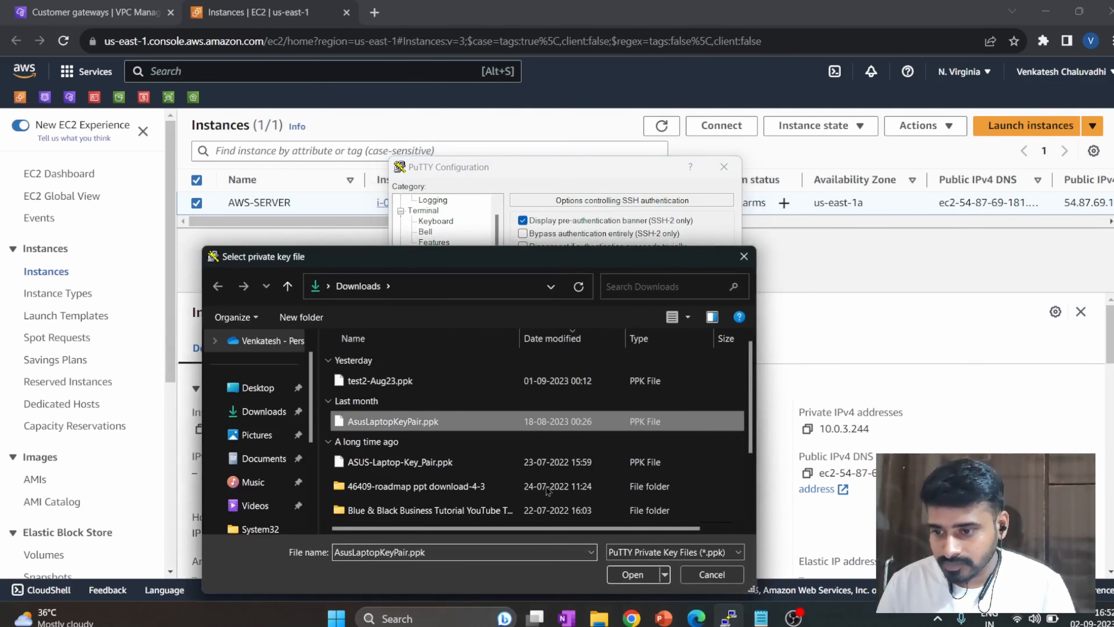
click(625, 577)
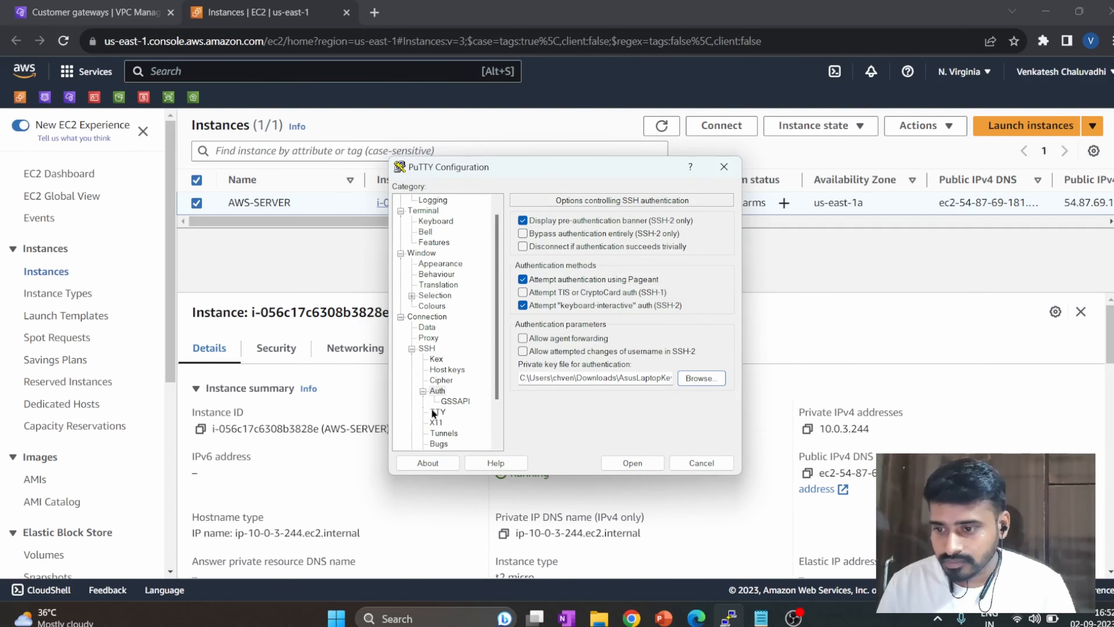
Change the terminal's Default Foreground colour to orange and open the SSH session to AWS-SERVER.
click(433, 306)
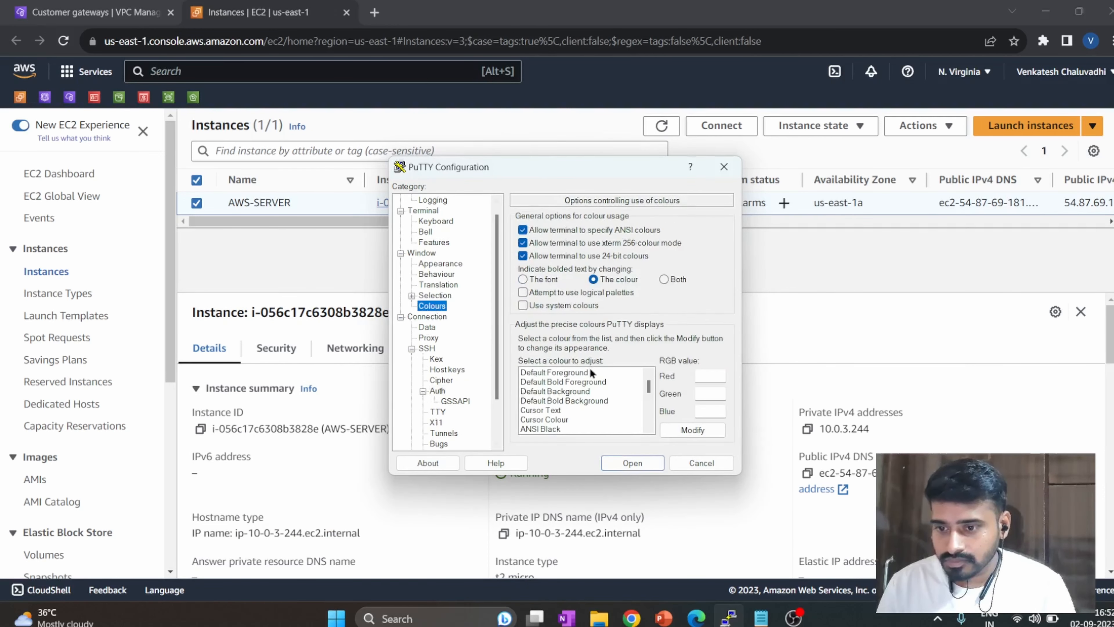
click(579, 373)
click(693, 430)
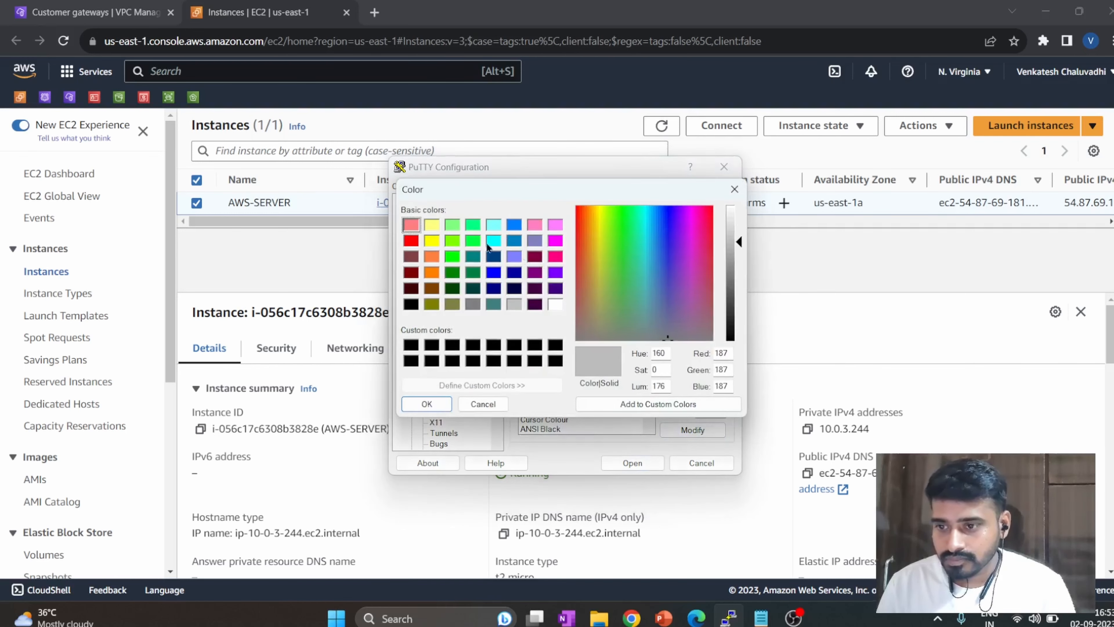
click(433, 272)
click(427, 404)
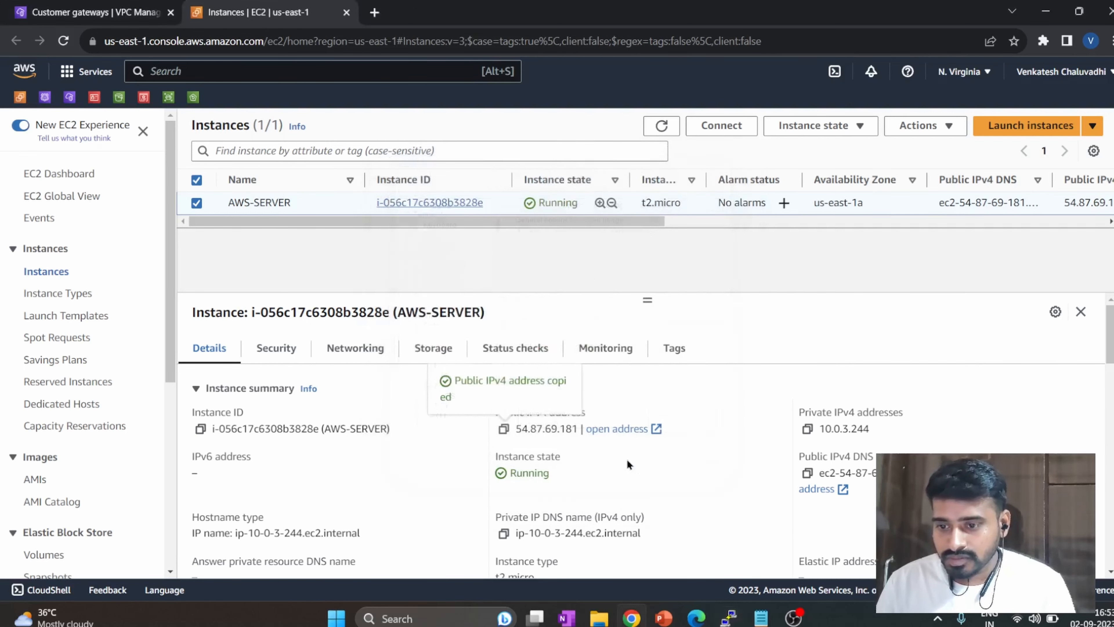
click(626, 459)
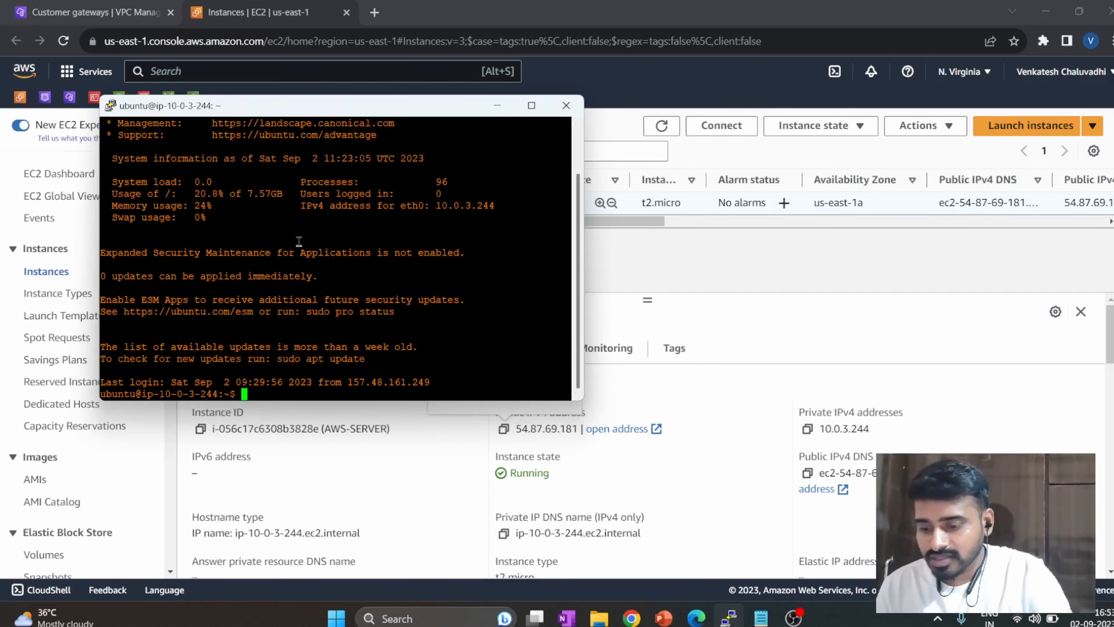
Switch to the root user with sudo su - and clear the terminal.
text(sudo su -)
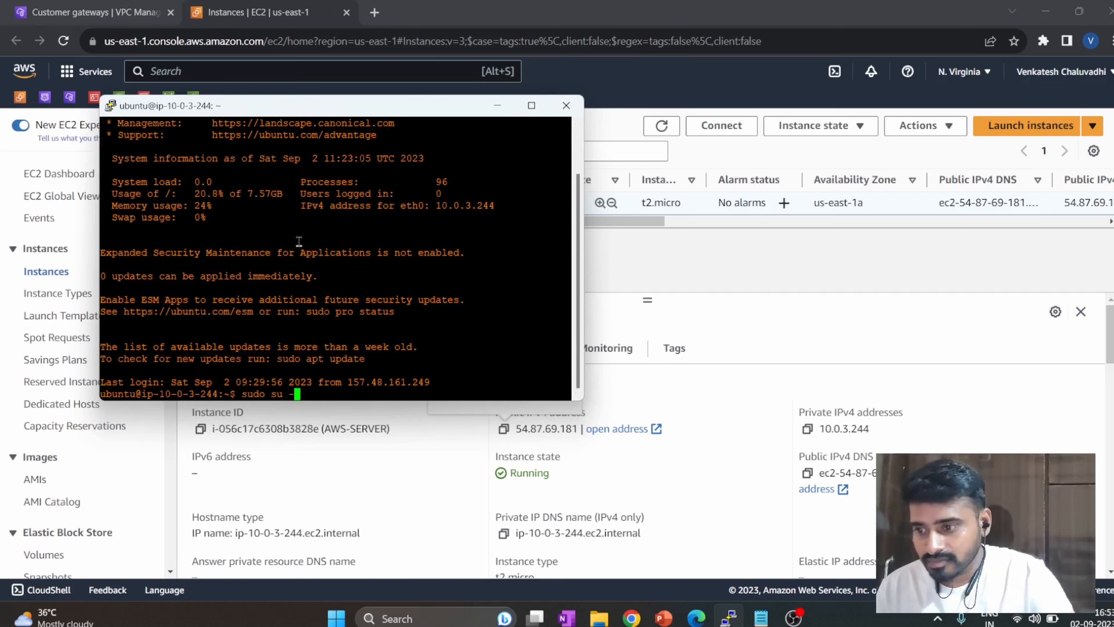
key(Return)
text(clear)
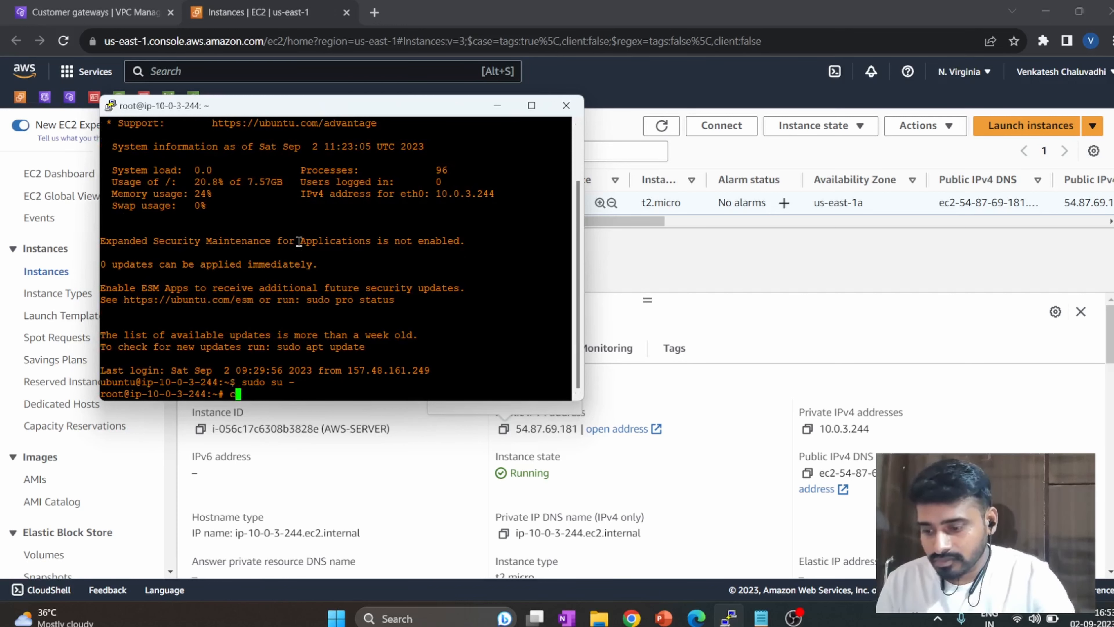
key(Return)
Create a directory named AWS-SERVER in root's home directory with mkdir.
text(mkd)
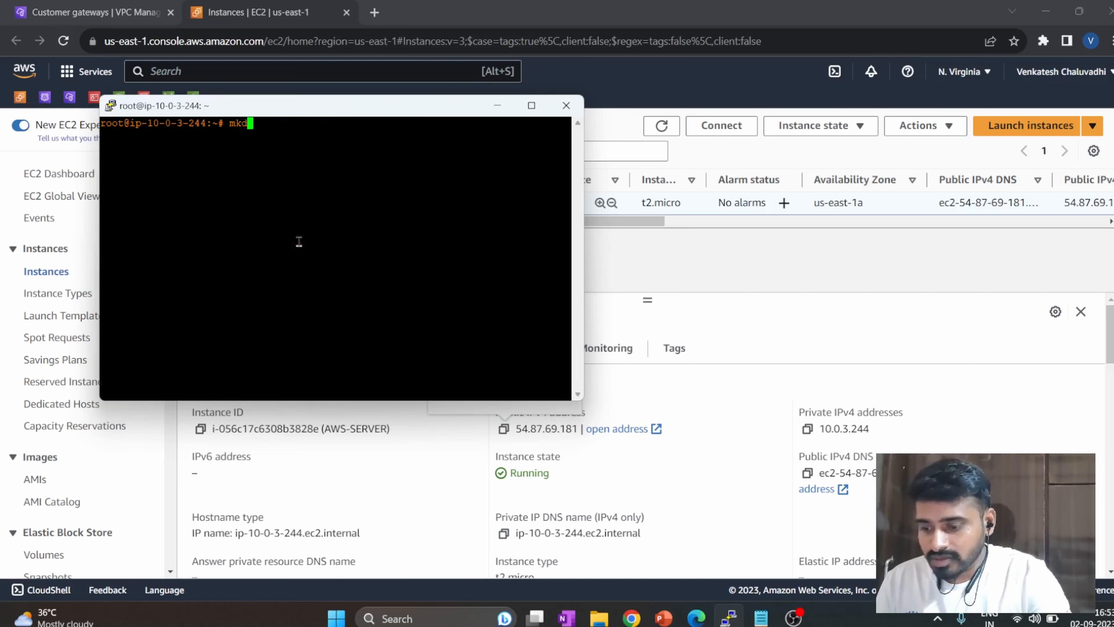
text(ir AWS)
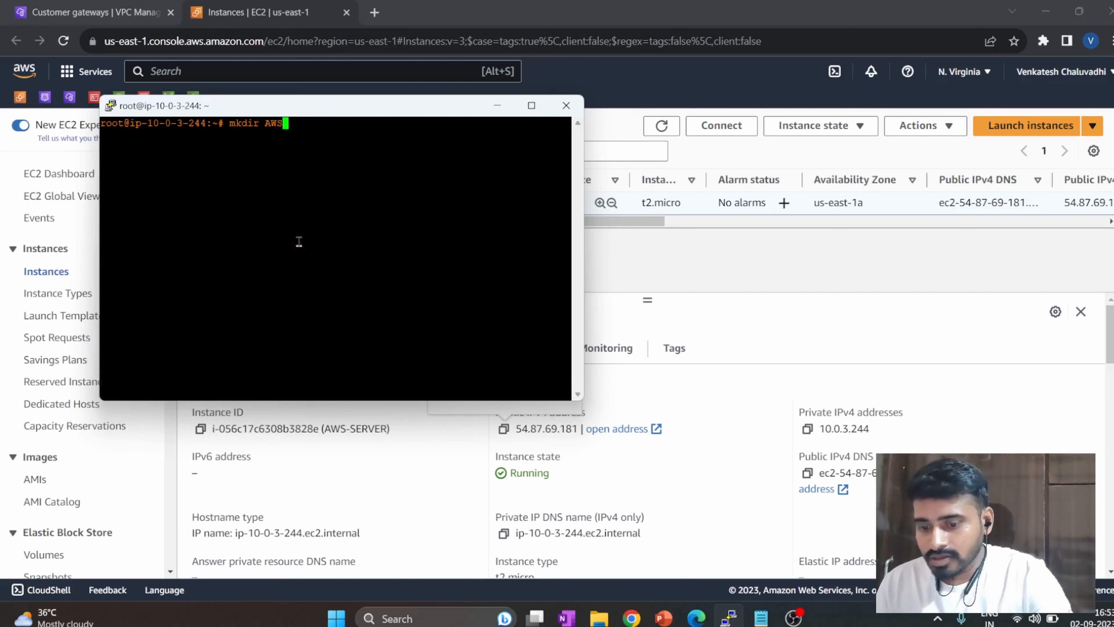
text(-SERVER)
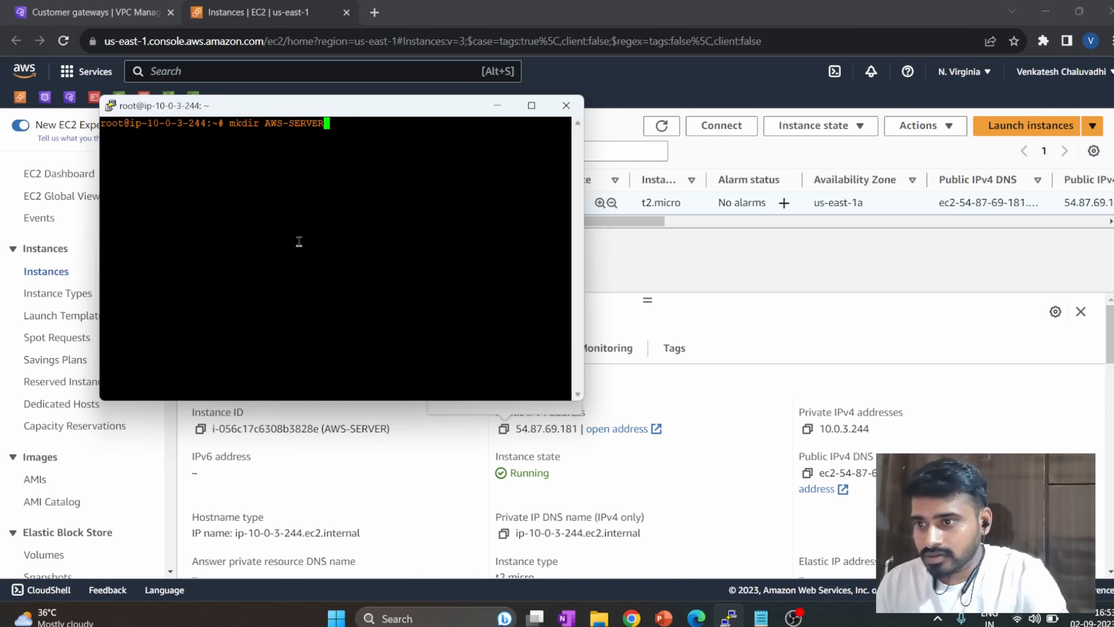
key(Return)
Change into the AWS-SERVER directory and clear the terminal.
text(cd)
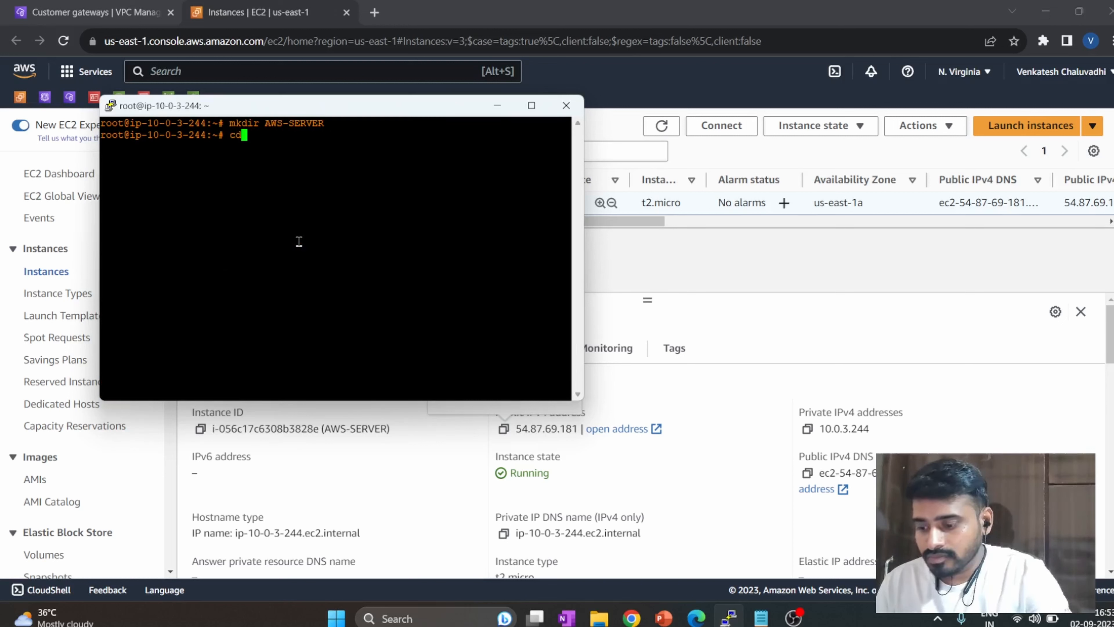
text( AWS)
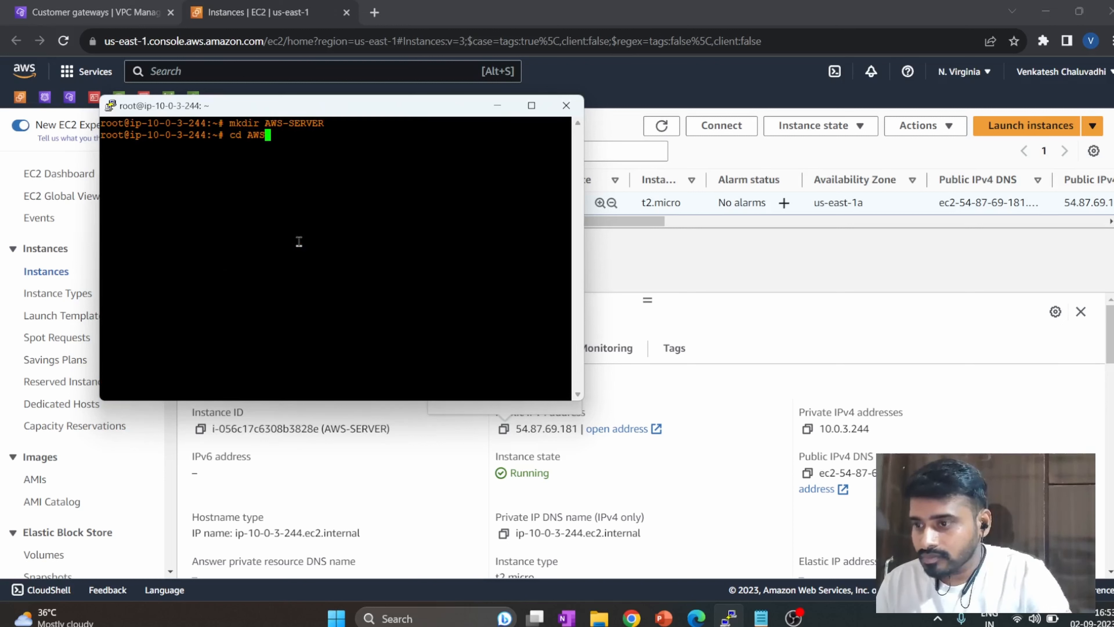
key(Tab)
key(Return)
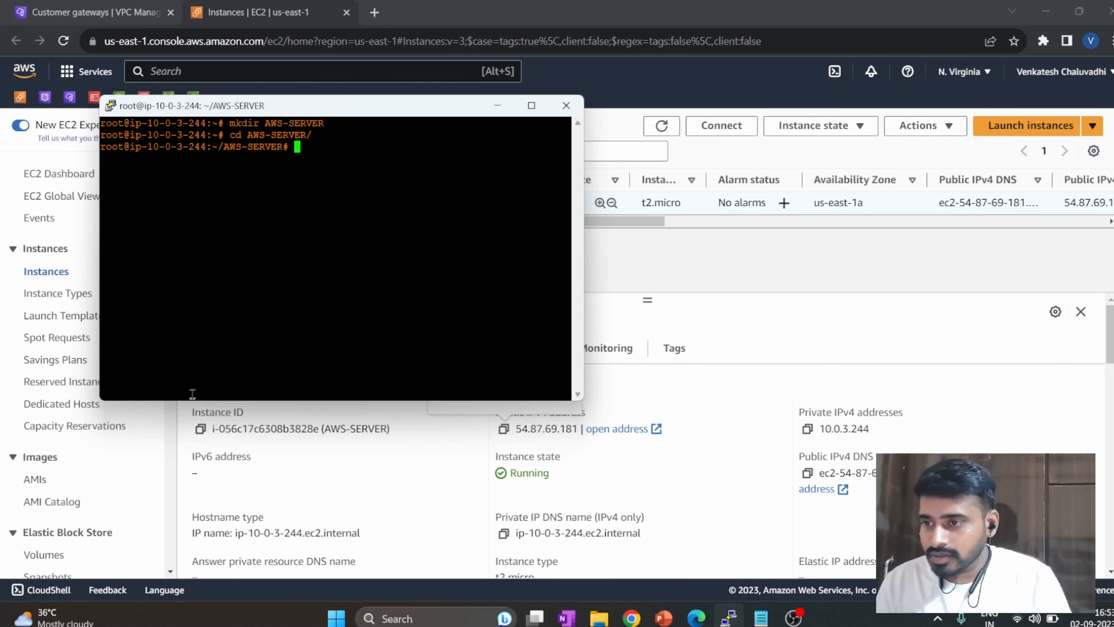
text(clear)
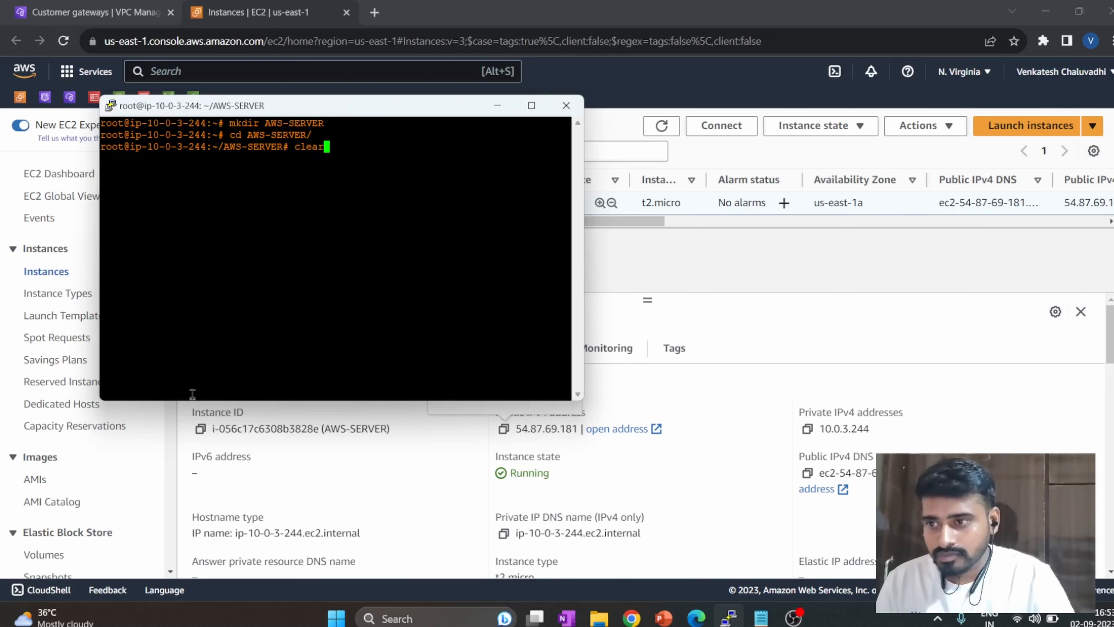
key(Return)
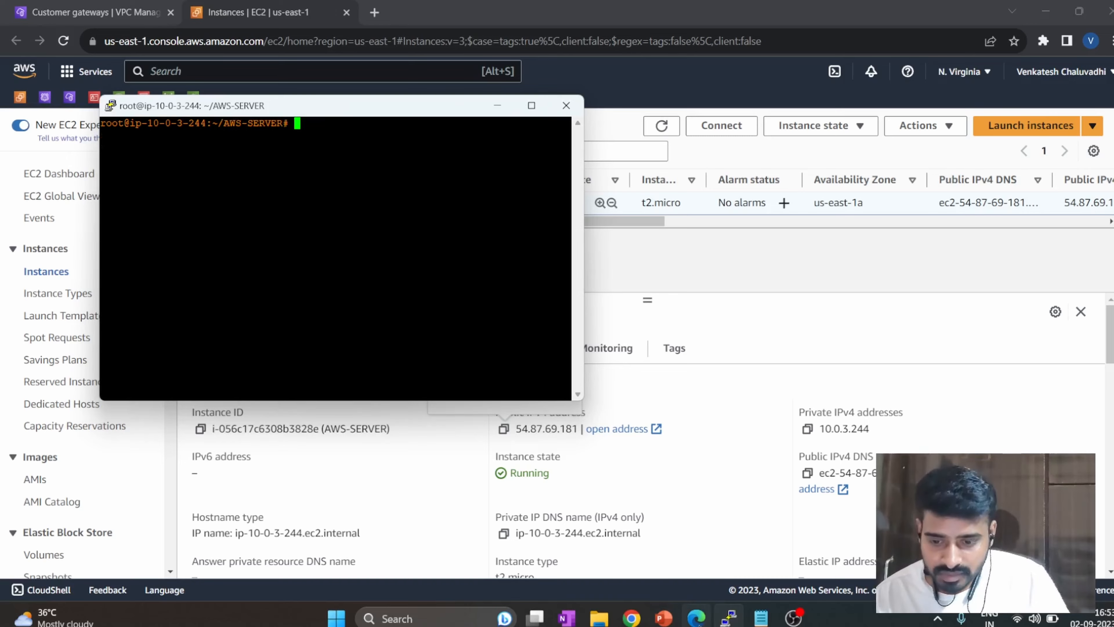
Switch to the Azure portal in Edge and open the Virtual machines page in a new tab.
click(697, 618)
click(778, 527)
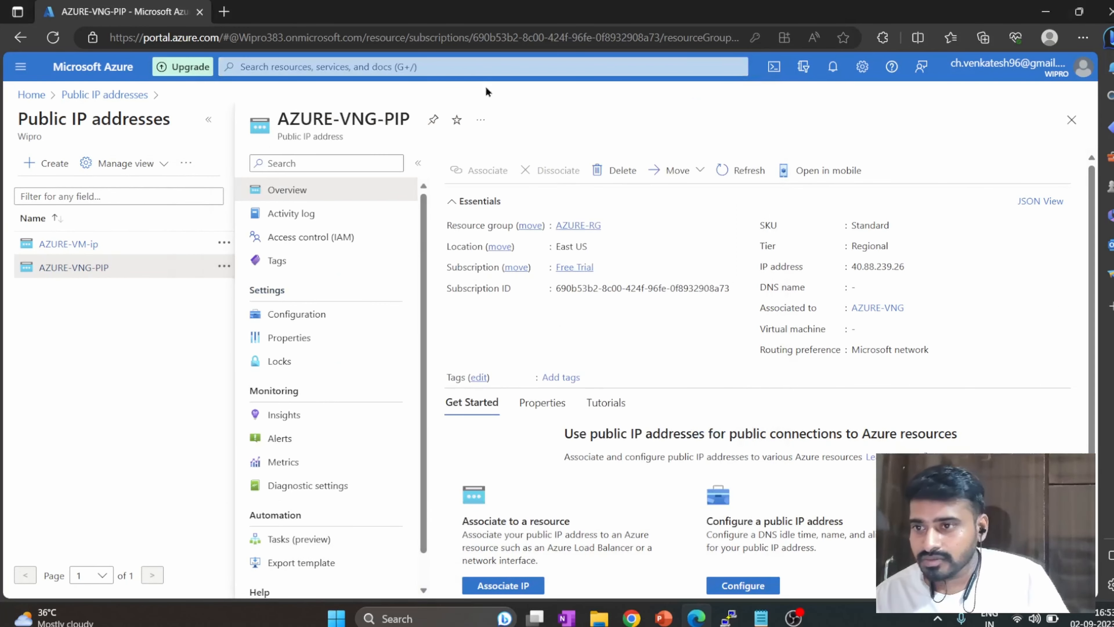
click(482, 68)
middle_click(476, 284)
click(280, 12)
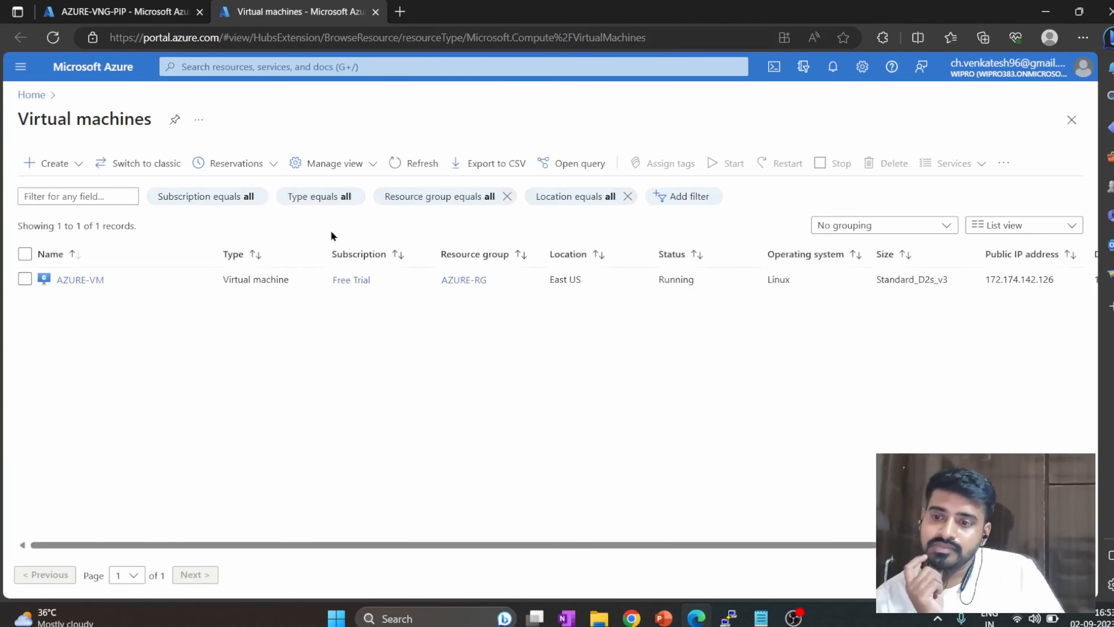
Open AZURE-VM's overview and copy its private IP address from the networking properties.
click(90, 280)
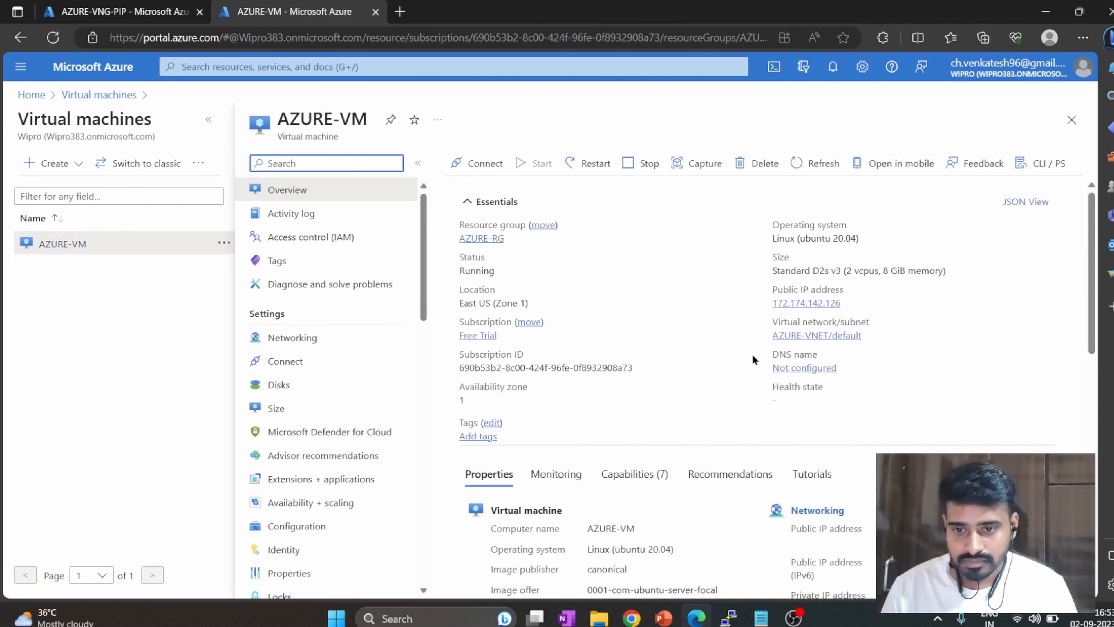
scroll(699, 354, down, 3)
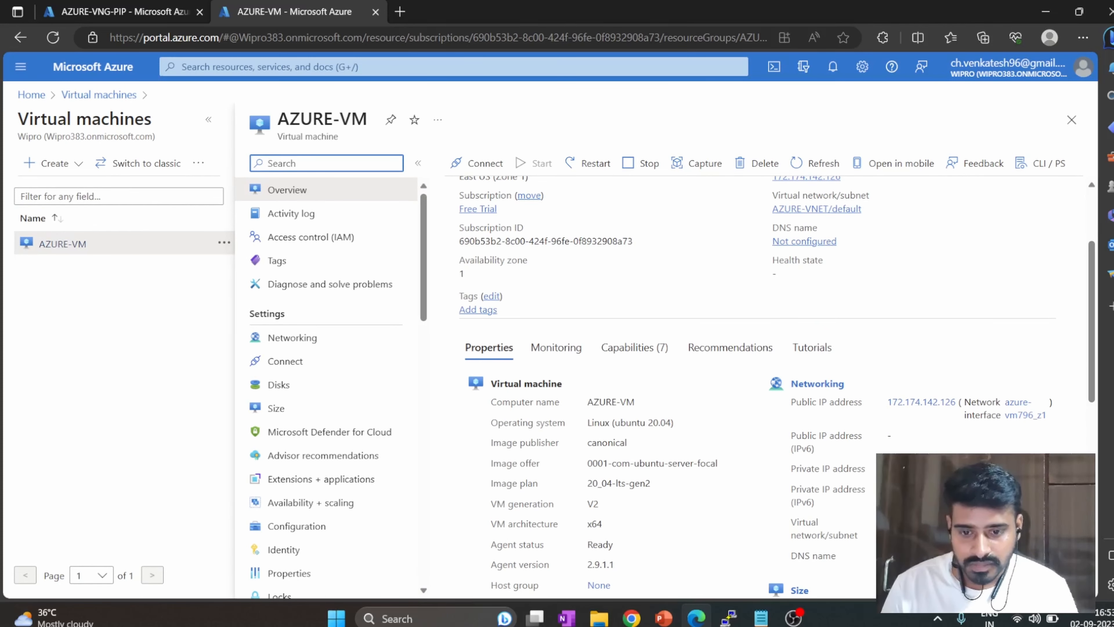
click(909, 469)
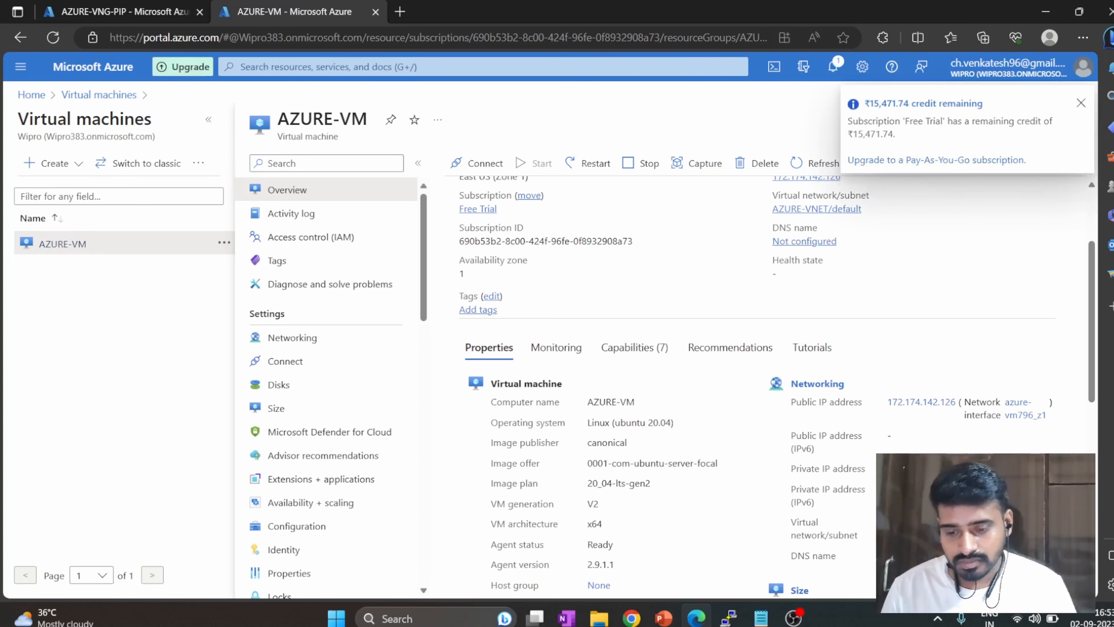
Return to the PuTTY session on AWS-SERVER and enter the command ping 10.210.10.4.
click(728, 618)
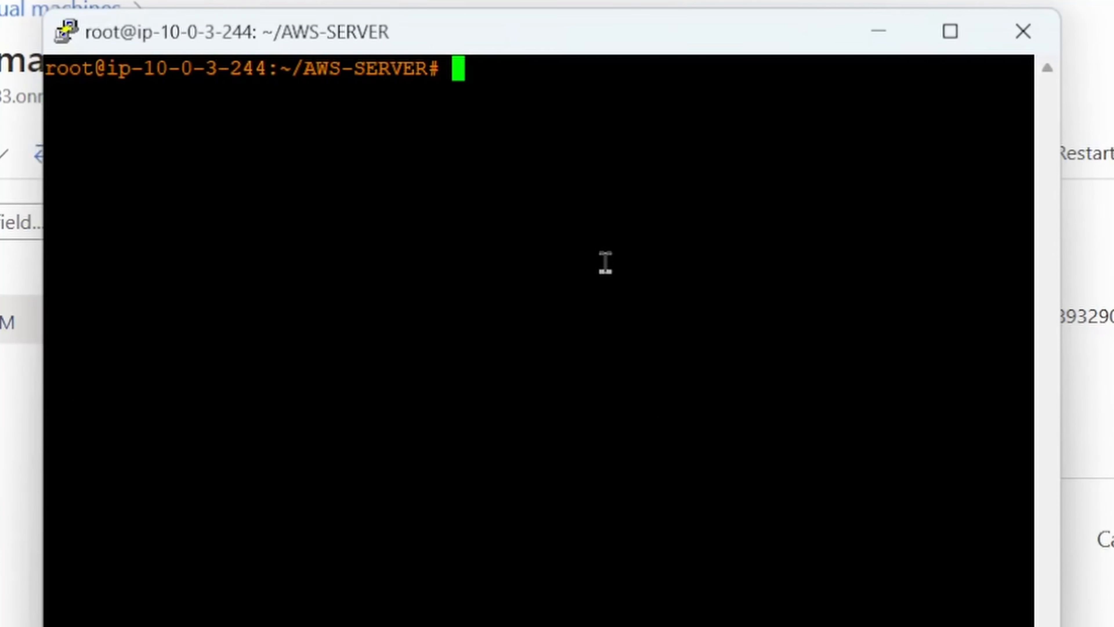
text(ping)
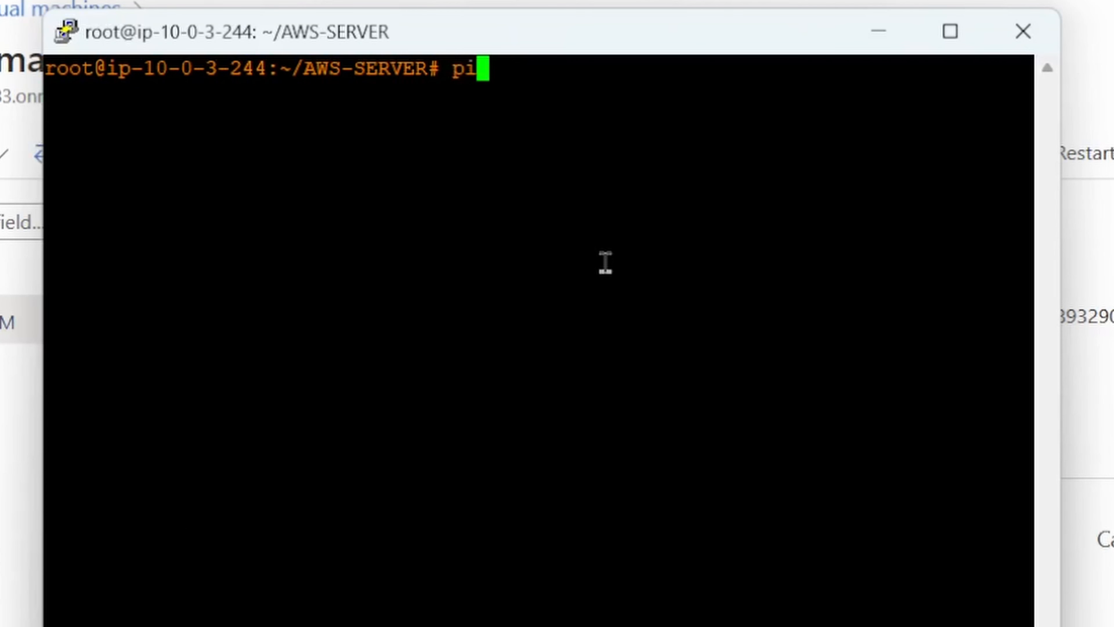
right_click(594, 268)
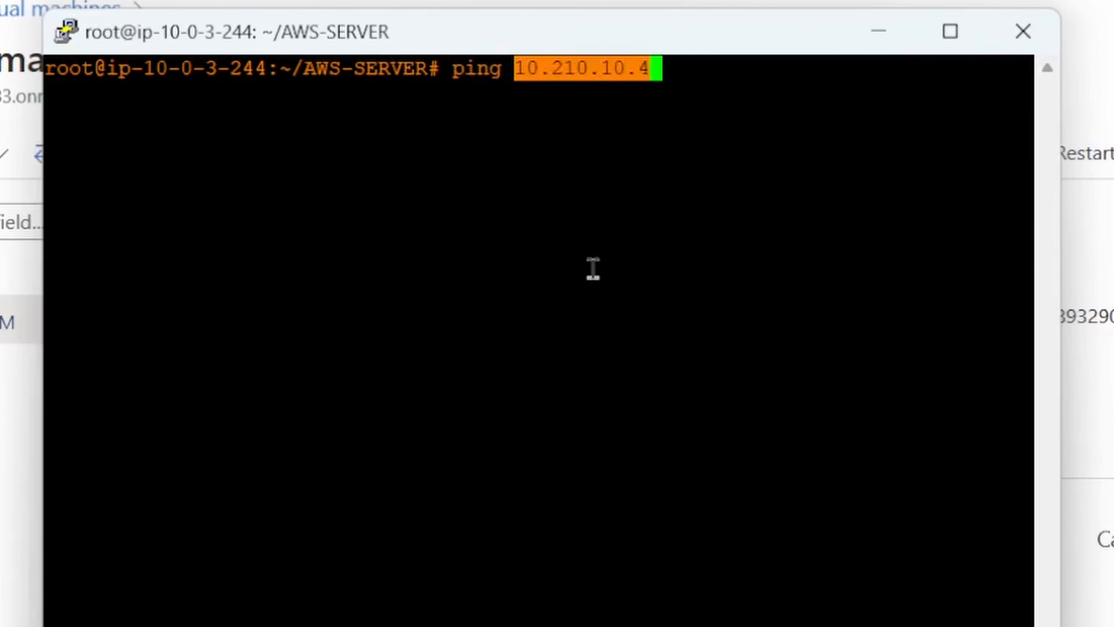
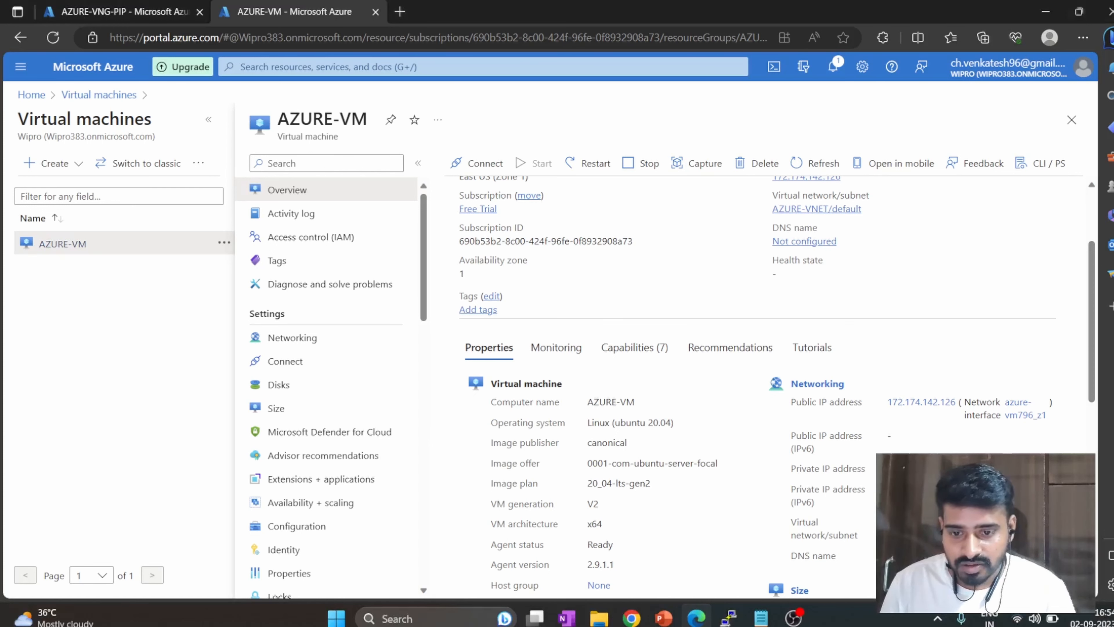
Switch to PuTTY and try to open a new SSH session to AZURE-VM's private address 10.210.10.4 on port 22.
click(728, 618)
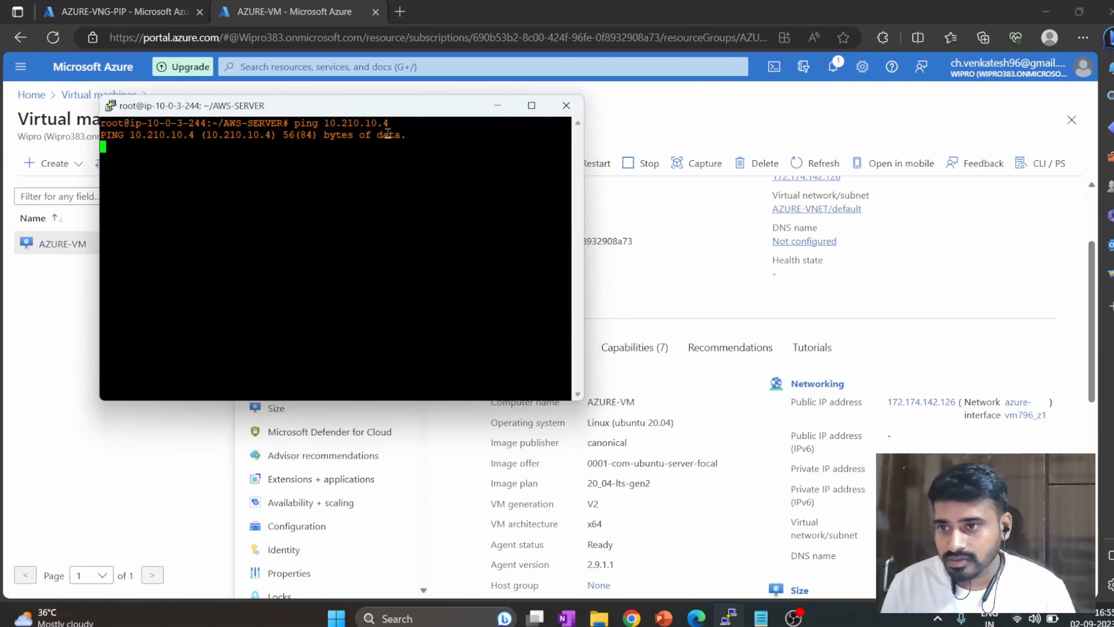
right_click(385, 107)
click(439, 262)
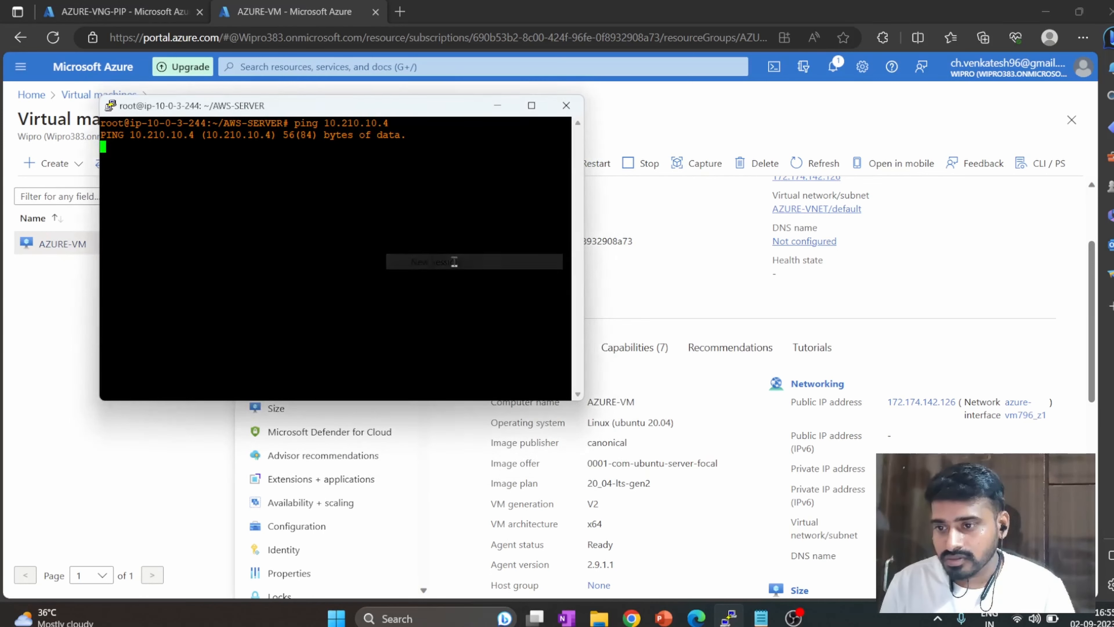
text(10.210.10.4)
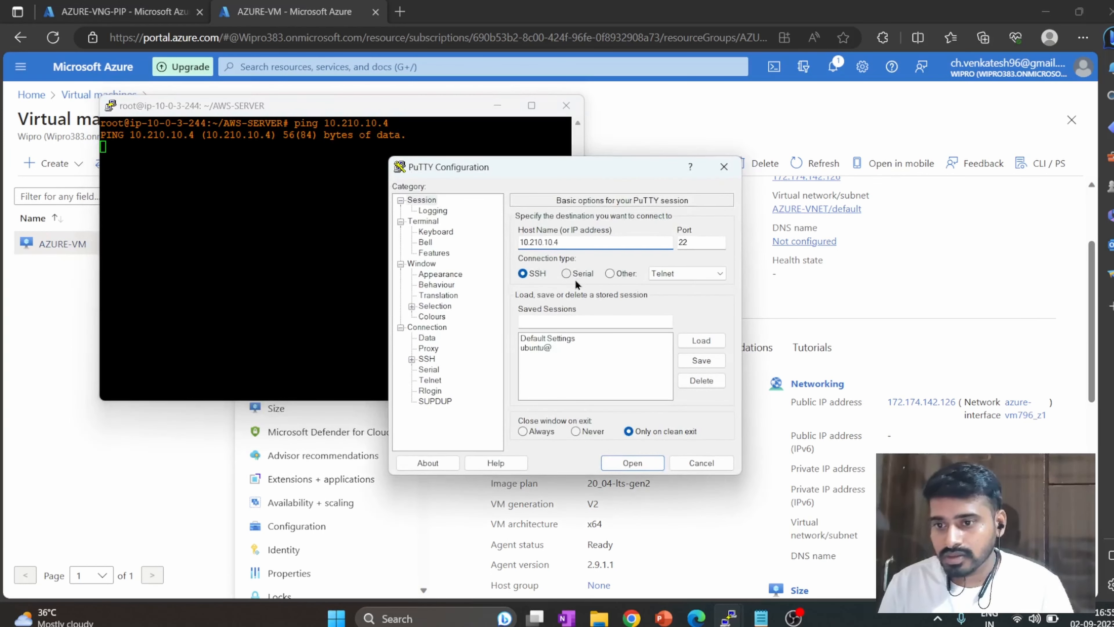
click(710, 338)
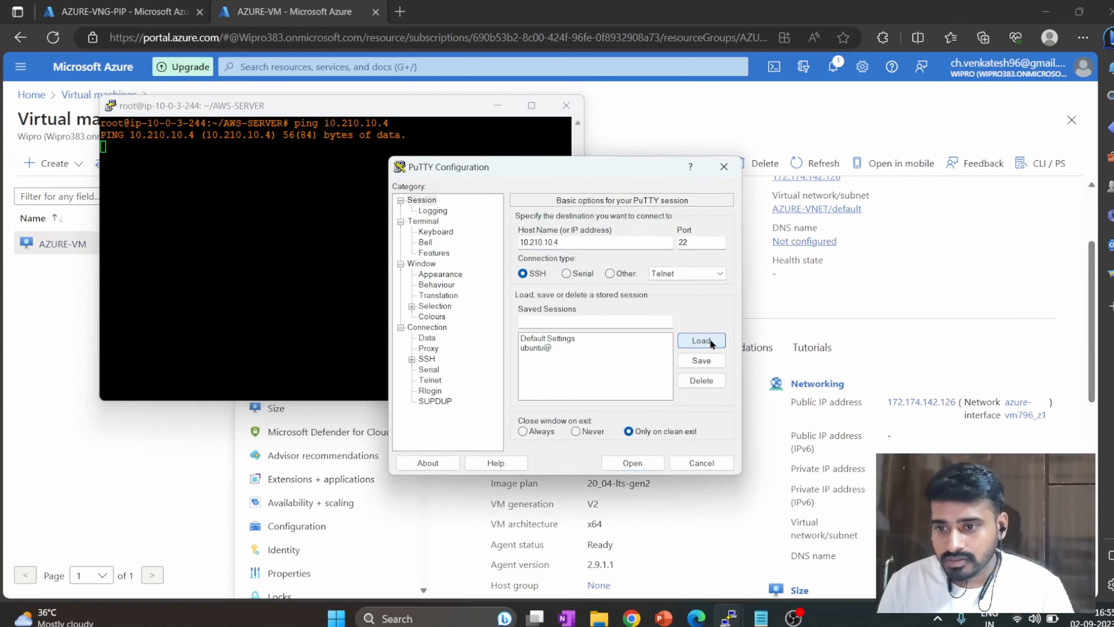
click(656, 464)
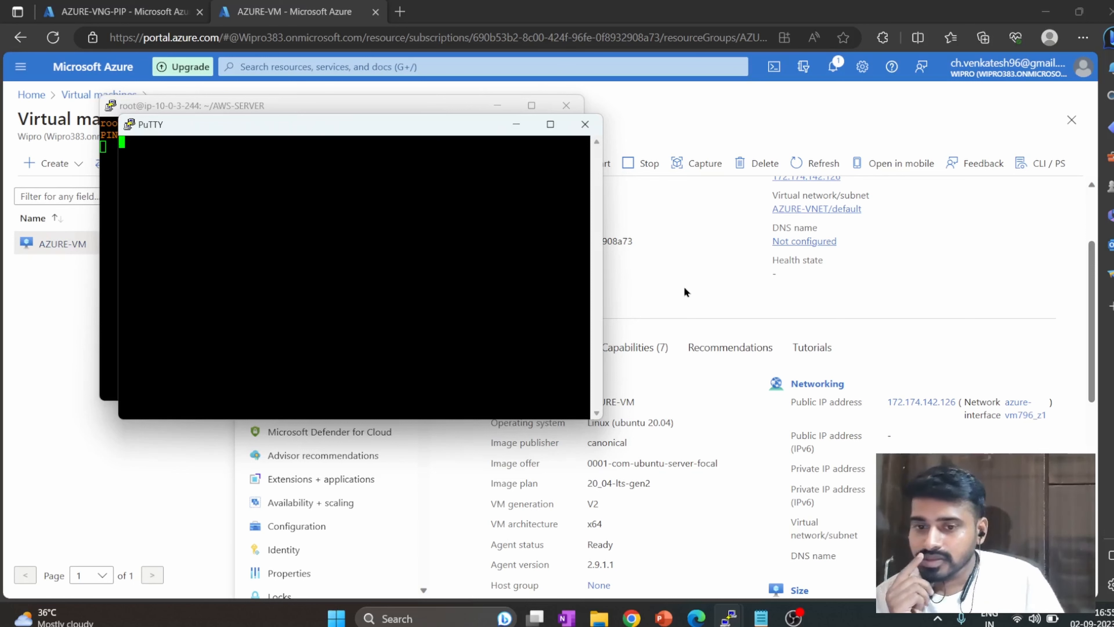
Copy AZURE-VM's public IP address from its Azure portal overview, and close the 10.210.10.4 PuTTY session.
scroll(851, 250, up, 3)
click(850, 303)
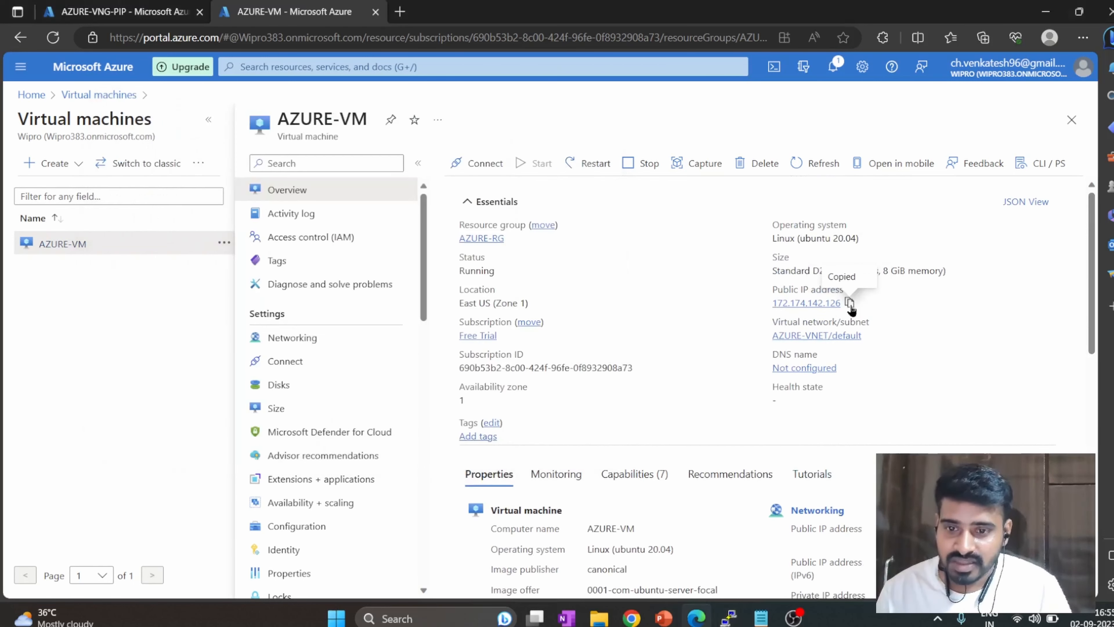
click(729, 619)
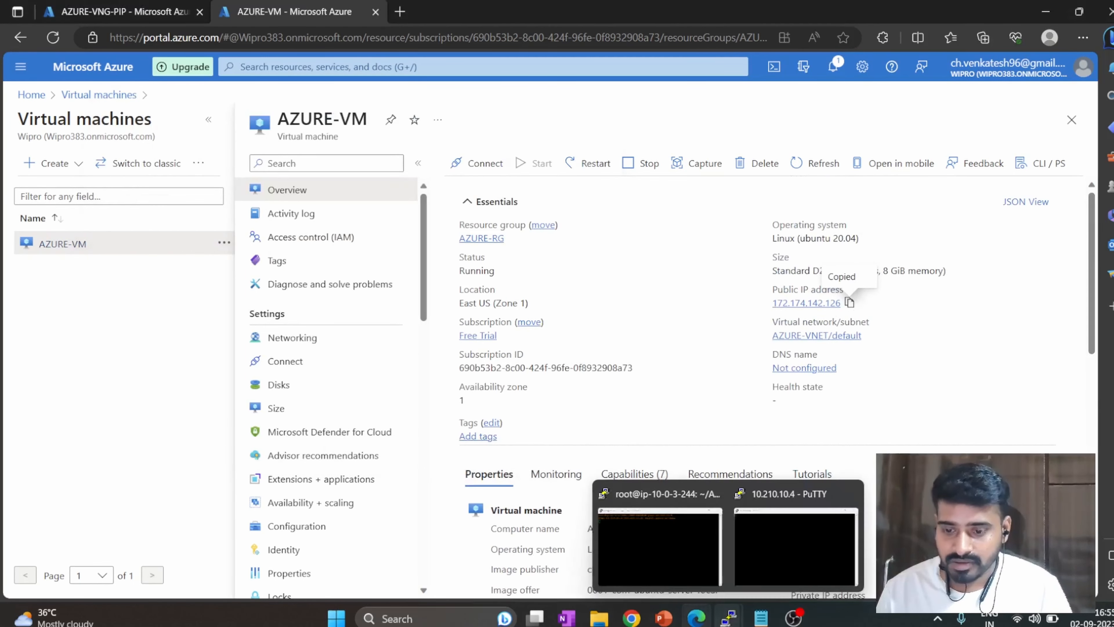
click(662, 555)
click(795, 547)
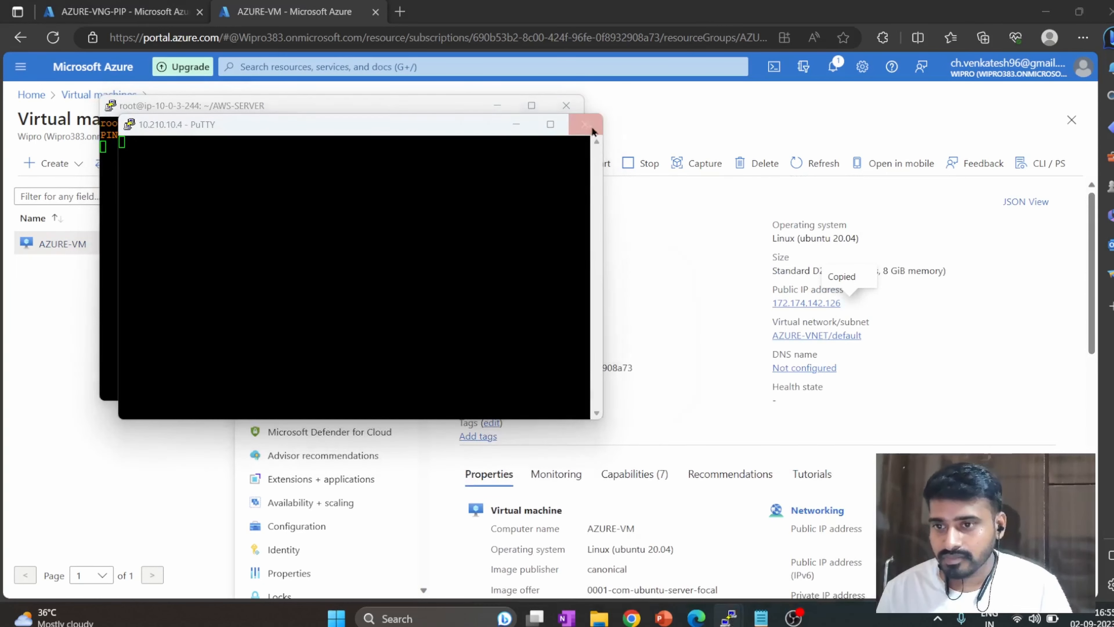
click(585, 125)
click(565, 358)
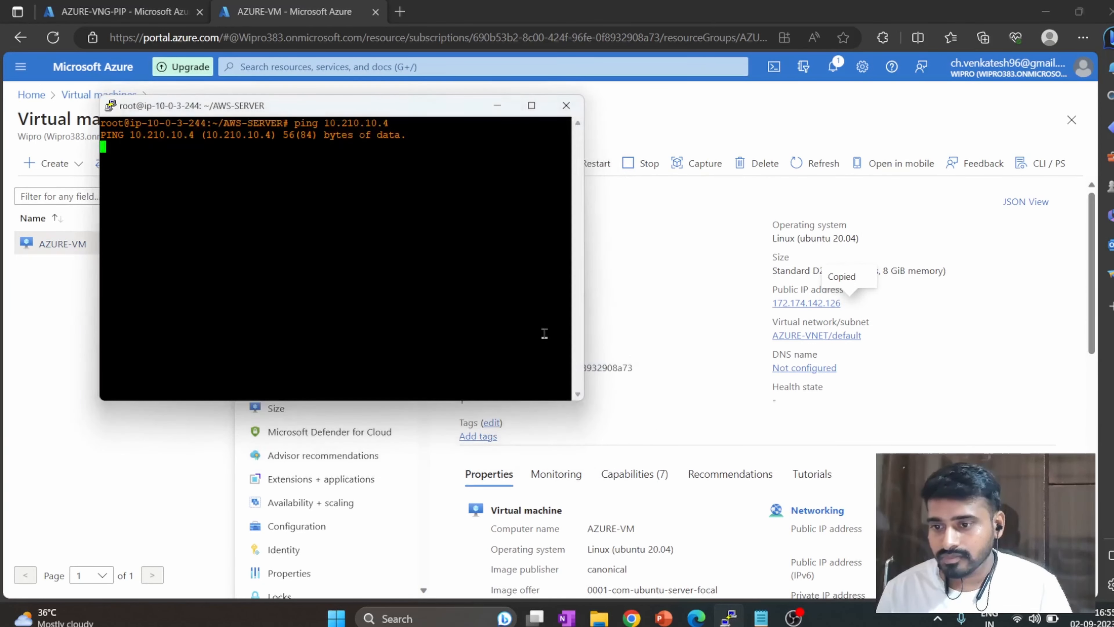
Open a new SSH session from PuTTY to AZURE-VM's public address 172.174.142.126 on port 22.
right_click(412, 109)
click(469, 262)
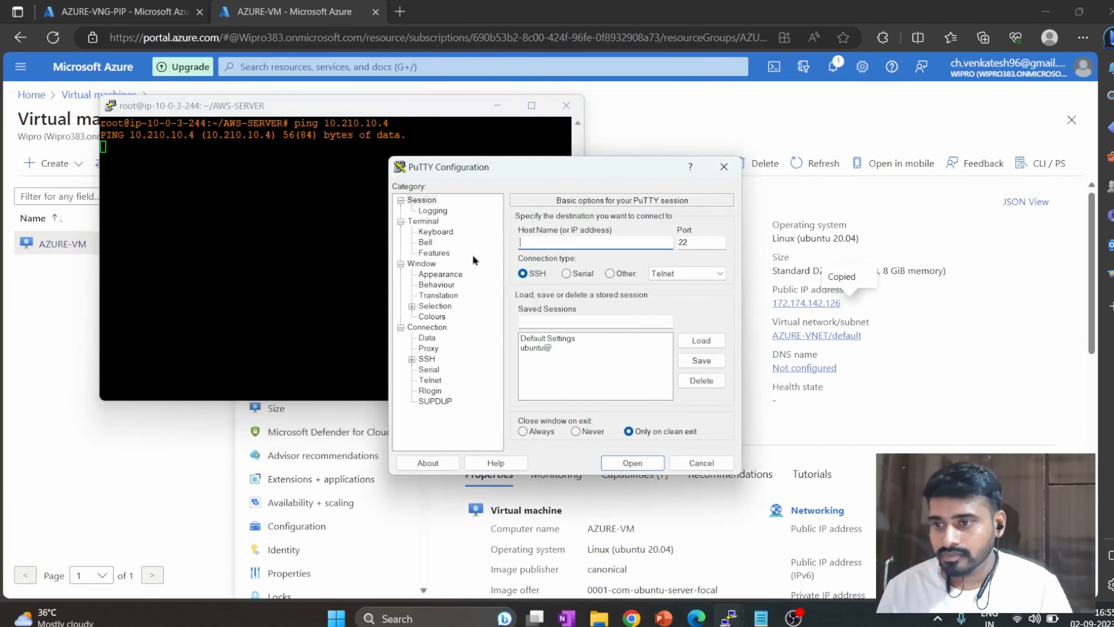
key(ctrl+v)
click(633, 463)
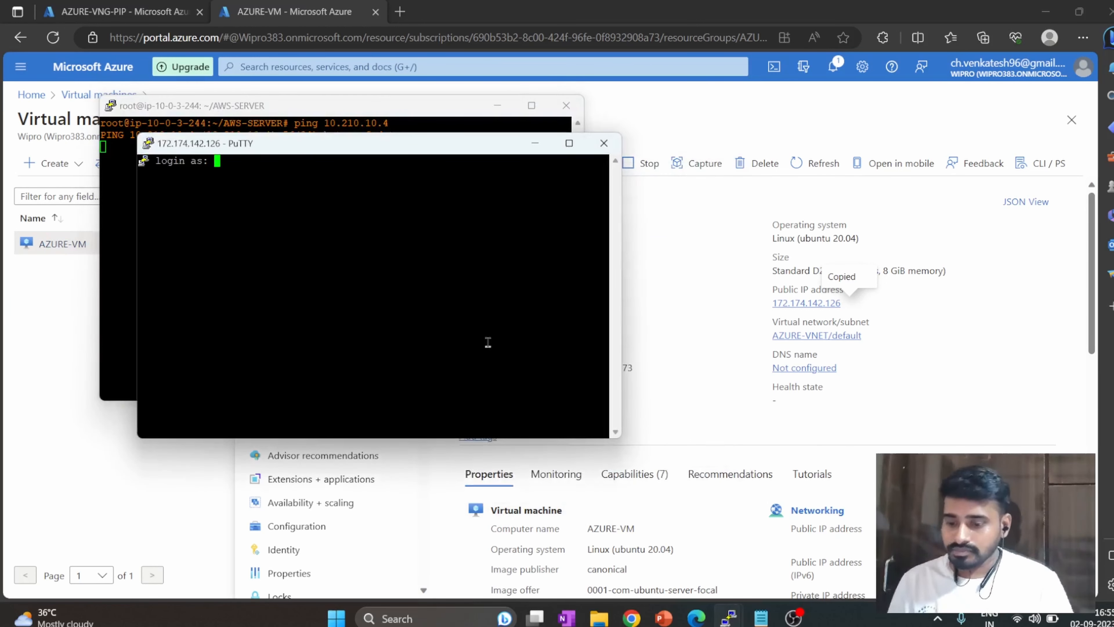
Log in to AZURE-VM by entering the administrator's username and the account password.
text(vchalu)
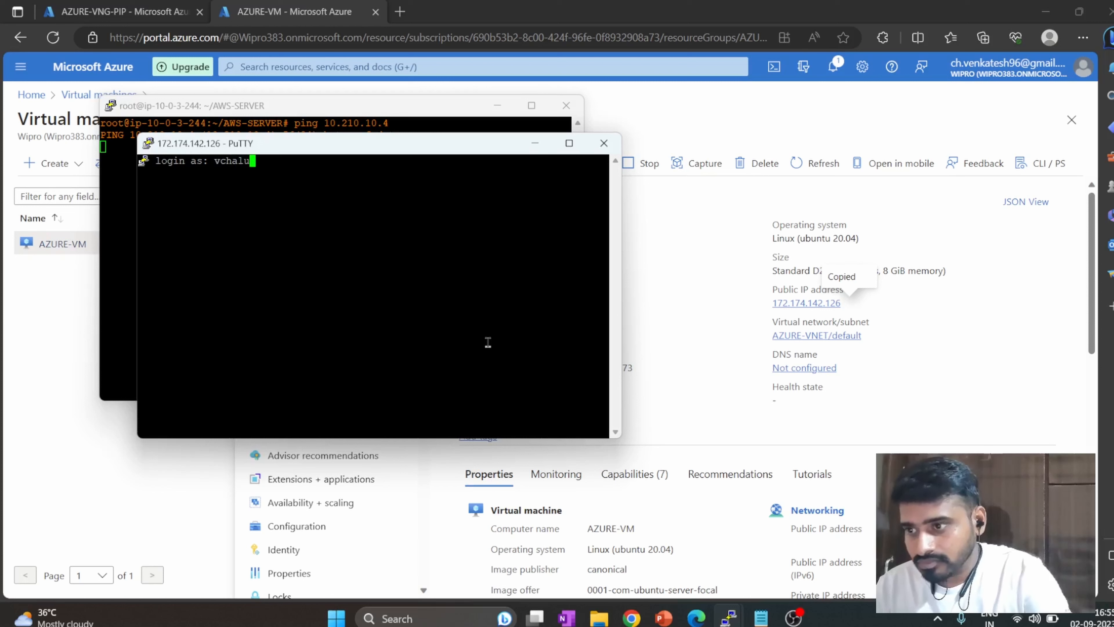
text(vadhi)
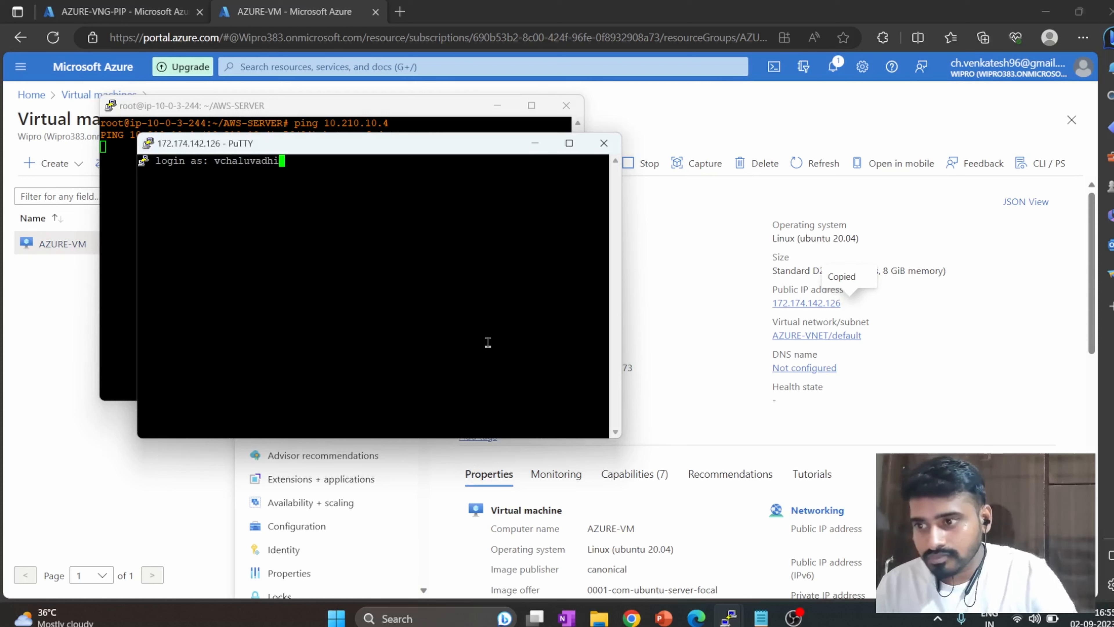
key(Return)
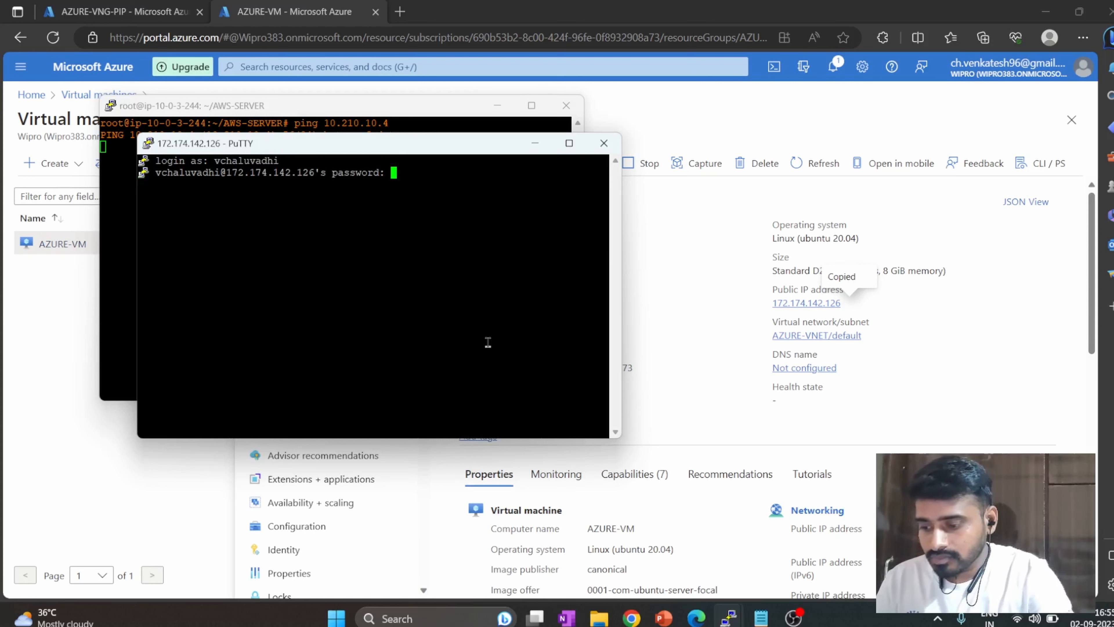
key(Return)
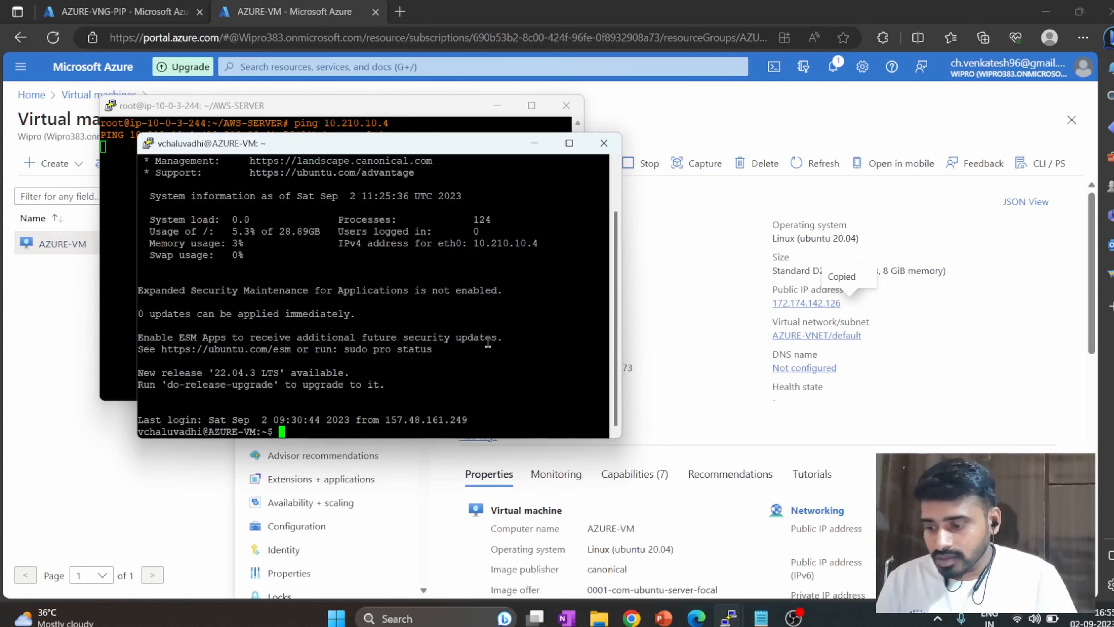
Switch to the root user on AZURE-VM with sudo su - and clear the terminal.
text(sudo )
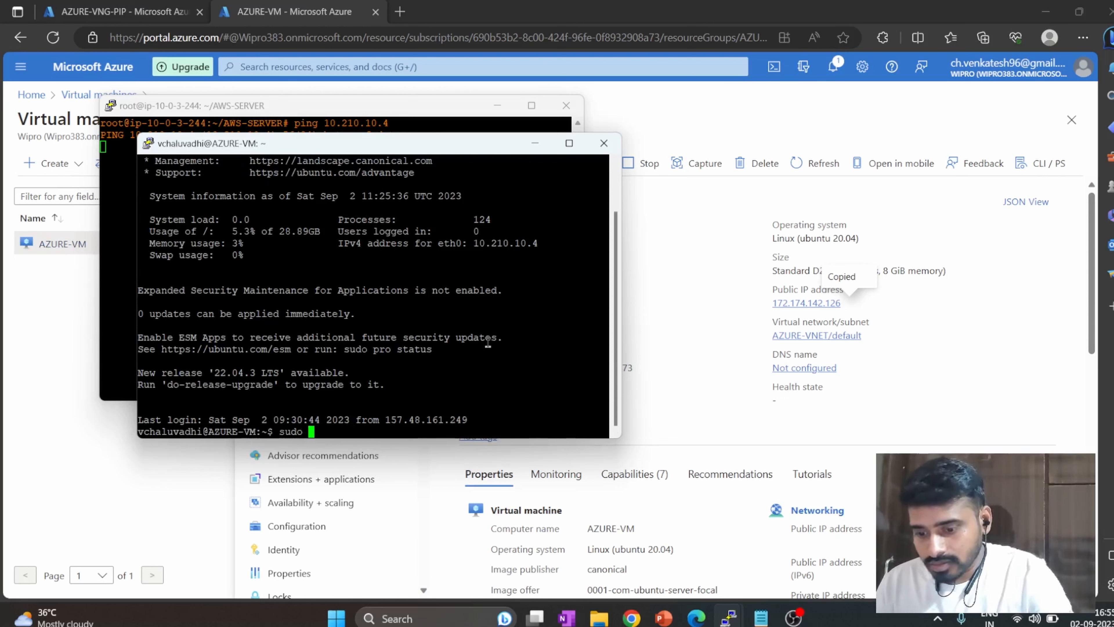
text(su -)
key(Return)
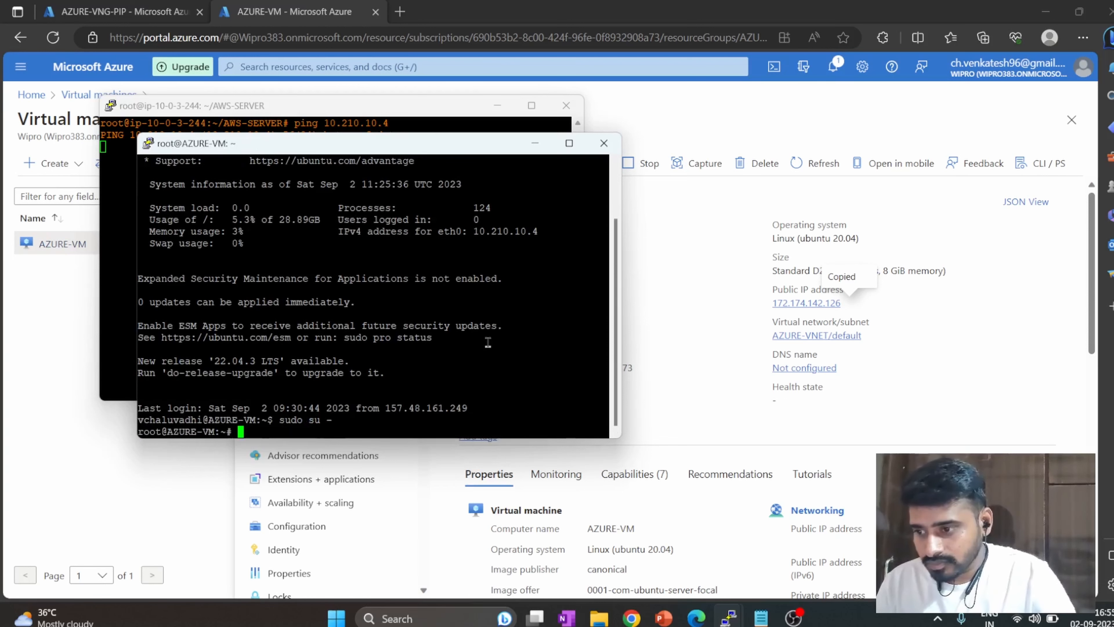
text(clear)
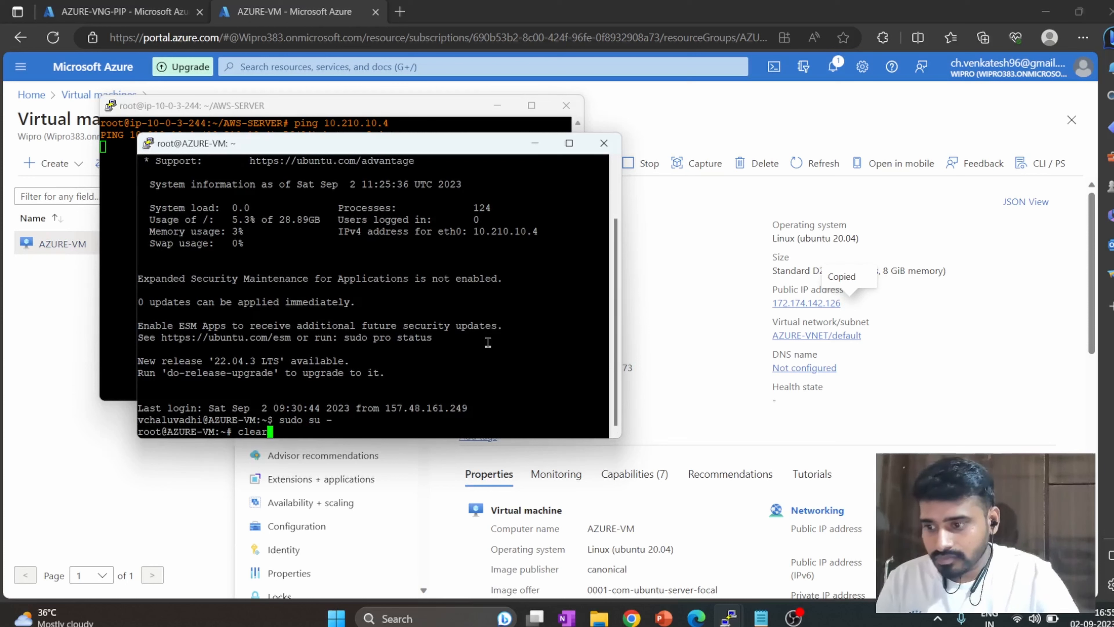
key(Return)
Set the AZURE-VM session's Default Foreground colour to cyan (RGB 0, 255, 255) and move its window off the AWS-SERVER terminal text.
right_click(422, 144)
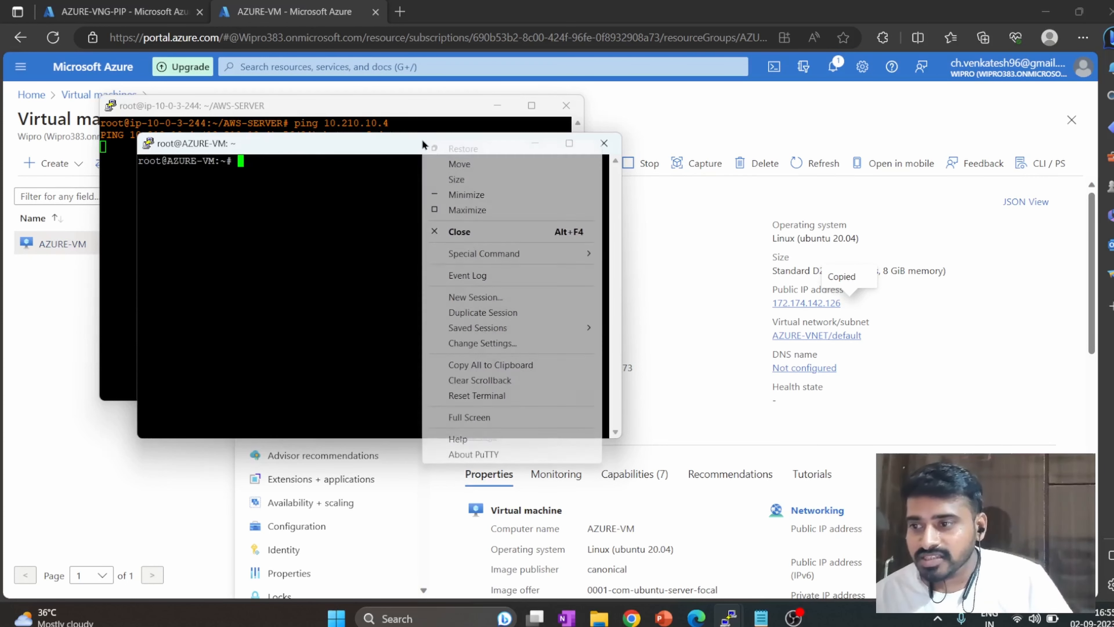
click(492, 344)
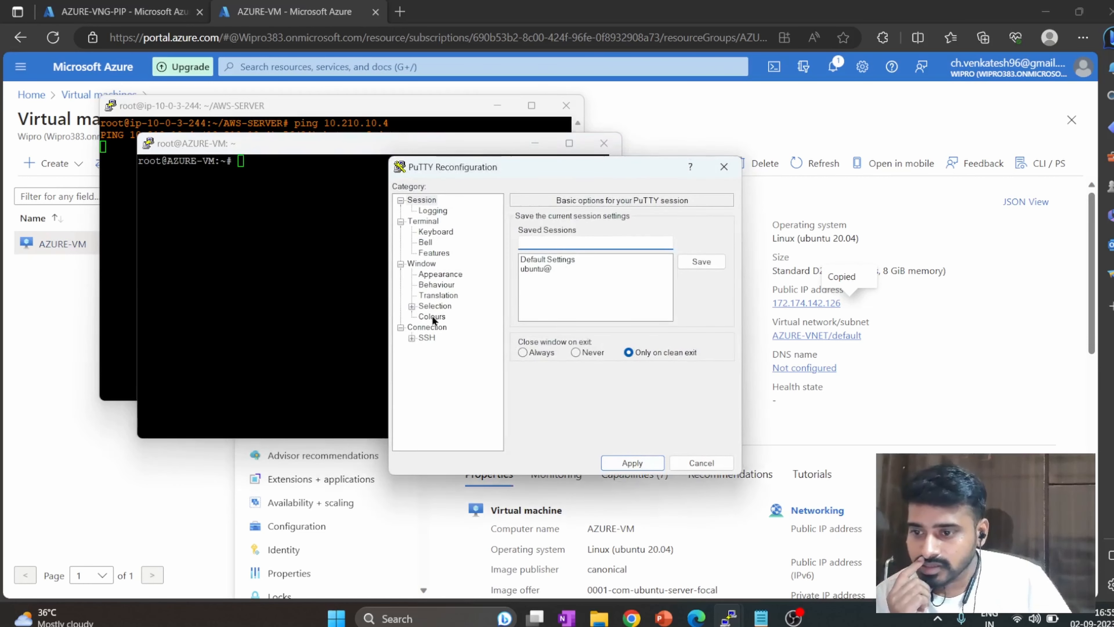
click(432, 317)
click(585, 375)
click(692, 430)
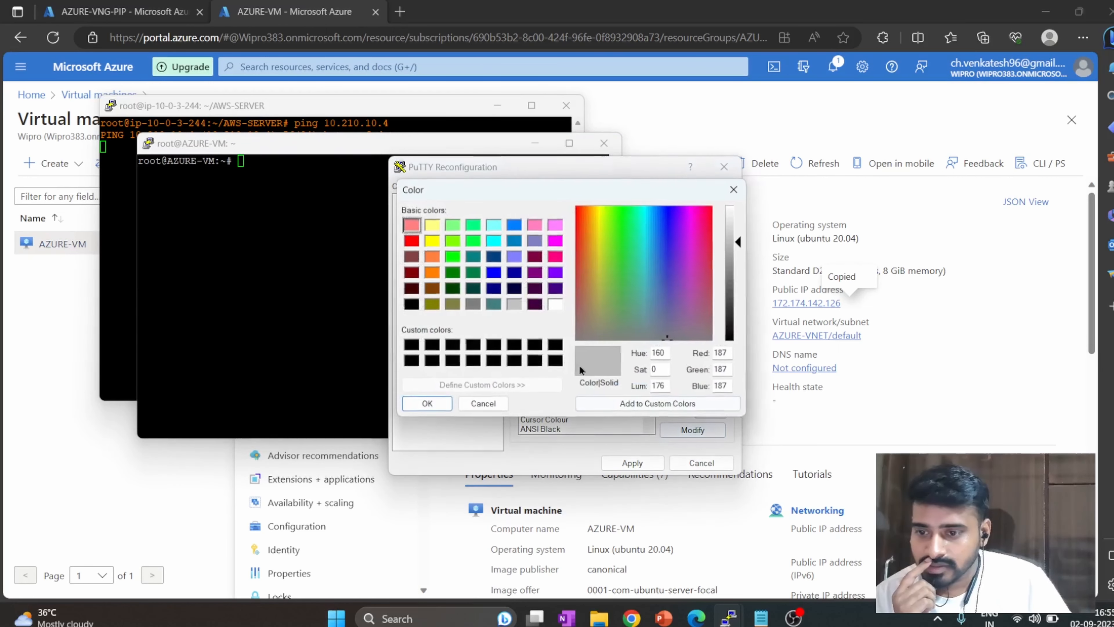
click(493, 240)
click(428, 403)
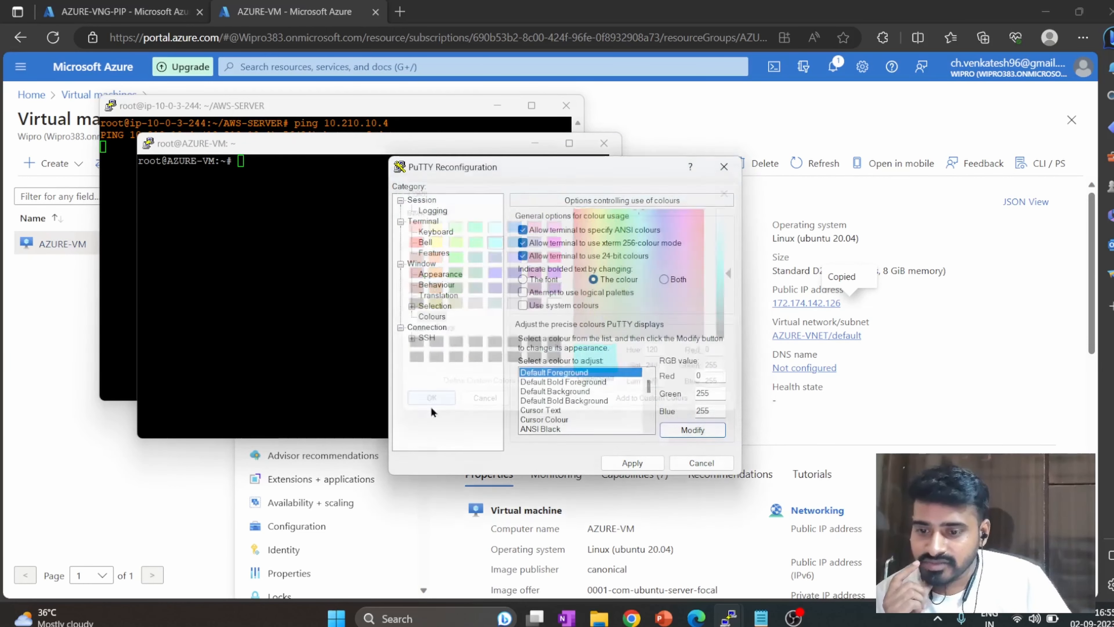
click(632, 463)
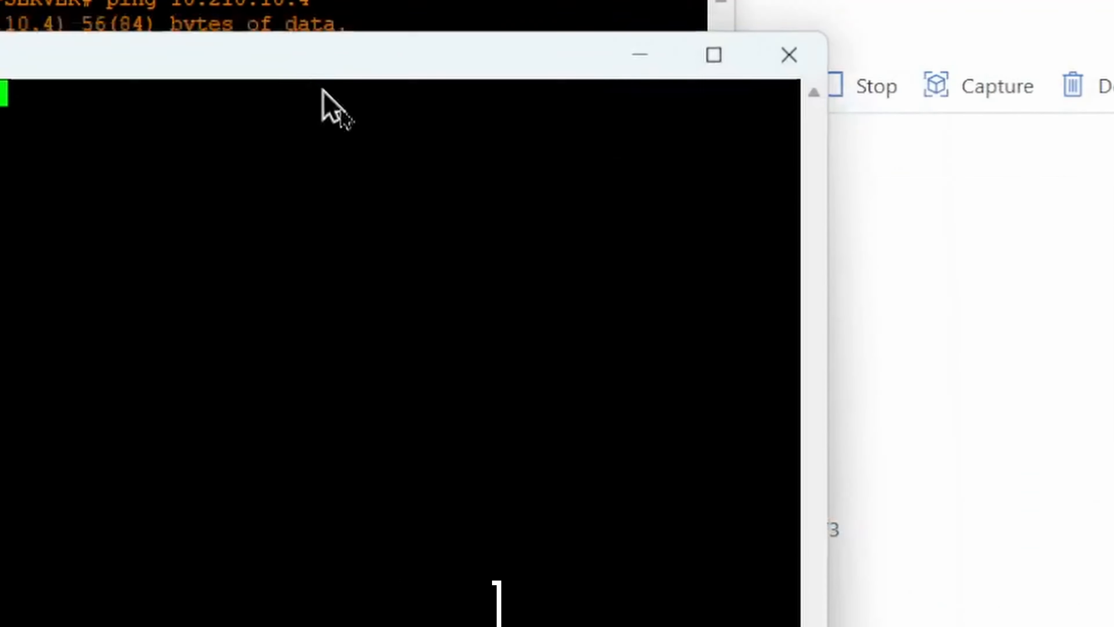
drag(322, 89, 838, 262)
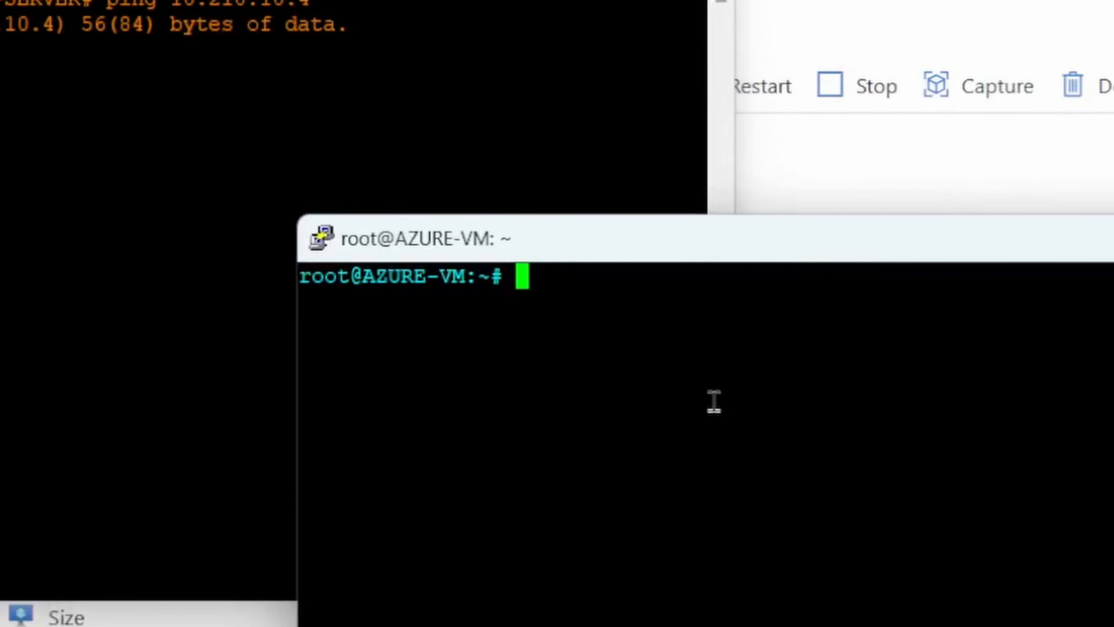
Create a directory named AZURE-SERVER in root's home directory on AZURE-VM.
text(mkd)
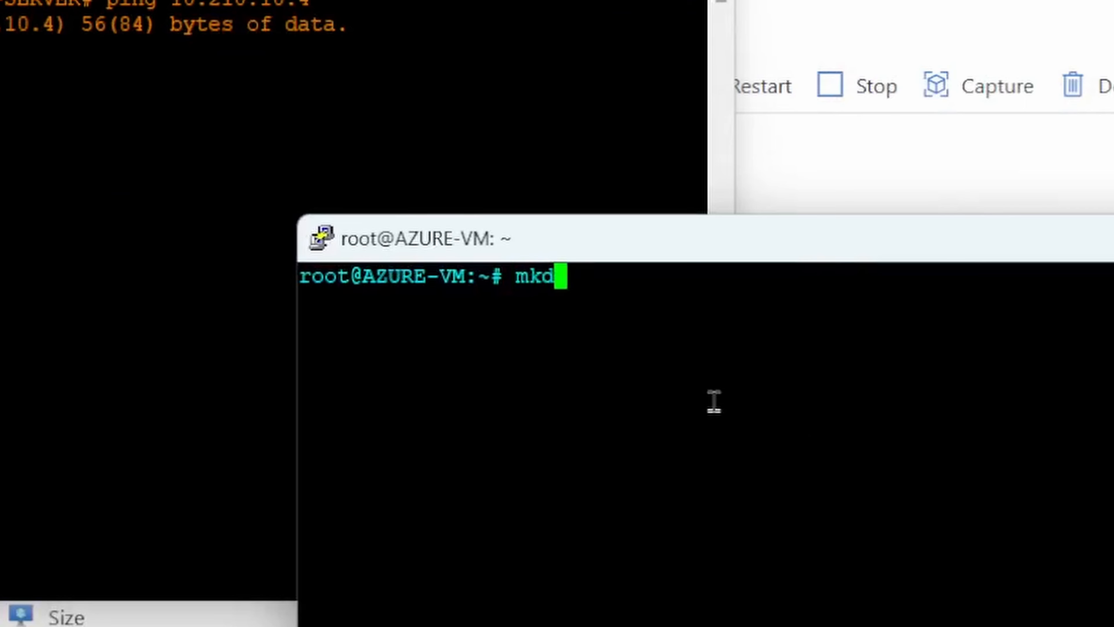
text(ir AZURE)
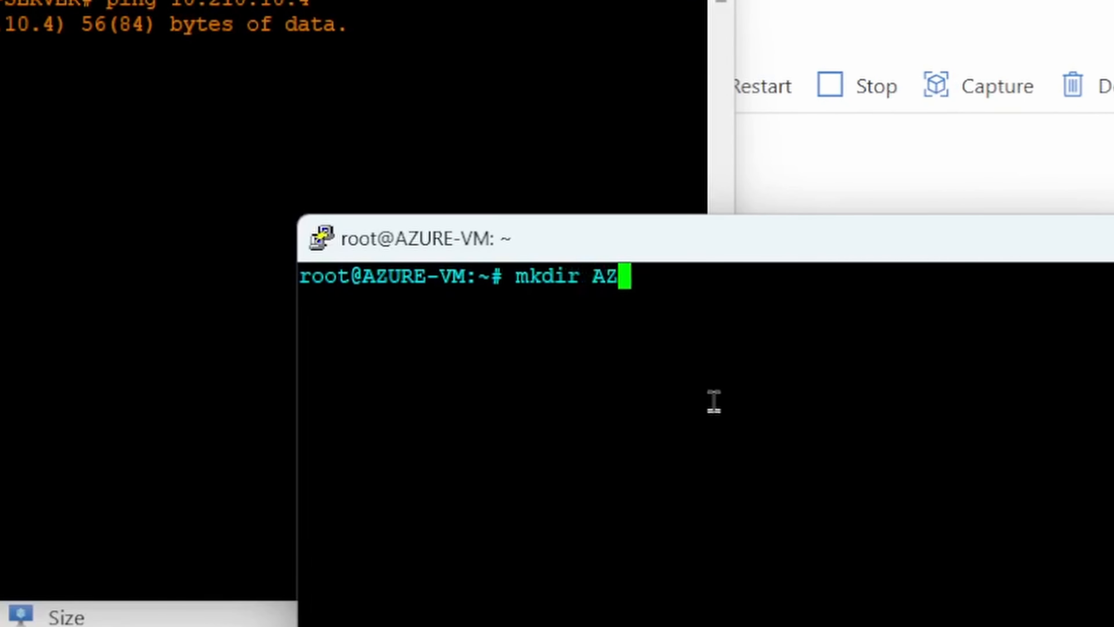
key(BackSpace)
text(-SERVER)
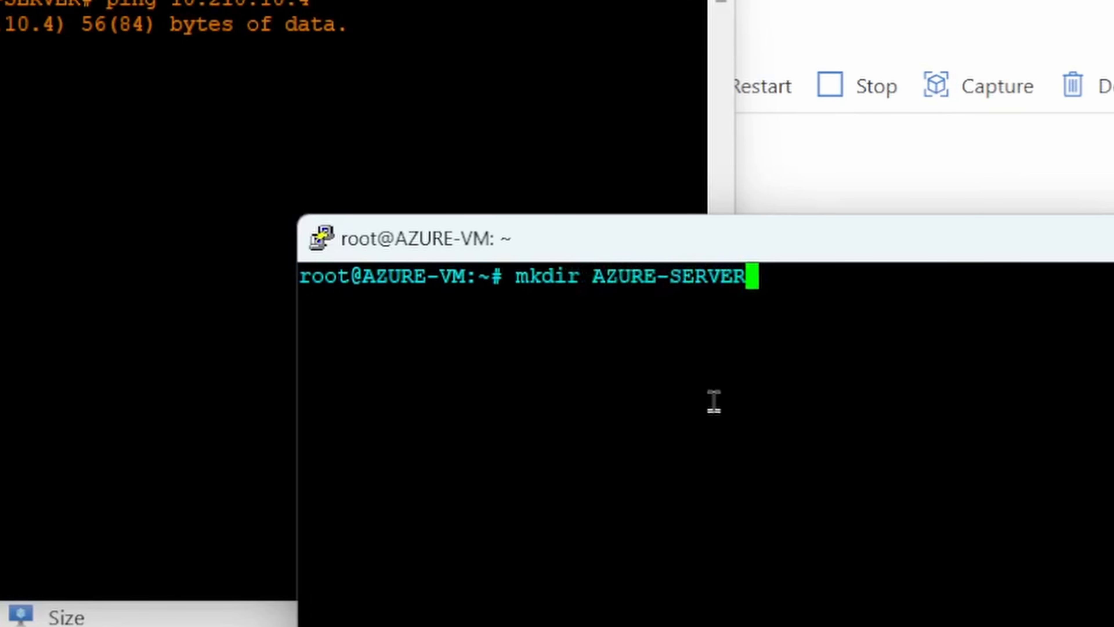
key(Return)
Change into the AZURE-SERVER directory and clear the terminal.
text(cd AZURE)
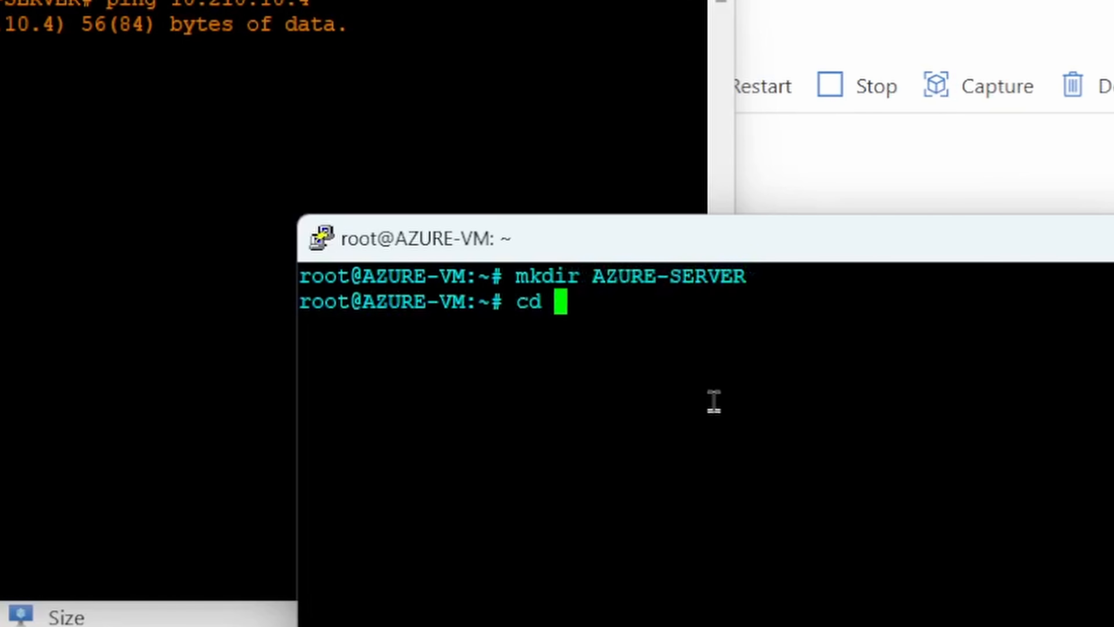
key(Tab)
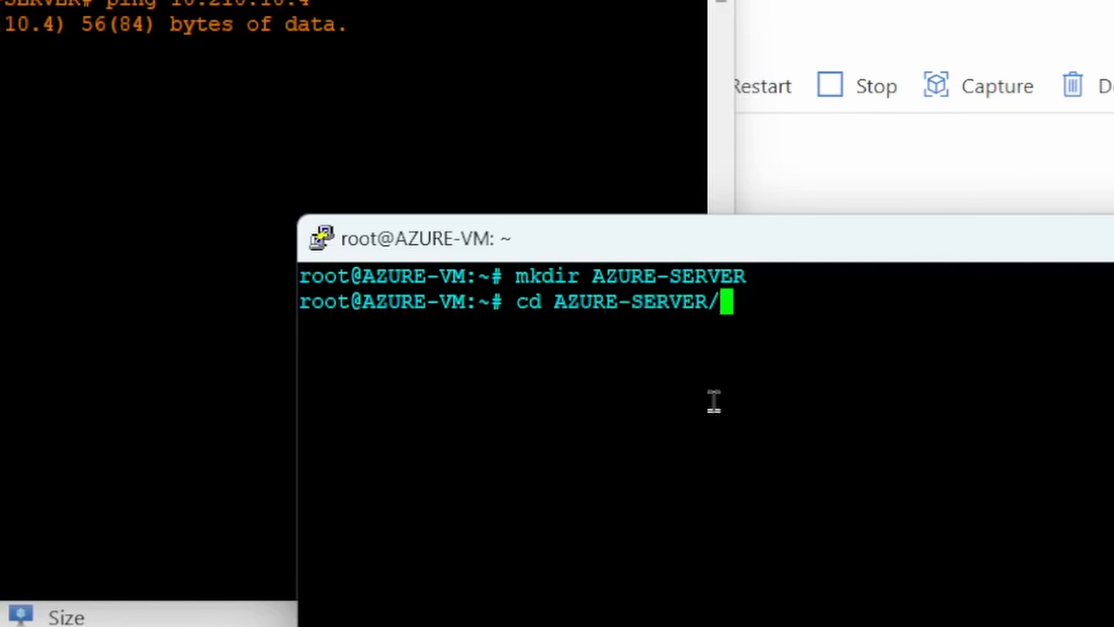
key(Return)
text(clear)
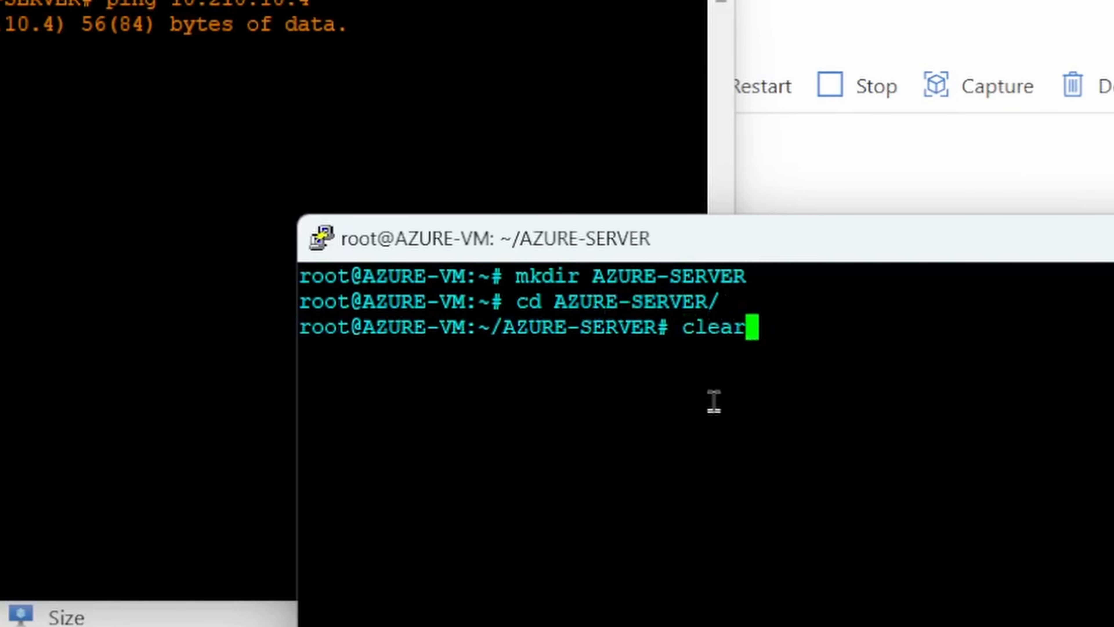
key(Return)
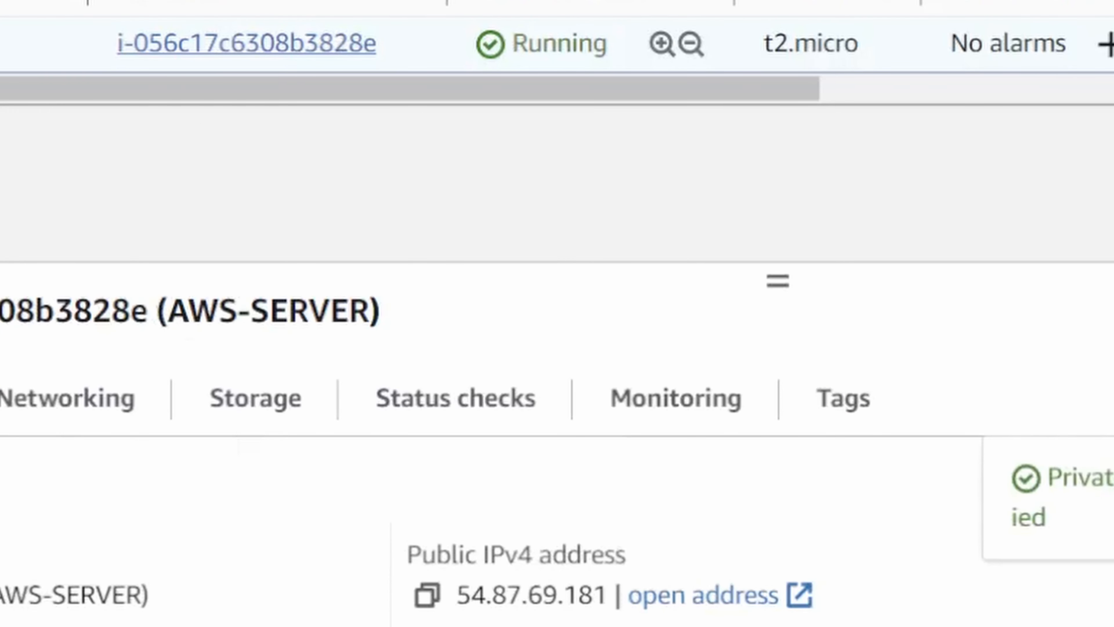
Return to the AZURE-VM PuTTY session and ping AWS-SERVER's private IP address 10.0.3.244.
key(alt+Tab)
text(ping)
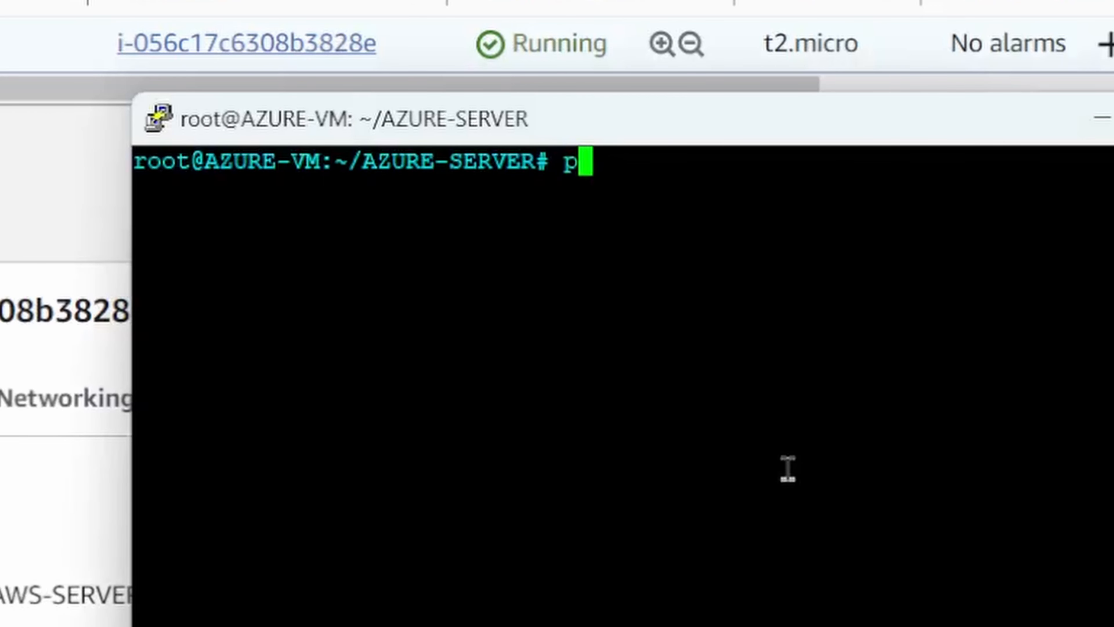
right_click(788, 455)
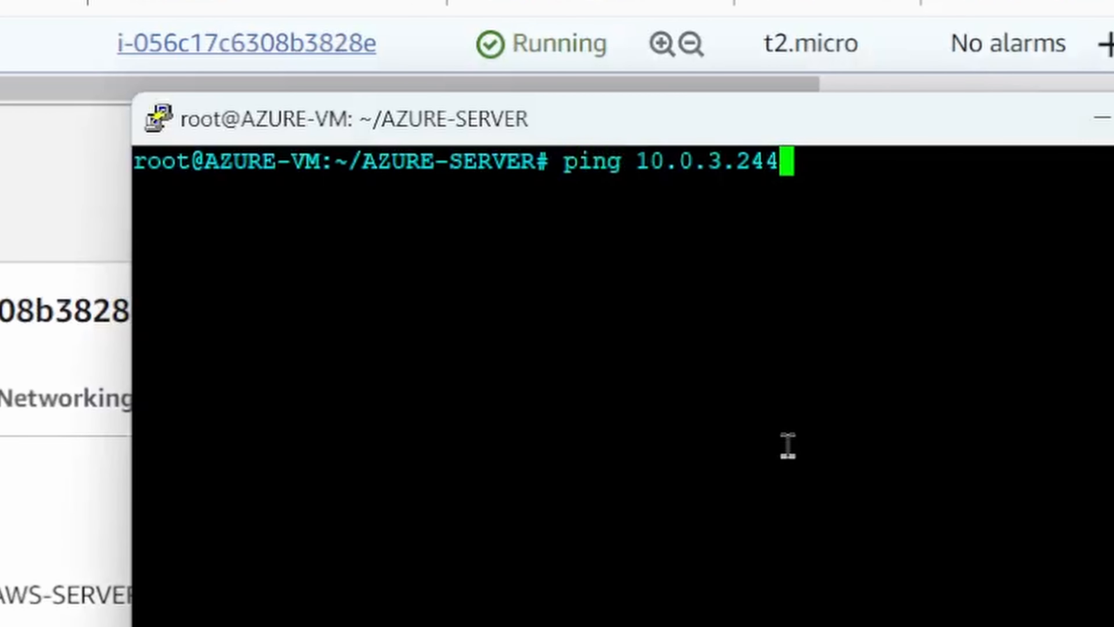
key(Return)
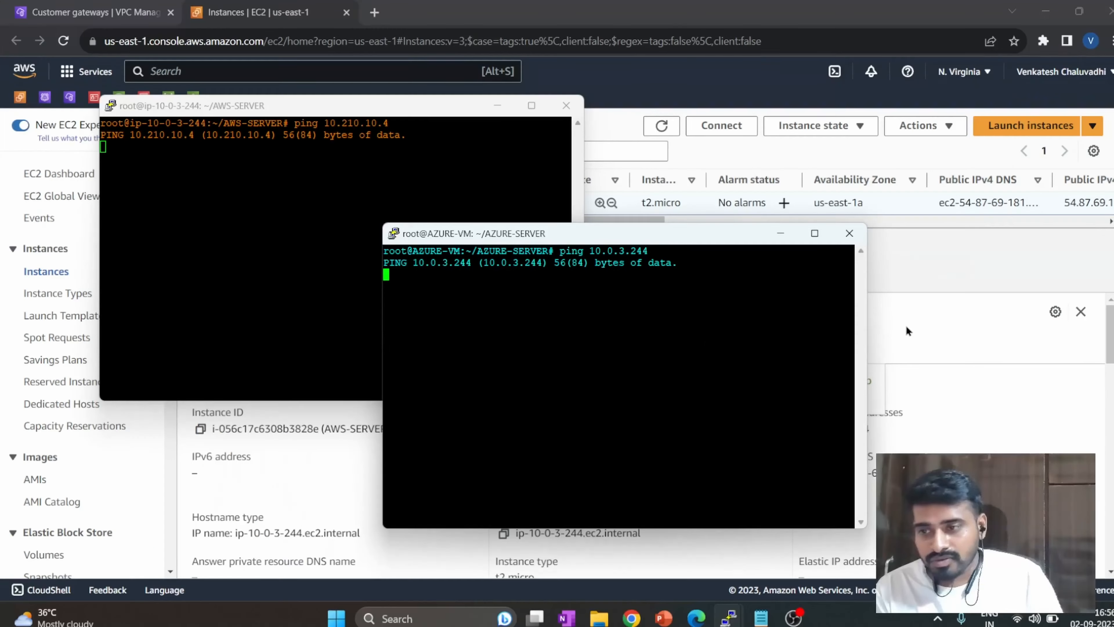
Switch to the Azure portal in Edge and open the running AZURE-RG deployment from the notifications.
click(906, 324)
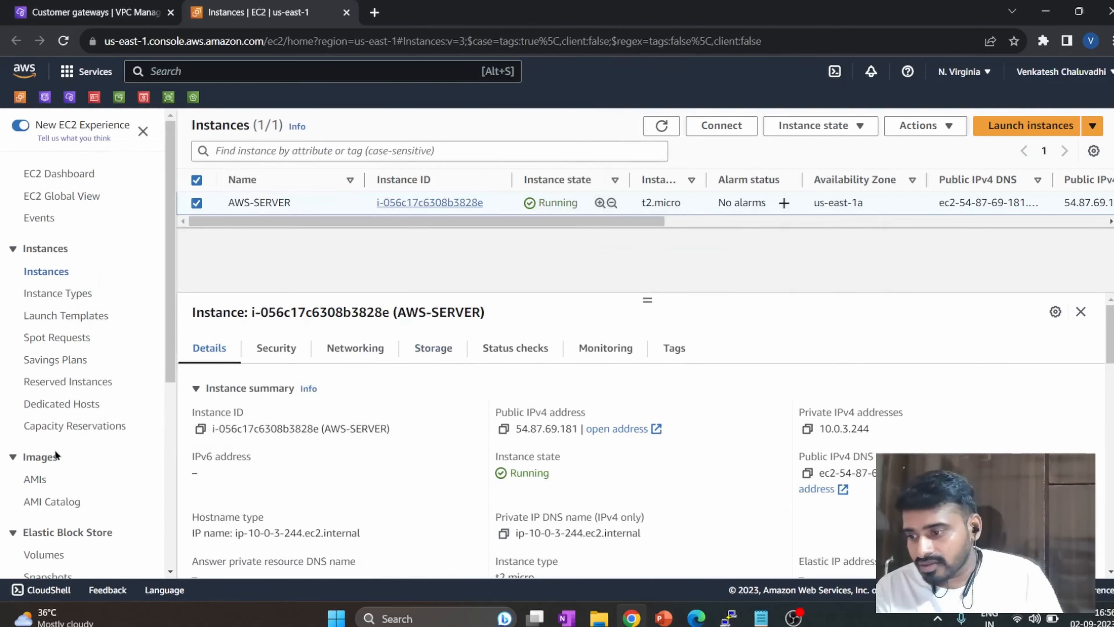
scroll(56, 455, down, 8)
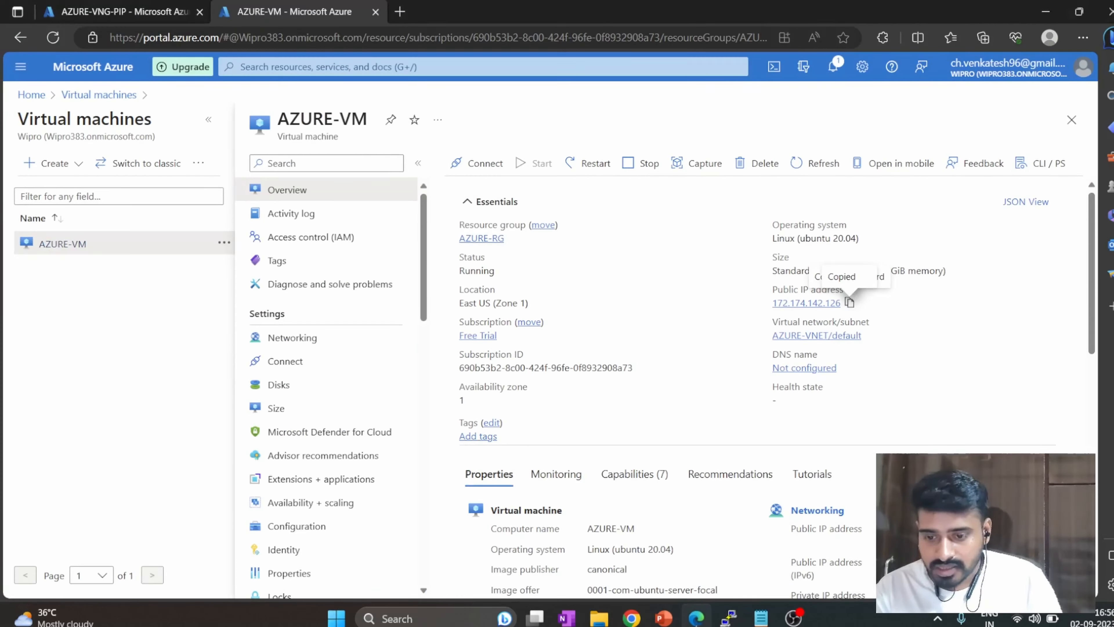
click(125, 11)
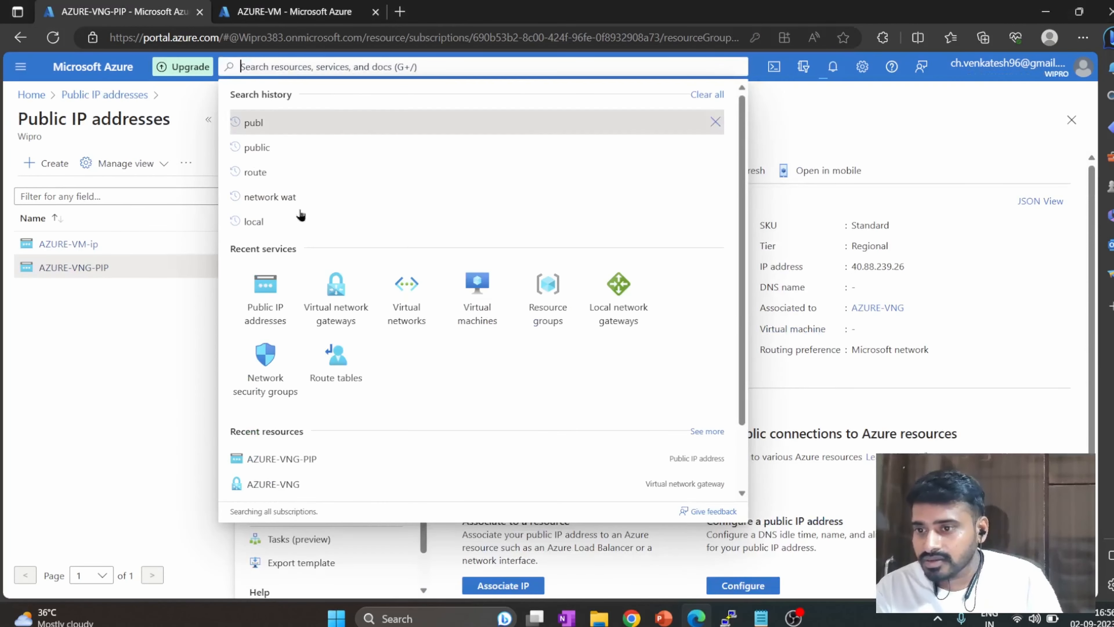
click(159, 460)
click(400, 68)
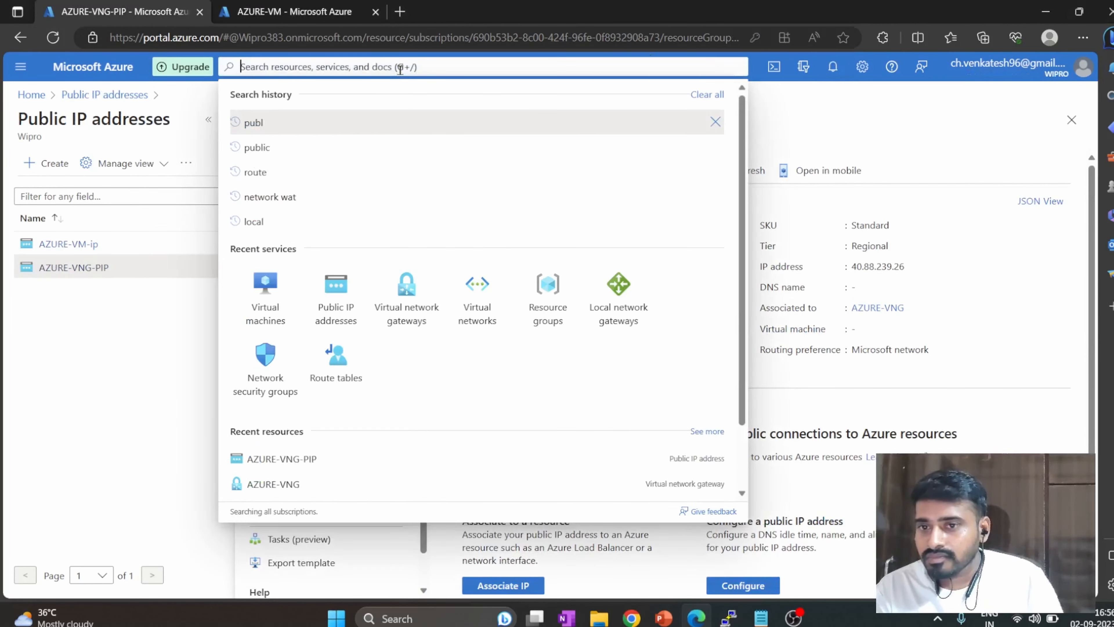
click(832, 66)
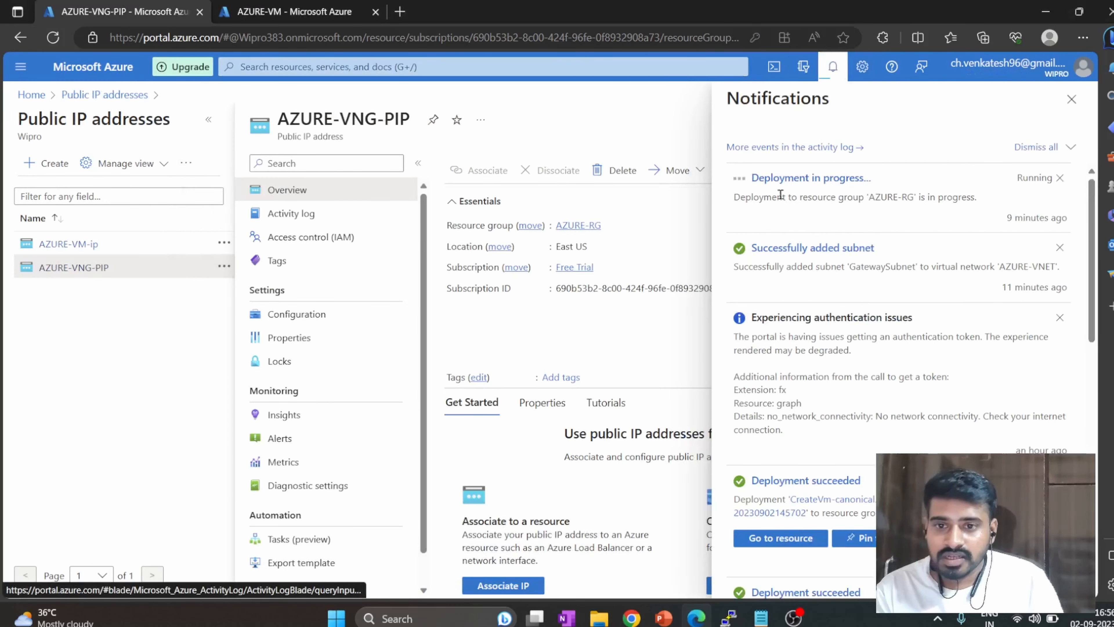
click(836, 178)
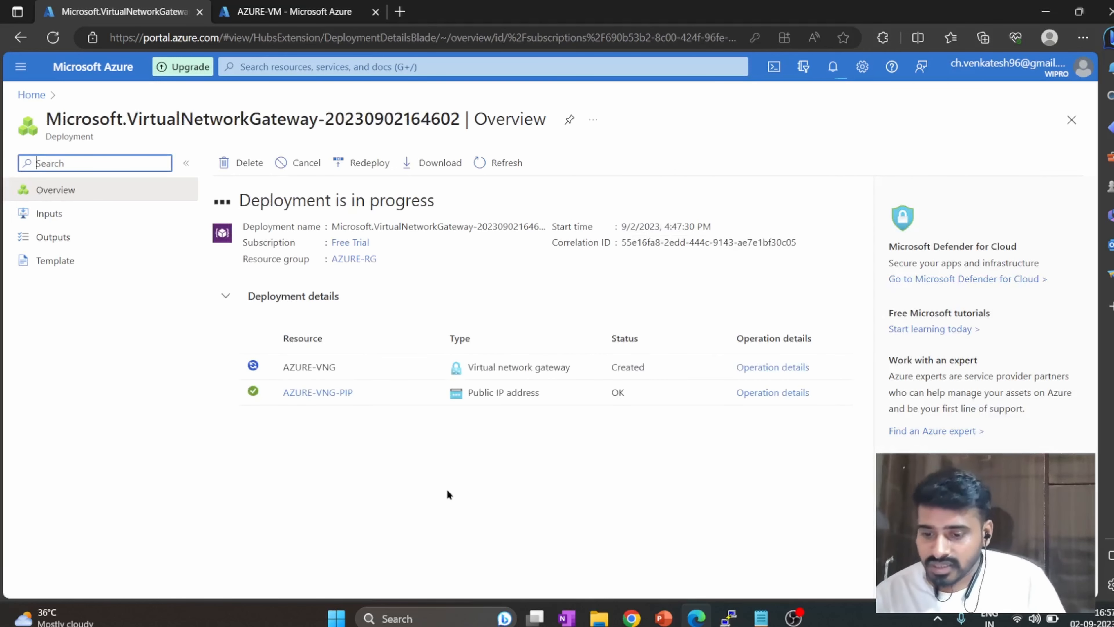
Switch to the AWS console in Chrome, view the customer gateways and open a new customer gateway form at its IP address field.
mouse_move(621, 616)
click(620, 544)
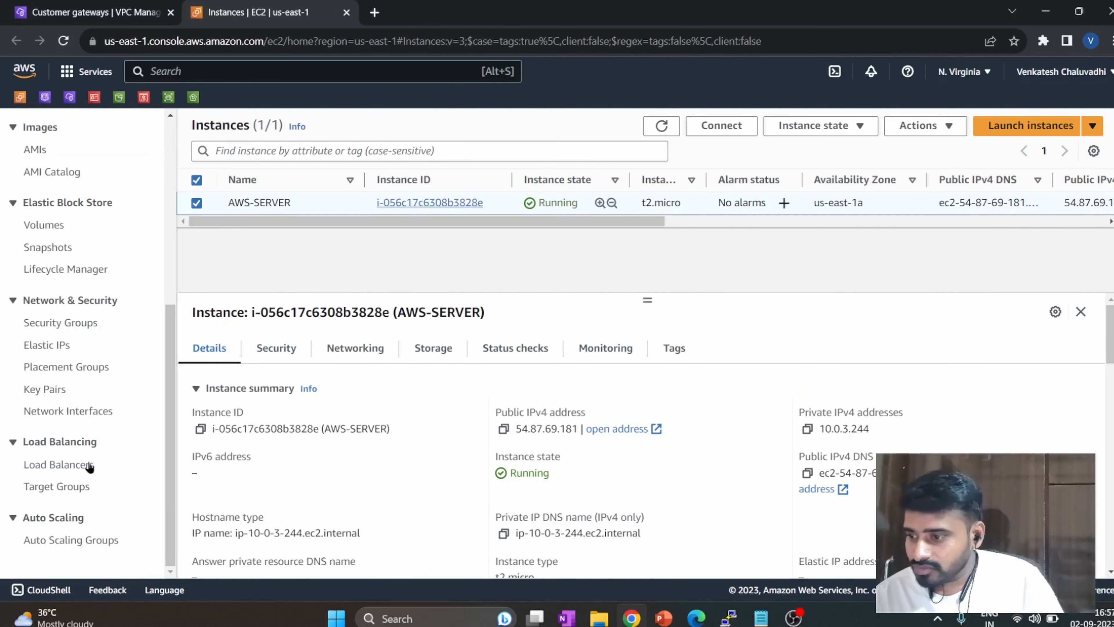
scroll(70, 445, up, 5)
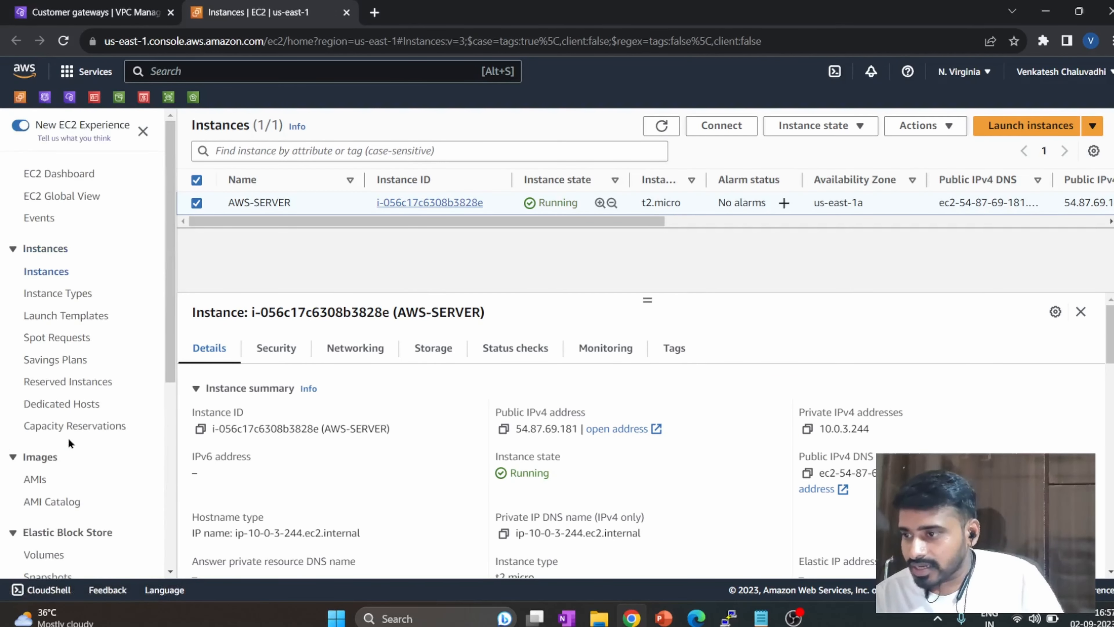
click(93, 9)
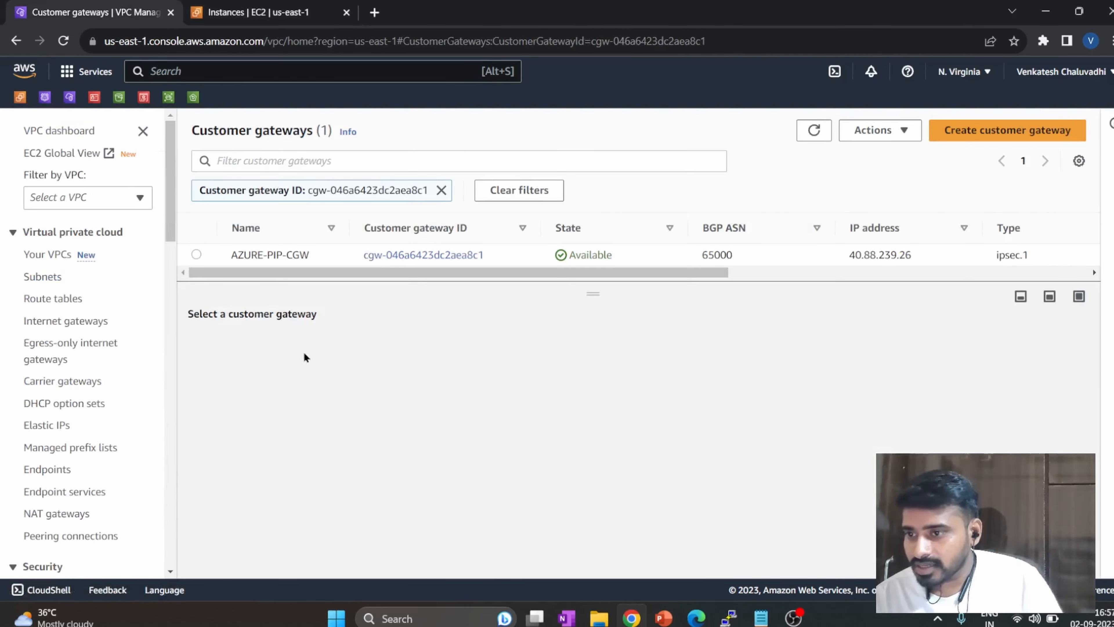
click(1062, 131)
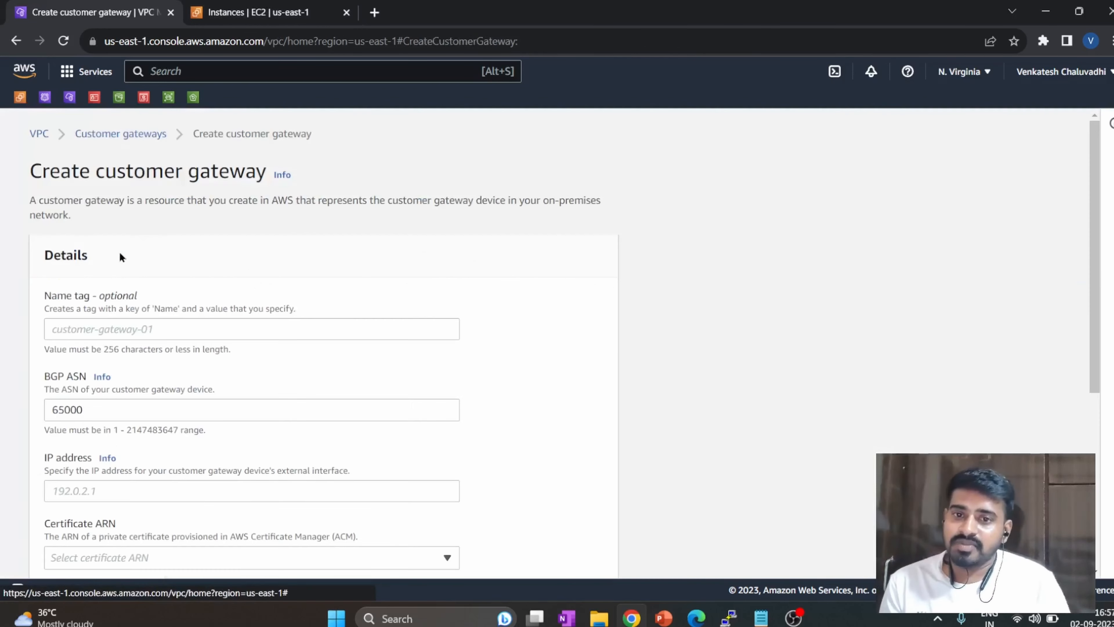
scroll(176, 347, down, 3)
click(214, 353)
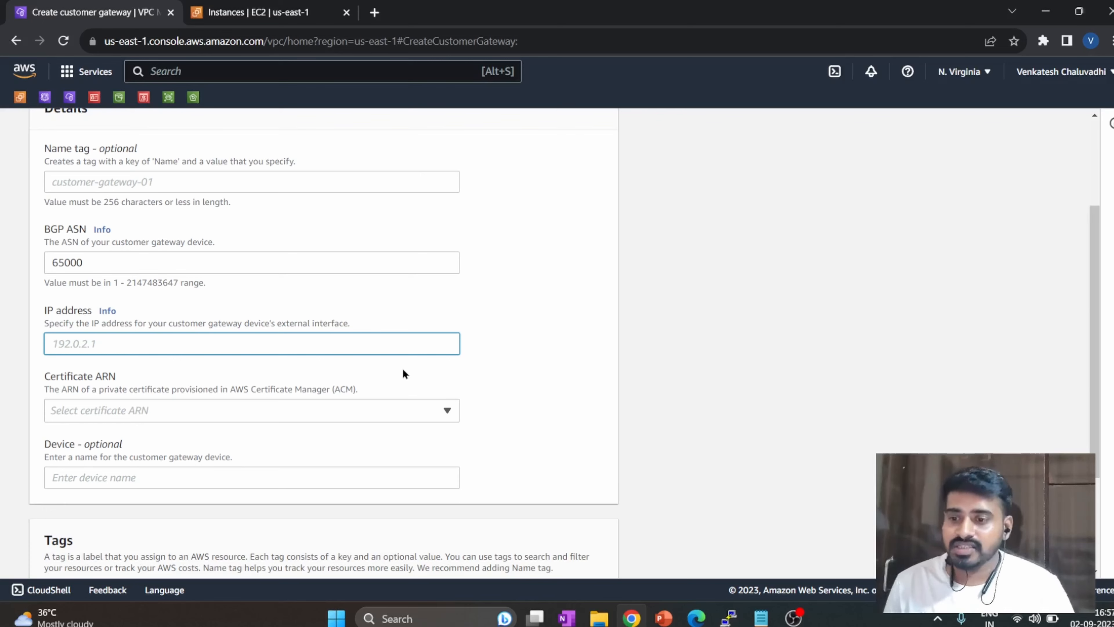
Switch to the Azure portal and review the virtual network gateway deployment, including its AZURE-VNG-PIP public IP resource.
key(alt+Tab)
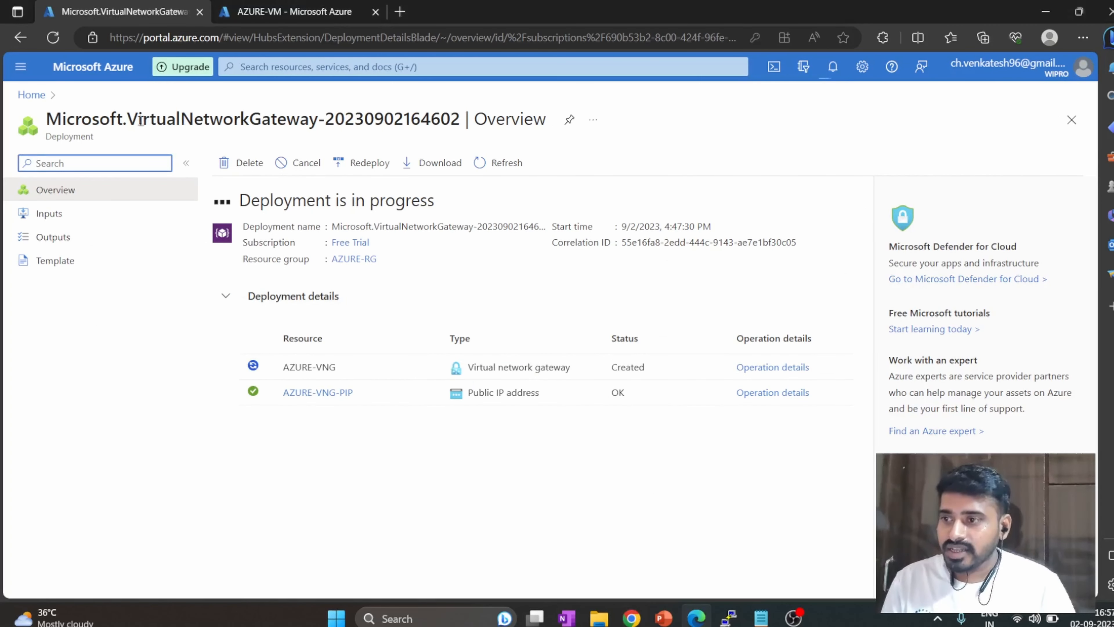
drag(140, 119, 307, 150)
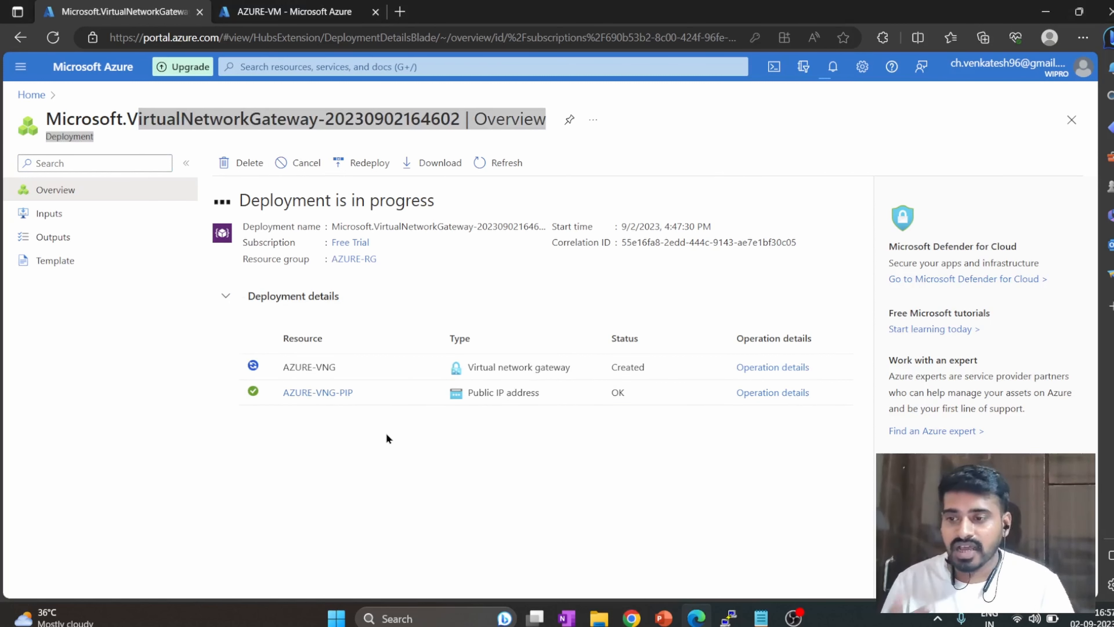
drag(371, 394, 281, 393)
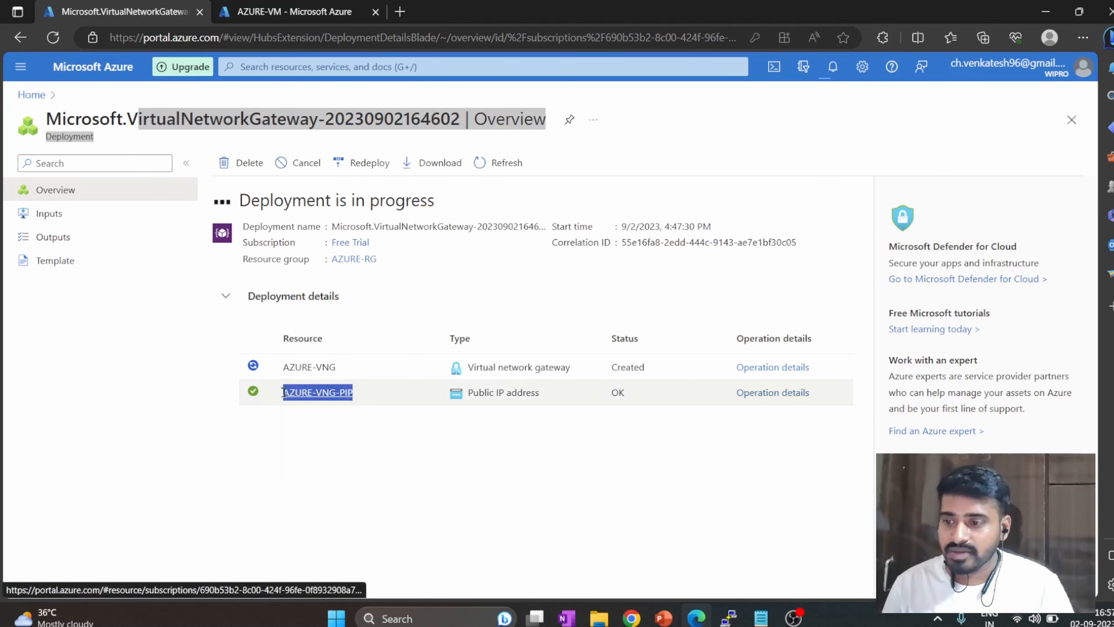
click(315, 445)
click(661, 119)
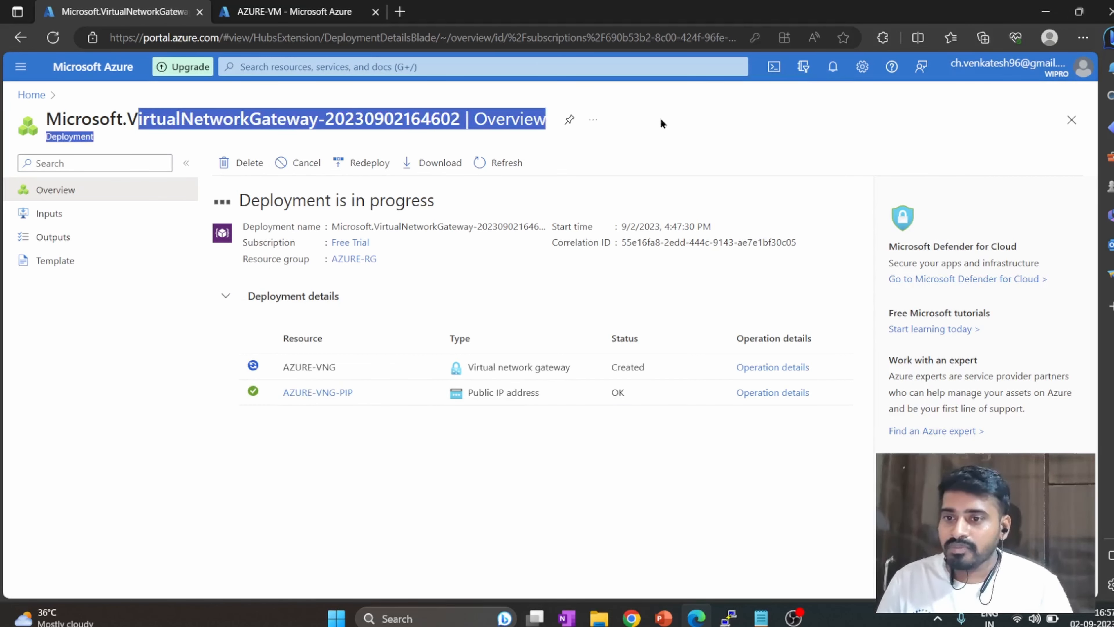
drag(280, 393, 351, 394)
click(230, 459)
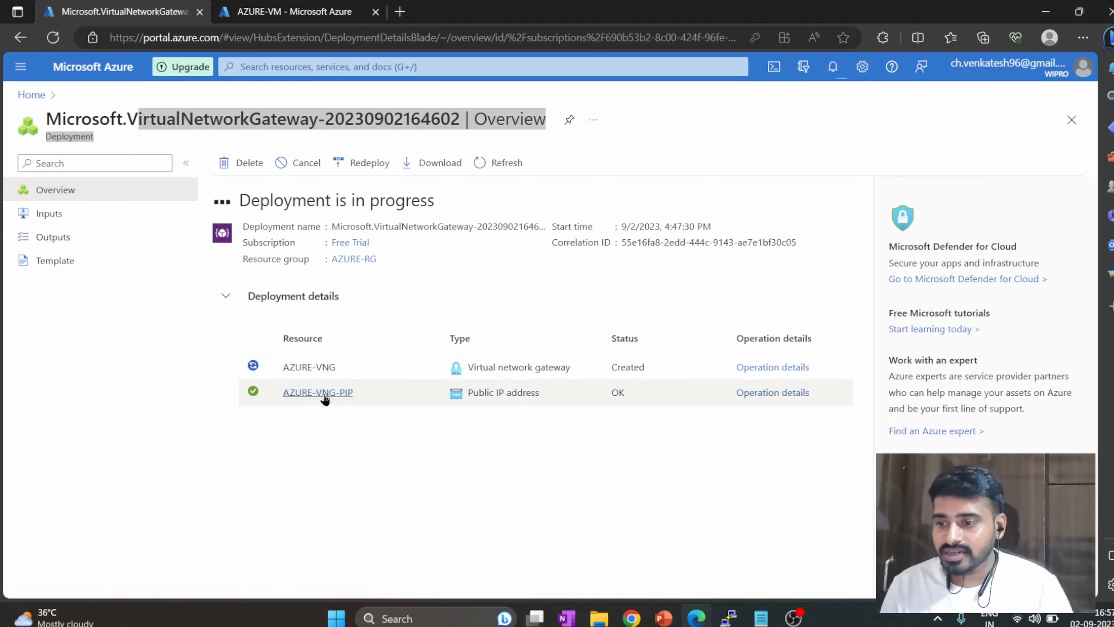
Open AZURE-VNG-PIP in a separate browser tab, check its public IP address details and return to the gateway deployment.
ctrl+click(323, 390)
click(452, 10)
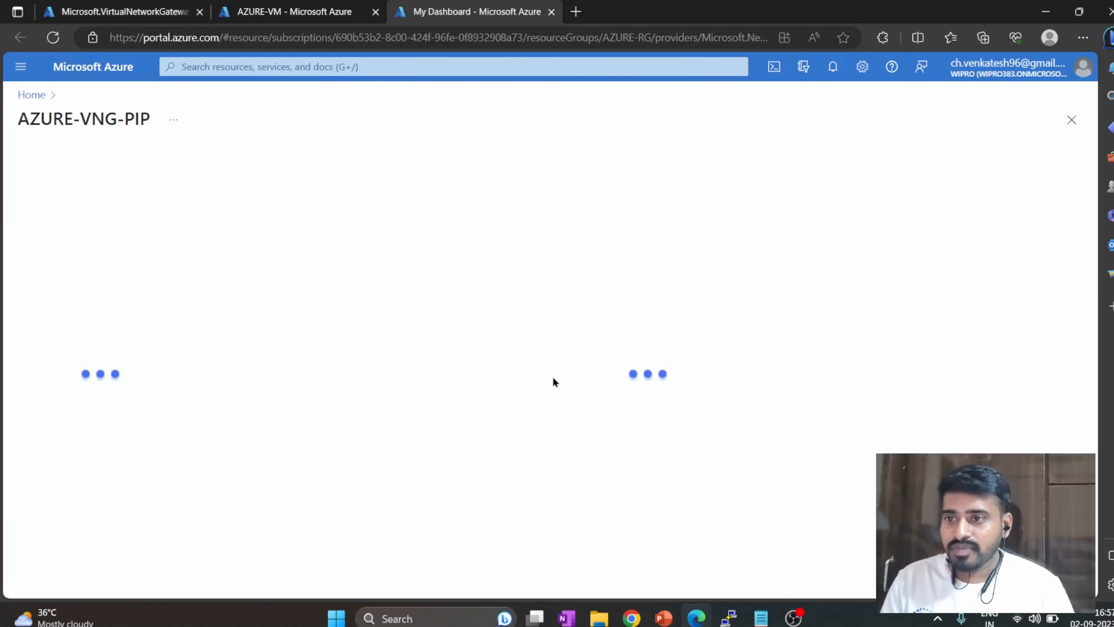
click(151, 13)
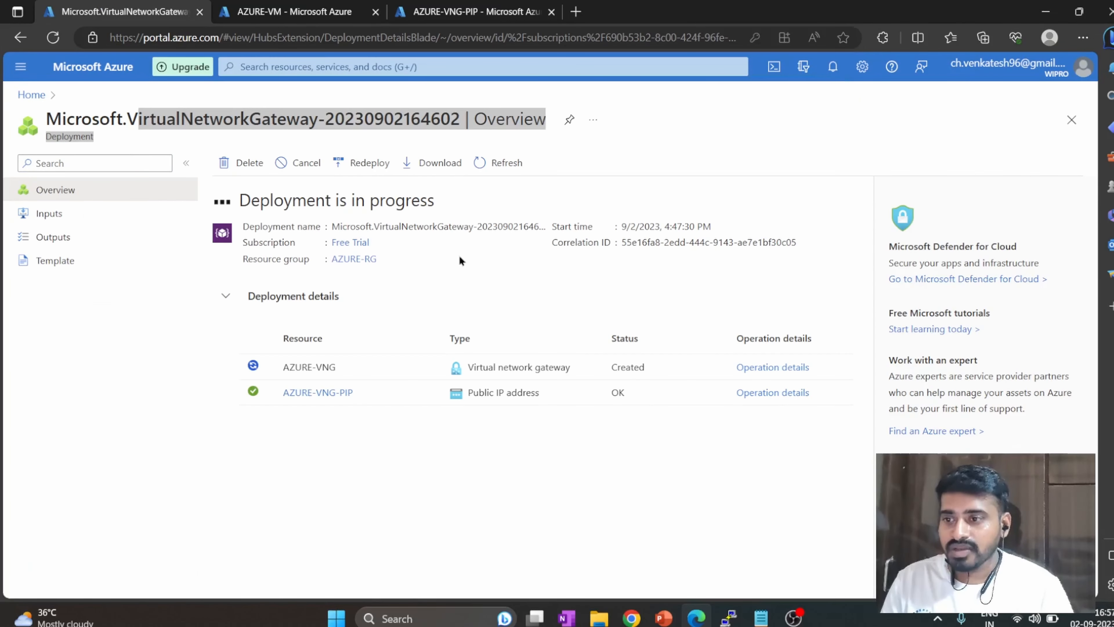
click(726, 112)
click(246, 69)
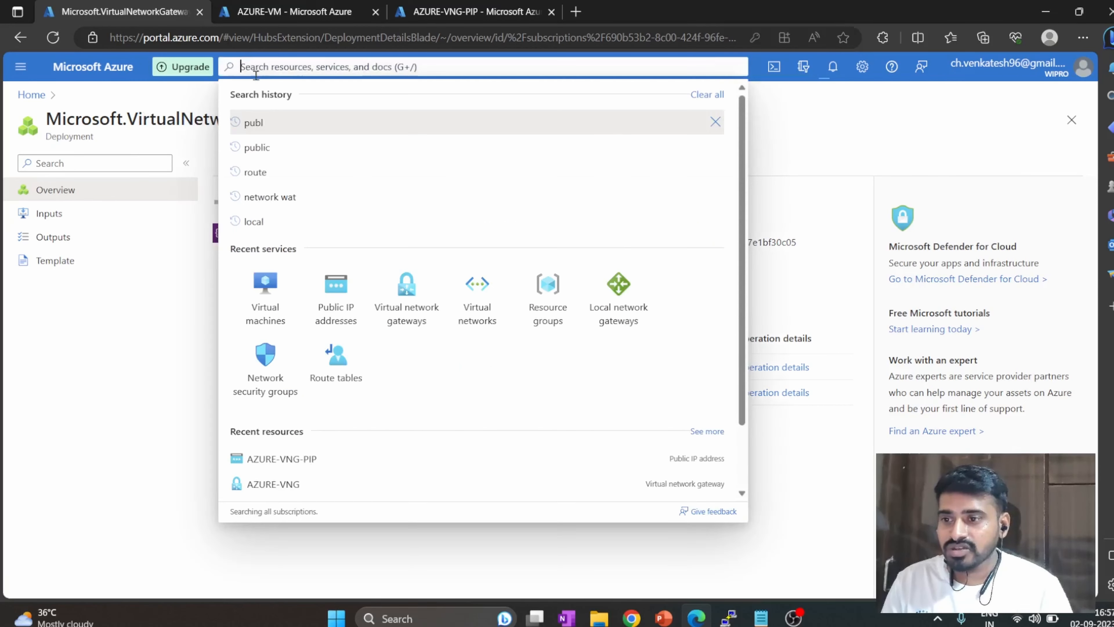
click(846, 159)
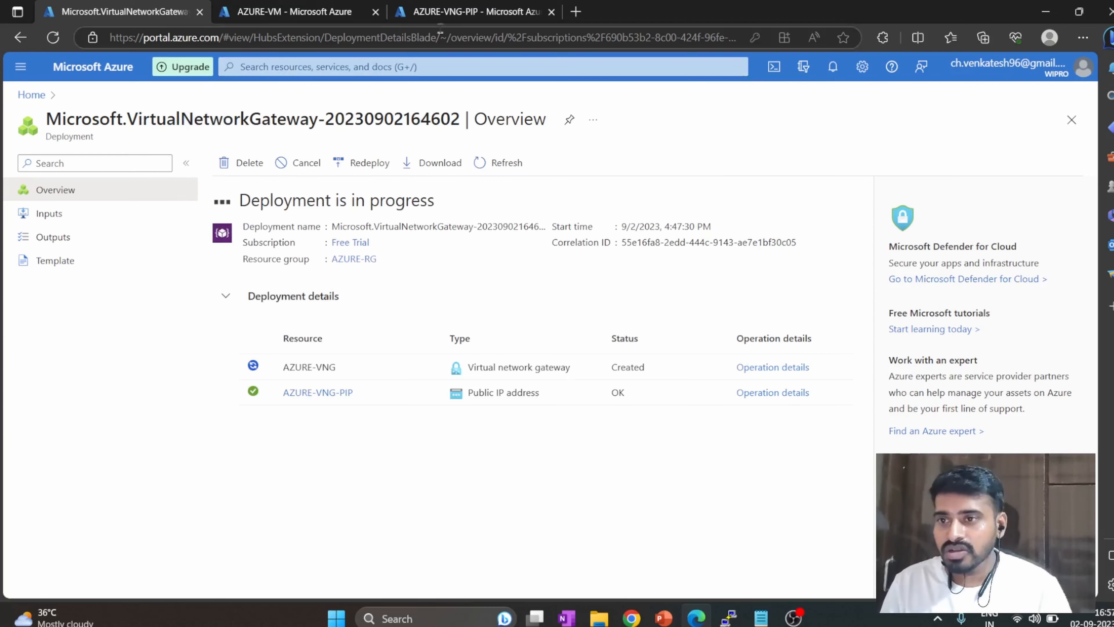
click(442, 14)
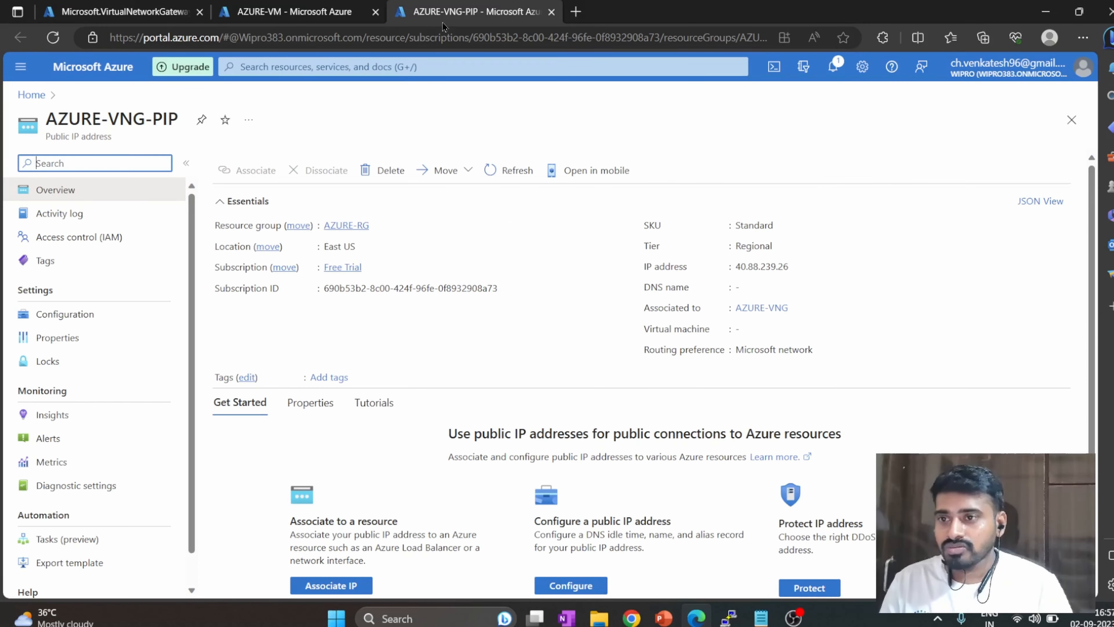
click(68, 8)
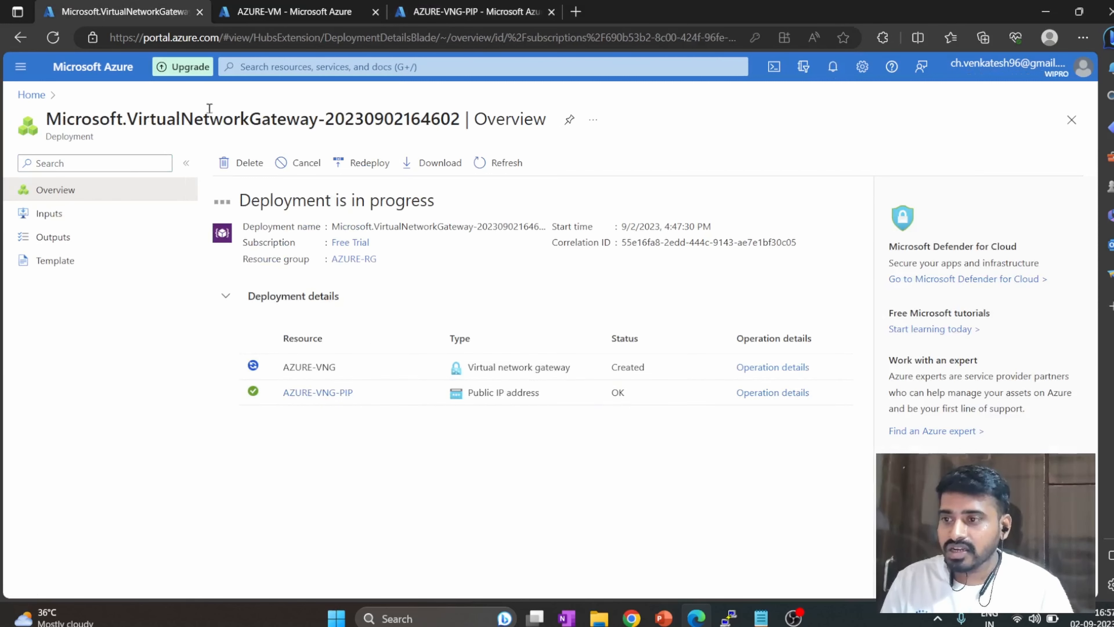
Return to the AWS console and cancel the unfinished customer gateway.
key(alt+Tab)
key(alt+Tab)
scroll(370, 474, down, 3)
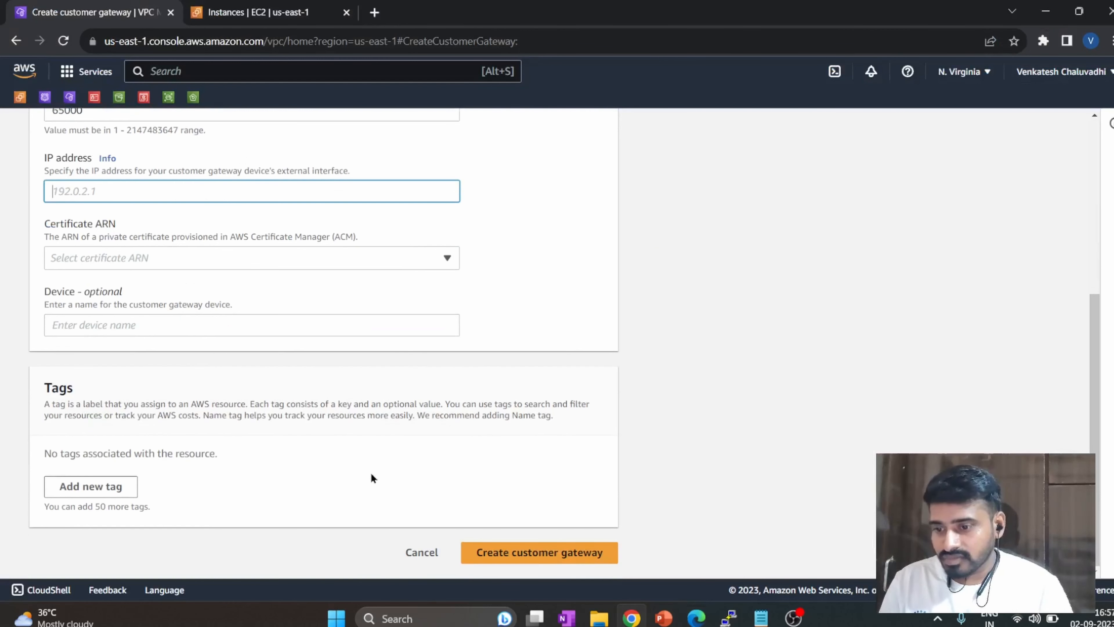
click(416, 550)
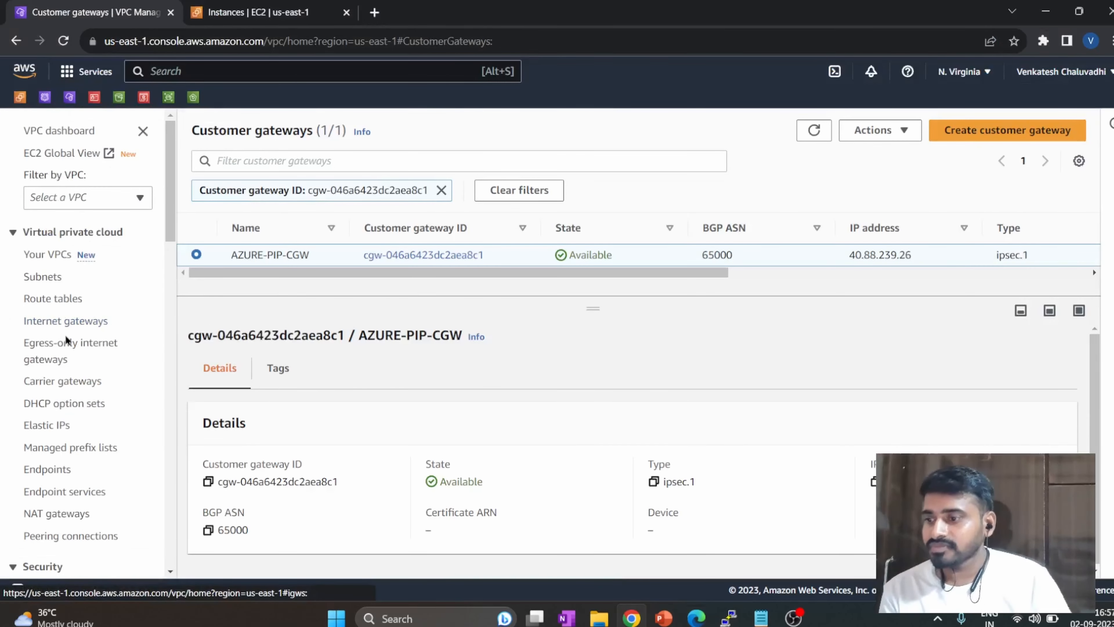
Review the AWS-VPG virtual private gateway and the AZURE-PIP-CGW customer gateway.
scroll(85, 339, down, 10)
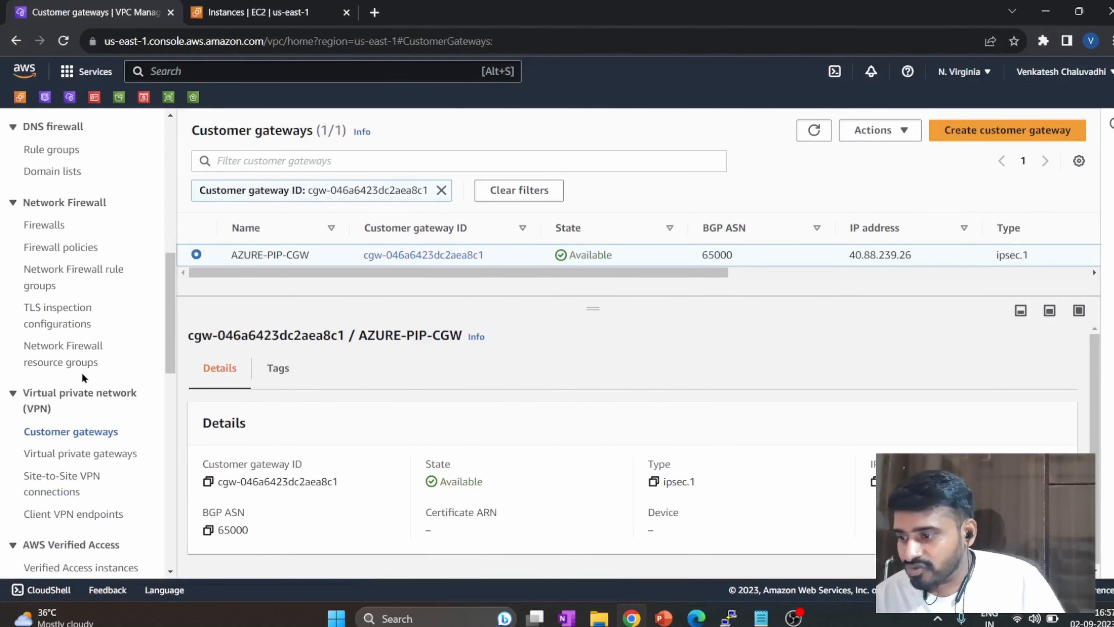
click(94, 380)
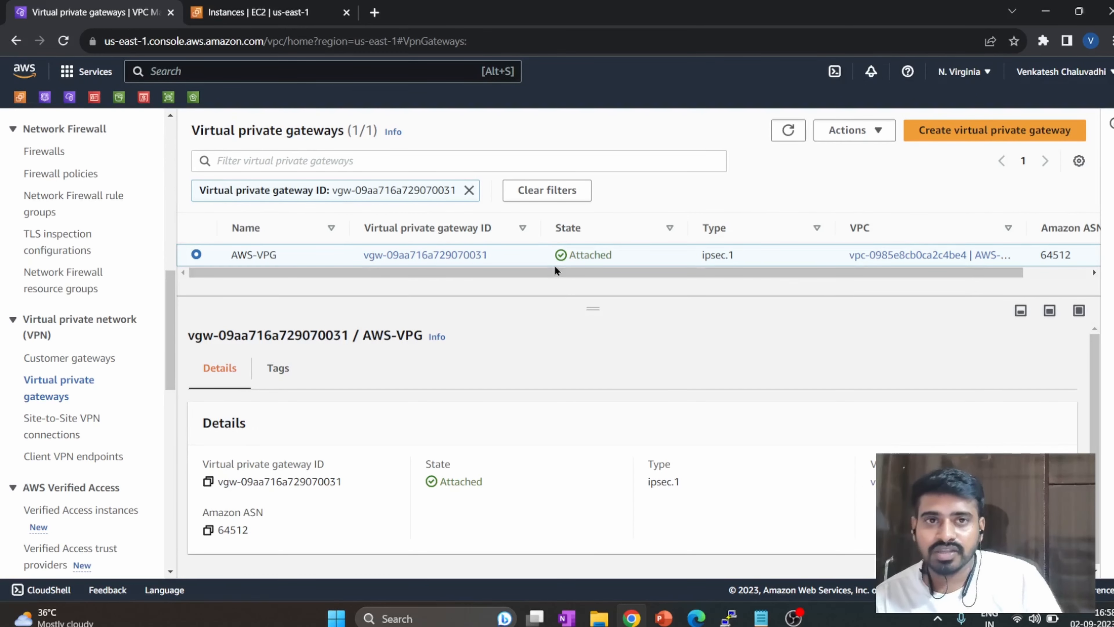
click(97, 359)
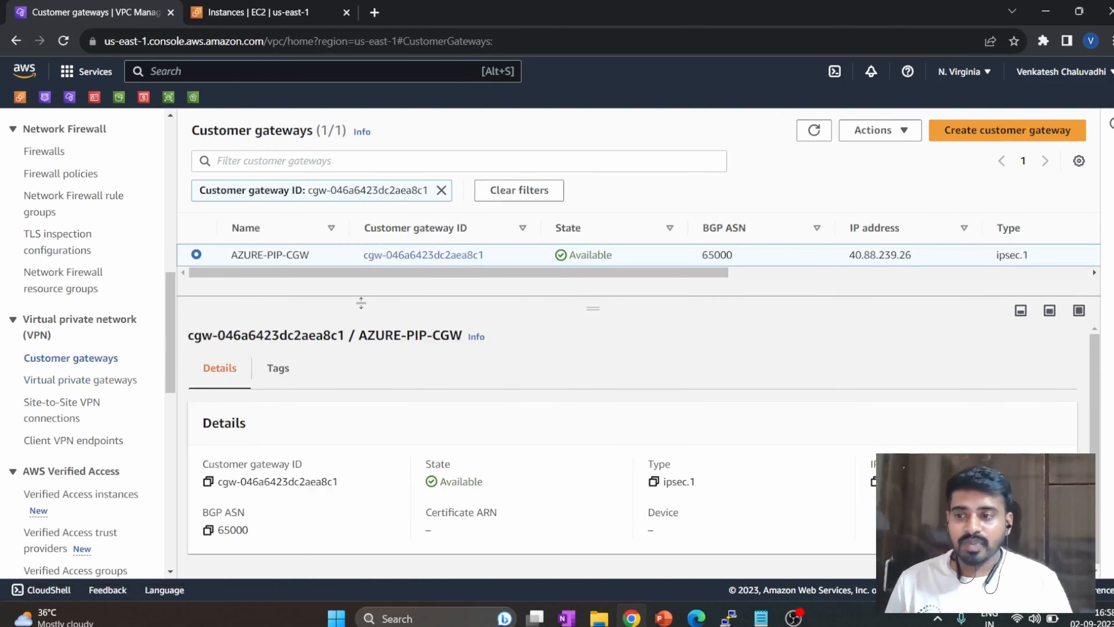
Open the Site-to-Site VPN connections list, dismiss the error, remove the VPN ID filter and adjust the details pane's height.
click(55, 418)
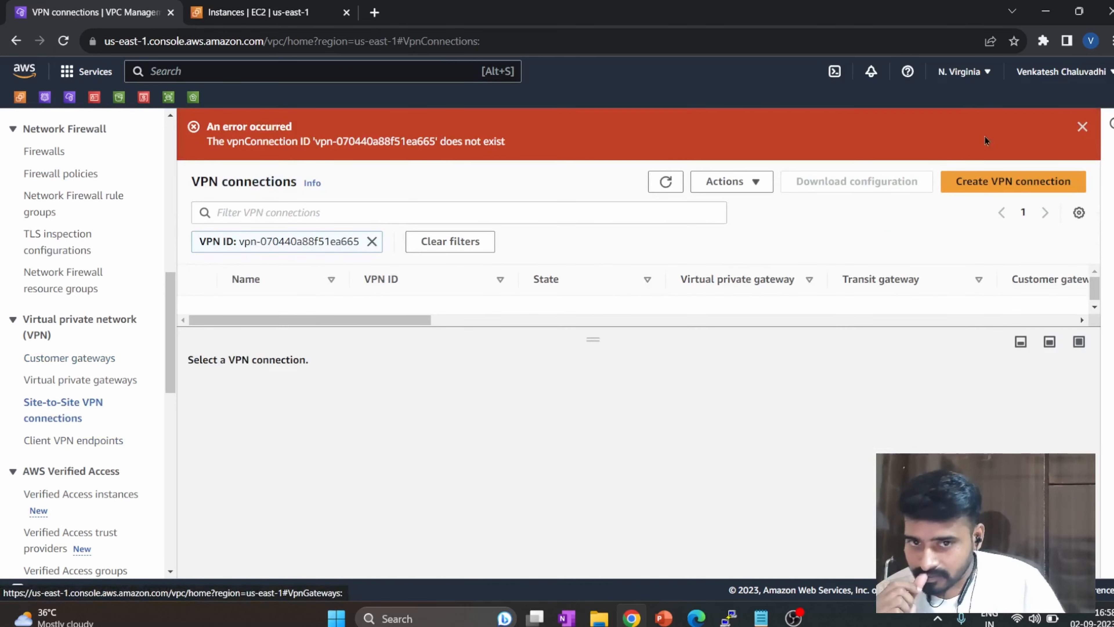
click(1083, 127)
click(372, 192)
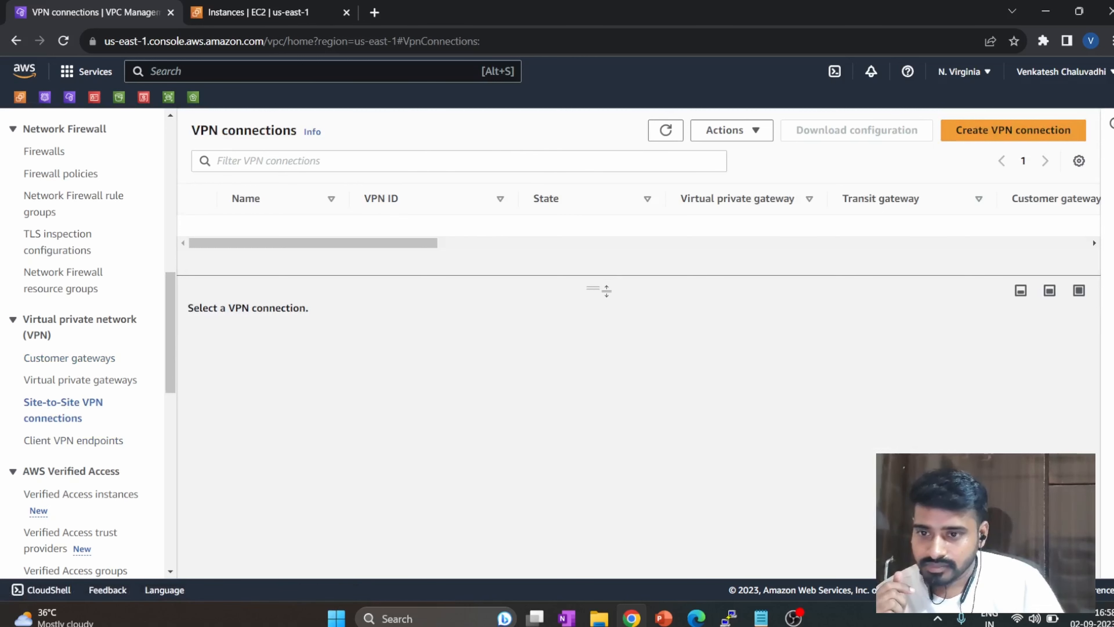
drag(595, 288, 596, 346)
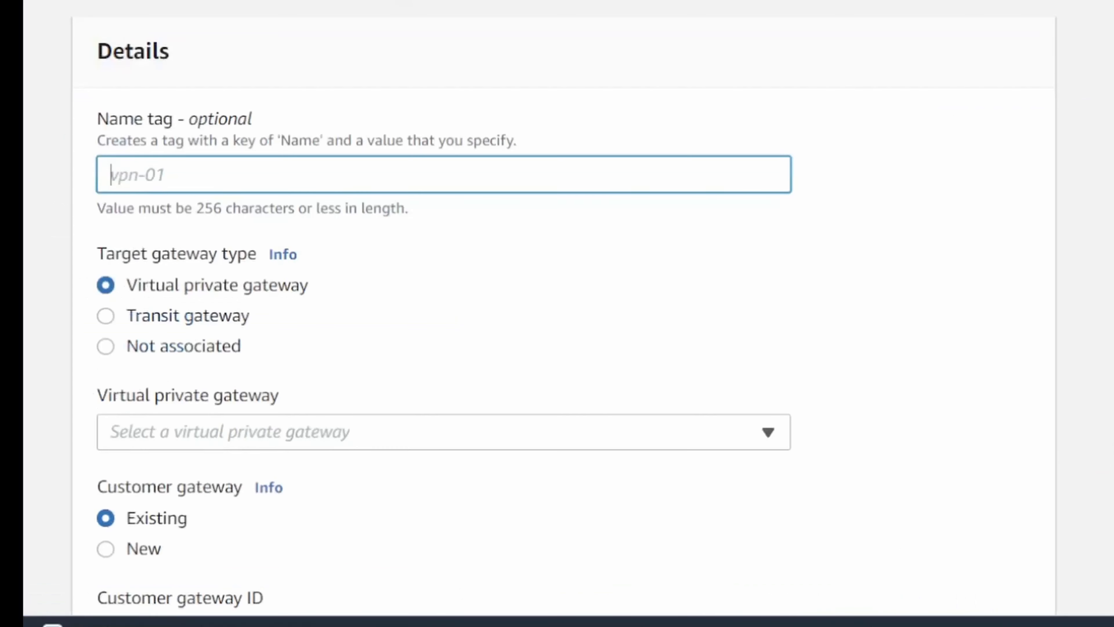
Name the new VPN connection AWS-AZURE-Connection.
text(AWS-AZURE)
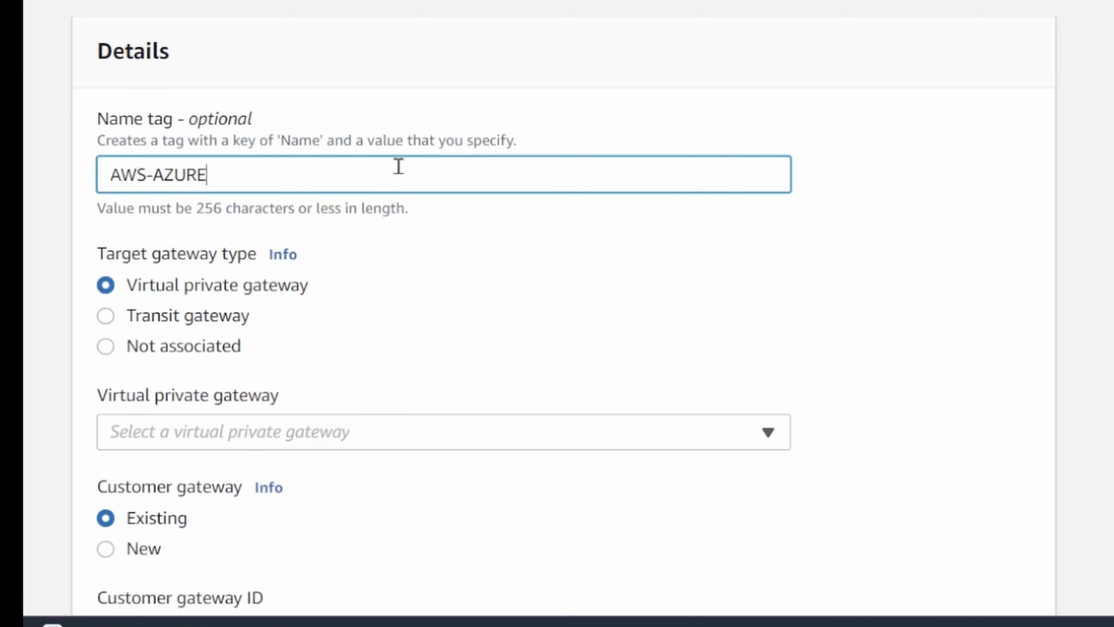
text(-Connection)
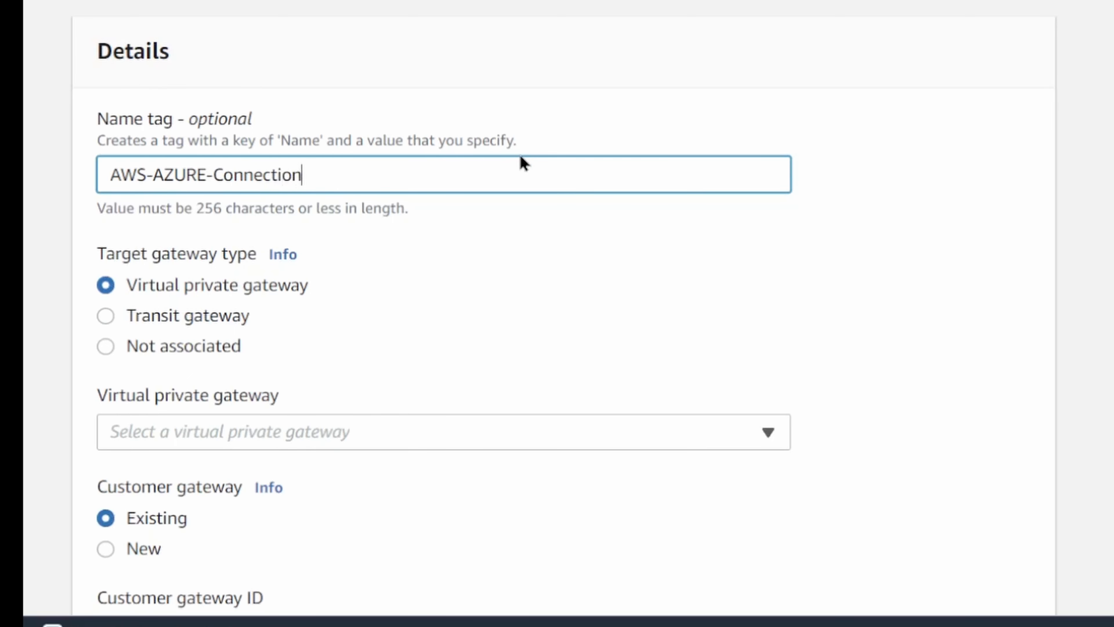
Select AWS-VPG as the VPN connection's virtual private gateway.
scroll(294, 241, down, 3)
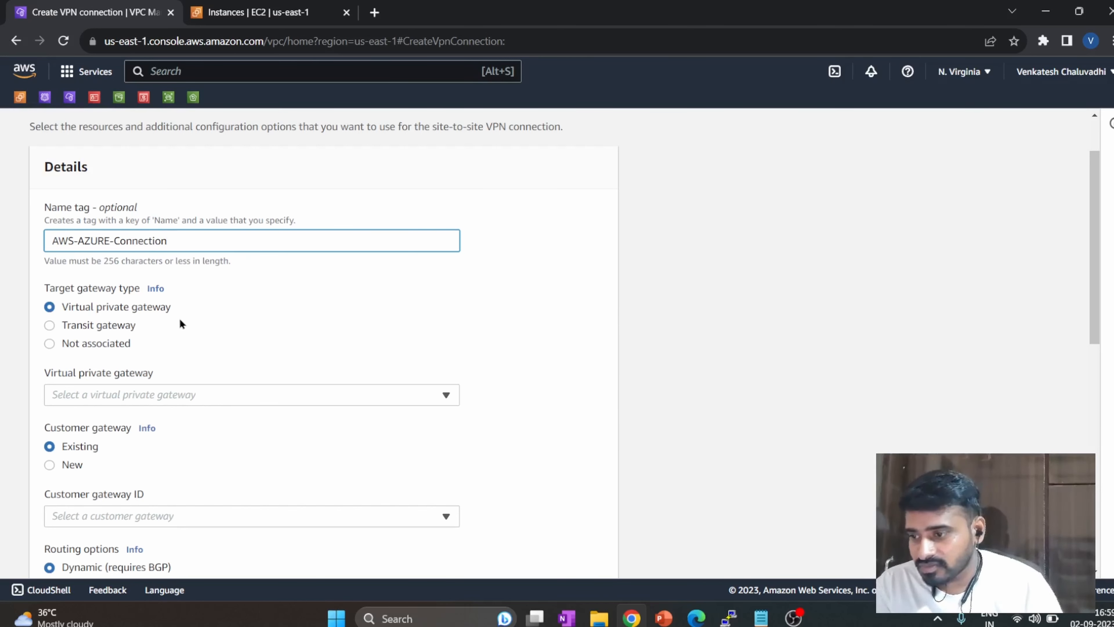
click(192, 396)
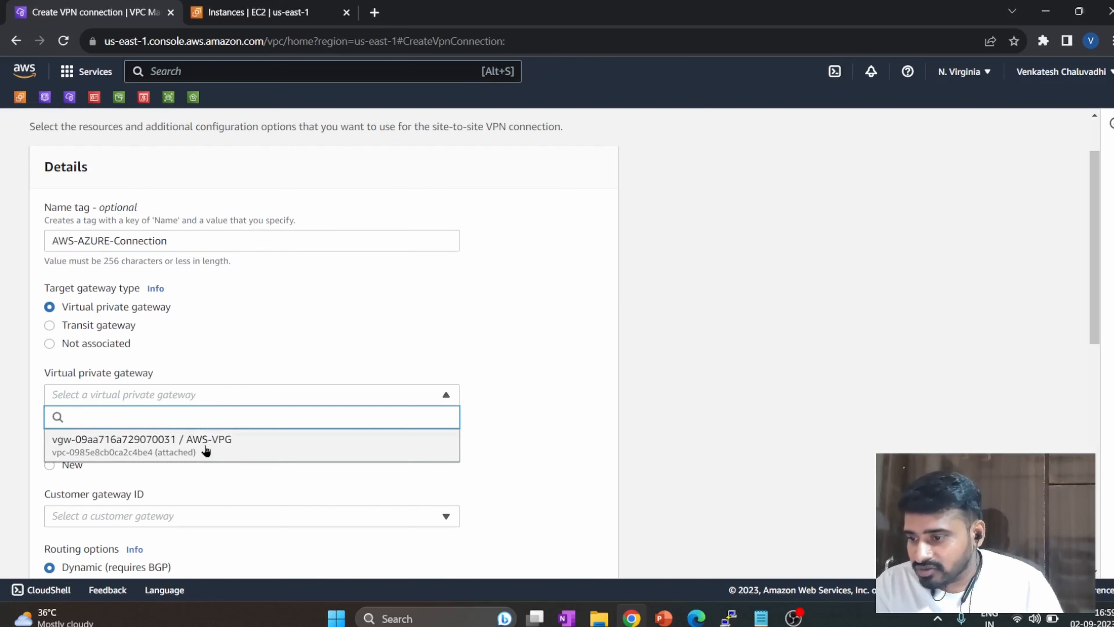
click(207, 451)
scroll(211, 448, down, 1)
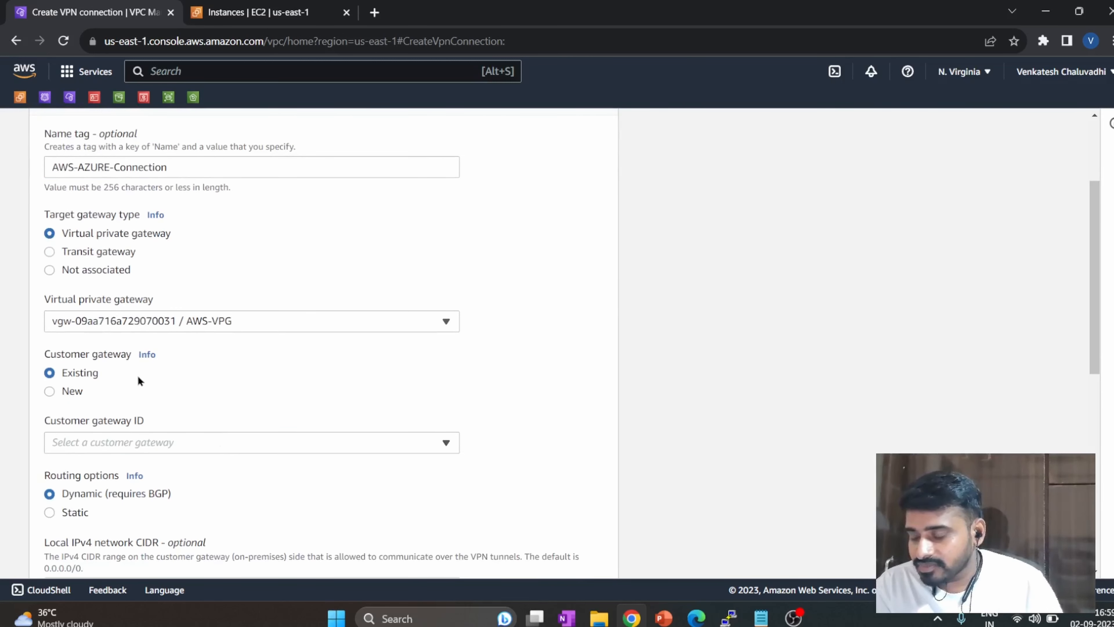
Select AZURE-PIP-CGW as the existing customer gateway and set the VPN connection's routing option to Static.
click(124, 442)
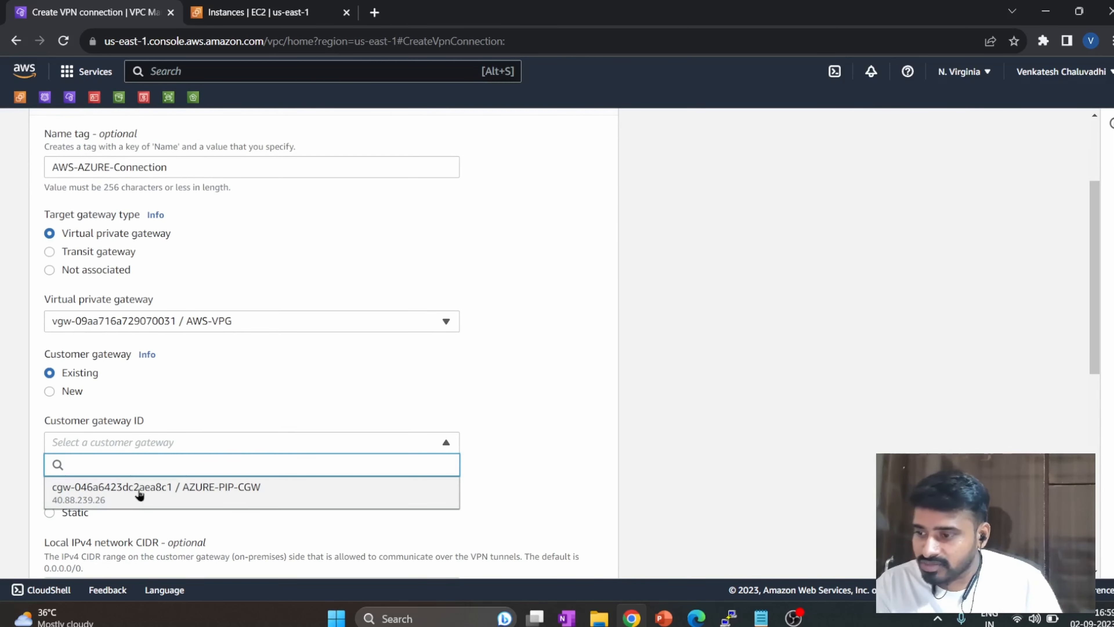
click(140, 490)
scroll(177, 424, down, 3)
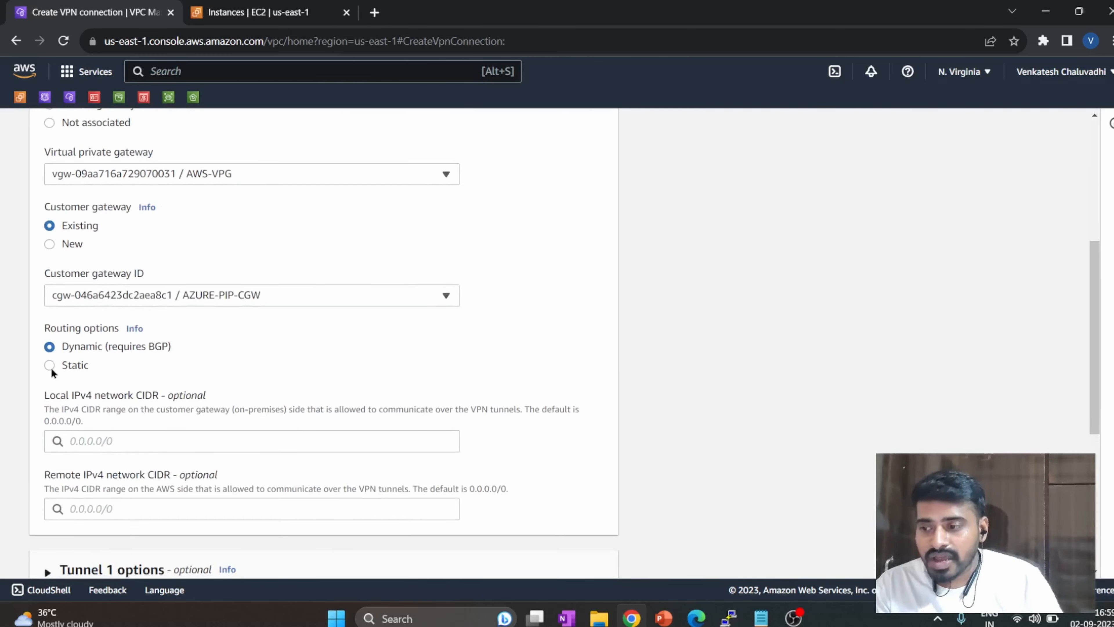
click(50, 366)
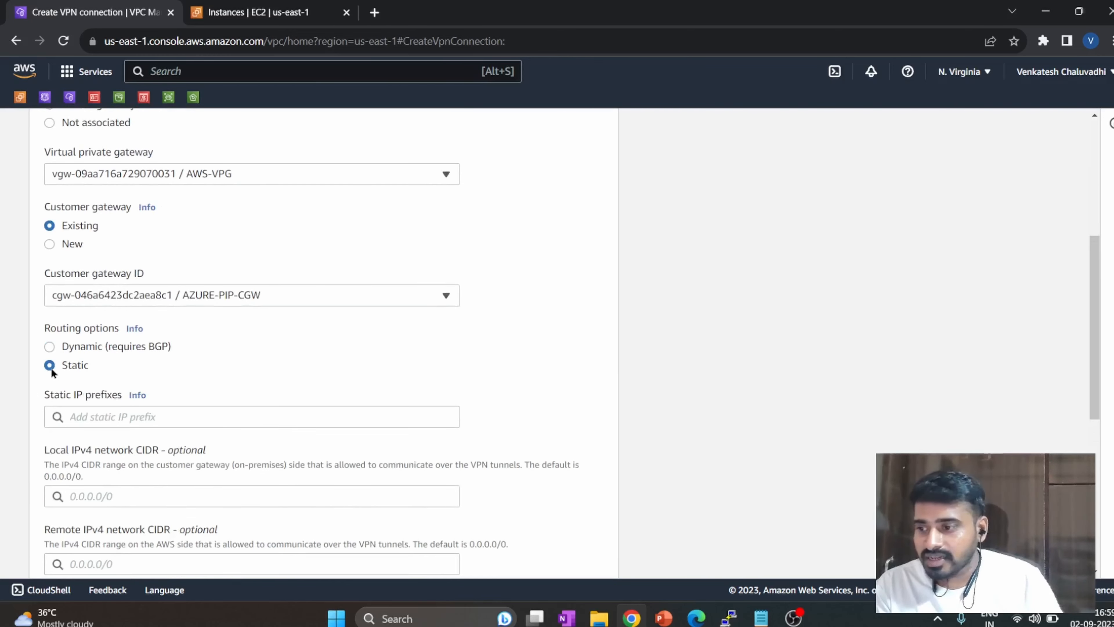
click(78, 416)
click(493, 418)
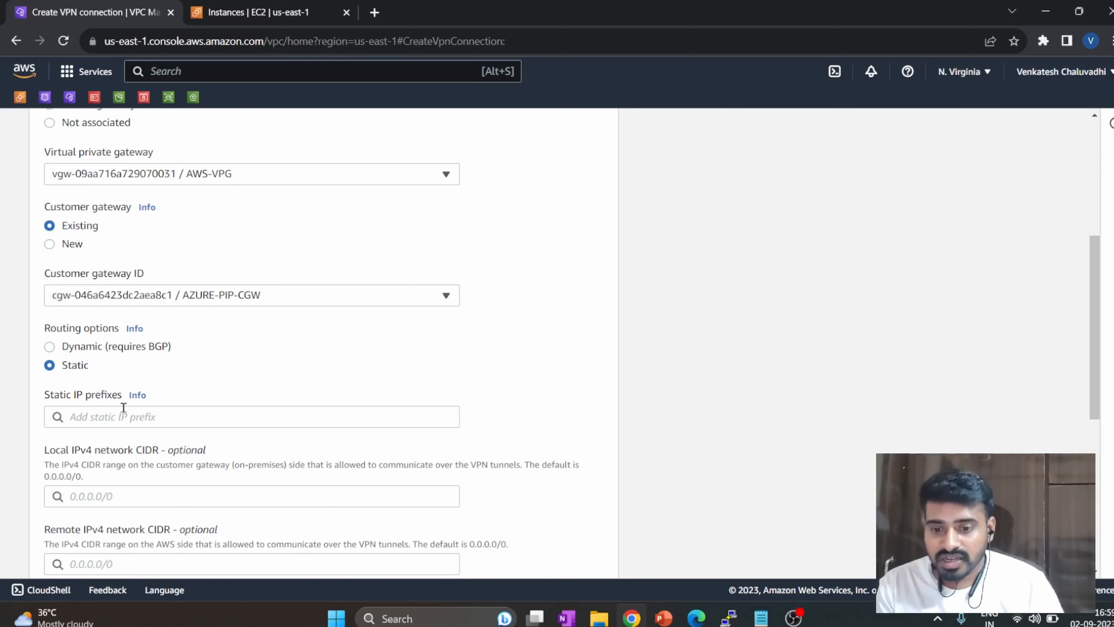
Switch to the Azure portal, open the AZURE-VNET virtual network and copy its address space.
click(696, 618)
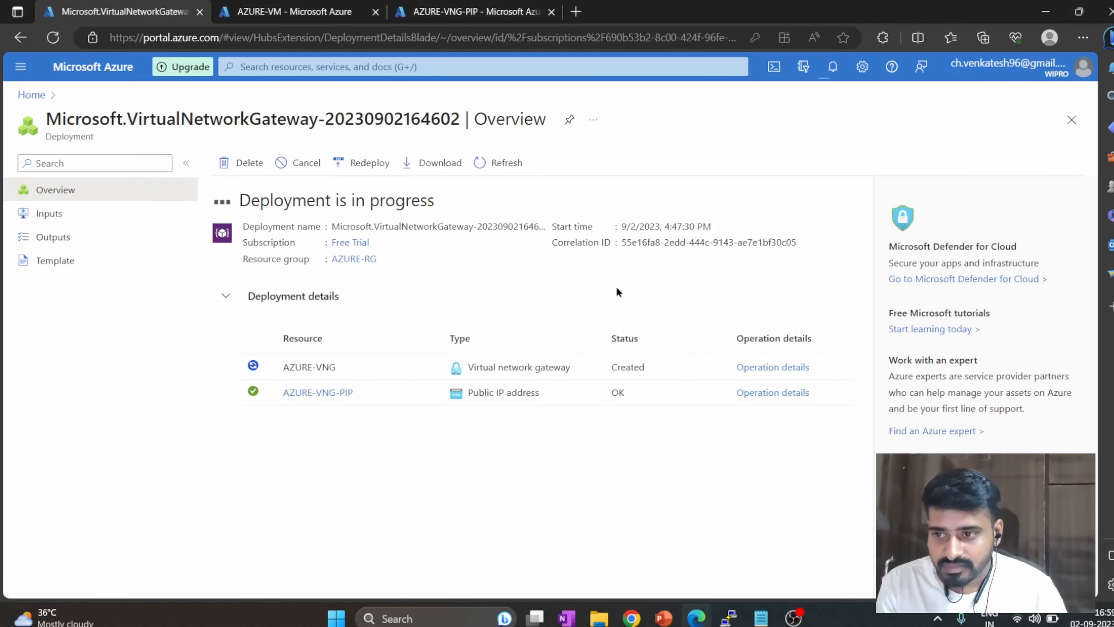
click(440, 12)
click(343, 67)
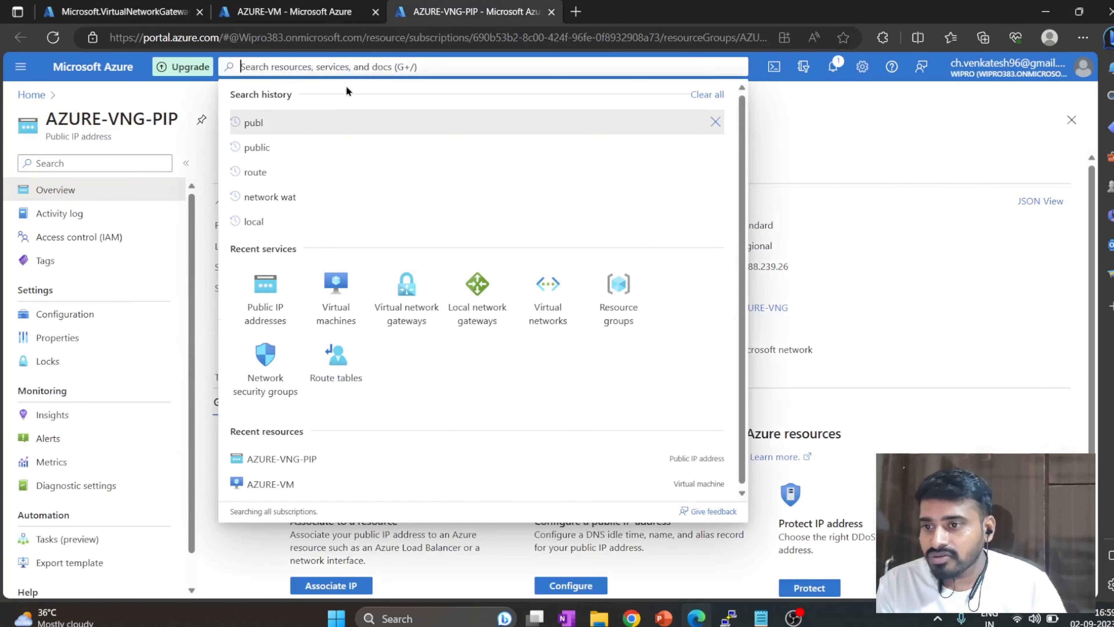
click(537, 286)
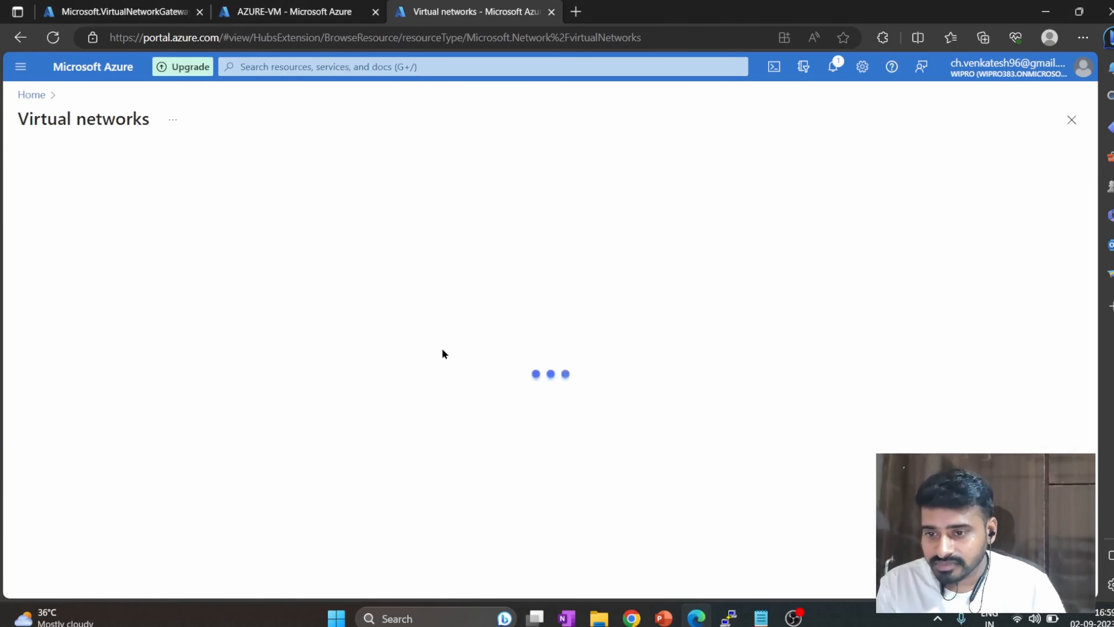
click(105, 277)
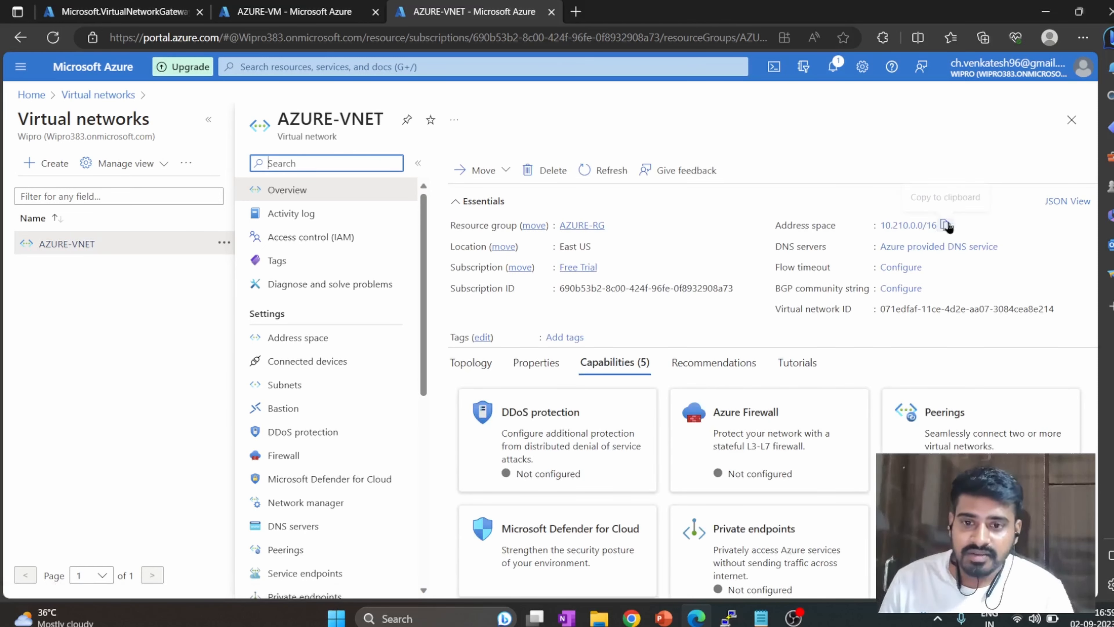
click(946, 225)
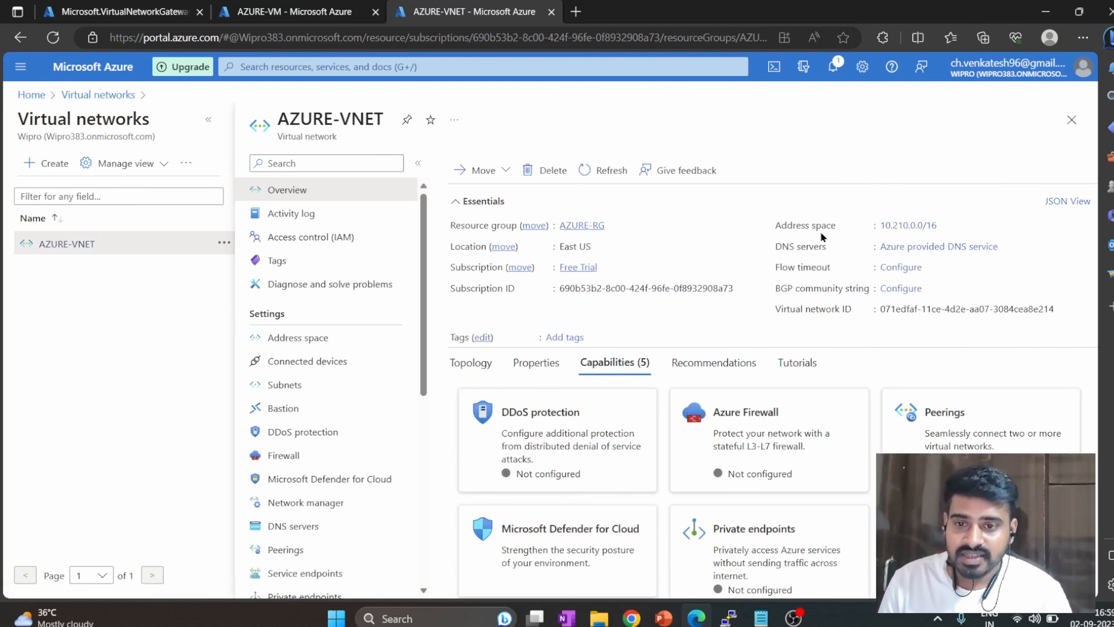
Return to the AWS console and add 10.210.0.0/16 as a static IP prefix of the VPN connection.
key(alt+Tab)
key(alt+Tab)
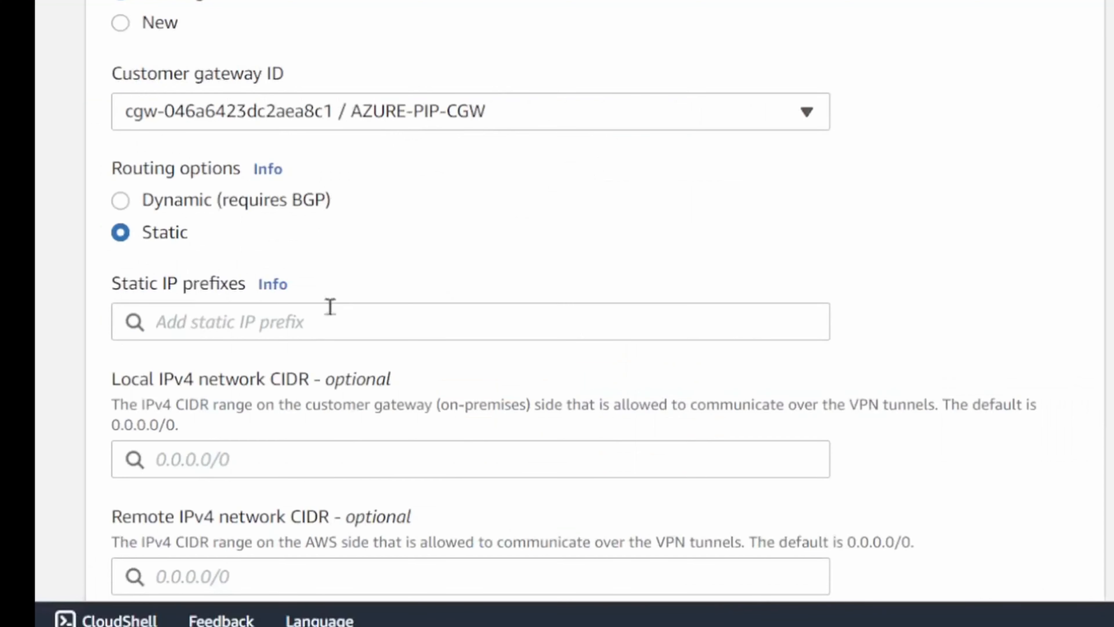
click(289, 319)
key(ctrl+v)
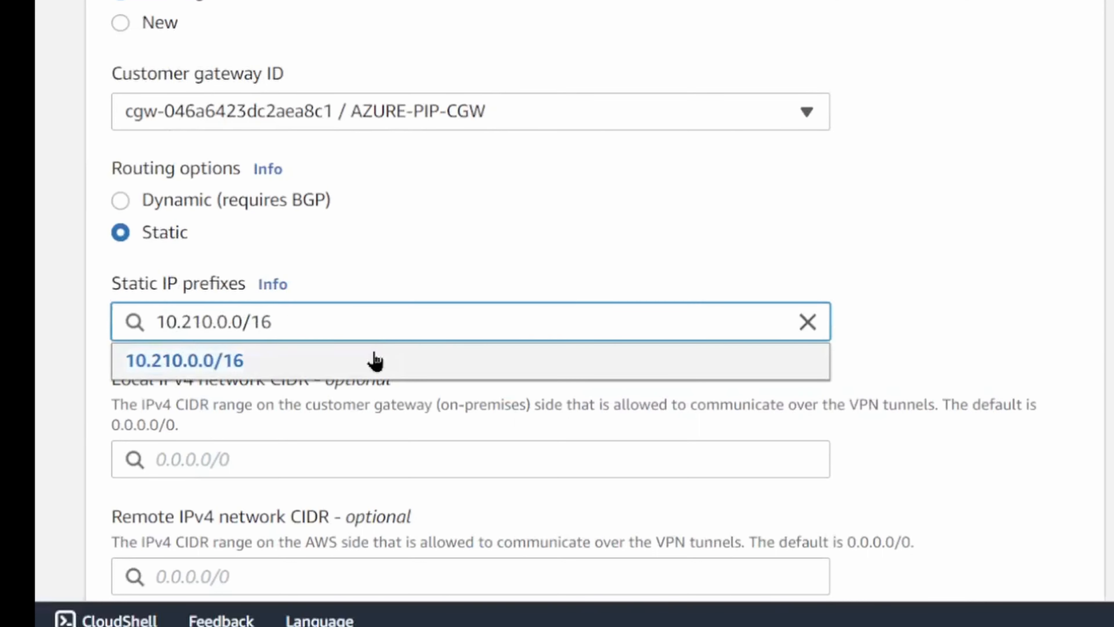
click(380, 360)
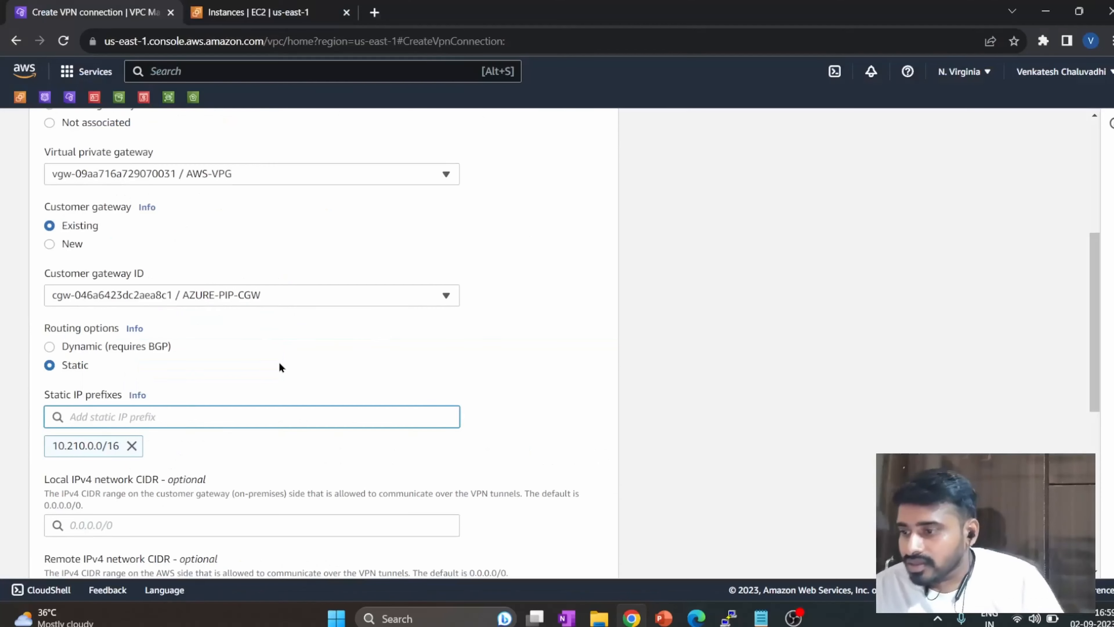
Create the VPN connection with the optional network CIDRs and tunnel options left at their defaults.
scroll(518, 233, down, 3)
scroll(286, 350, down, 1)
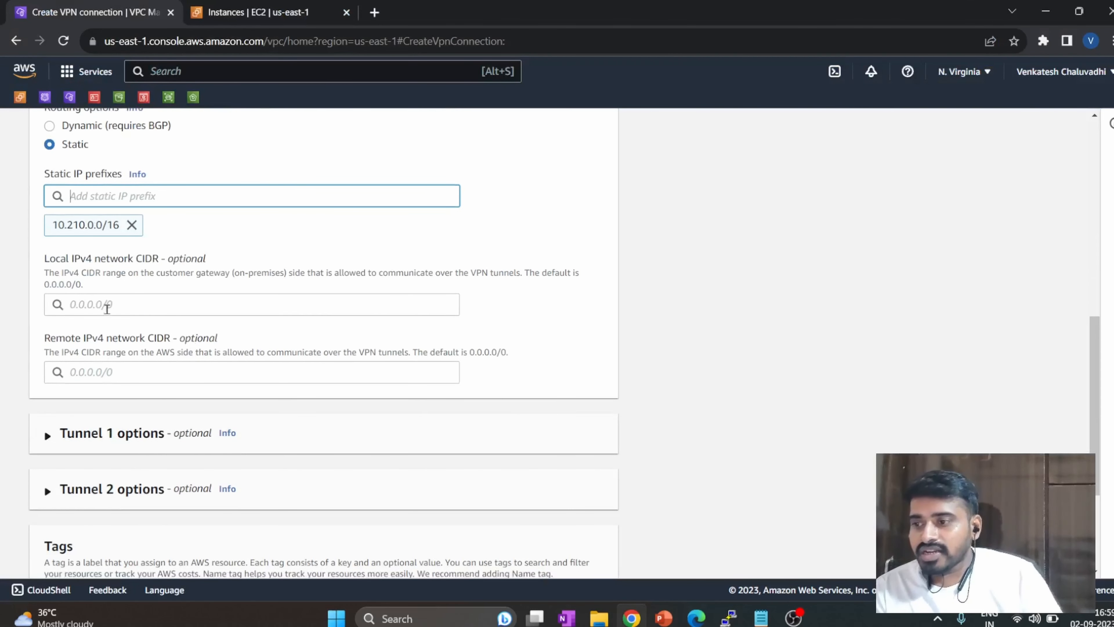
scroll(161, 331, down, 4)
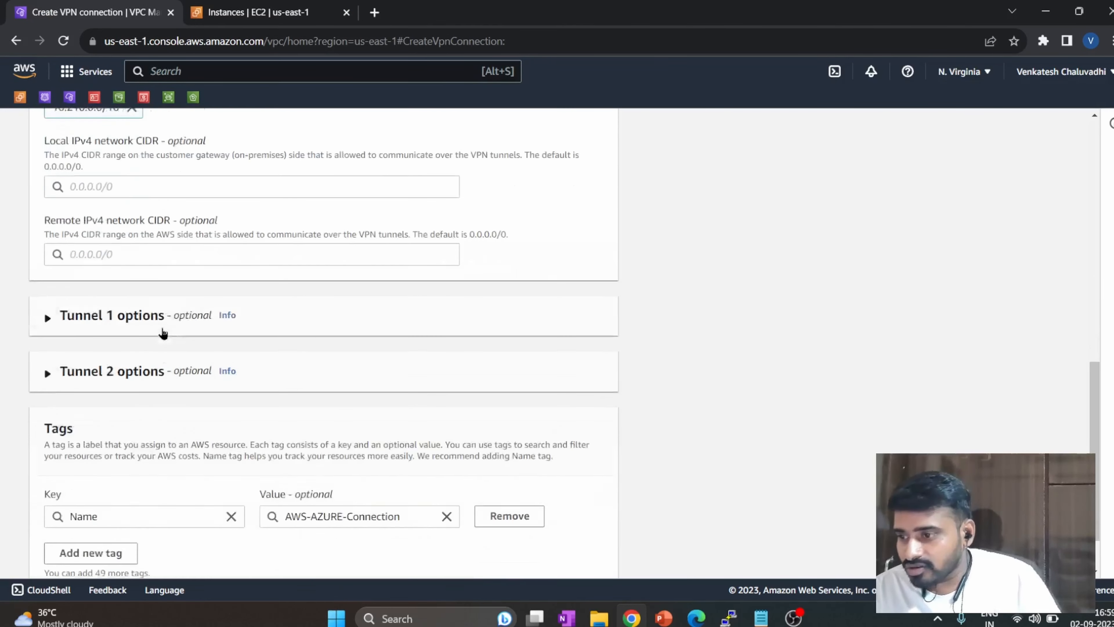
click(557, 542)
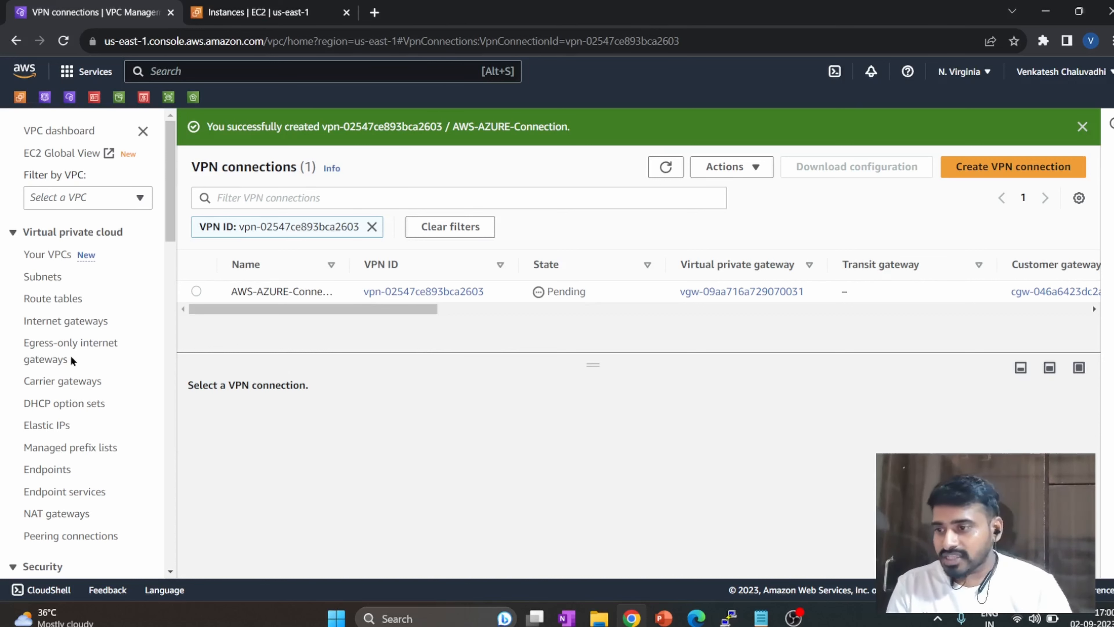
Select the AWS-rtb-public route table and review its subnet associations and routes.
click(69, 302)
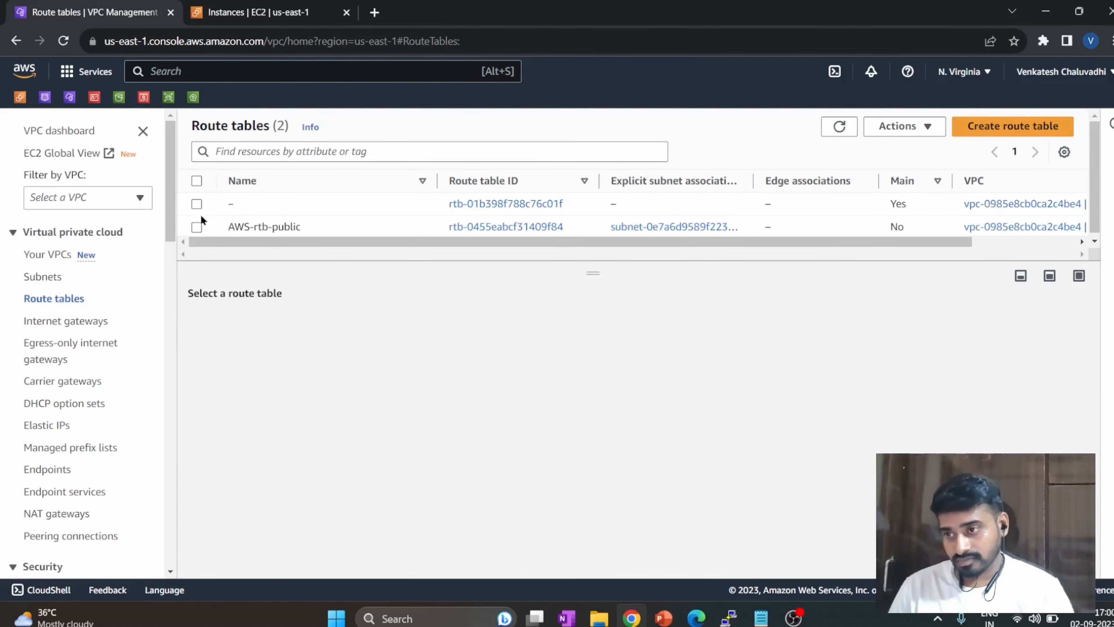
click(197, 227)
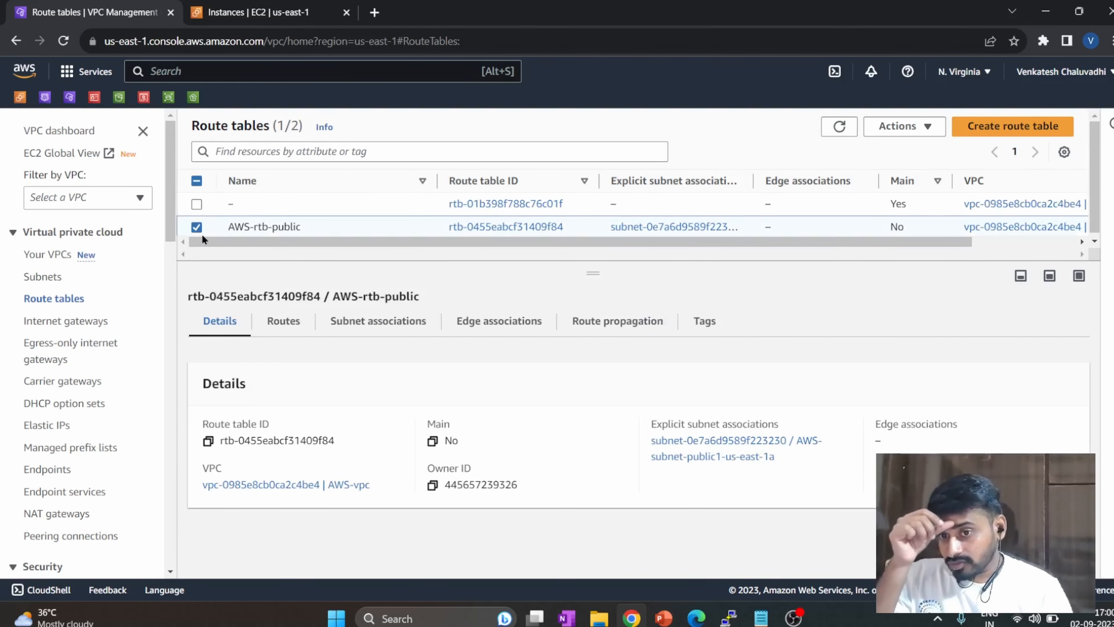
click(379, 325)
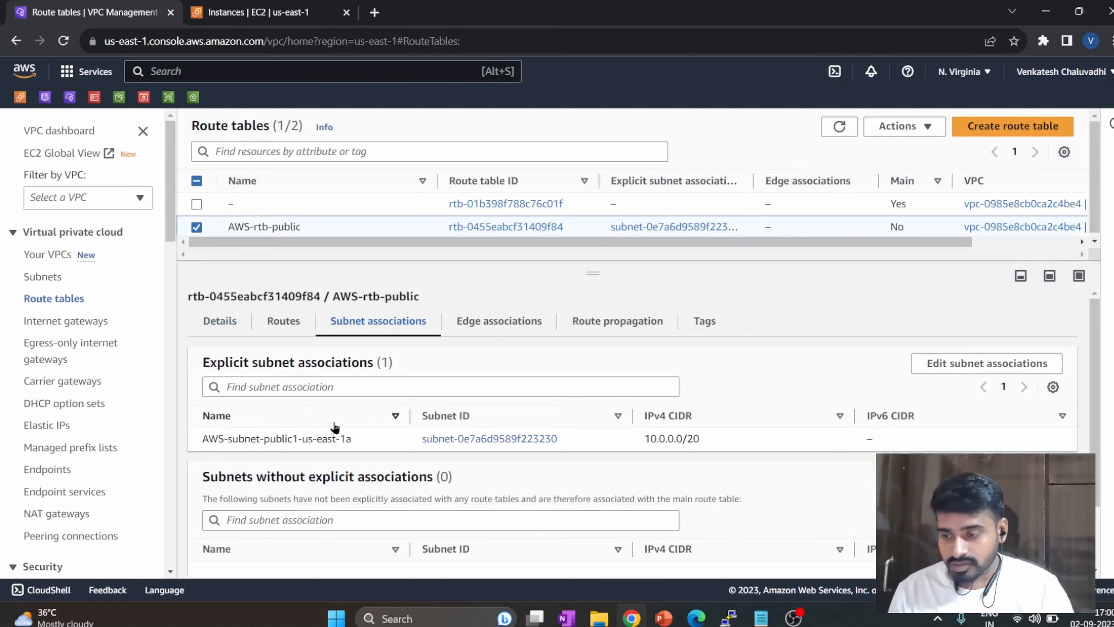
click(274, 324)
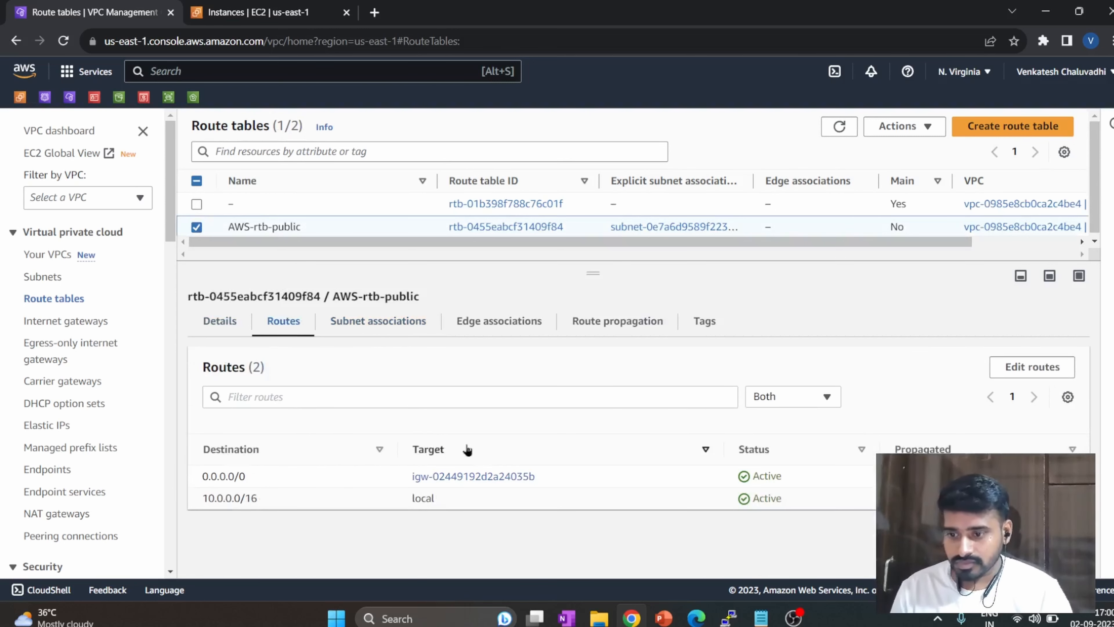
Add a route with destination 10.210.0.0/16 to the AWS-rtb-public route table and open its target choices.
click(1033, 366)
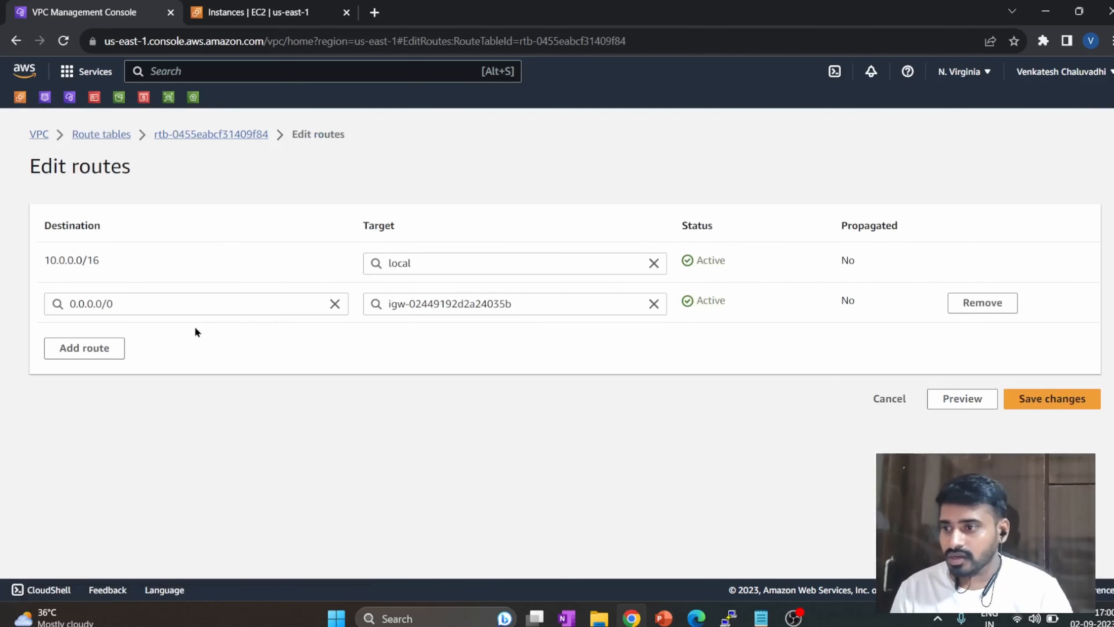
click(86, 348)
click(150, 346)
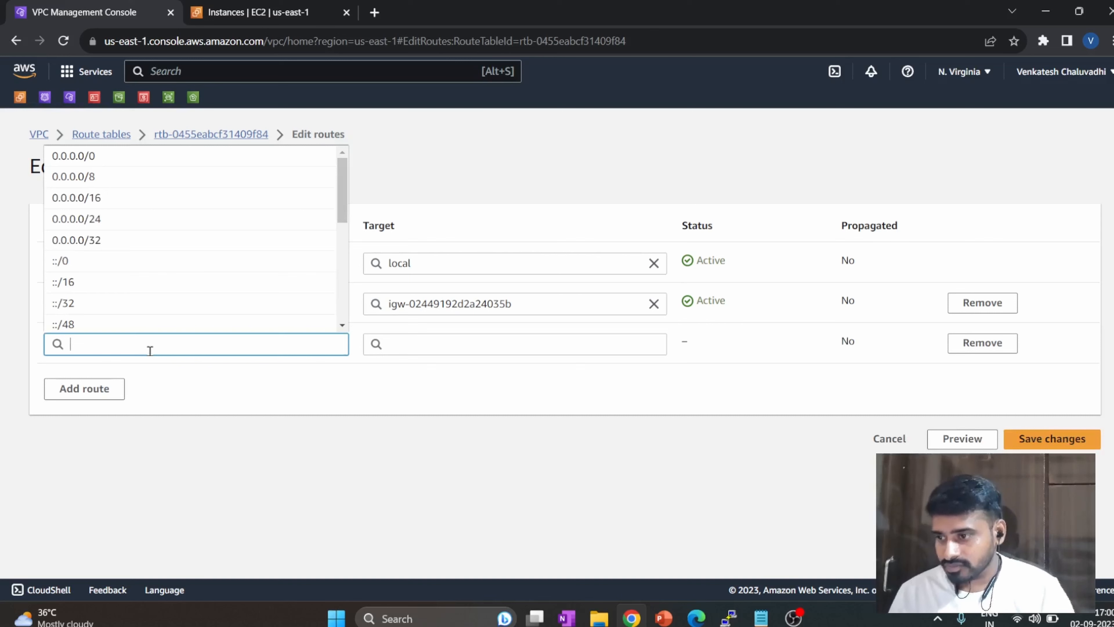
click(214, 409)
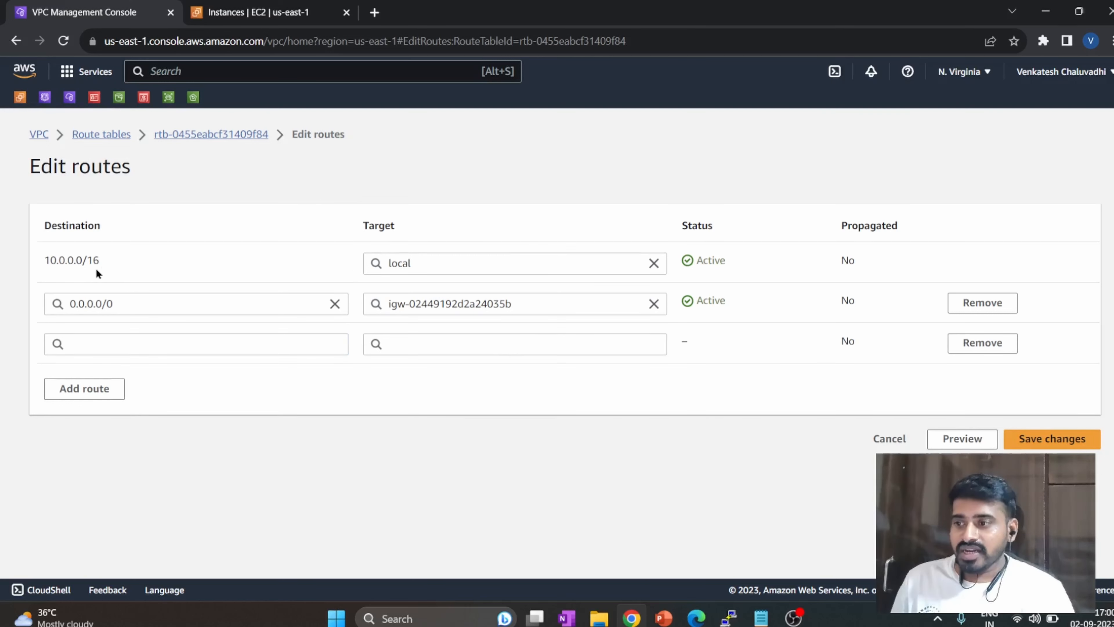
drag(95, 267, 44, 263)
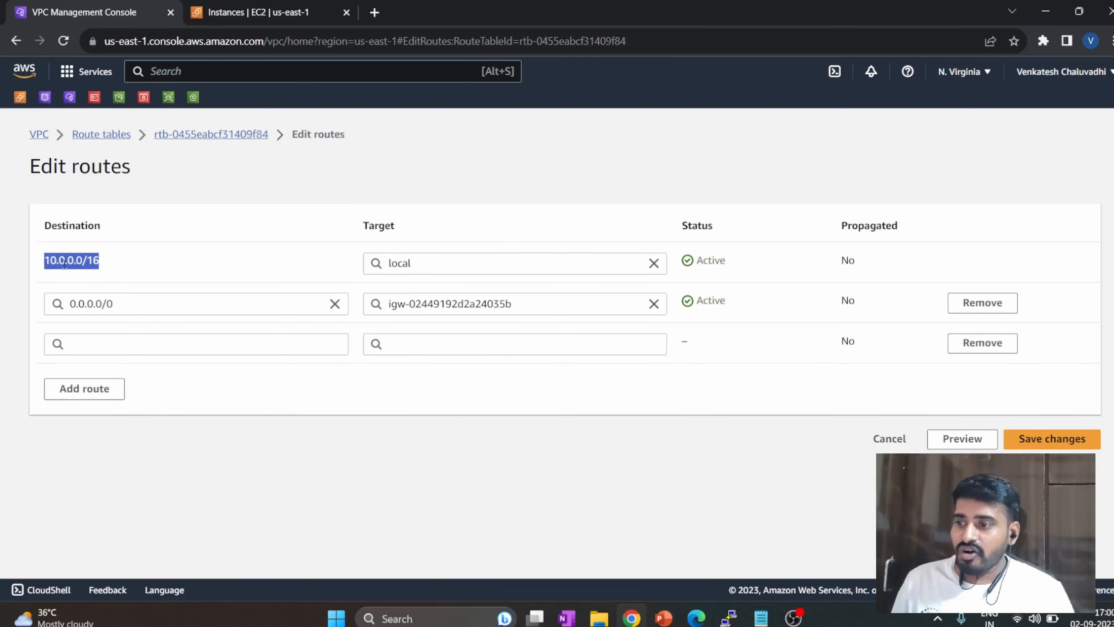
click(111, 264)
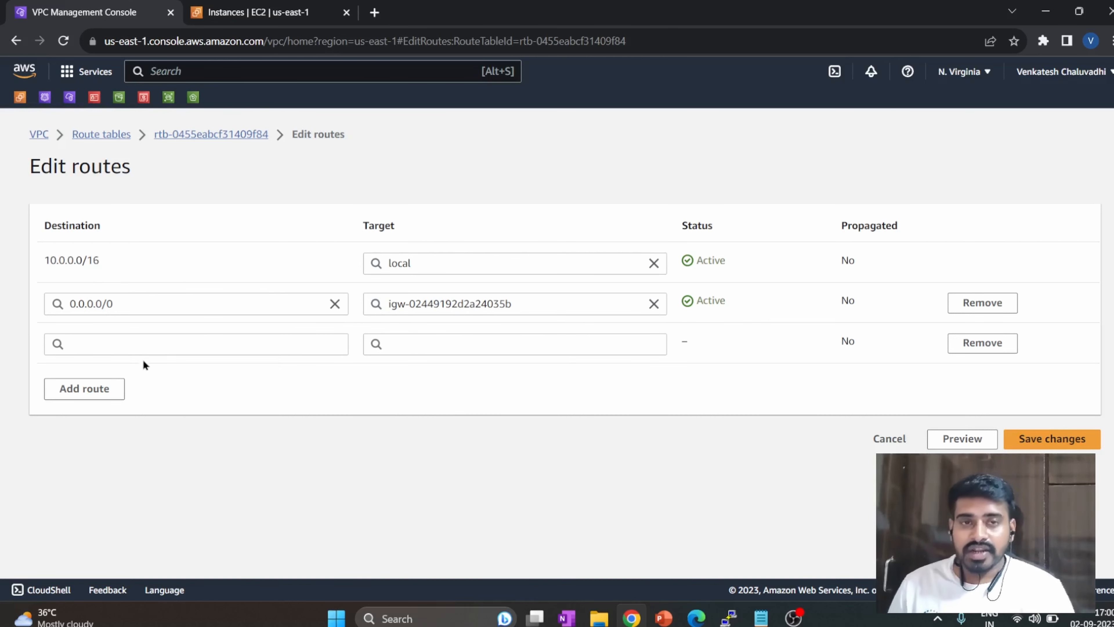
click(151, 351)
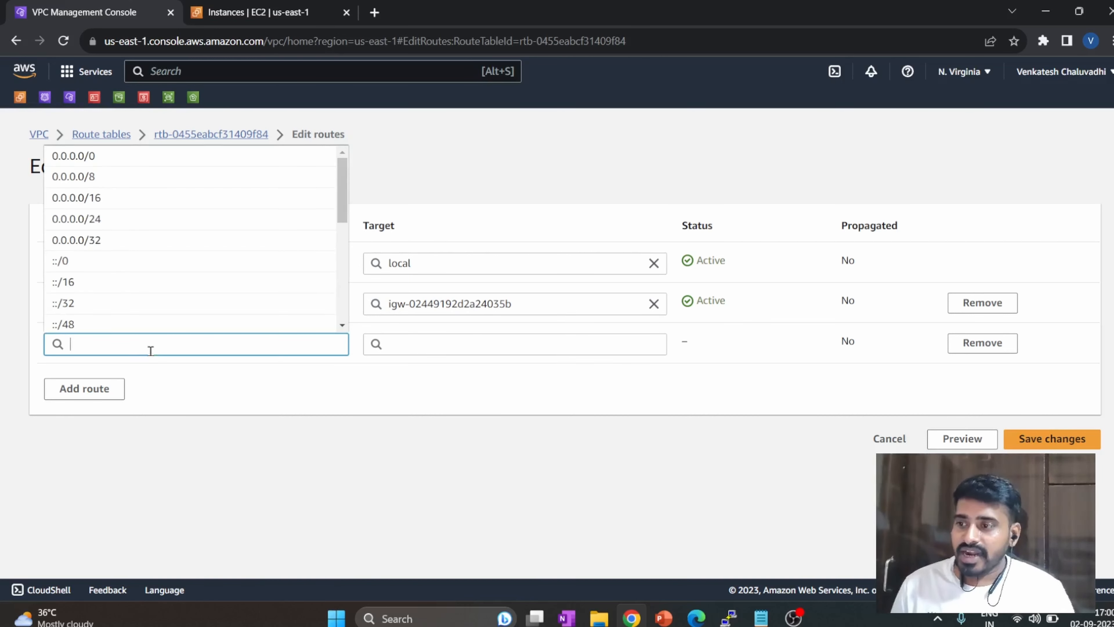
key(ctrl+v)
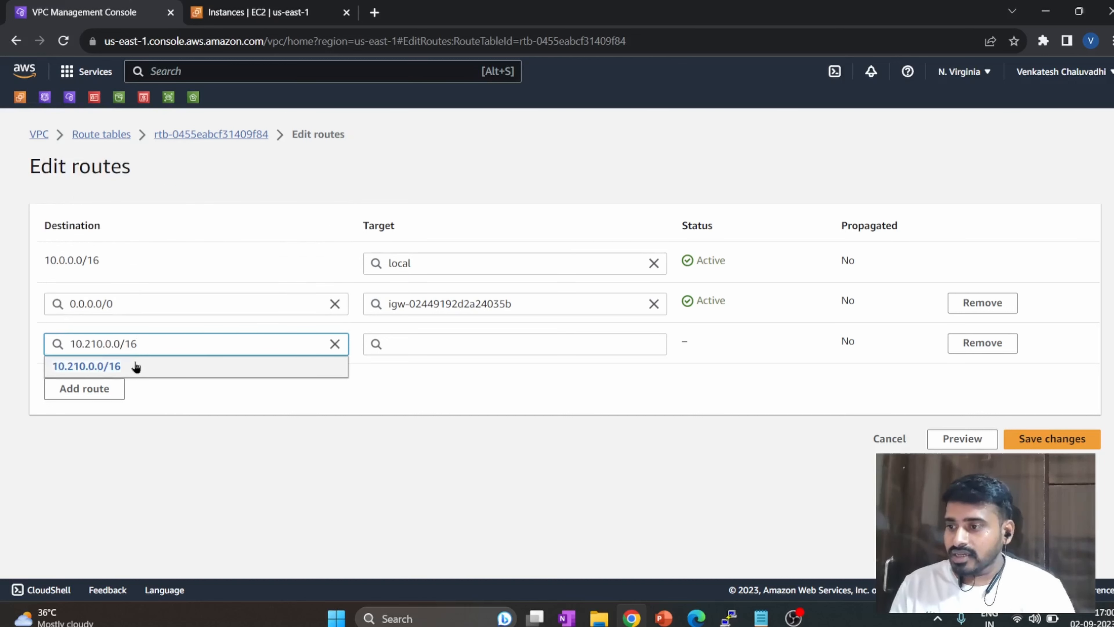
click(132, 366)
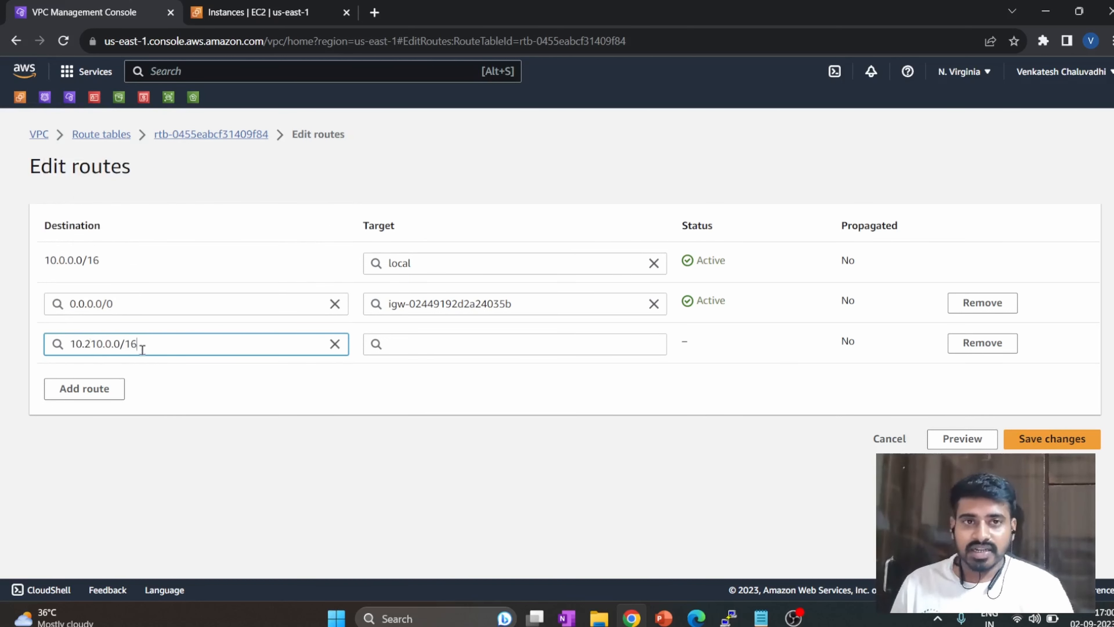
click(504, 344)
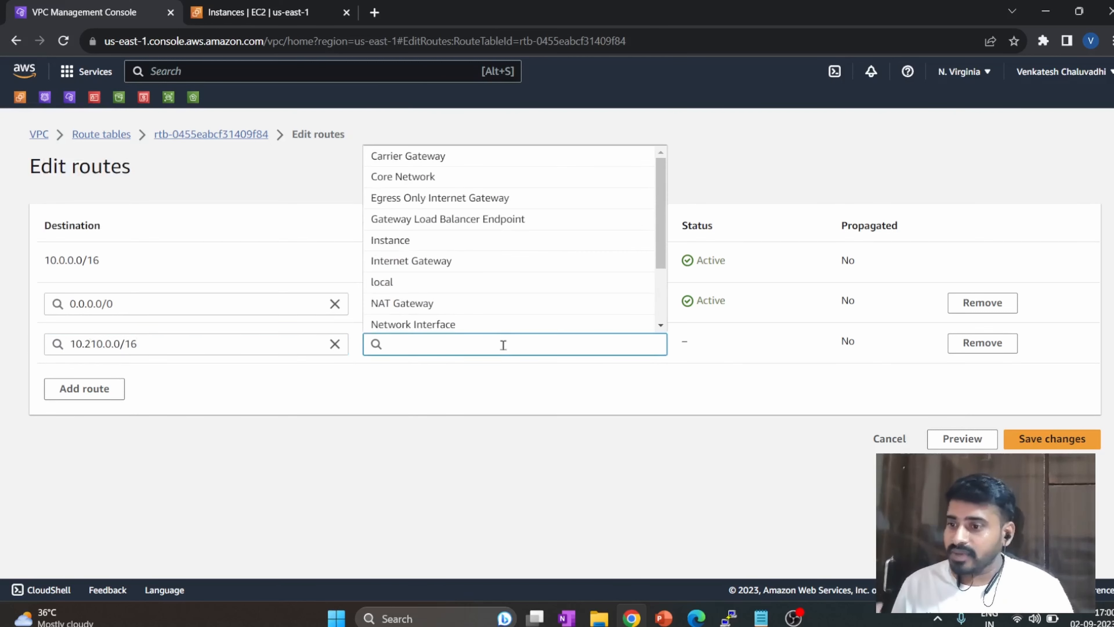
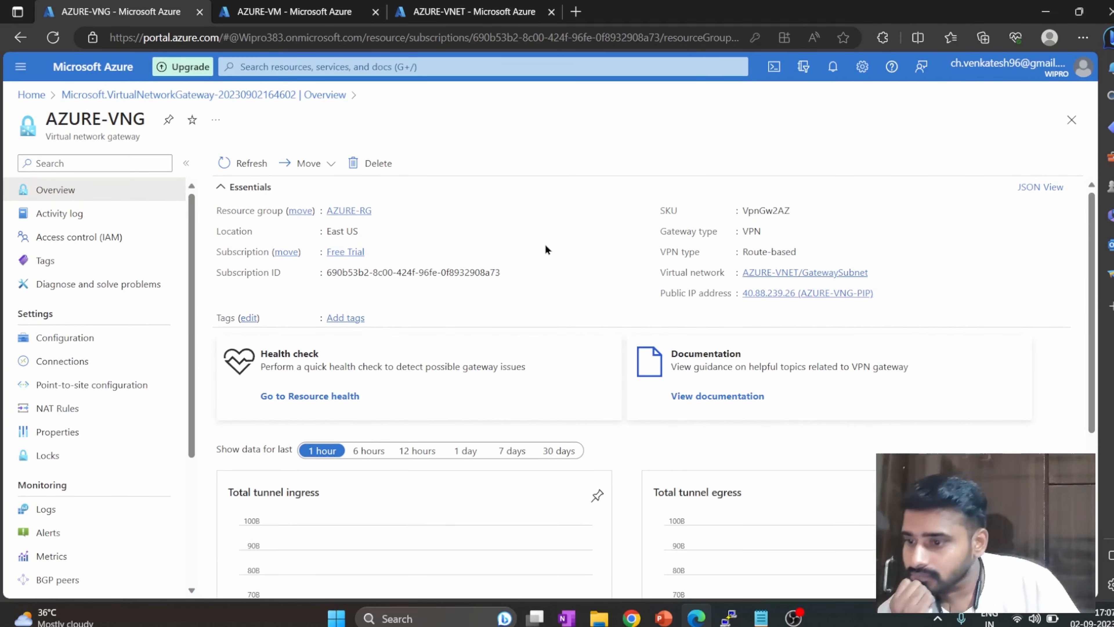
Review the AZURE-VNG gateway's configuration and copy its public IP address from the overview.
scroll(478, 307, down, 1)
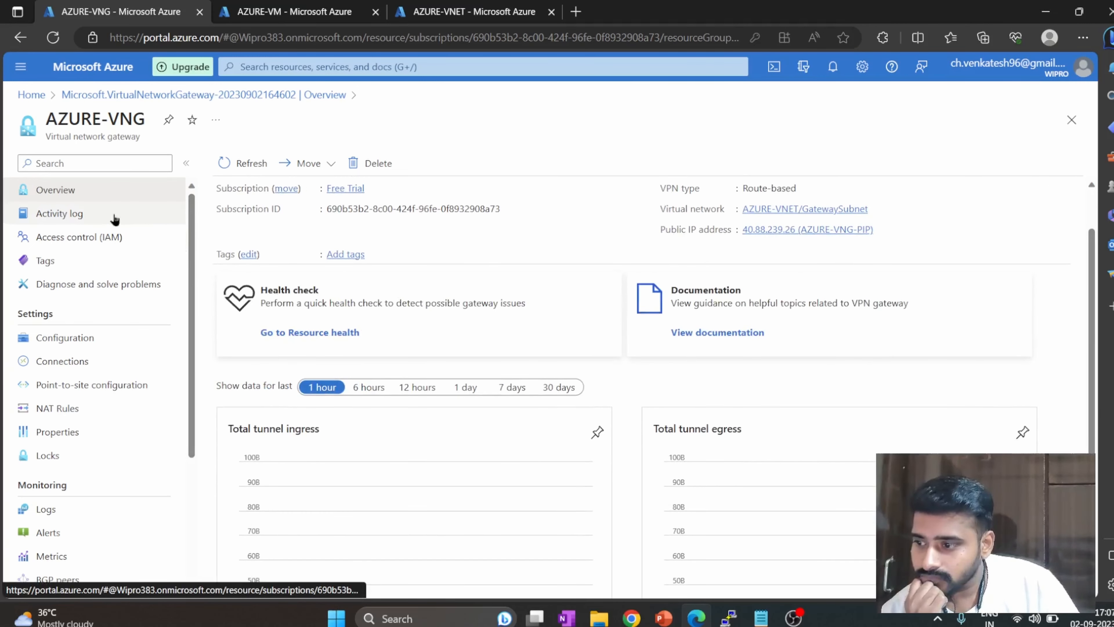
click(95, 338)
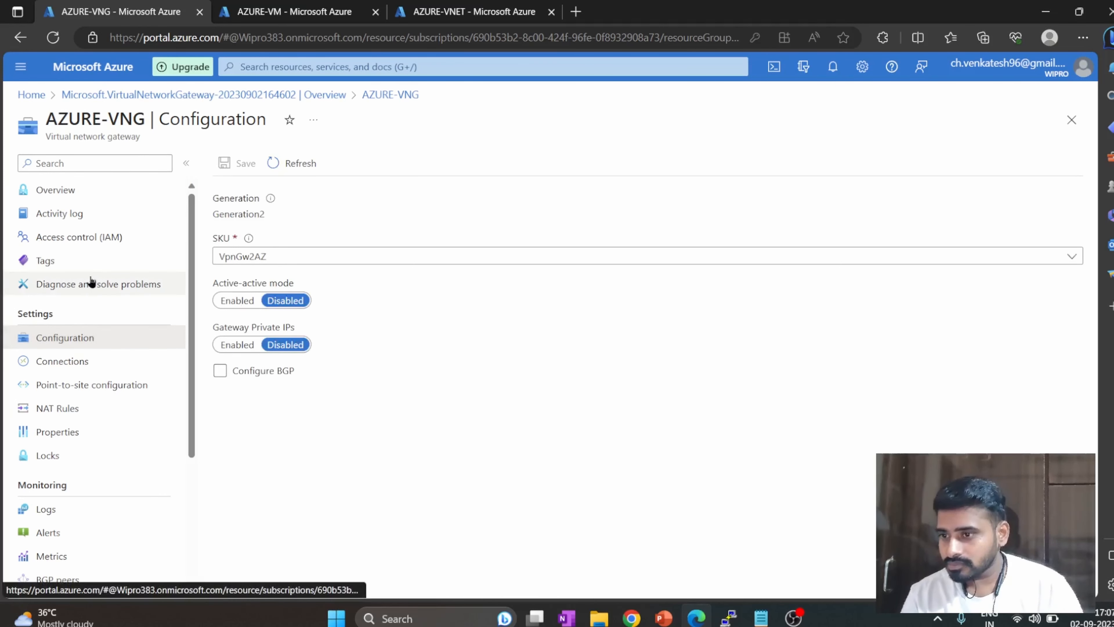
click(116, 194)
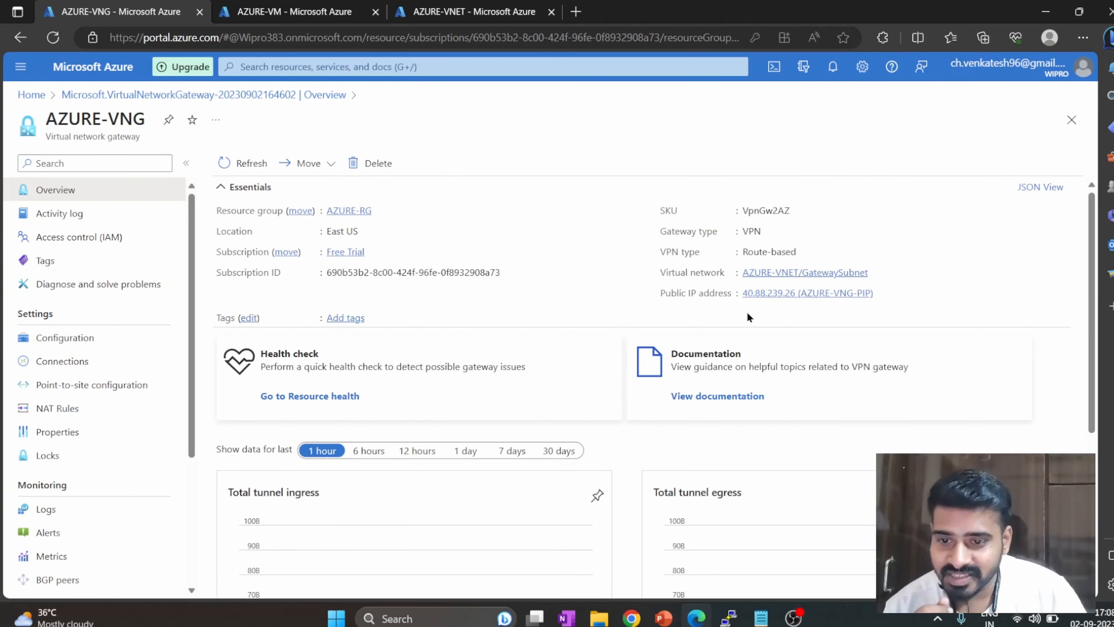
drag(742, 293, 796, 293)
key(ctrl+c)
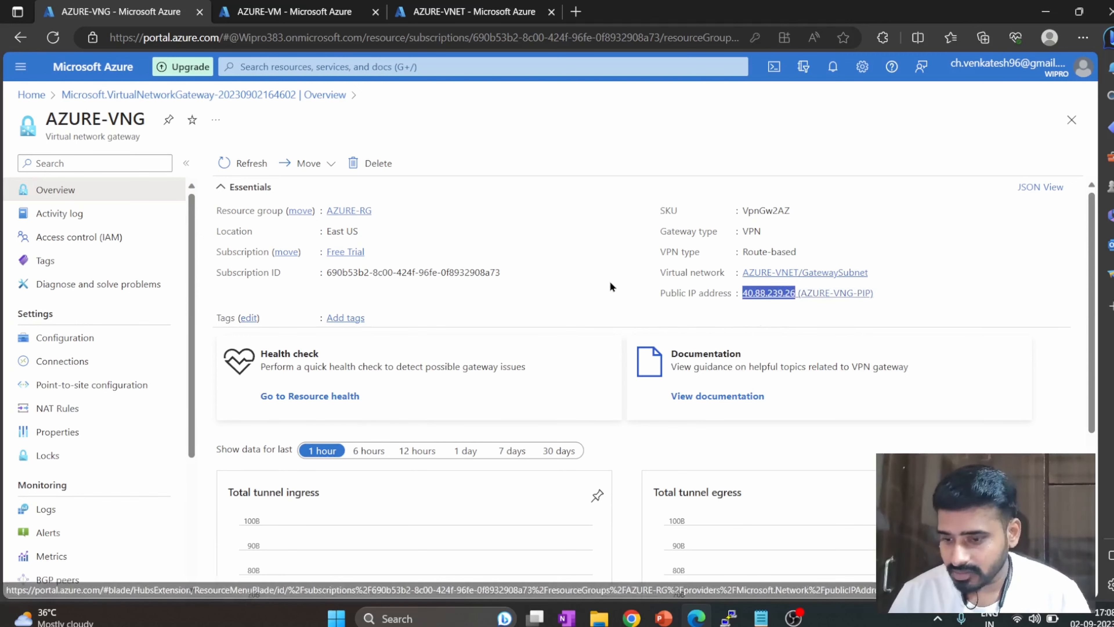
Switch to the AWS console, open the customer gateways and search the page for the copied Azure public IP address.
mouse_move(632, 618)
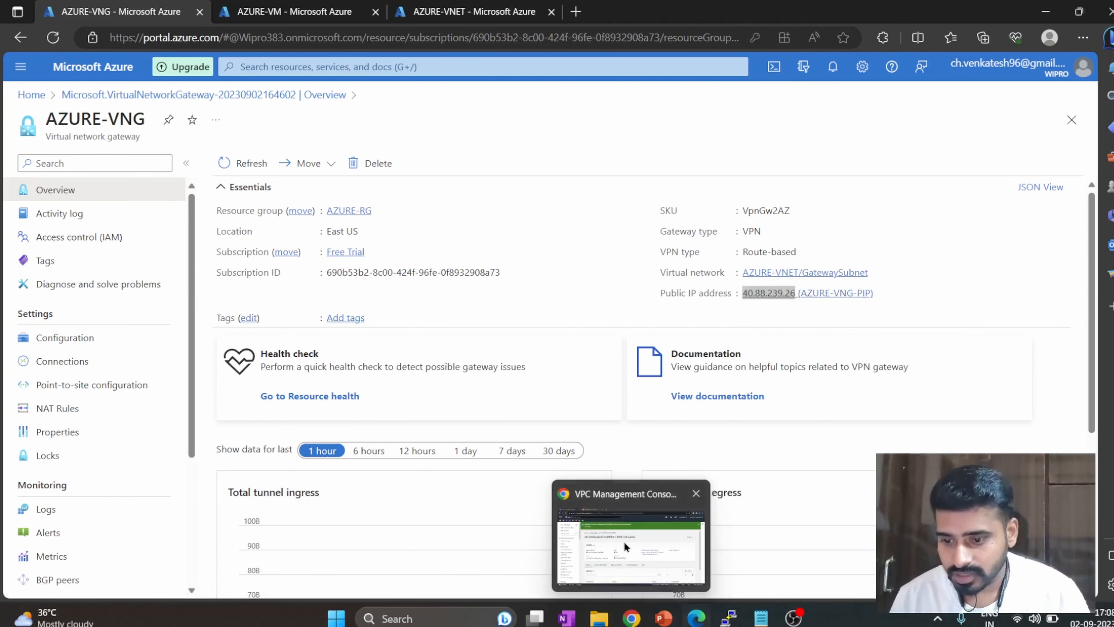
click(630, 535)
scroll(58, 401, down, 3)
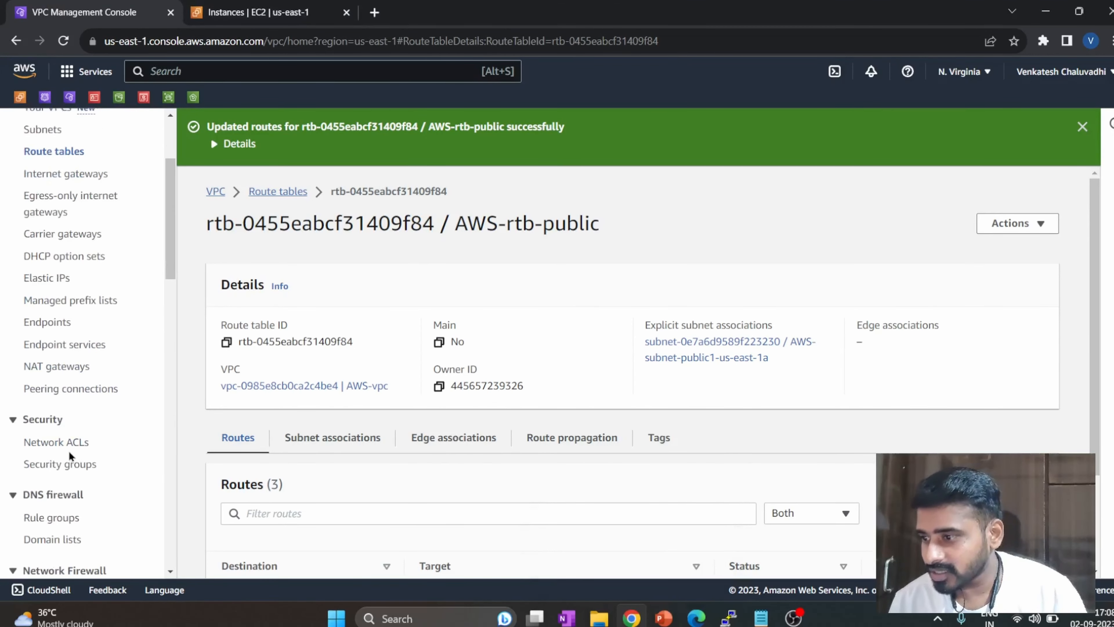
scroll(69, 450, down, 2)
scroll(64, 455, down, 5)
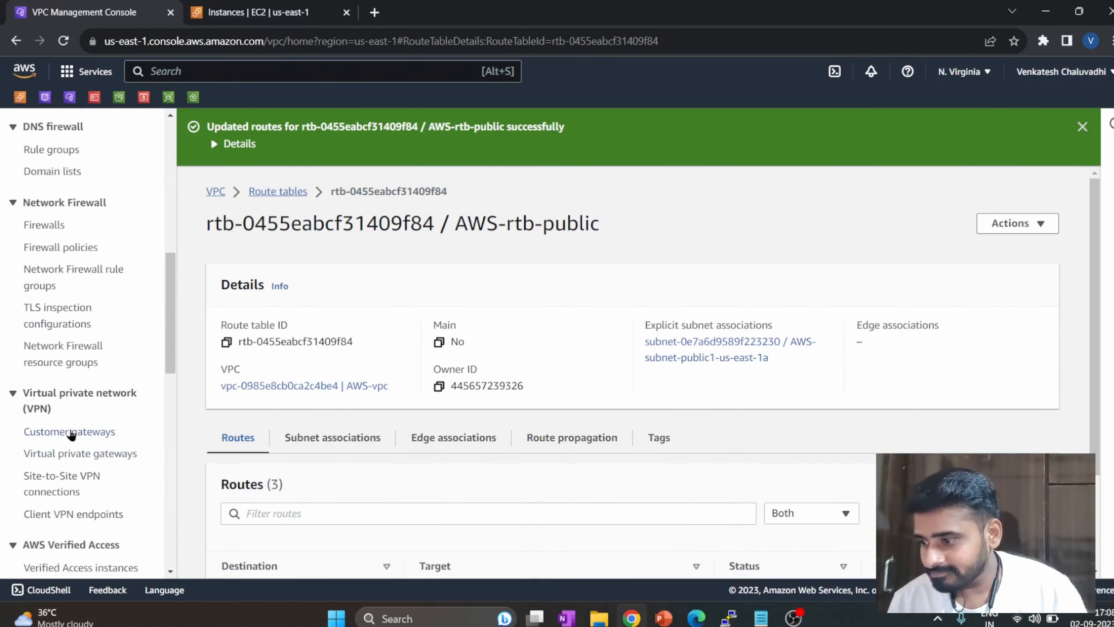
click(61, 432)
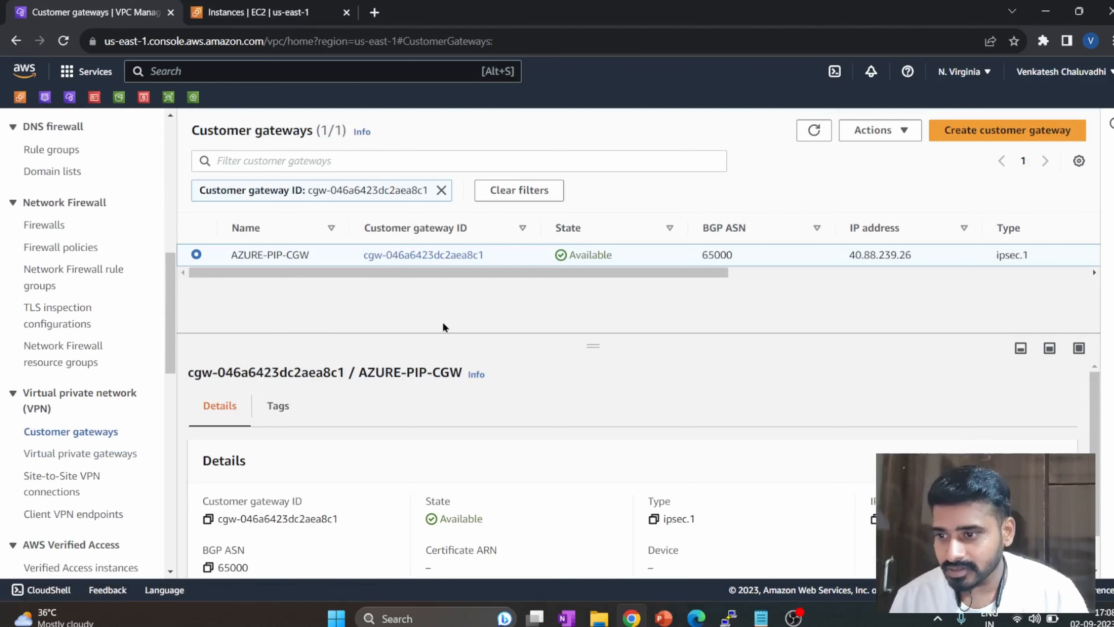
scroll(273, 430, down, 1)
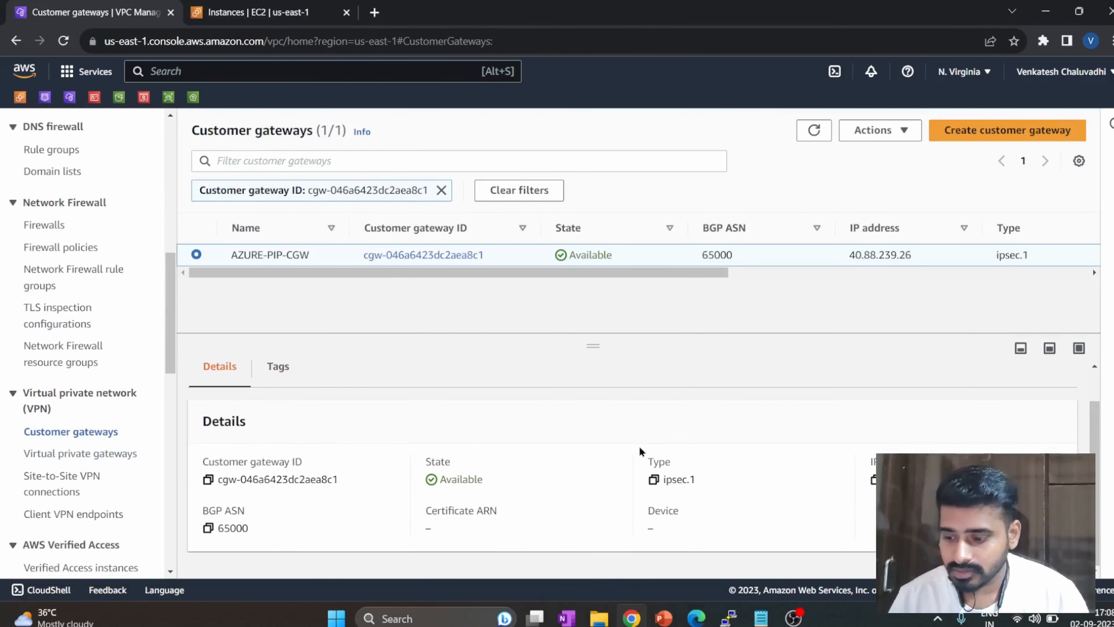
key(ctrl+f)
key(ctrl+v)
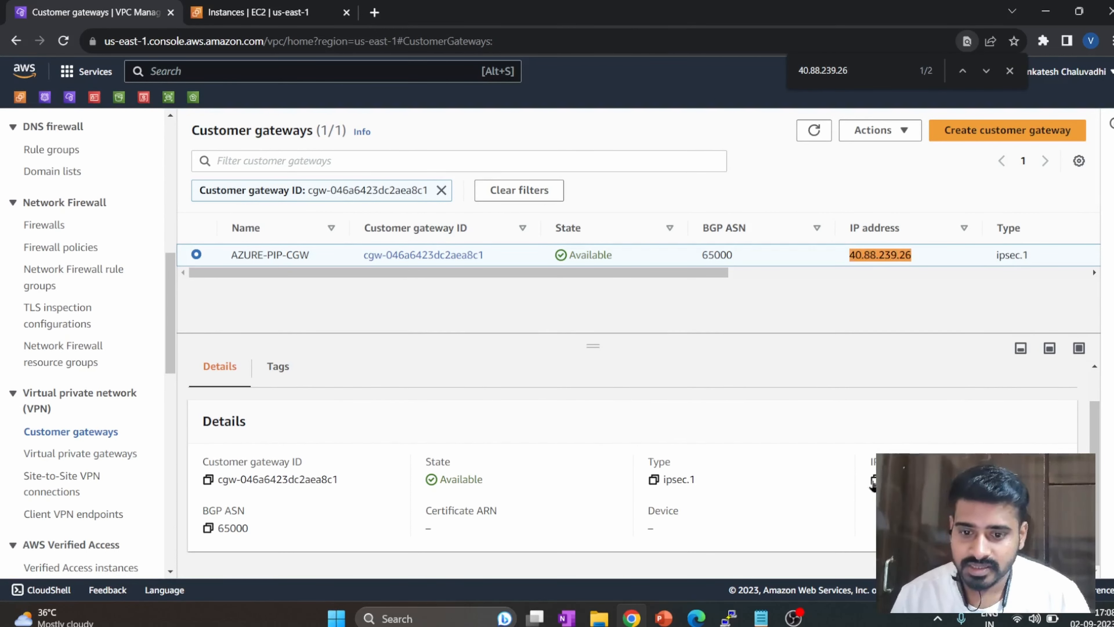
click(1010, 70)
Return to the Azure portal, open the local network gateways and start creating a new one.
click(1079, 11)
click(1001, 19)
click(366, 70)
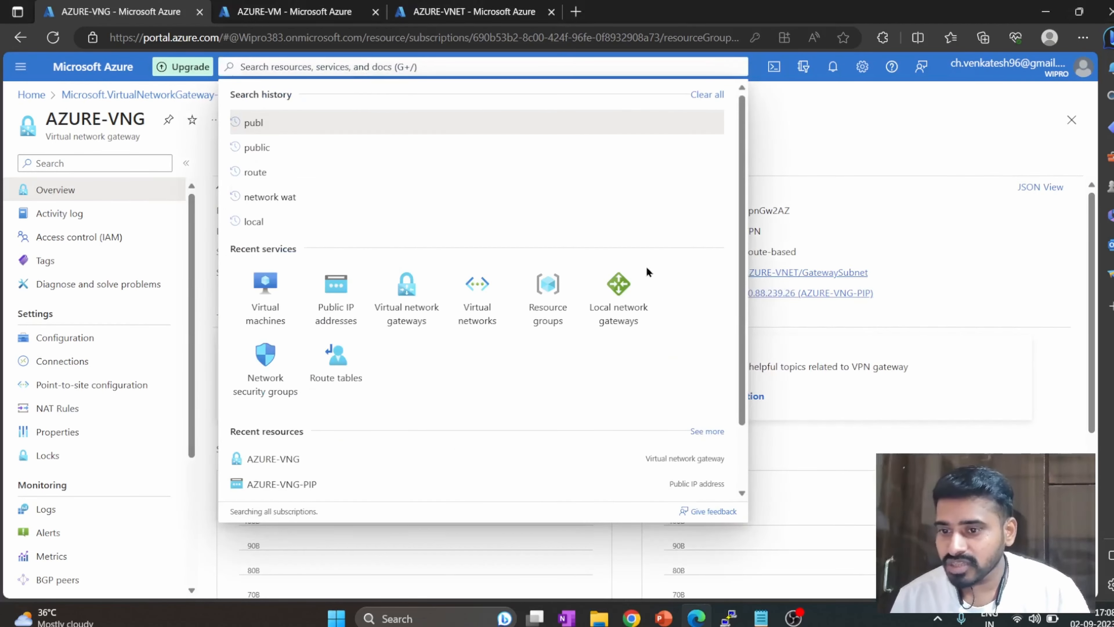
click(636, 283)
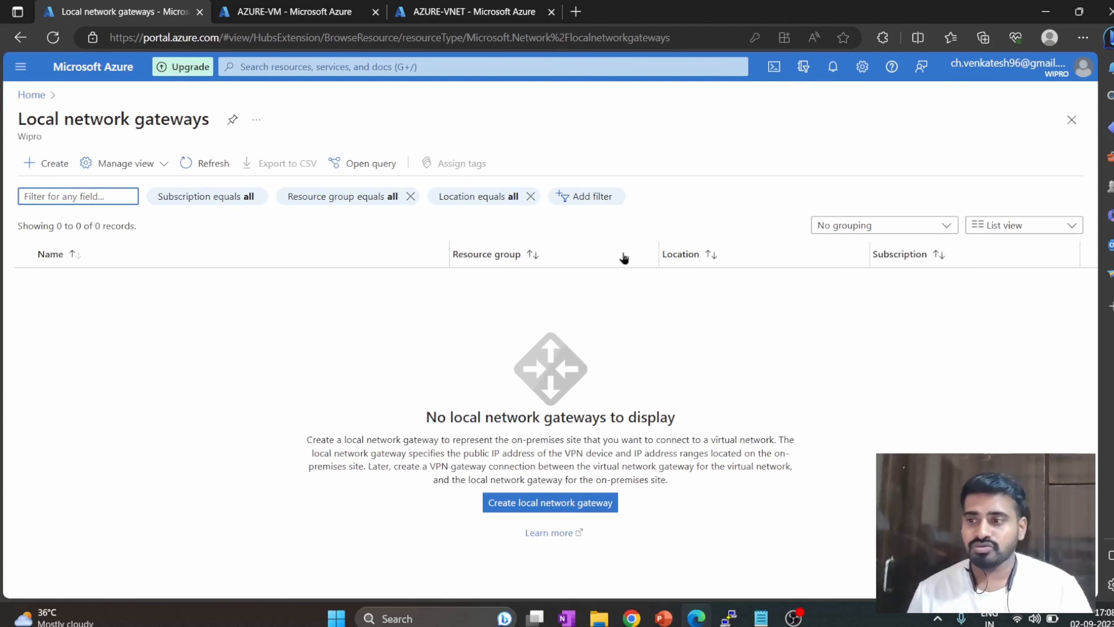
click(580, 508)
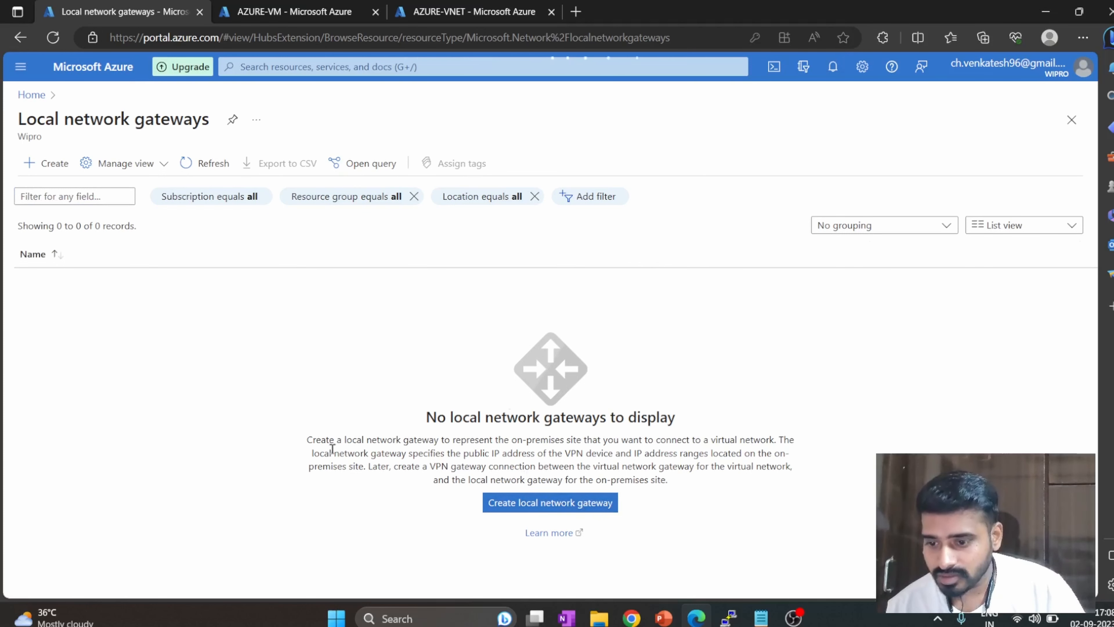
click(547, 504)
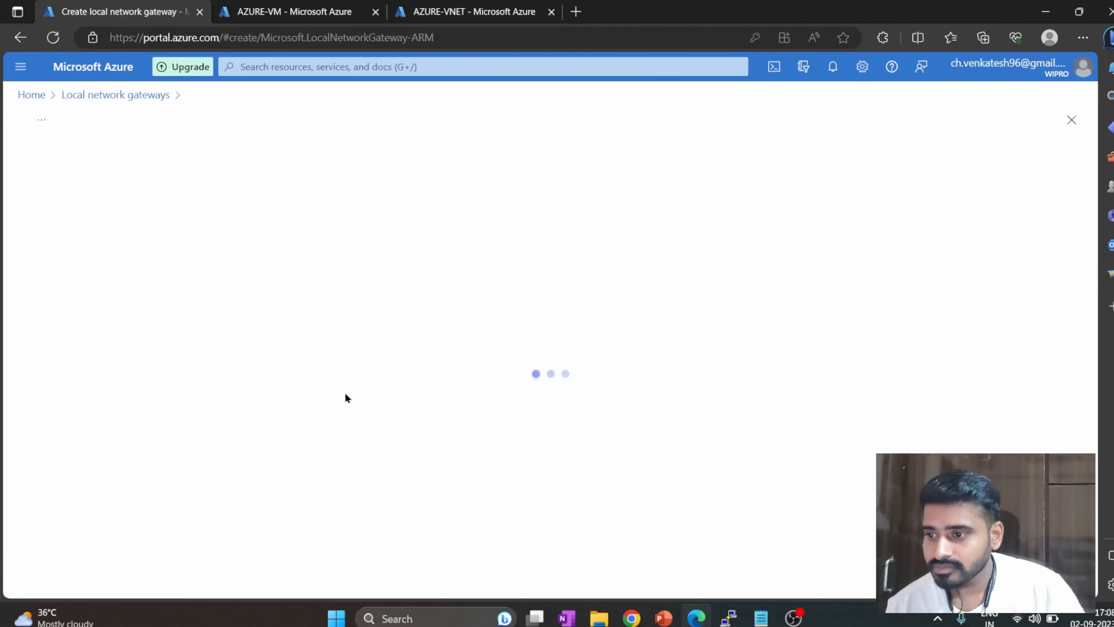
Assign the local network gateway to the AZURE-RG resource group and name it AZURE-AWS-LNG.
click(282, 300)
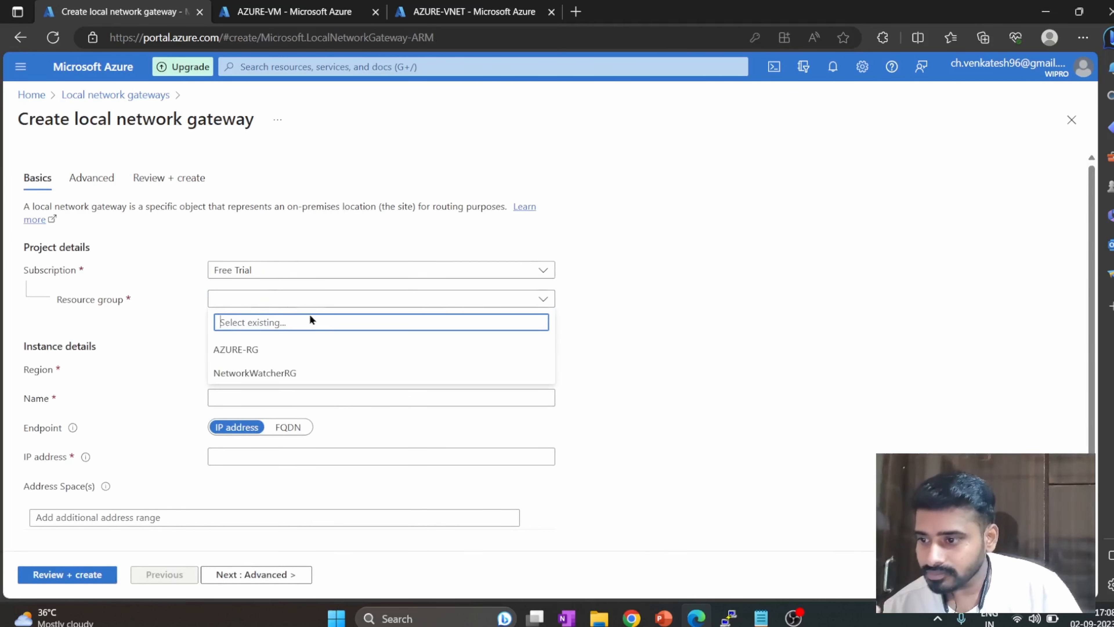
click(320, 351)
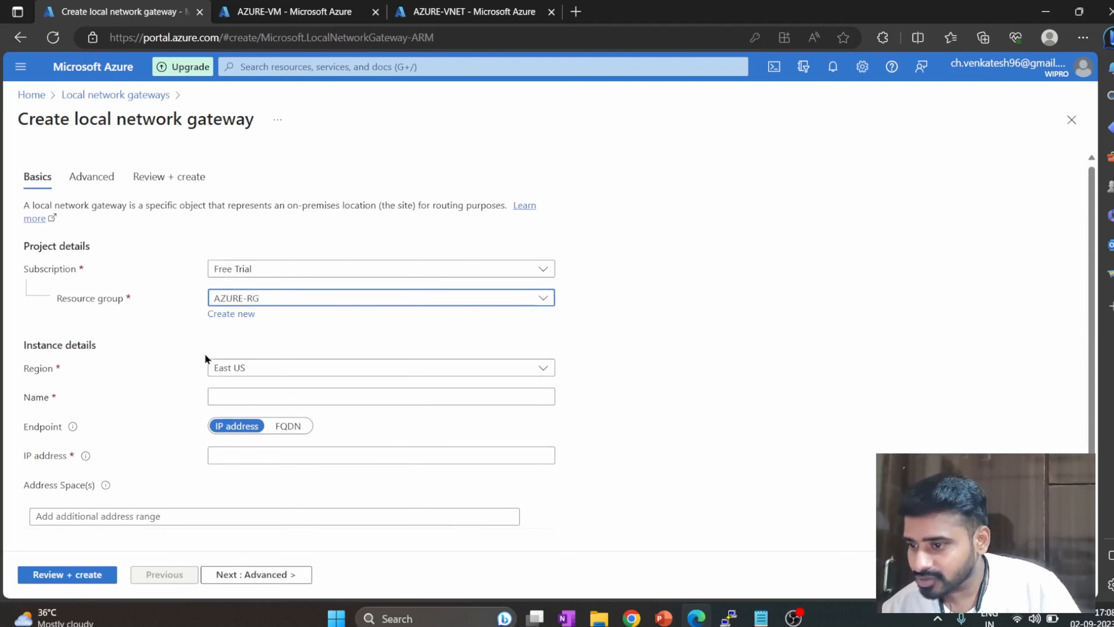
click(235, 395)
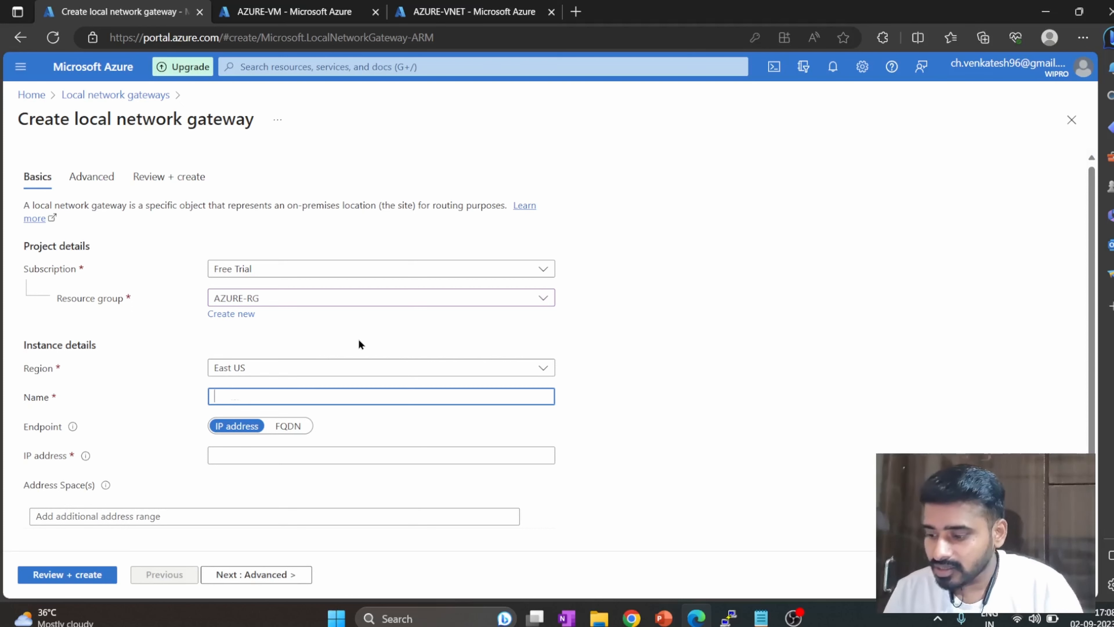
text(AWS)
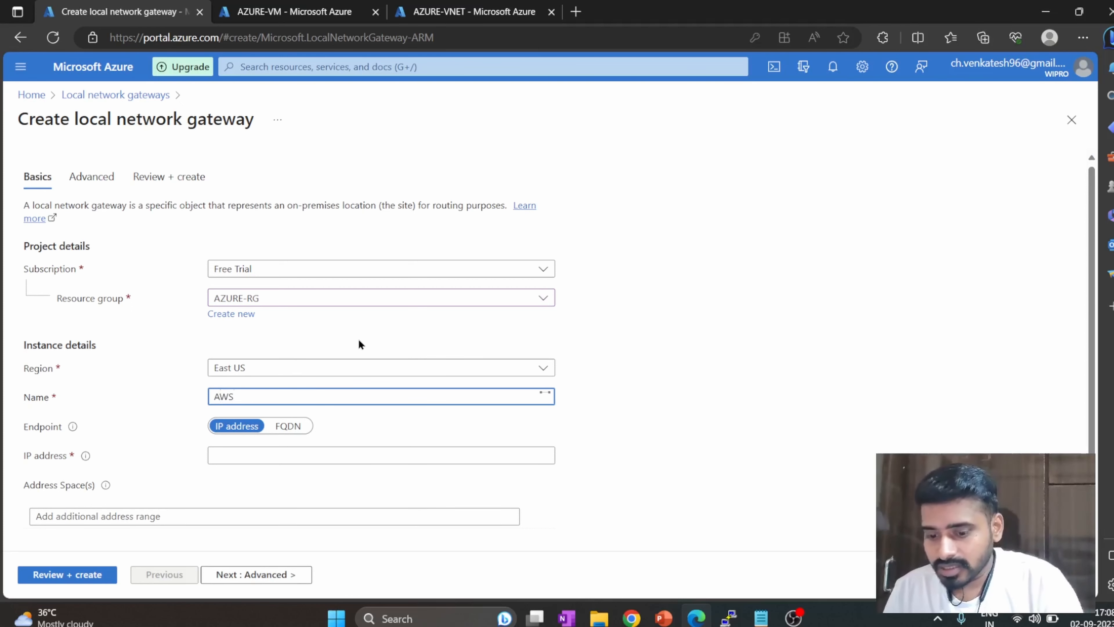
text(-)
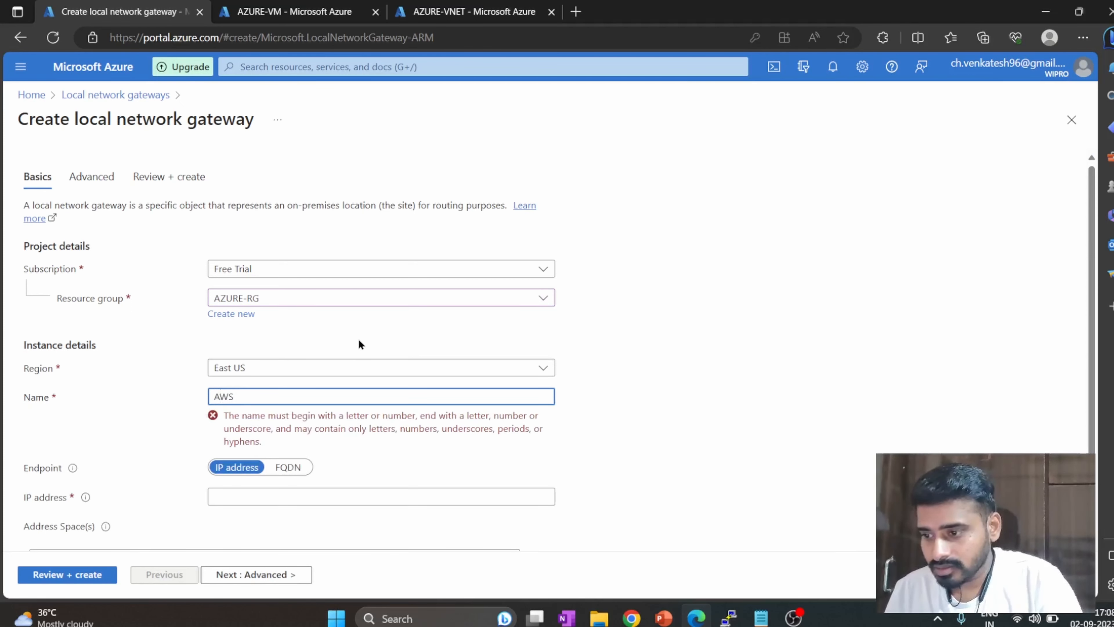
key(BackSpace)
key(BackSpace)
key(BackSpace)
text(ZURE)
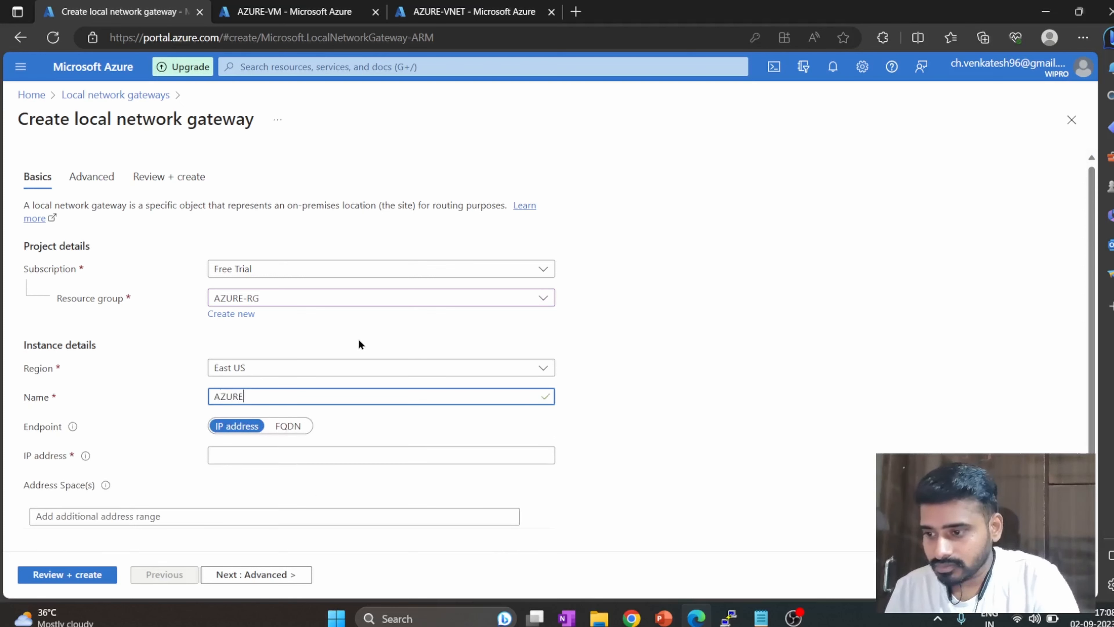
text(-AWS)
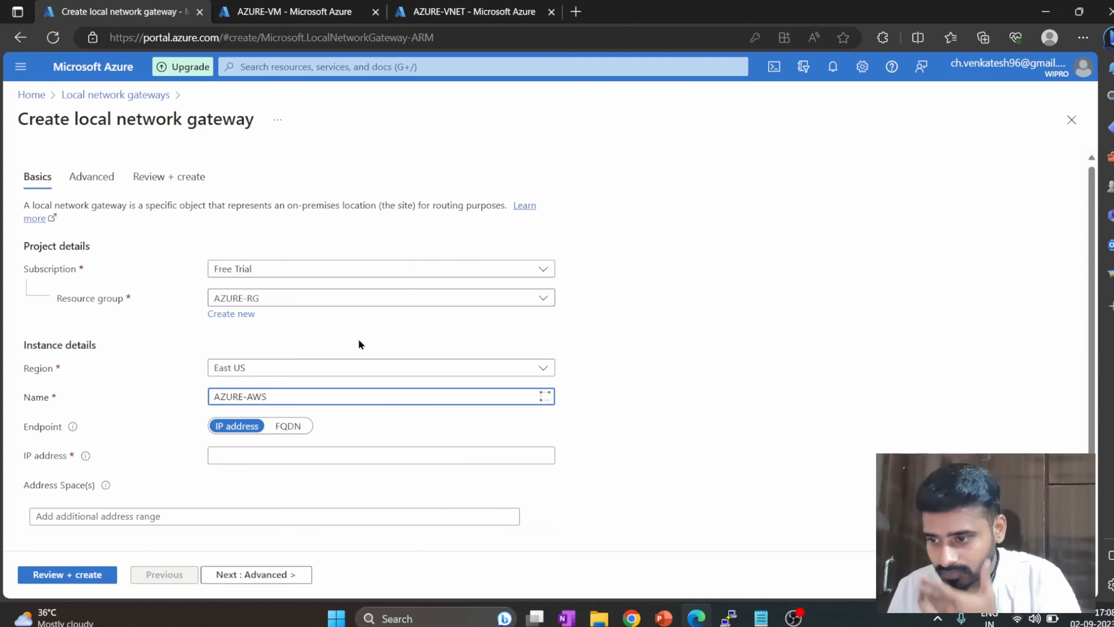
text(-L)
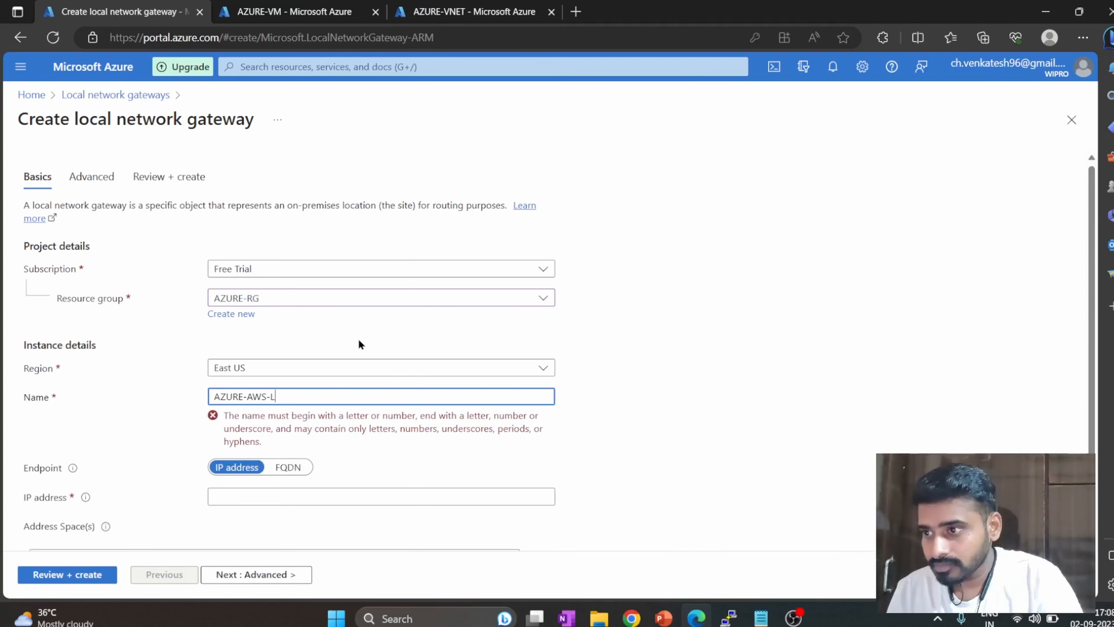
text(NG)
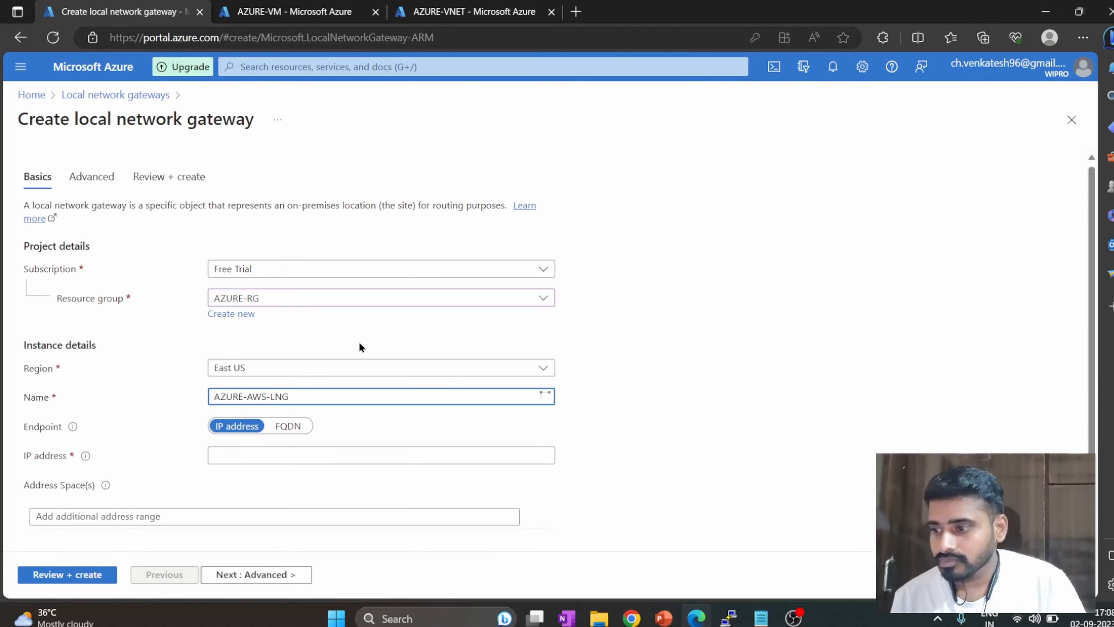
Set the local network gateway's IP address to 34.228.91.164, copied from Tunnel 1's outside IP address in the AWS VPN connection's tunnel details.
click(358, 451)
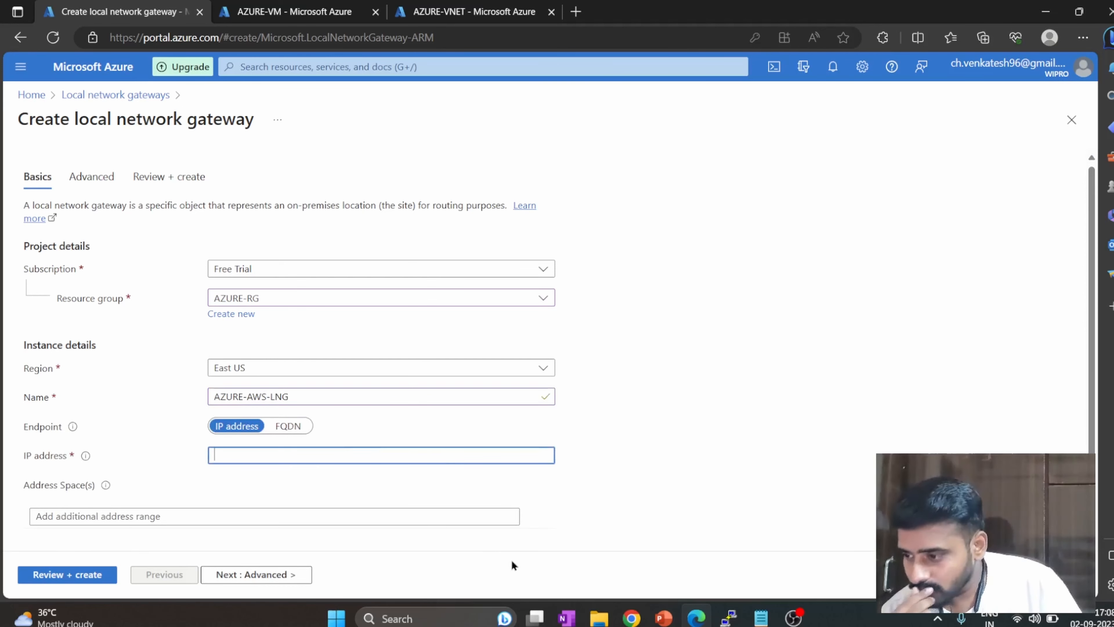
mouse_move(632, 617)
click(616, 564)
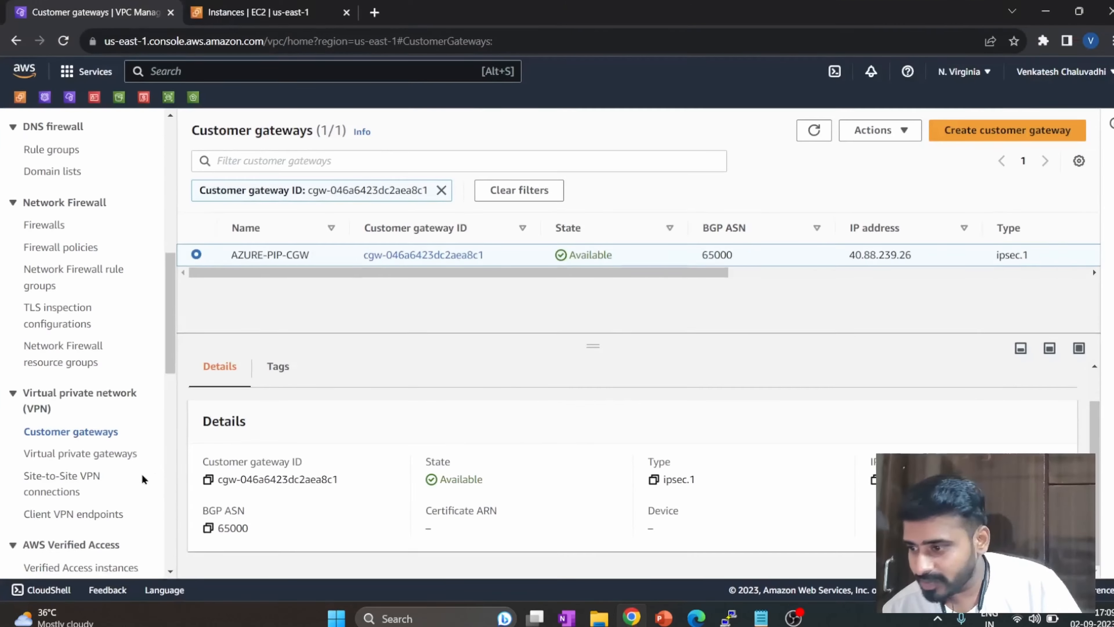
click(62, 477)
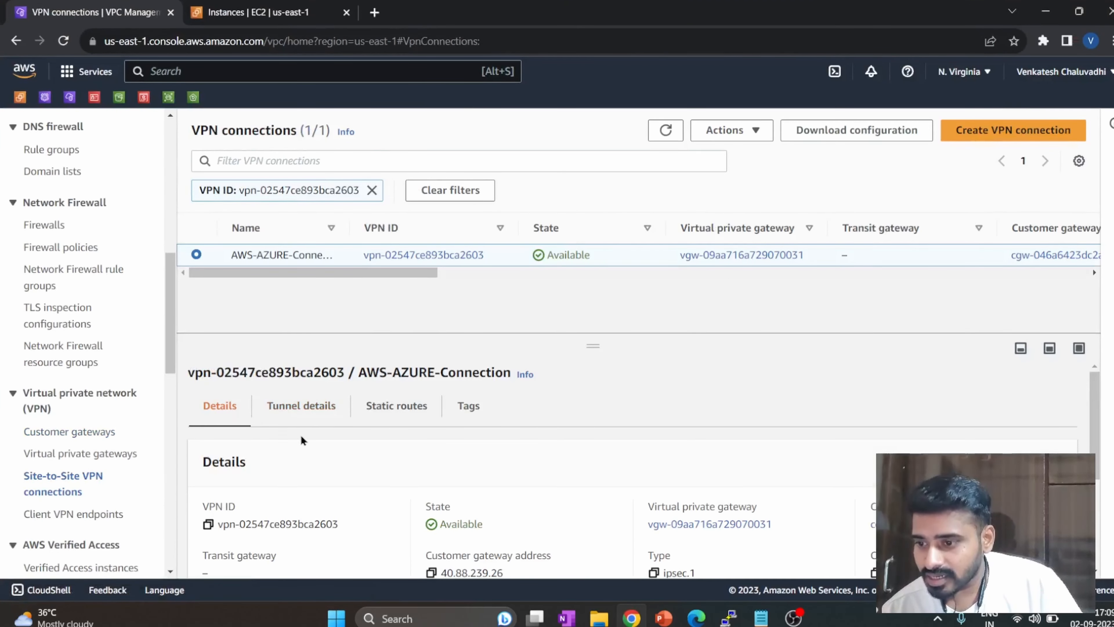
click(309, 404)
scroll(294, 430, down, 2)
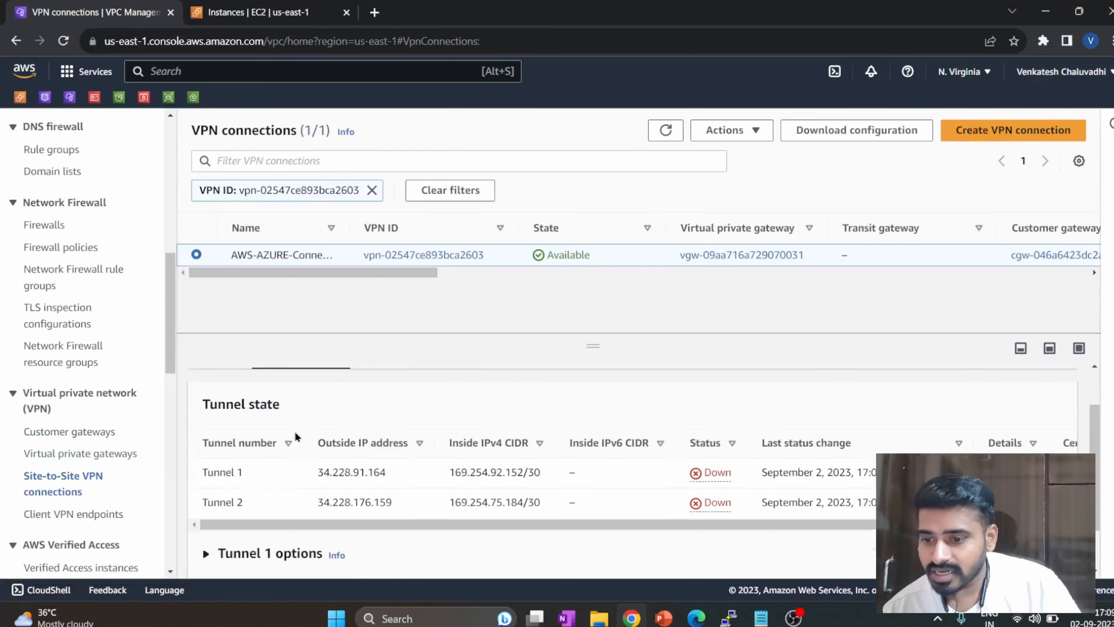
drag(369, 459, 322, 461)
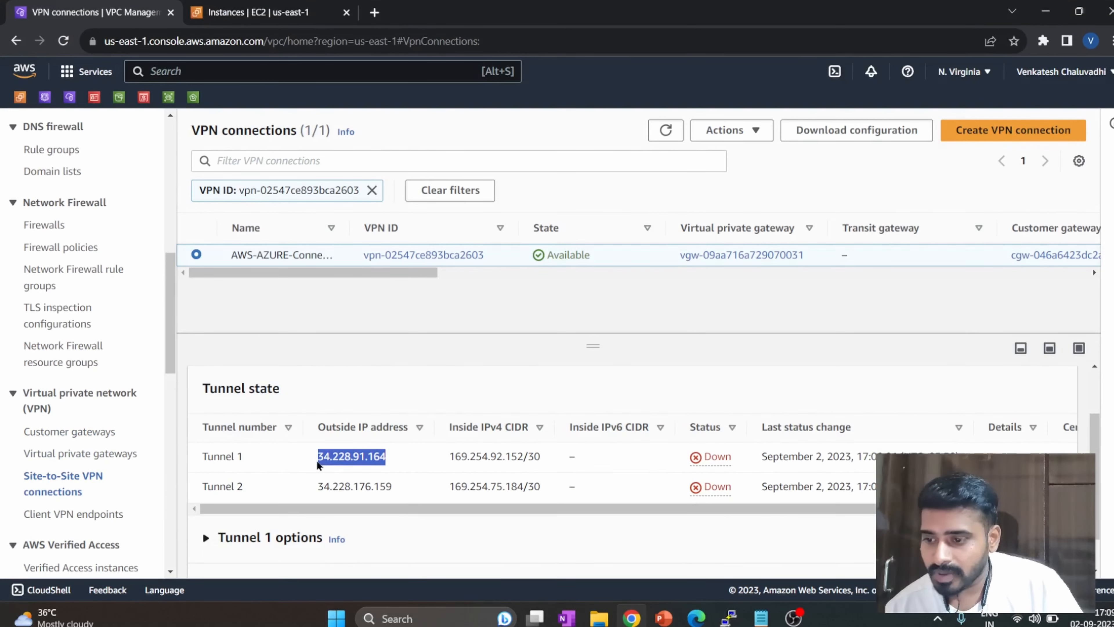
key(ctrl+c)
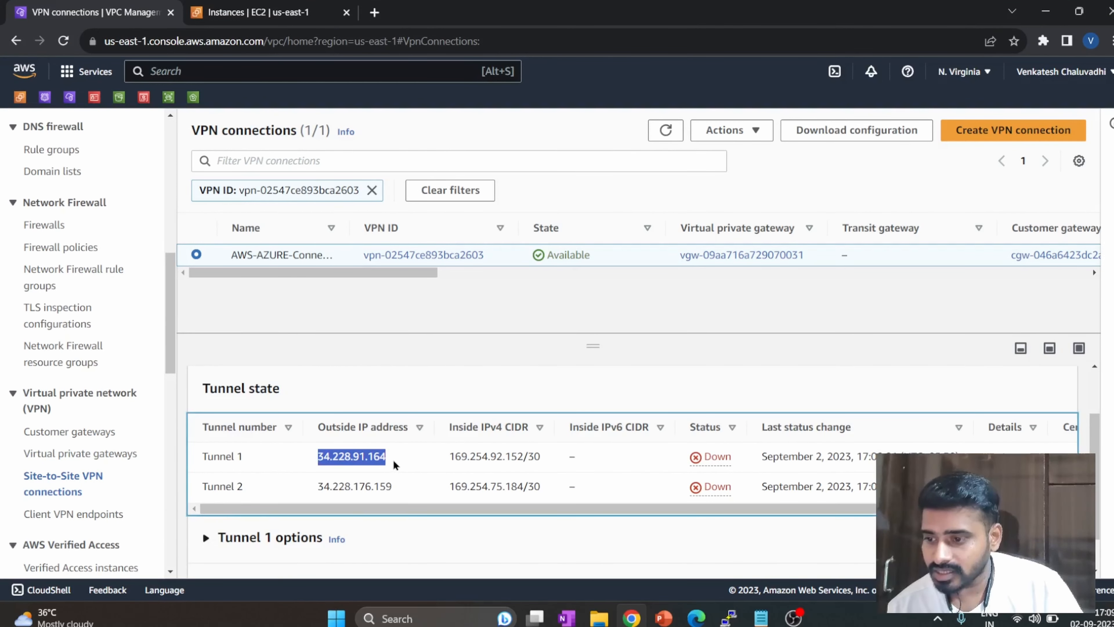
key(alt+Tab)
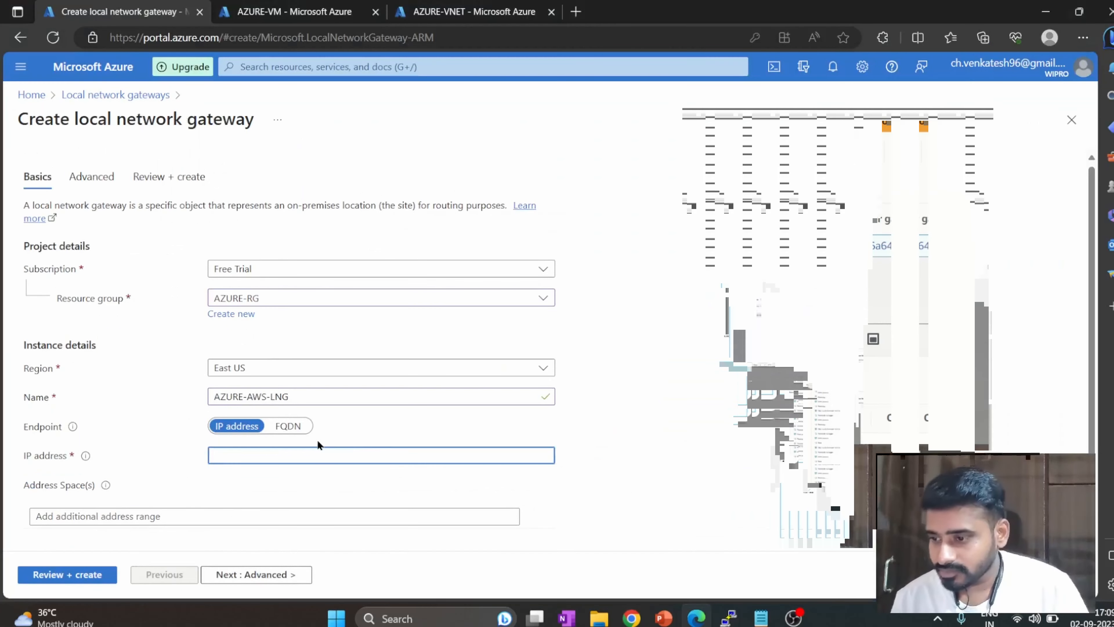
key(ctrl+v)
Set the local network gateway's address space to 10.0.0.0/16, copied from the IPv4 CIDR of AWS-vpc in the AWS console.
click(311, 511)
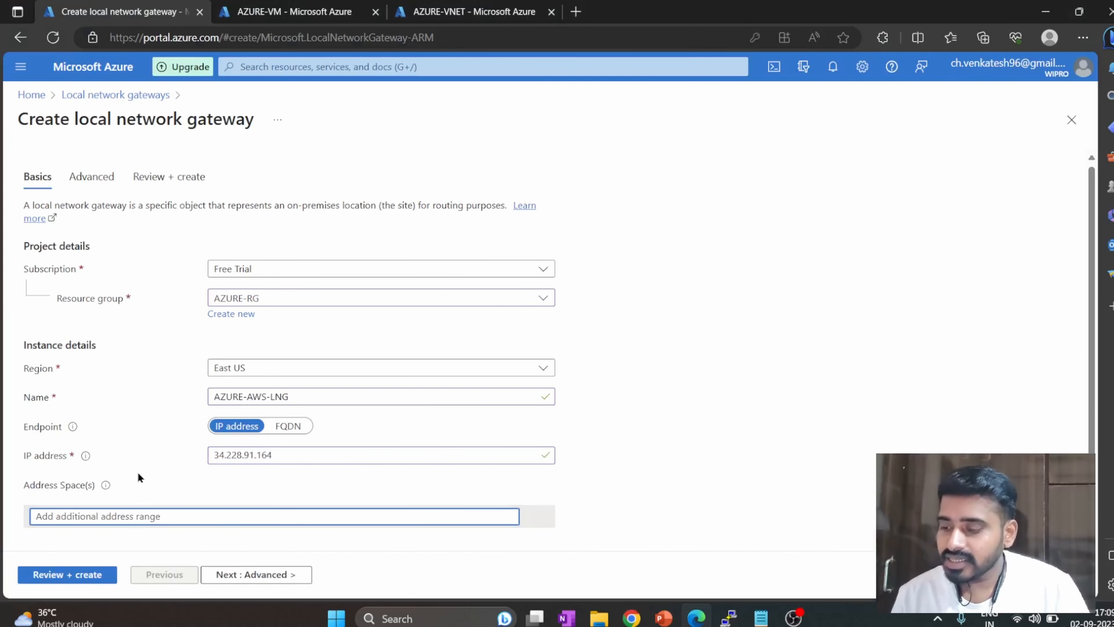
key(alt+Tab)
scroll(60, 290, up, 10)
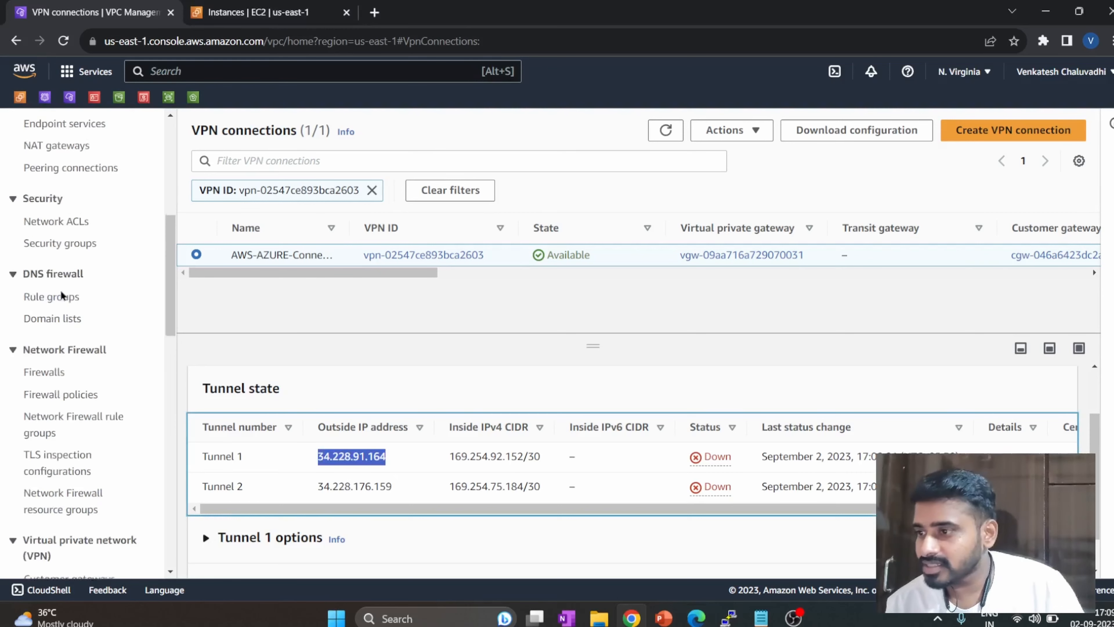
click(47, 183)
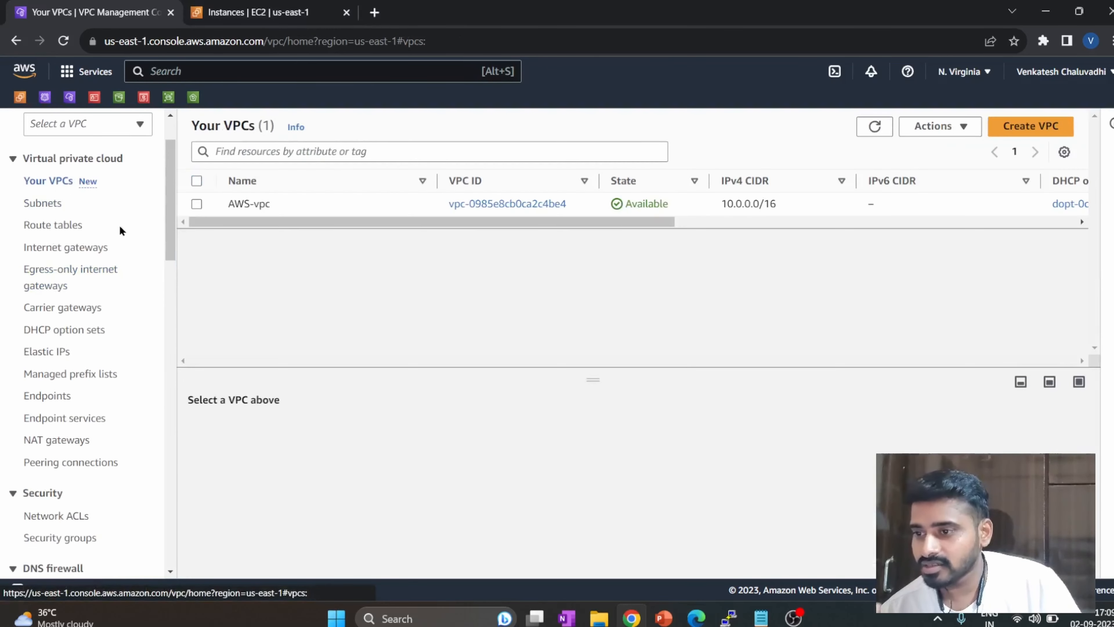
click(197, 203)
drag(792, 204, 702, 206)
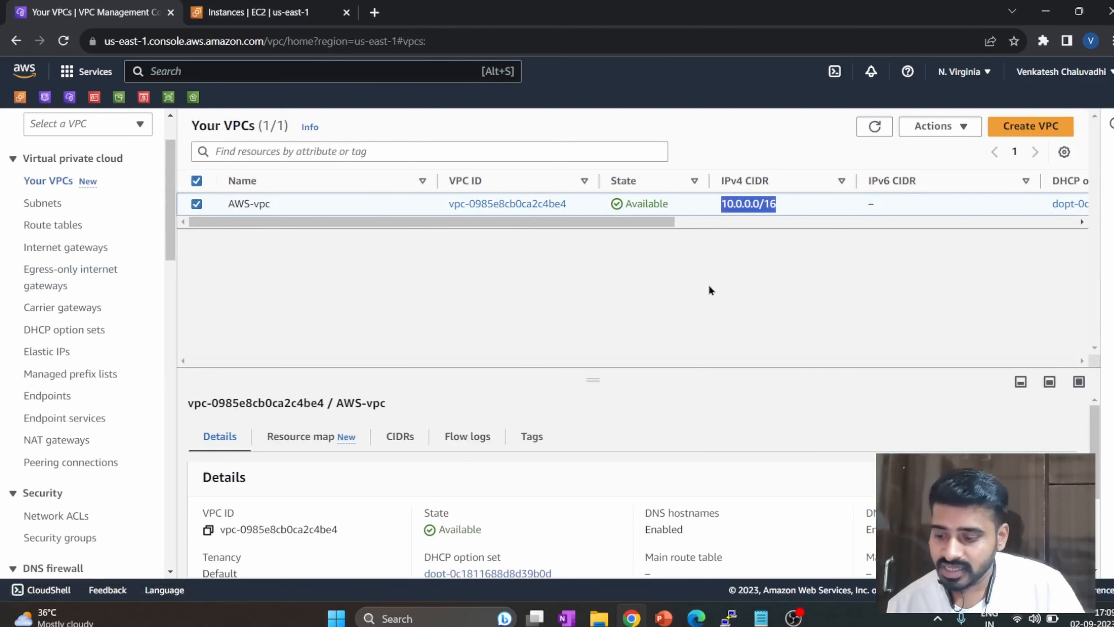
key(alt+Tab)
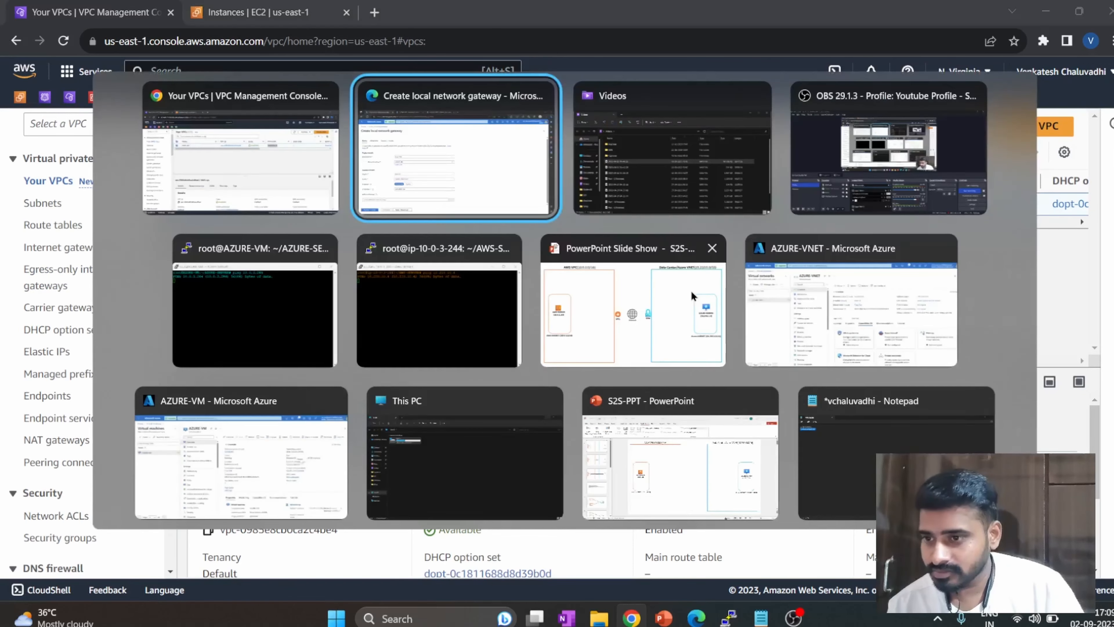
key(ctrl+v)
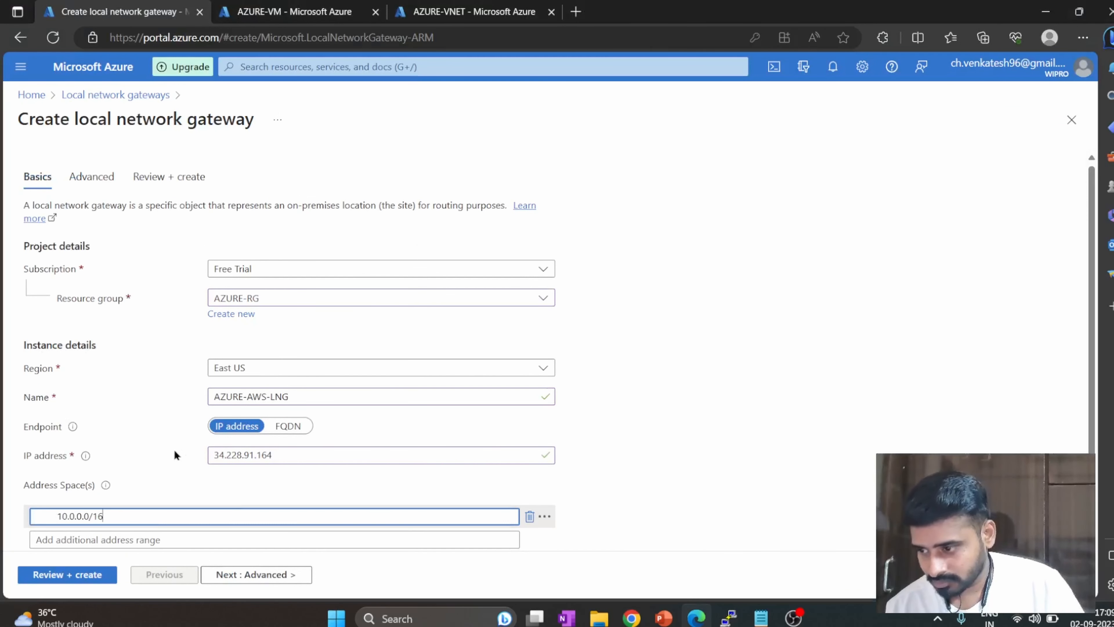
mouse_move(111, 491)
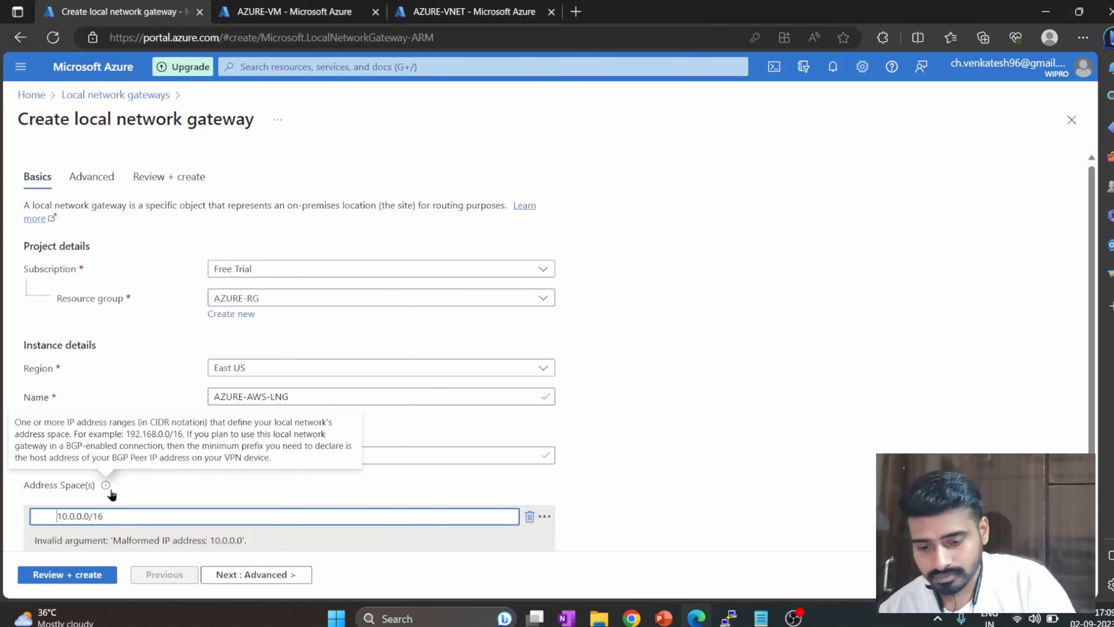
key(BackSpace)
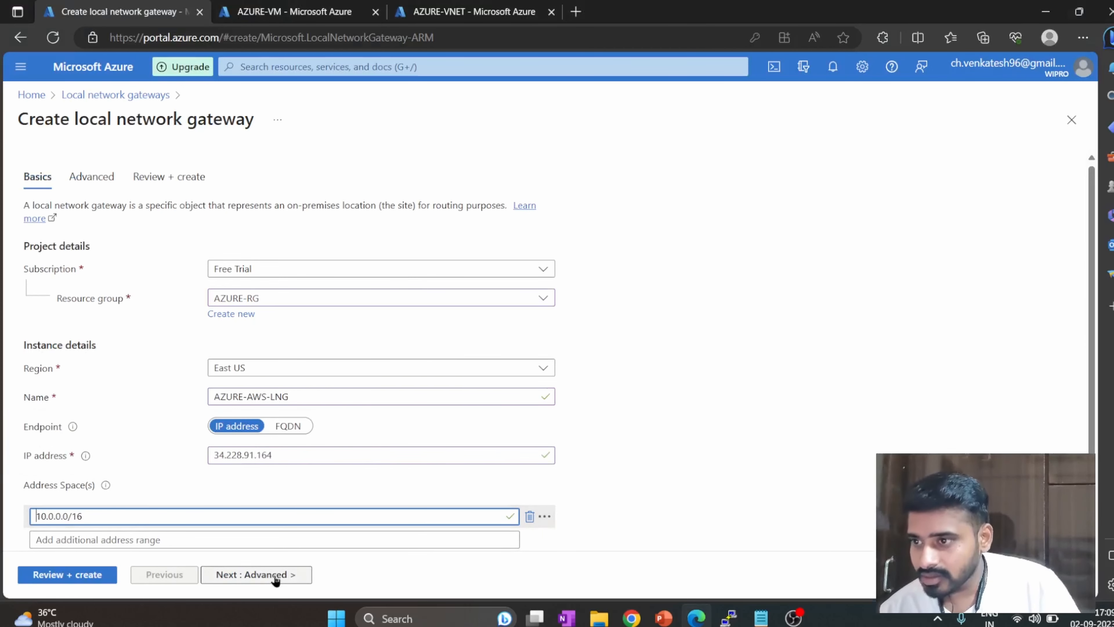
Leave BGP settings unconfigured, then review and create the AZURE-AWS-LNG local network gateway.
click(275, 578)
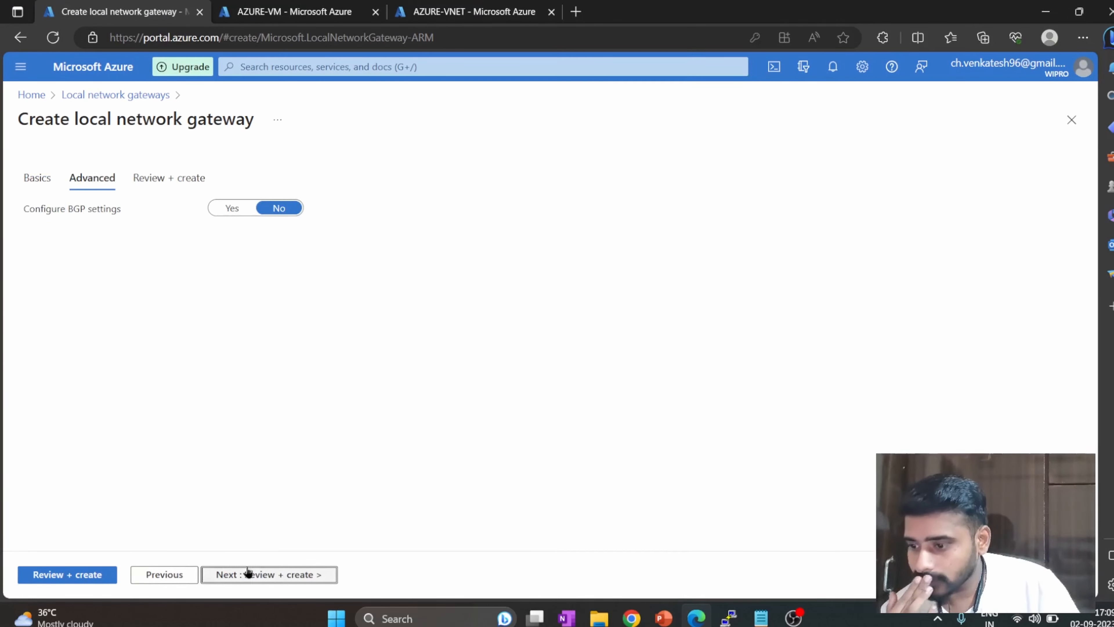
click(241, 574)
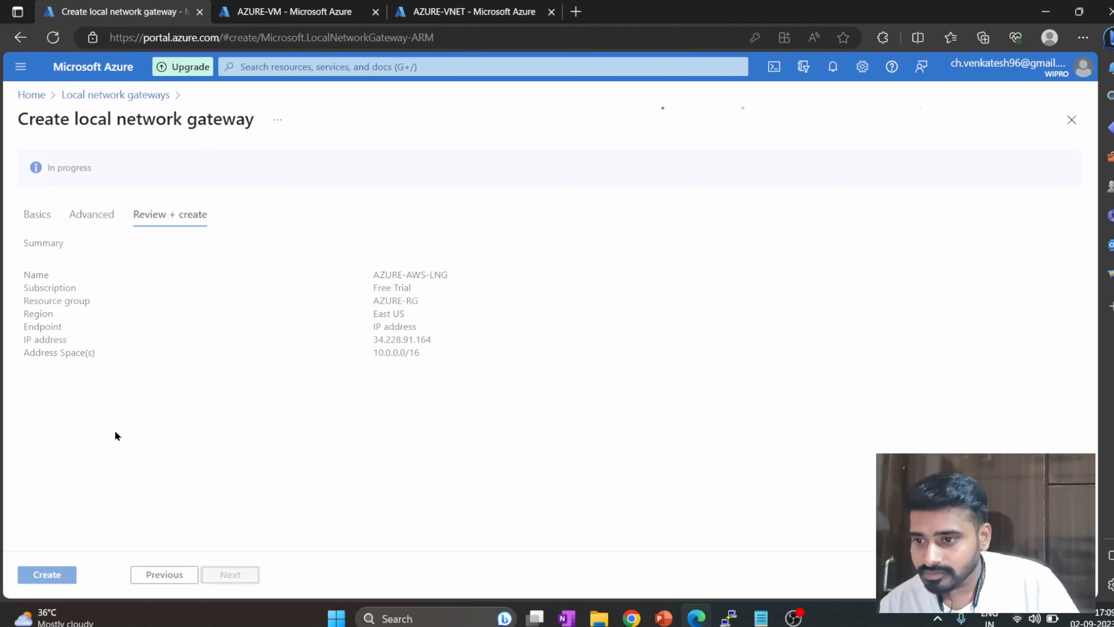
click(27, 578)
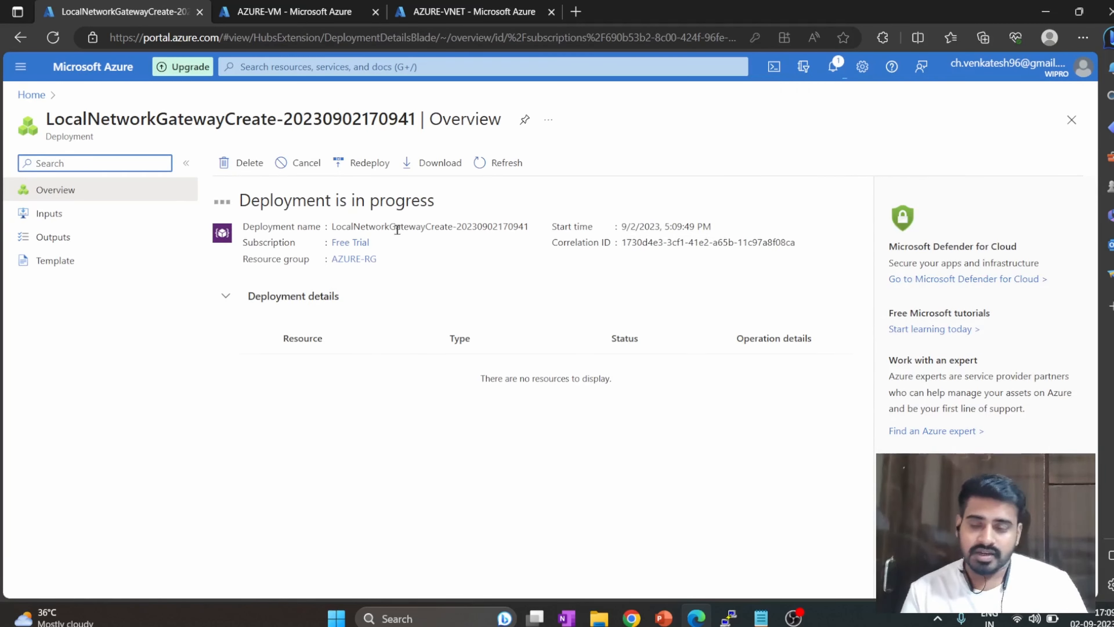
Open the AZURE-VNG virtual network gateway in the browser tab that shows AZURE-VM.
click(466, 66)
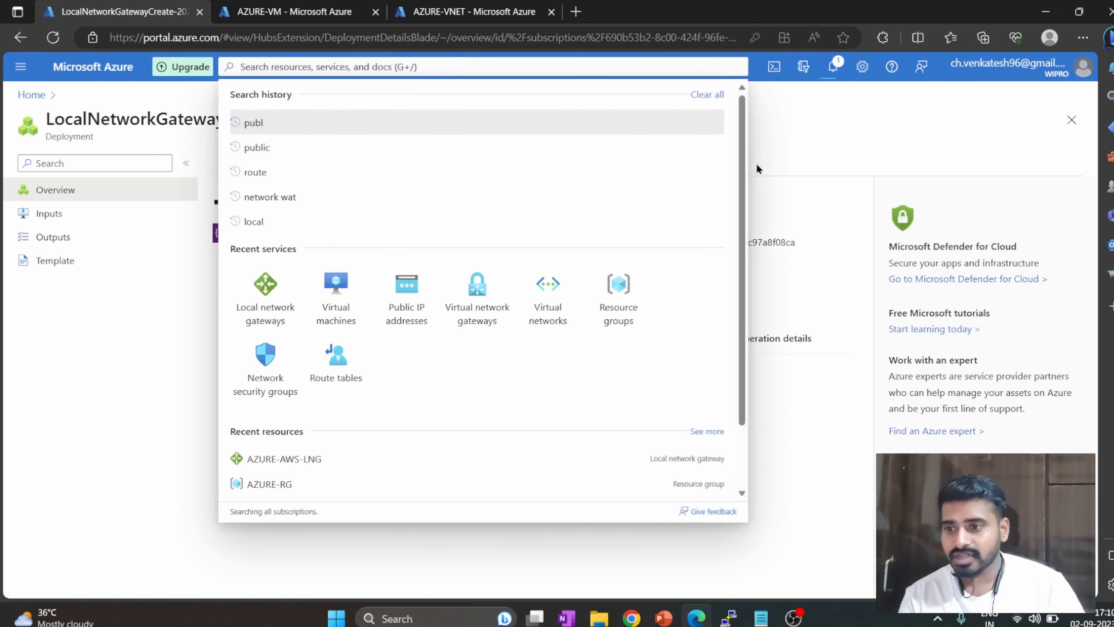
click(809, 145)
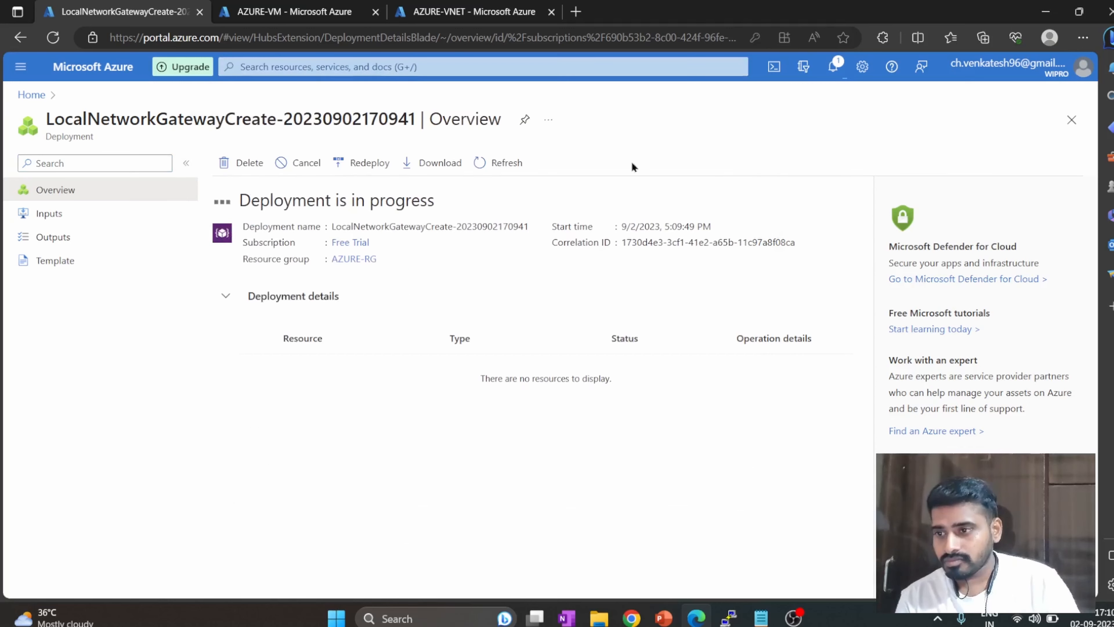
click(304, 11)
click(328, 67)
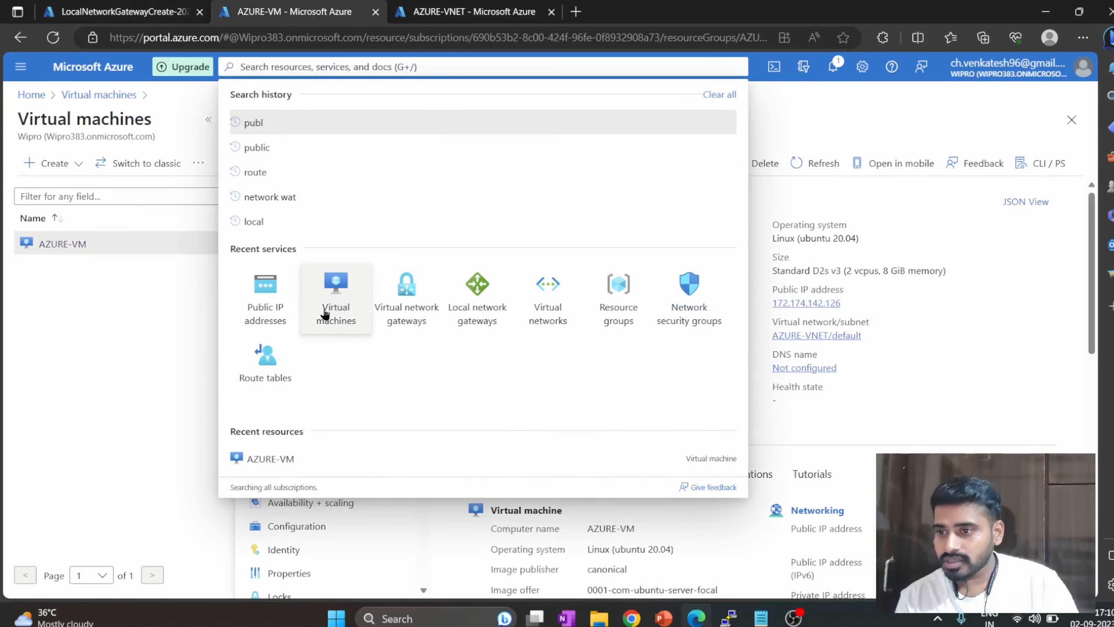
click(406, 314)
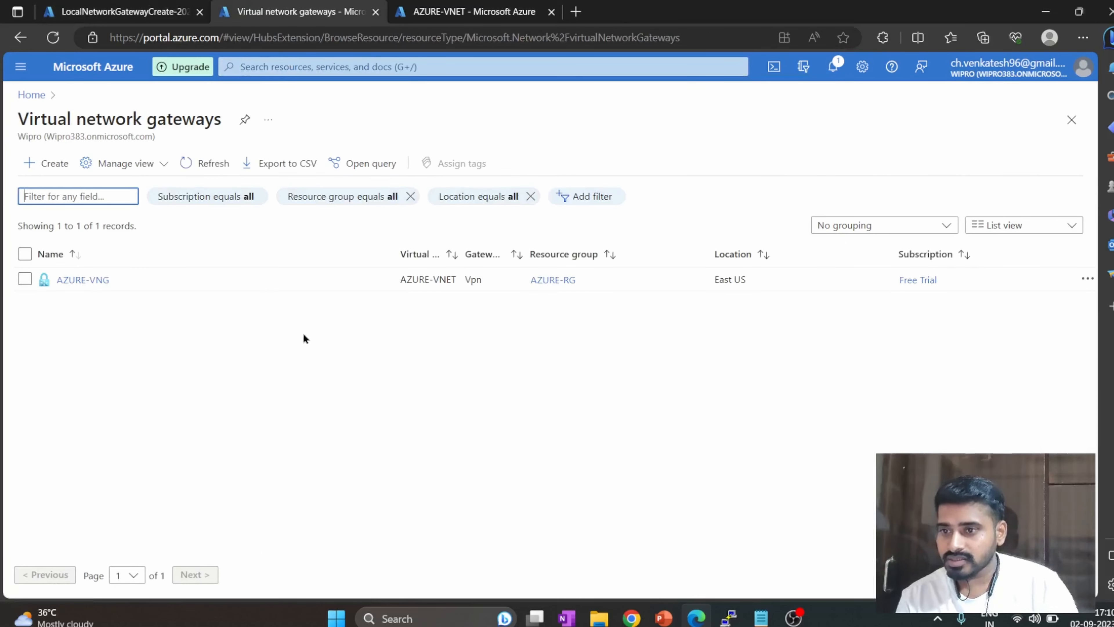
click(99, 281)
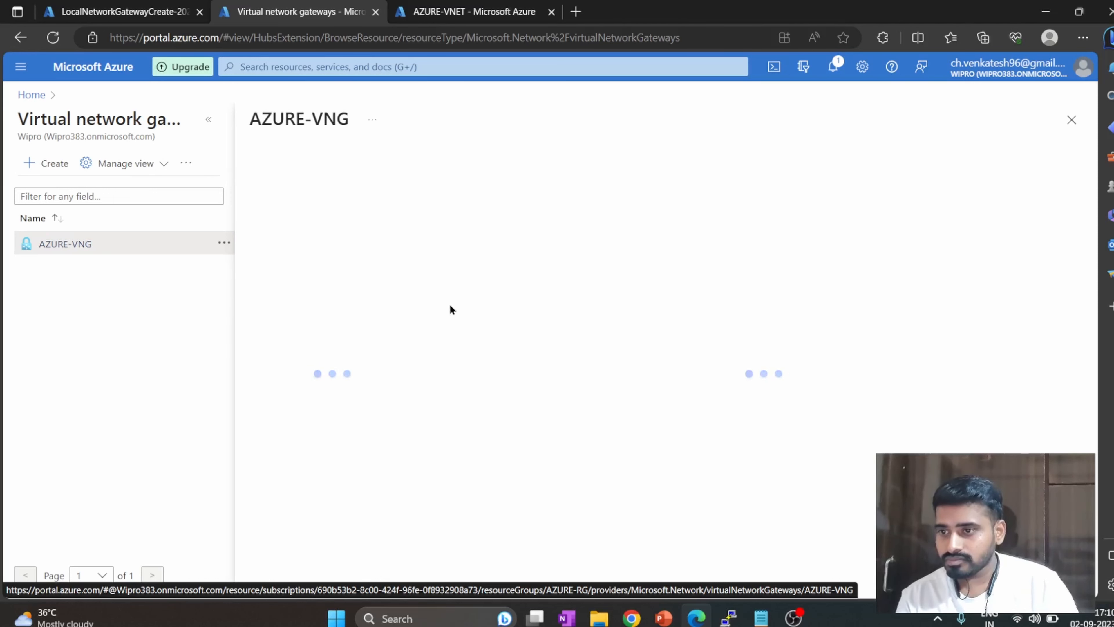
Check the local network gateway deployment, then start adding a new connection to AZURE-VNG.
click(125, 11)
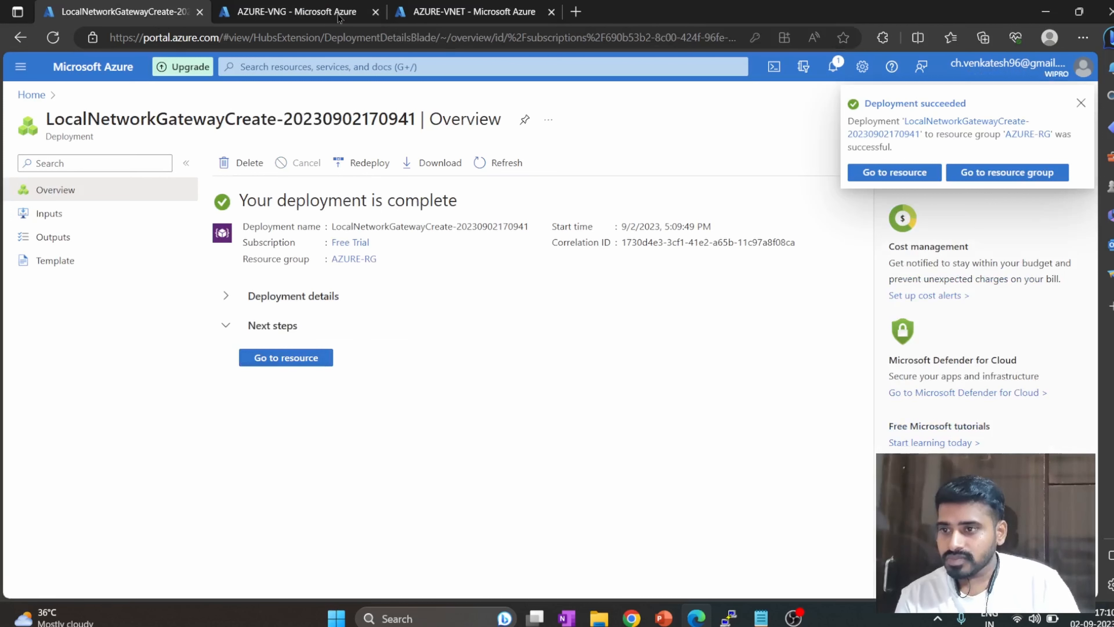
click(315, 5)
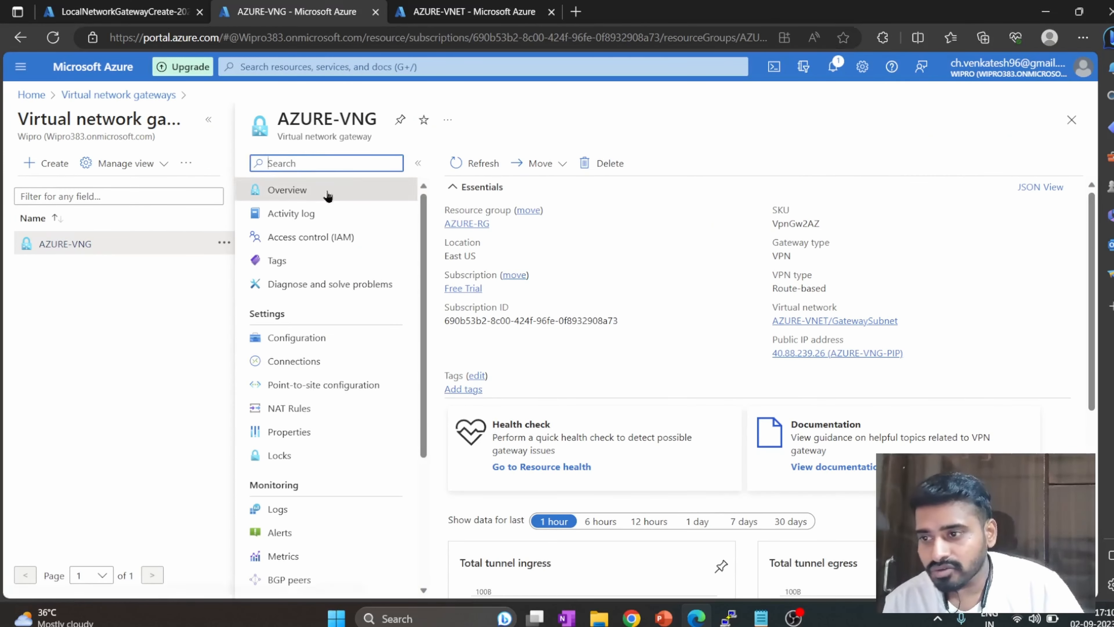
click(317, 367)
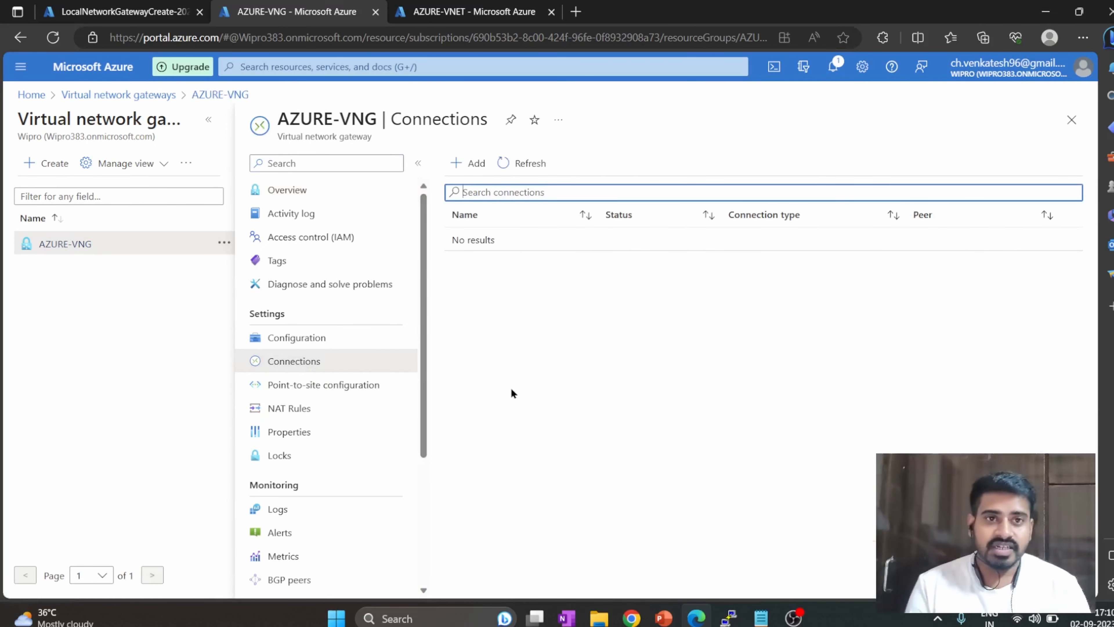
click(470, 163)
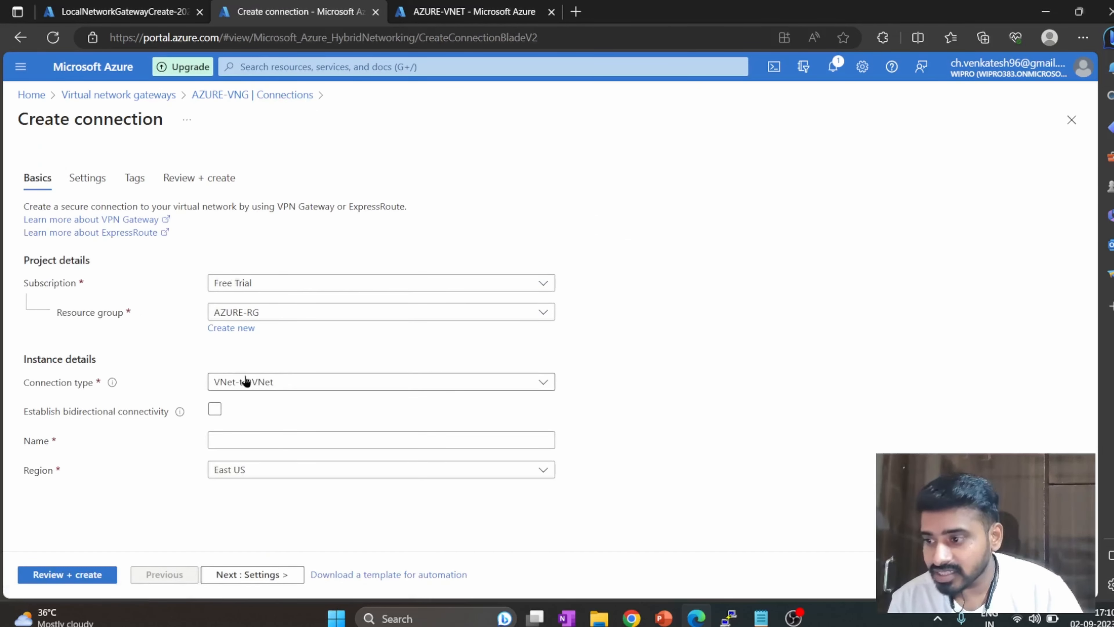
Set the connection type to Site-to-site (IPsec) and name the connection AZURE-AWS-S2S.
click(248, 381)
click(264, 426)
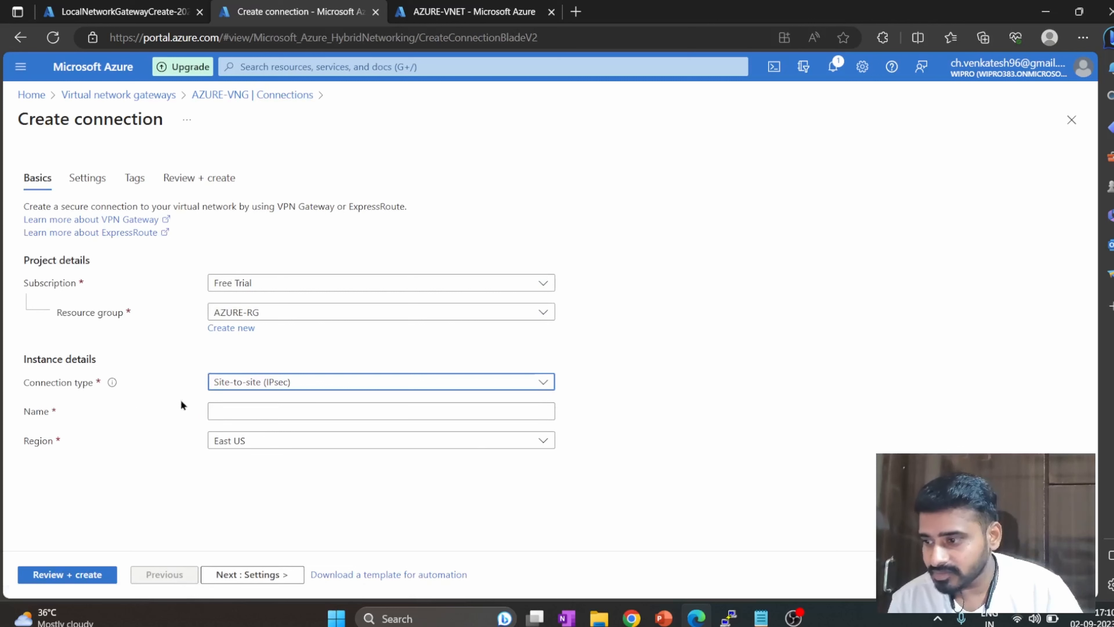
click(212, 403)
text(A)
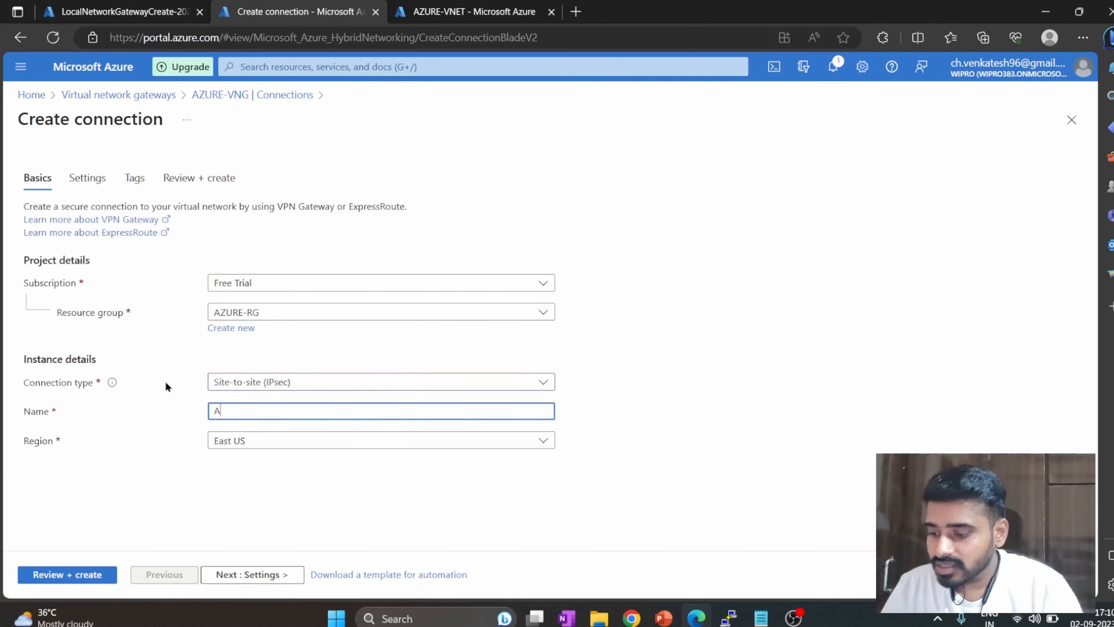
text(ZURE-)
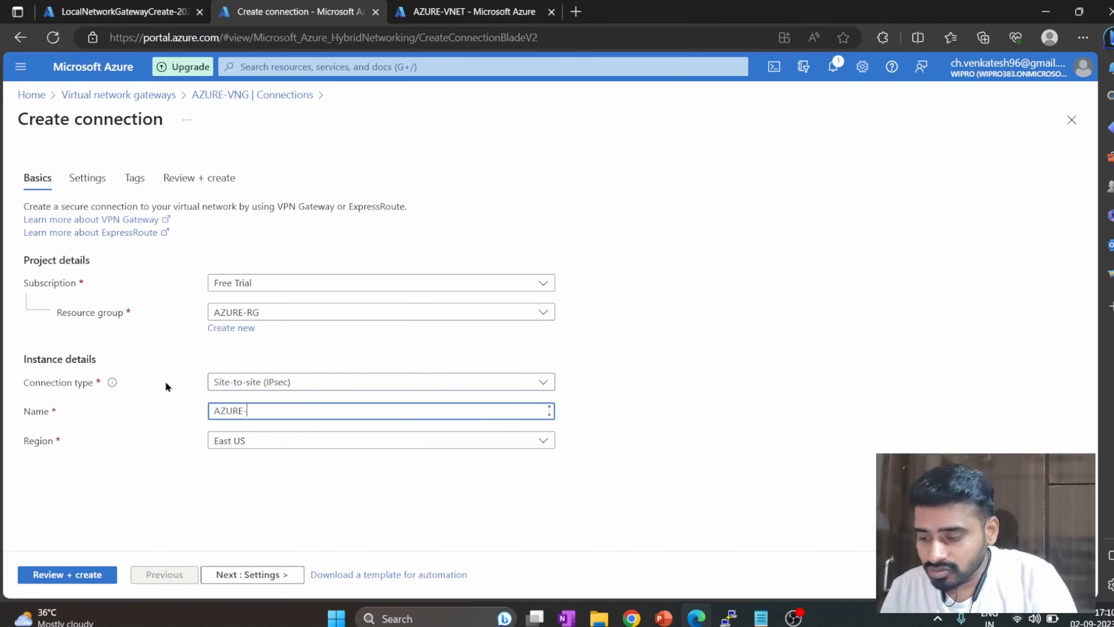
text(AWS-S2S)
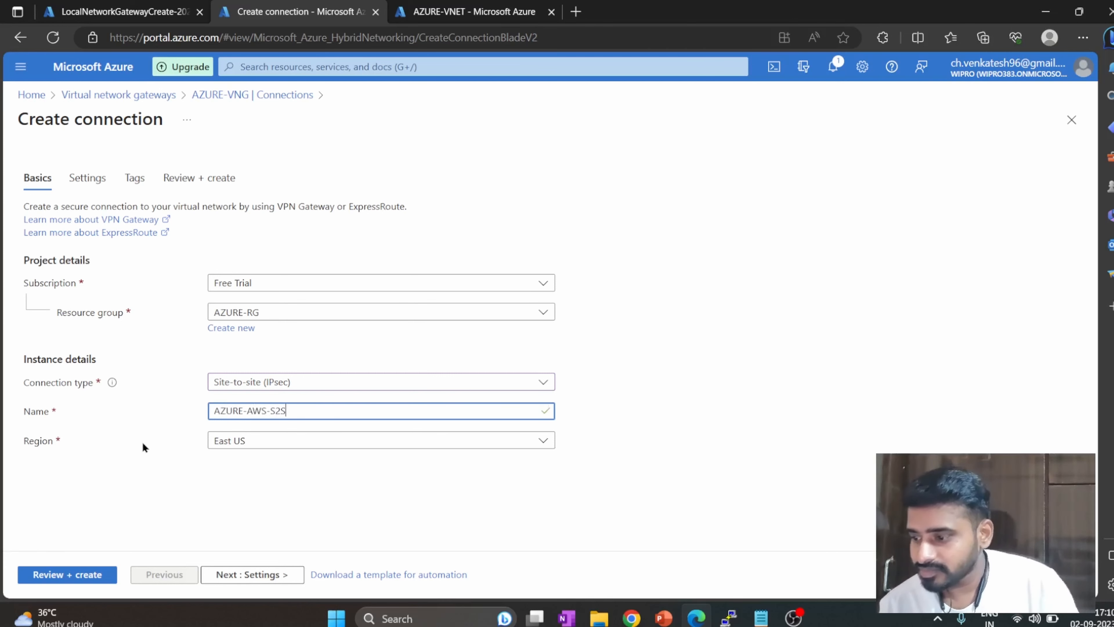
In the connection's settings, choose AZURE-VNG as virtual network gateway and AZURE-AWS-LNG as local network gateway.
click(230, 574)
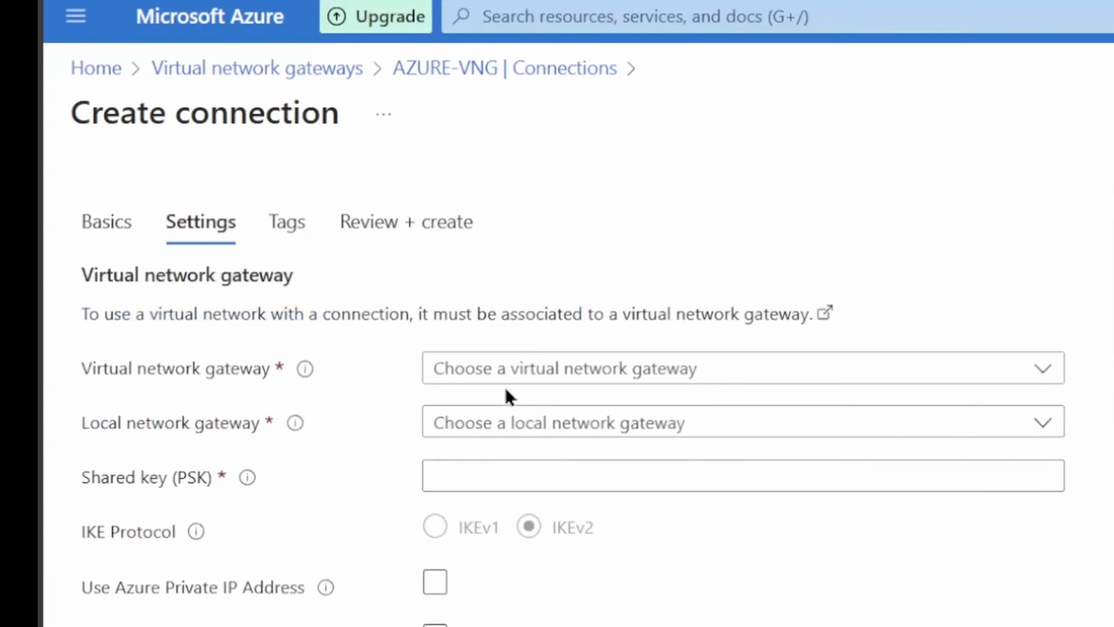
click(246, 259)
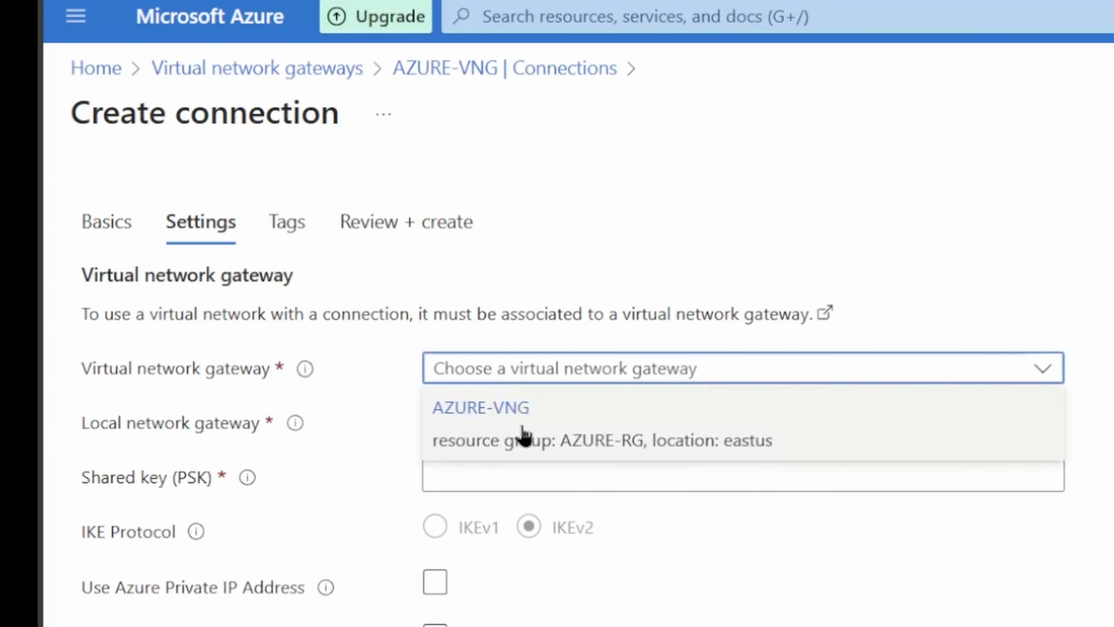
click(524, 434)
click(502, 426)
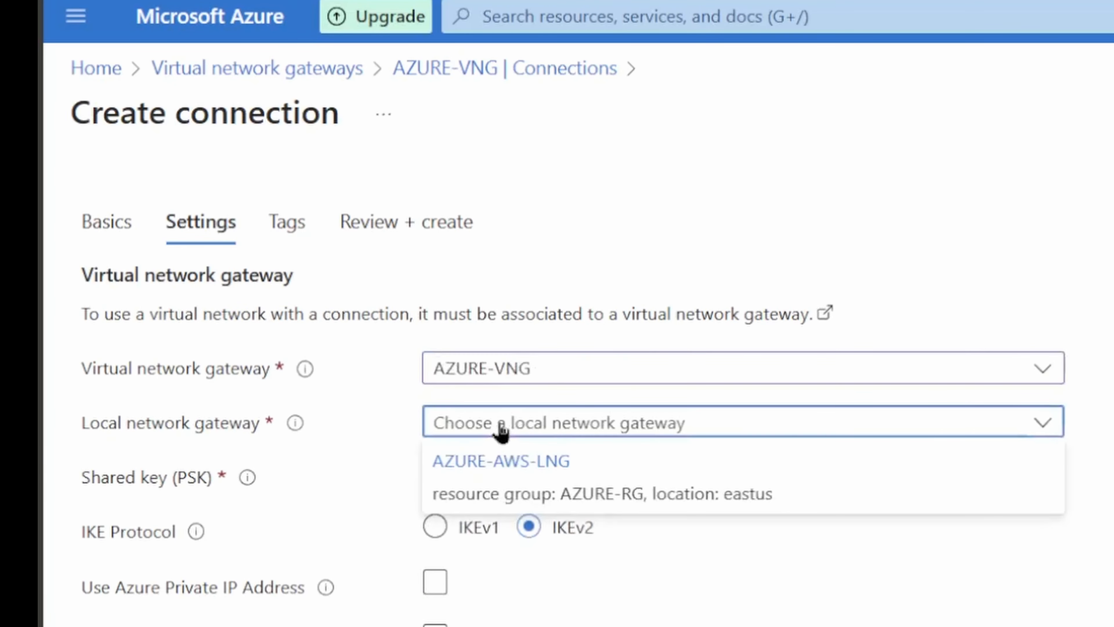
click(555, 485)
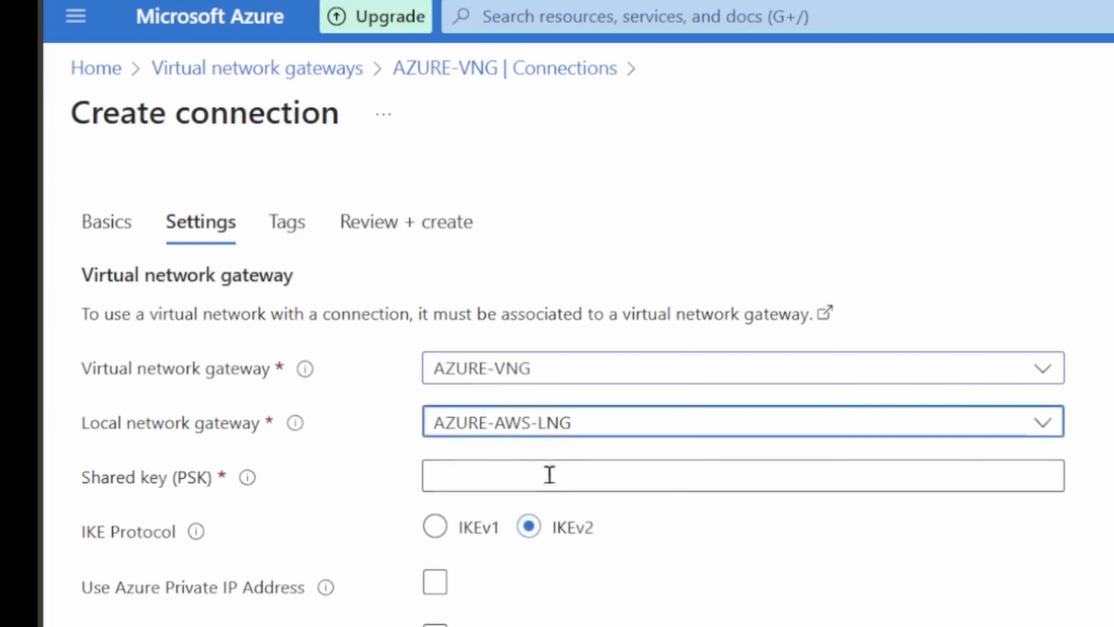
Switch to the AWS console and open the Site-to-Site VPN connections.
click(457, 465)
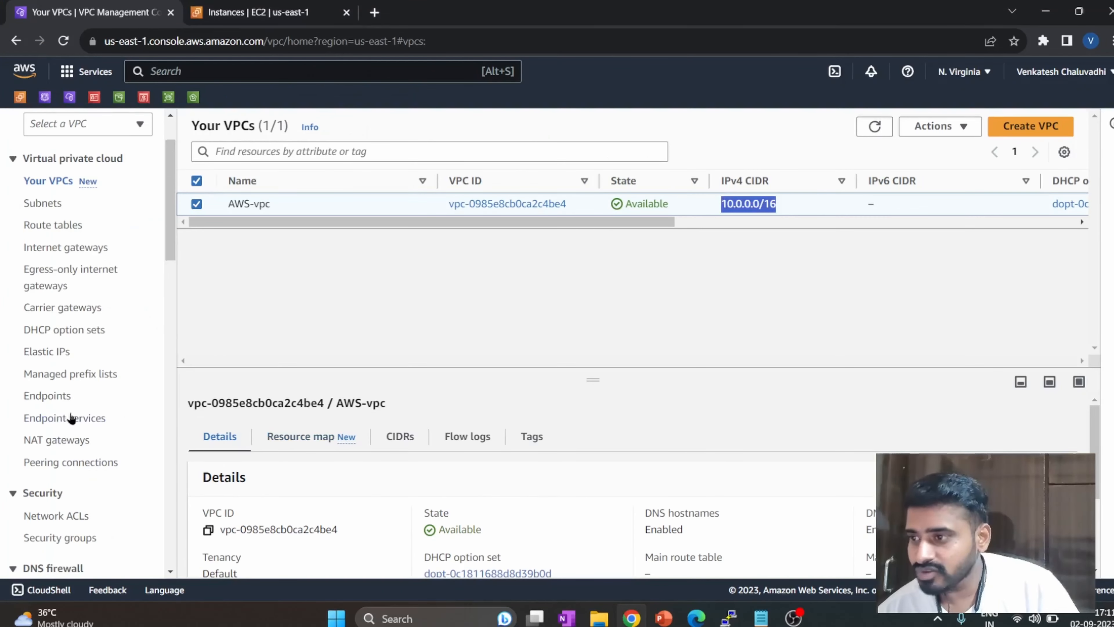
scroll(74, 307, down, 9)
scroll(74, 412, down, 1)
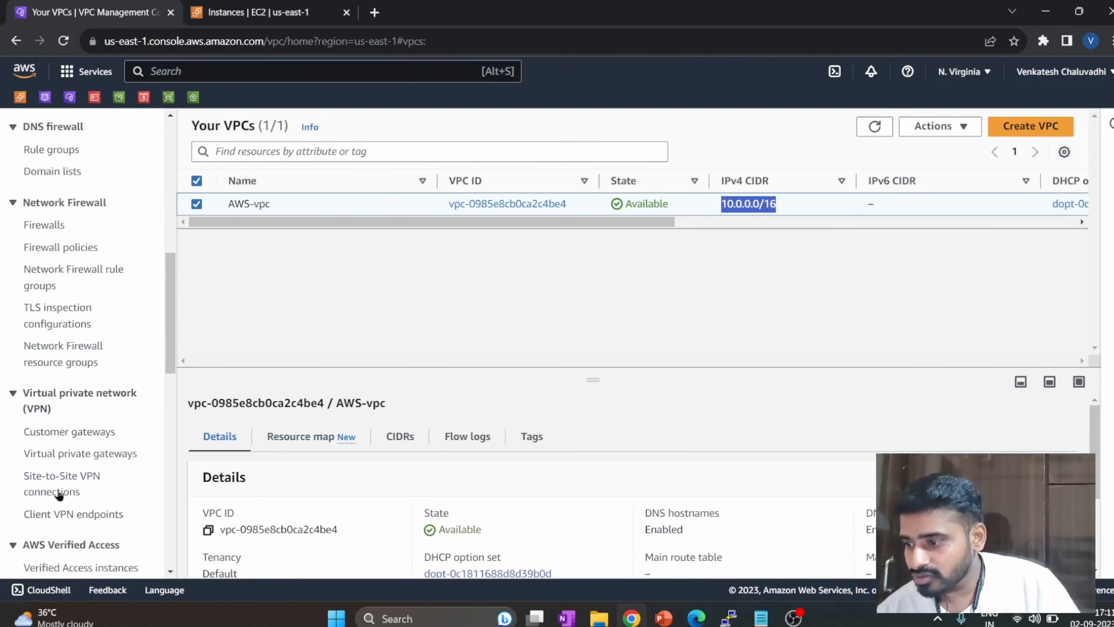
click(62, 484)
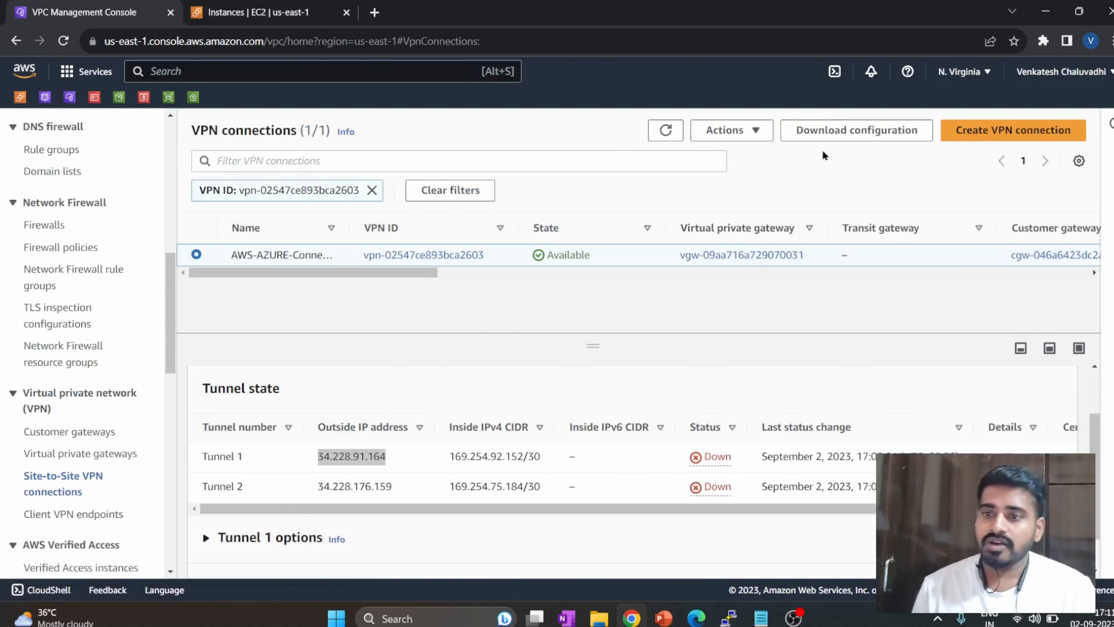
Download the VPN connection's configuration for vendor Cisco Systems, Inc., platform ISR Series Routers, software IOS 12.4+ and IKE version ikev1.
click(831, 137)
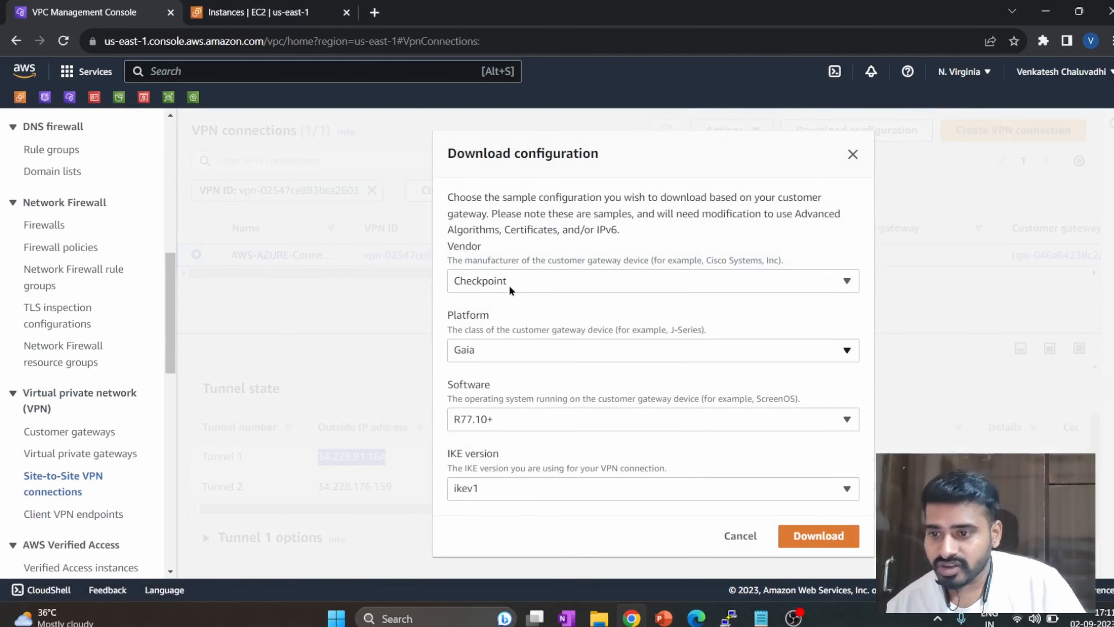
click(510, 283)
click(533, 374)
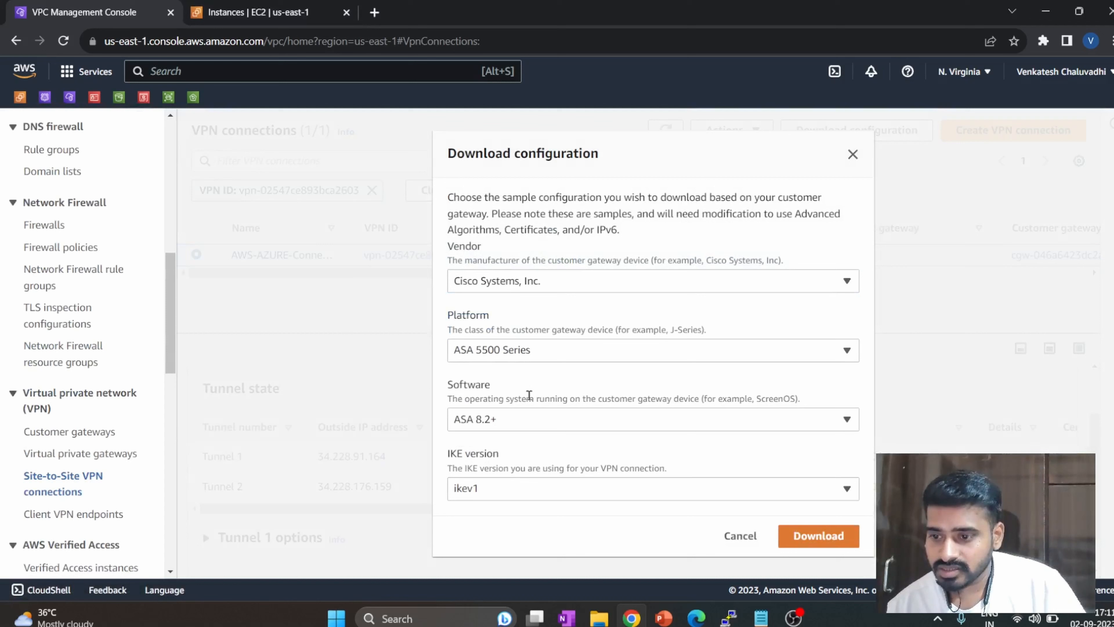
click(538, 350)
click(530, 488)
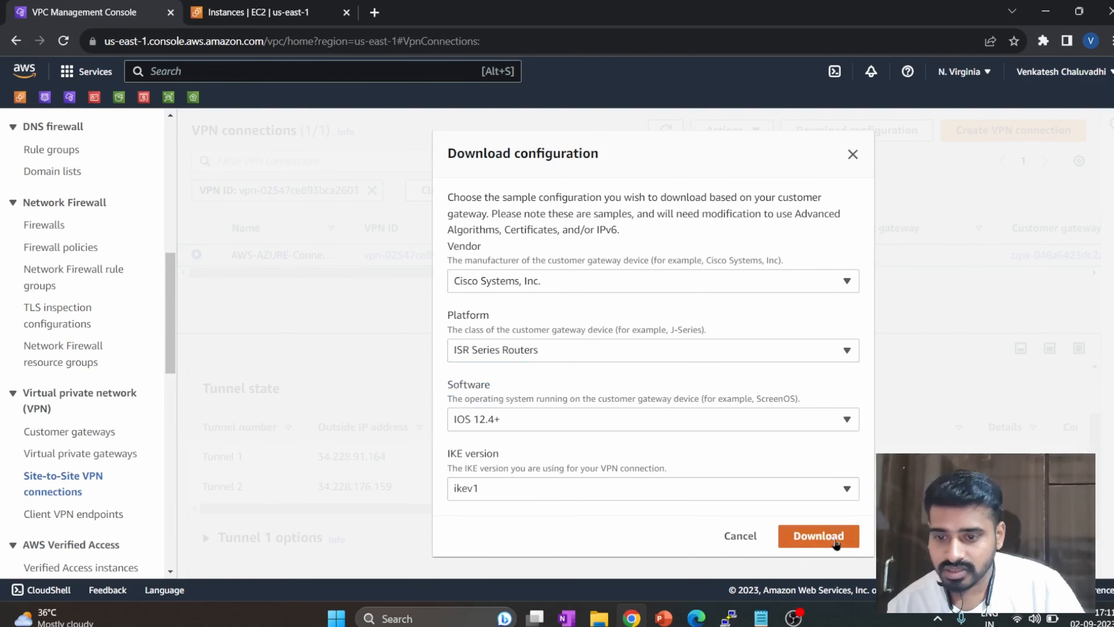
click(836, 544)
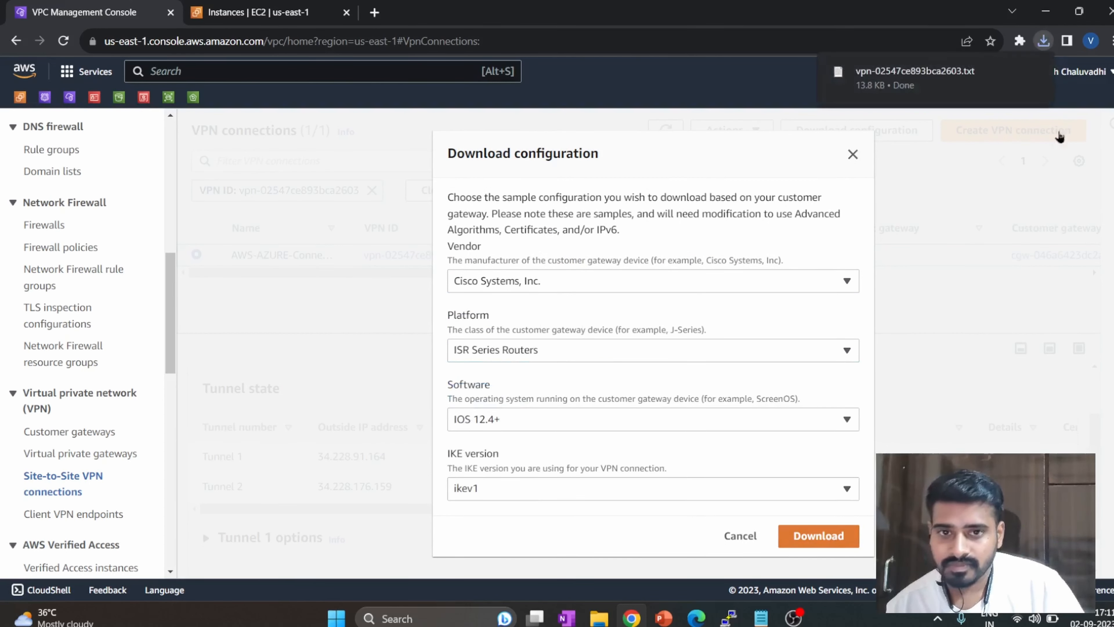
Open the downloaded VPN configuration file and locate the IKE configuration of IPSec Tunnel #1.
click(1033, 77)
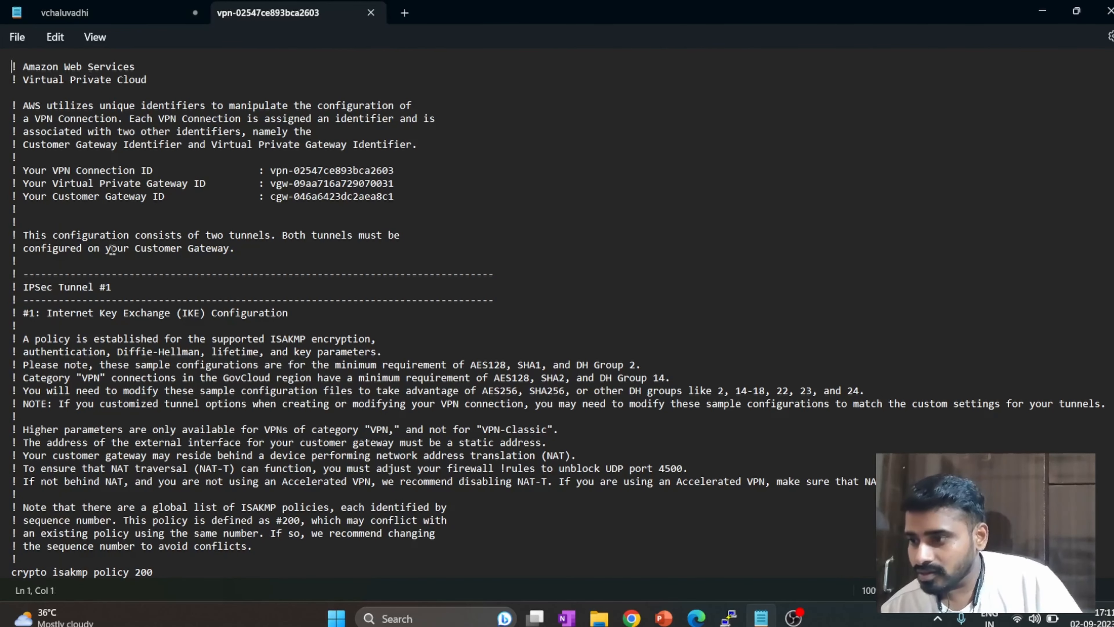
drag(114, 288, 28, 289)
scroll(135, 328, down, 6)
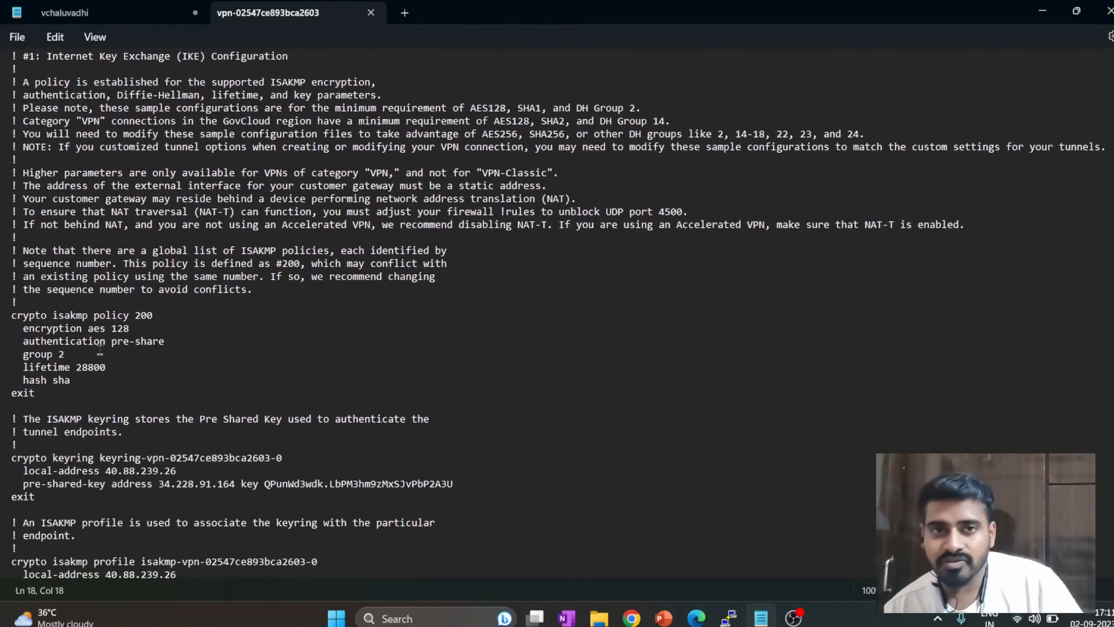
Return to the AWS console, dismiss the configuration download dialog and review Tunnel 1 and Tunnel 2 in the tunnel state list.
key(alt+Tab)
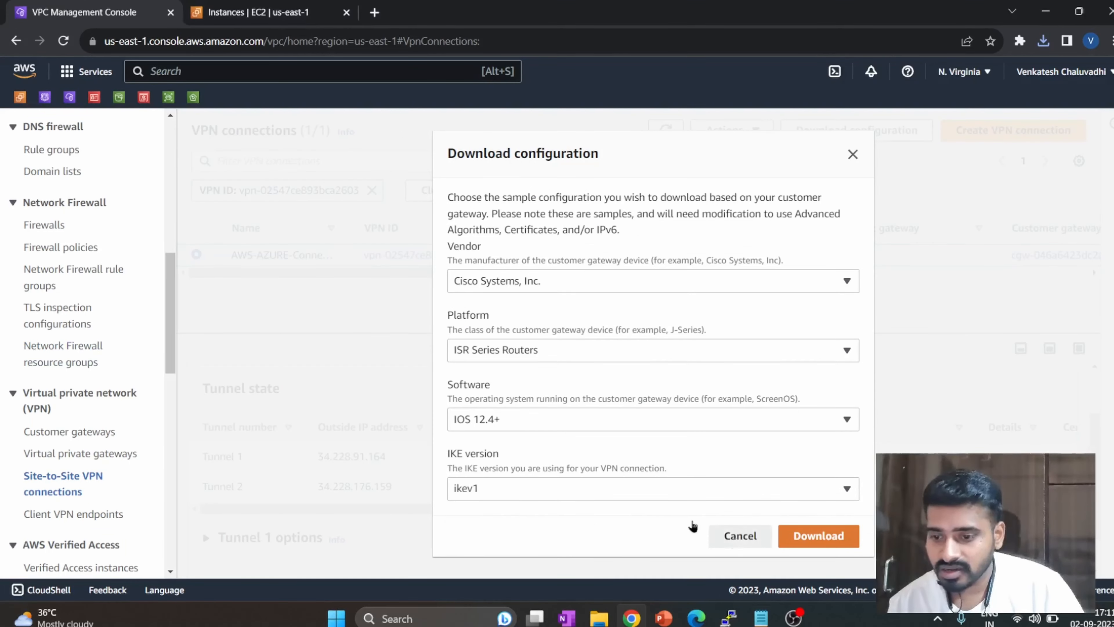
click(739, 535)
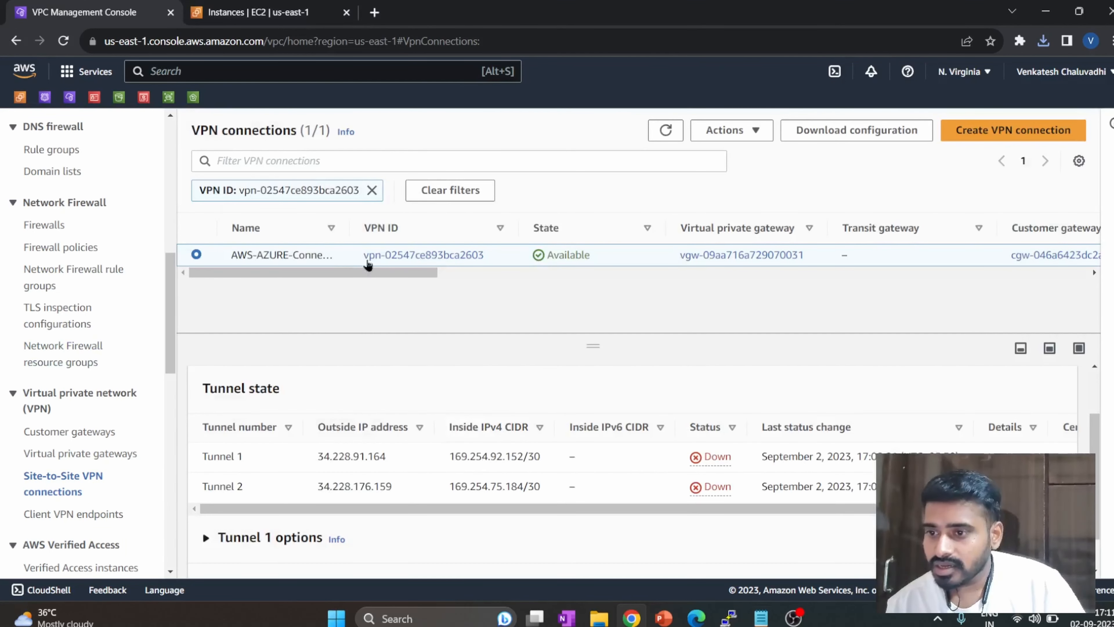
drag(257, 457, 206, 455)
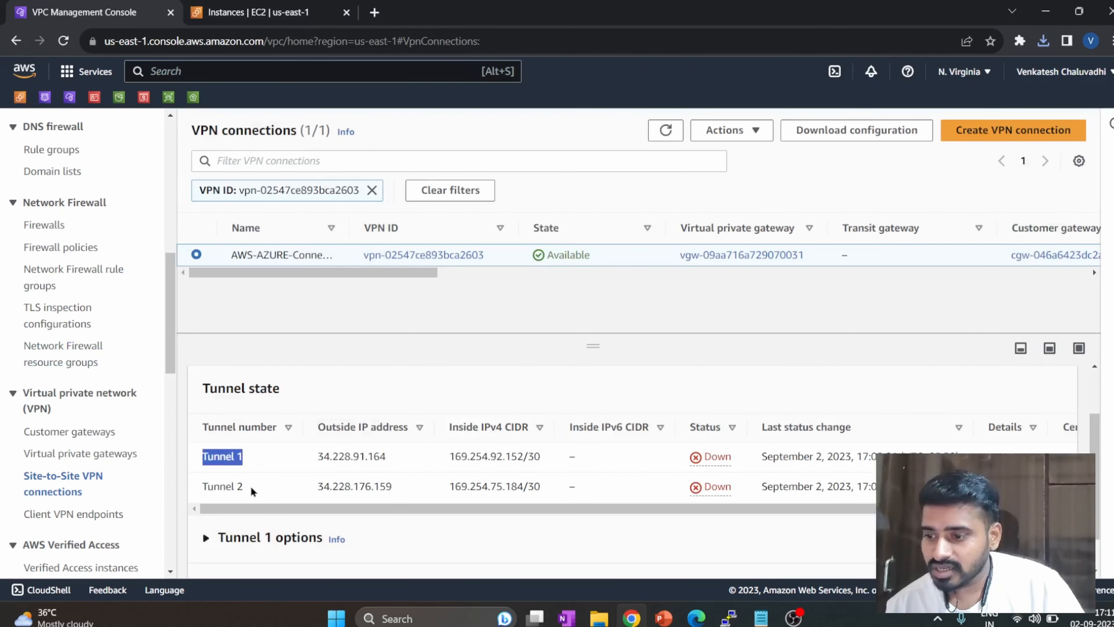
drag(251, 488, 198, 498)
Switch back to the configuration file and find the first tunnel's keyring entry with its local address and pre-shared key.
key(alt+Tab)
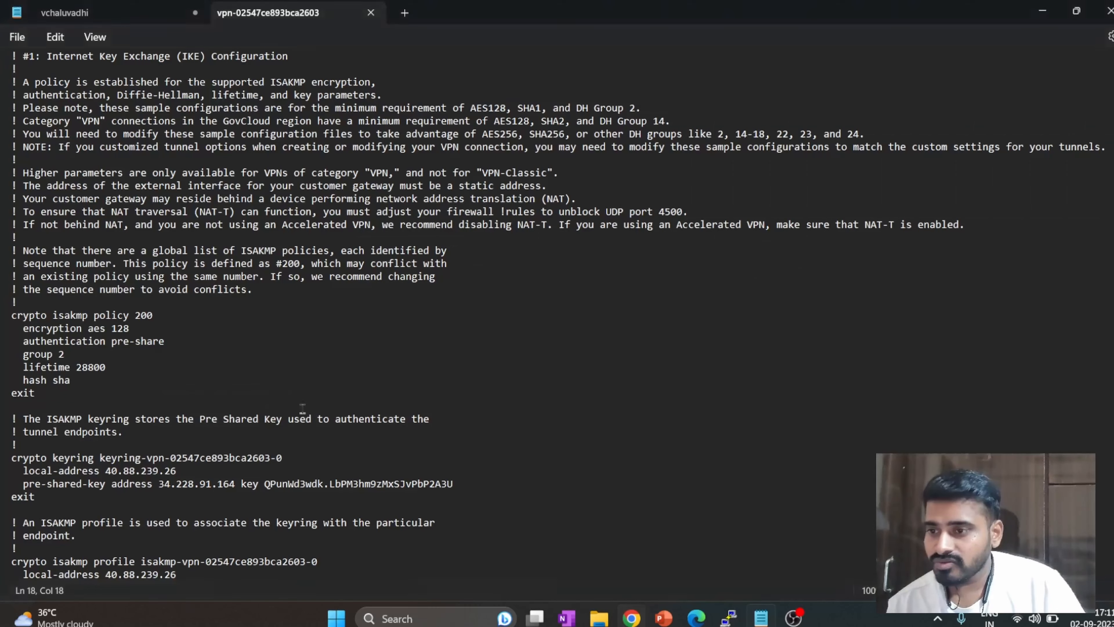
scroll(55, 383, down, 4)
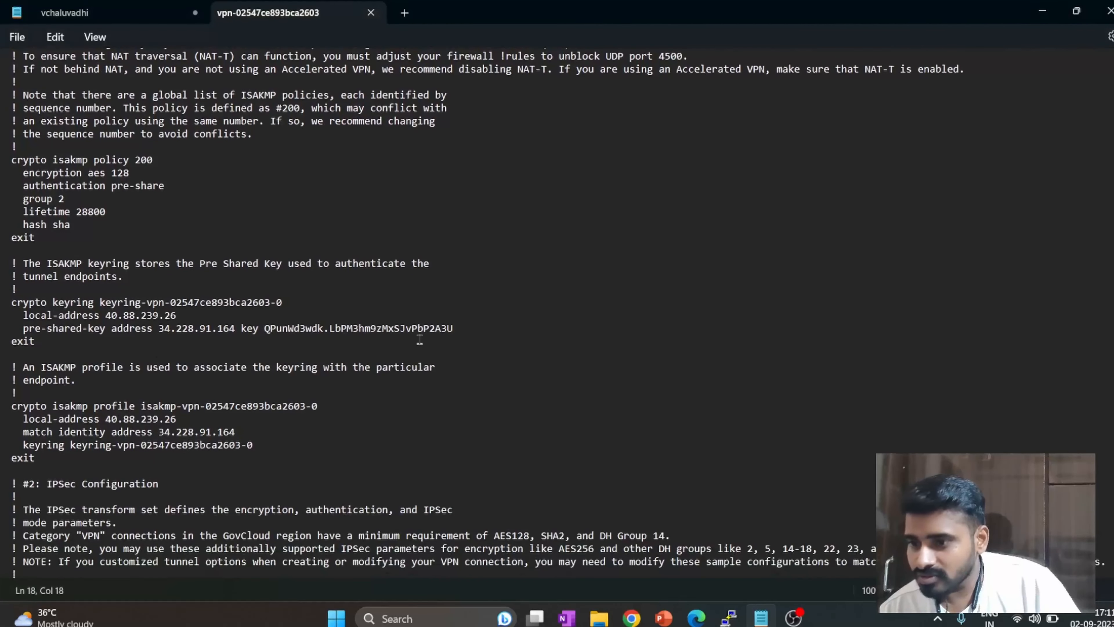
drag(456, 329, 27, 316)
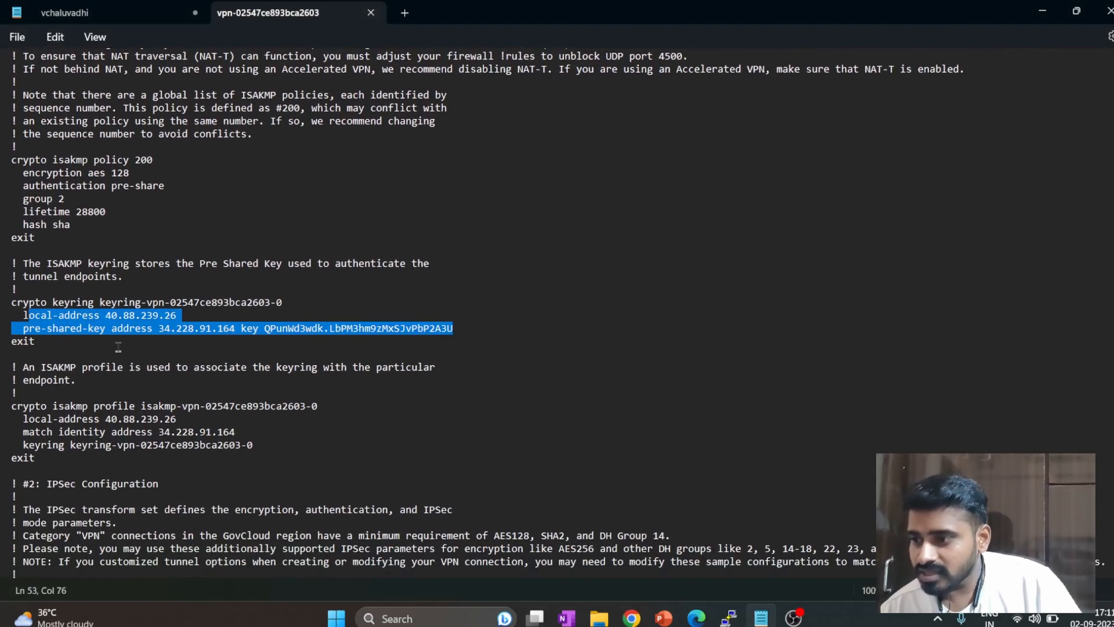
click(118, 347)
drag(191, 316, 108, 316)
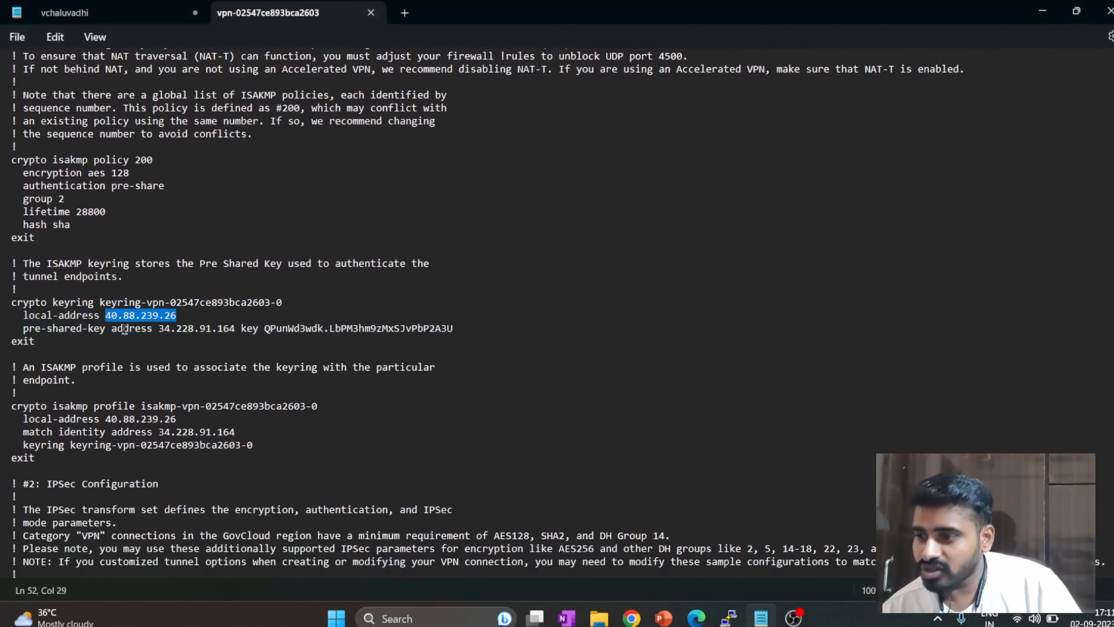
Compare the pre-shared-key address in the configuration file with Tunnel 1's outside IP address in the AWS console.
key(alt+Tab)
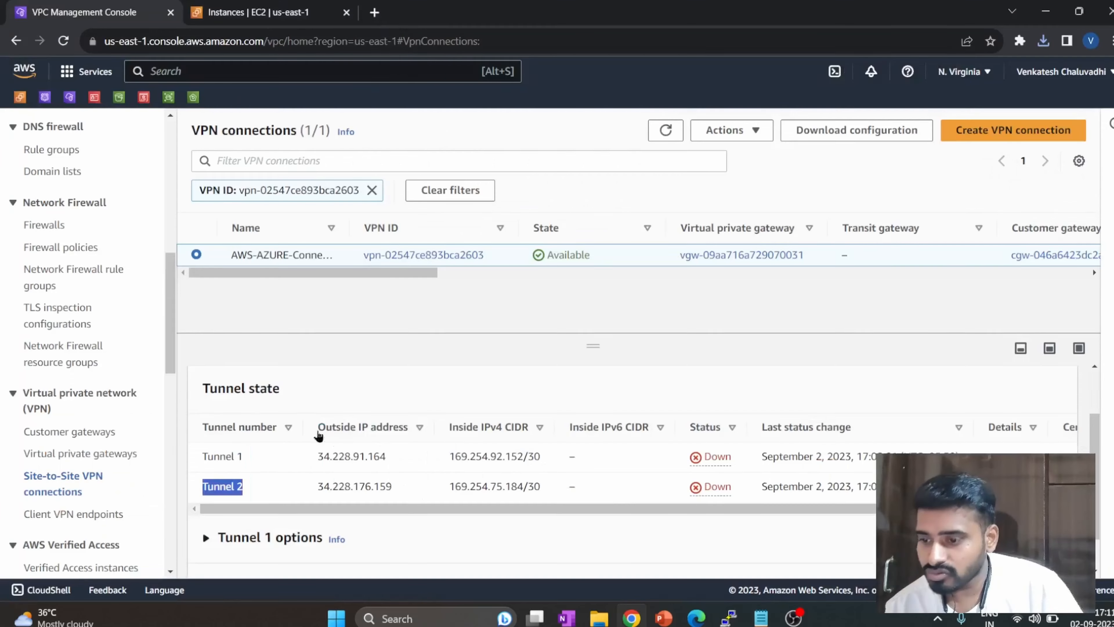
scroll(263, 466, up, 2)
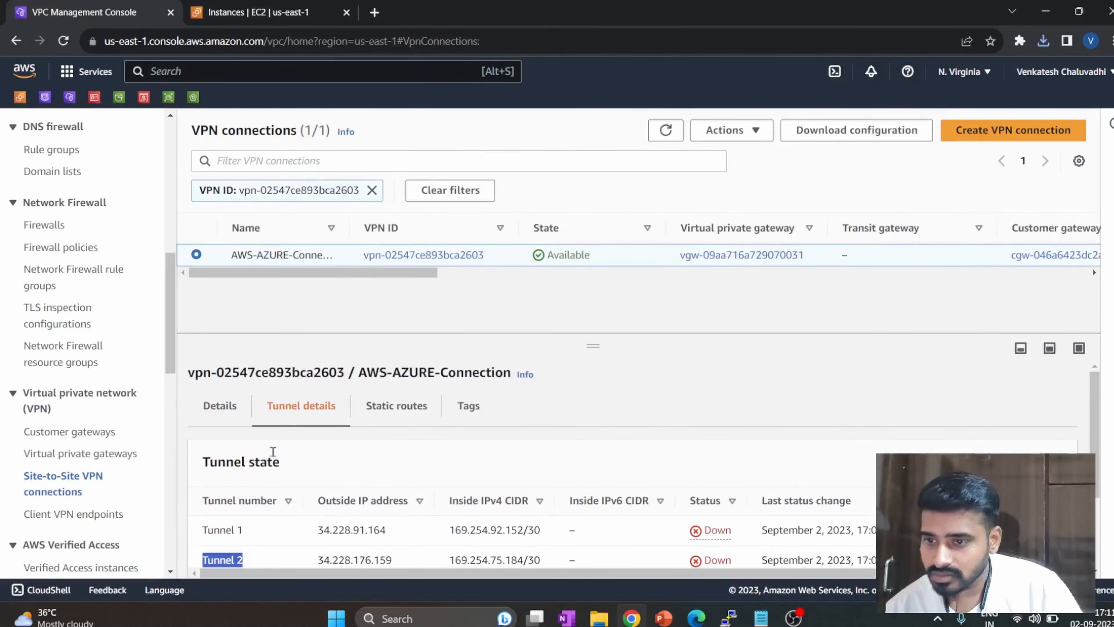
key(alt+Tab)
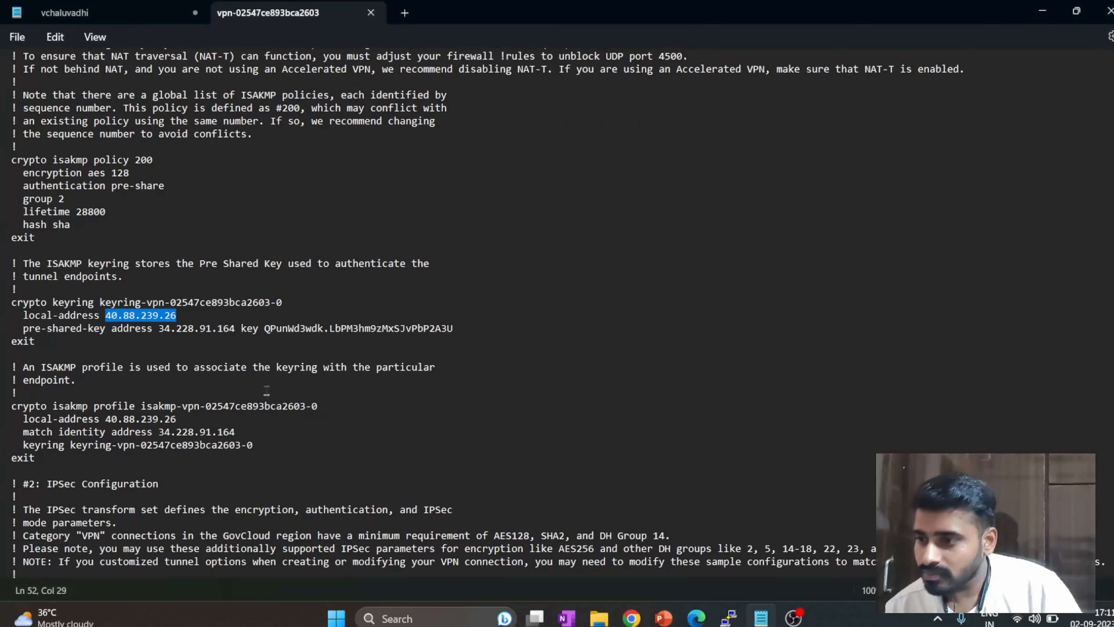
drag(234, 328, 164, 331)
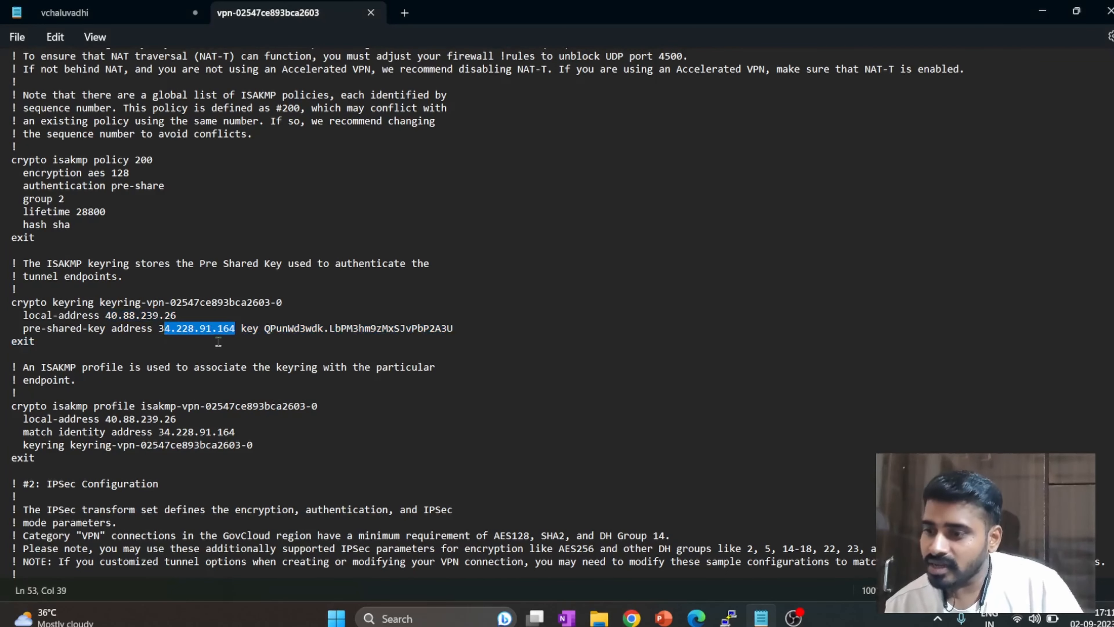
key(alt+Tab)
drag(386, 530, 319, 531)
Copy Tunnel 1's pre-shared key from the configuration file and paste it as the shared key (PSK) of the Azure connection.
key(alt+Tab)
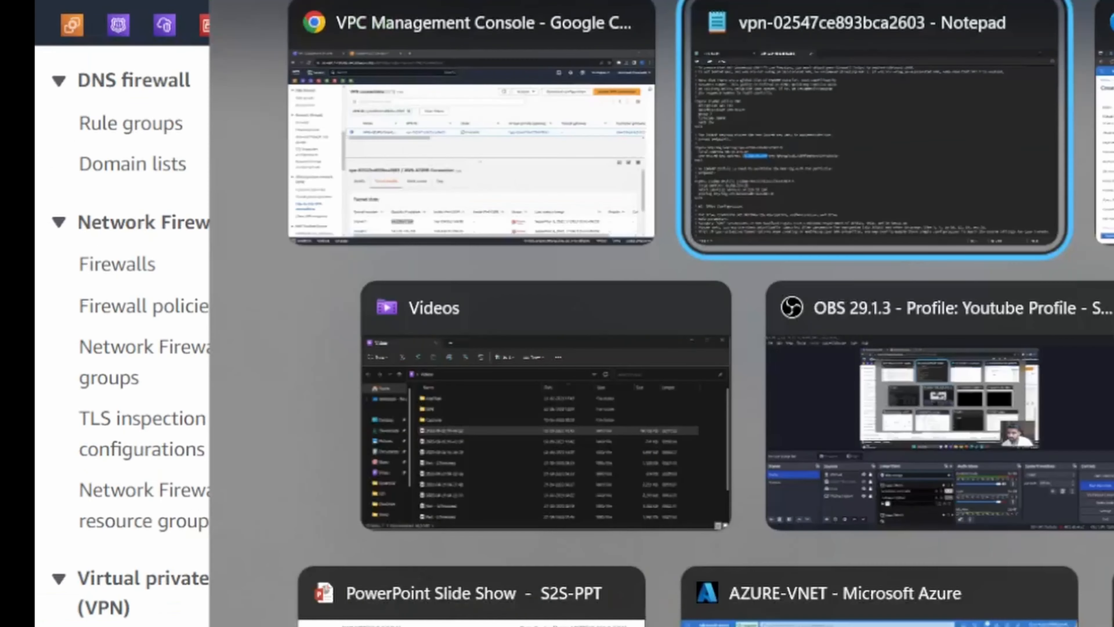
click(882, 458)
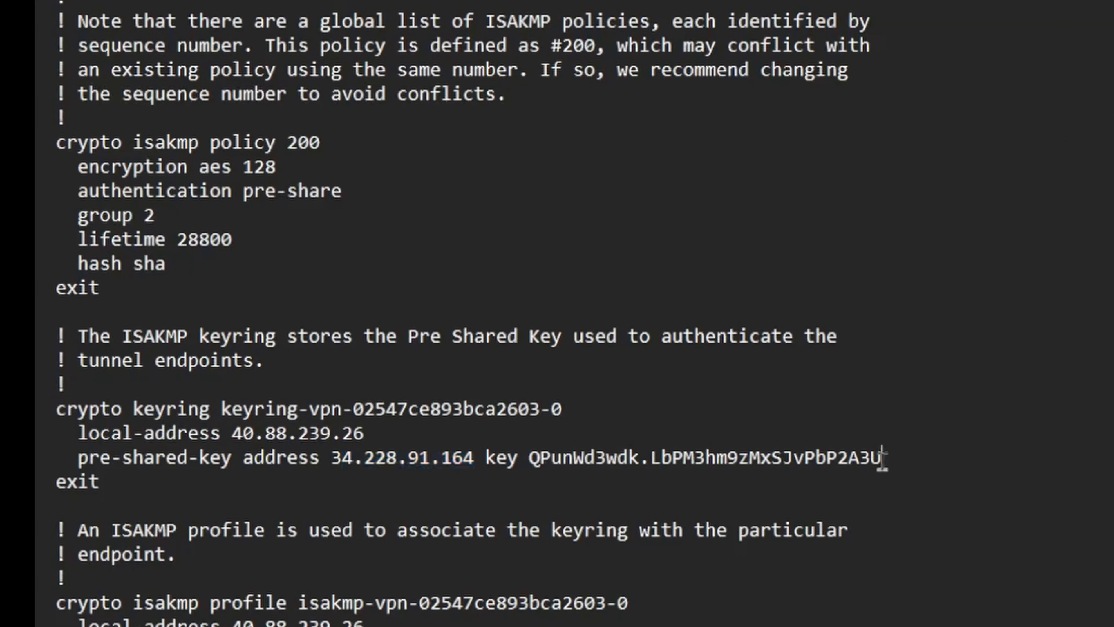
drag(883, 459, 528, 458)
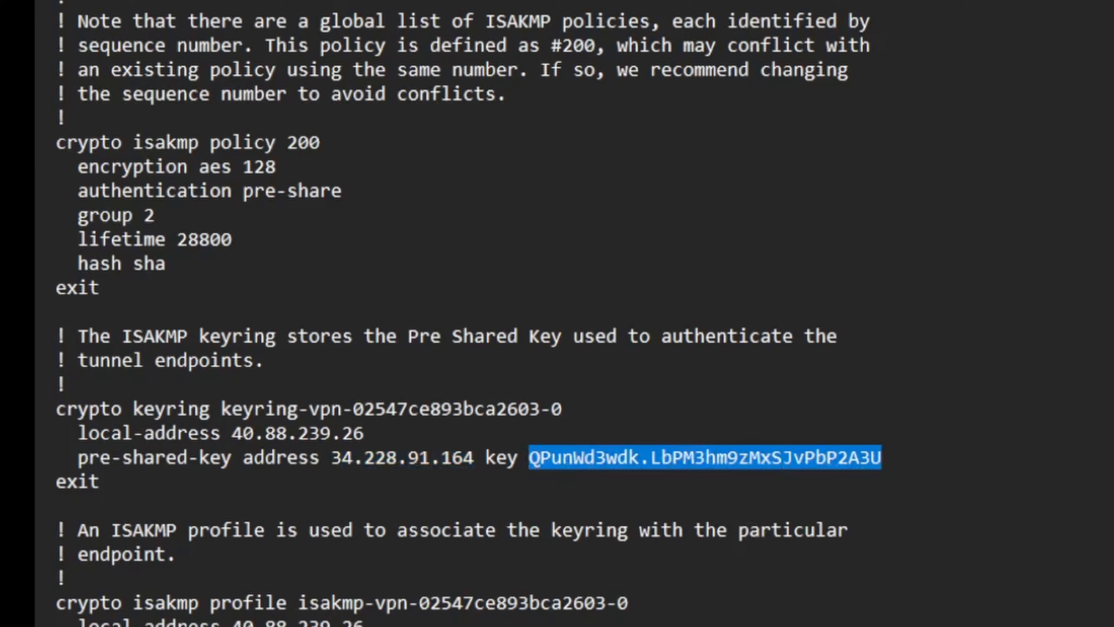
key(alt+Tab)
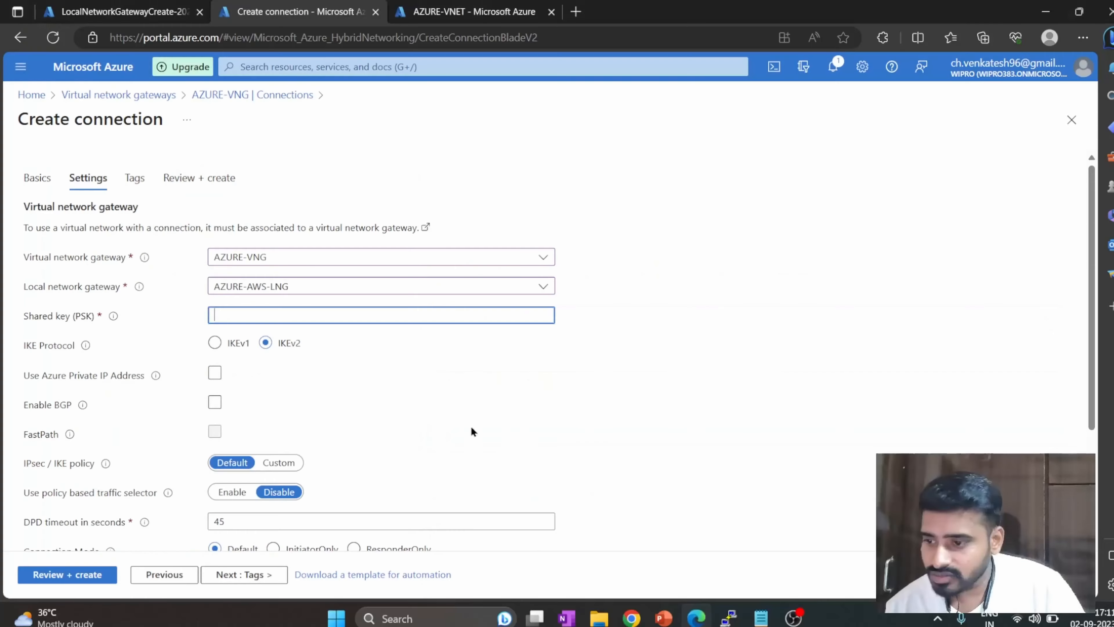
key(ctrl+v)
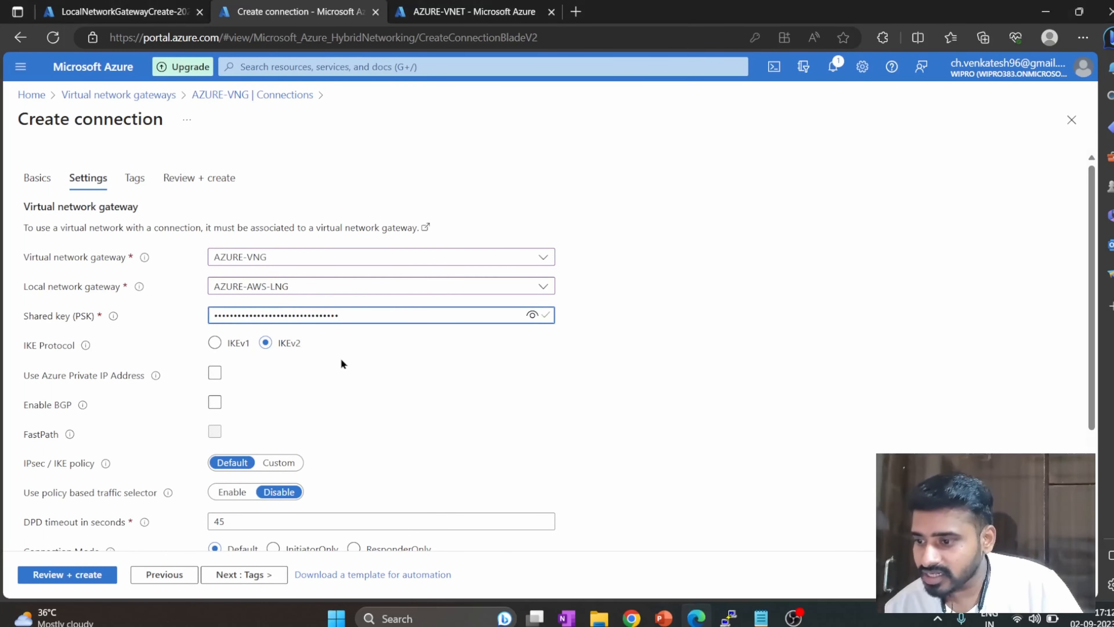
Keep the remaining connection settings at their defaults, add no tags, and create the Azure connection.
scroll(319, 376, down, 1)
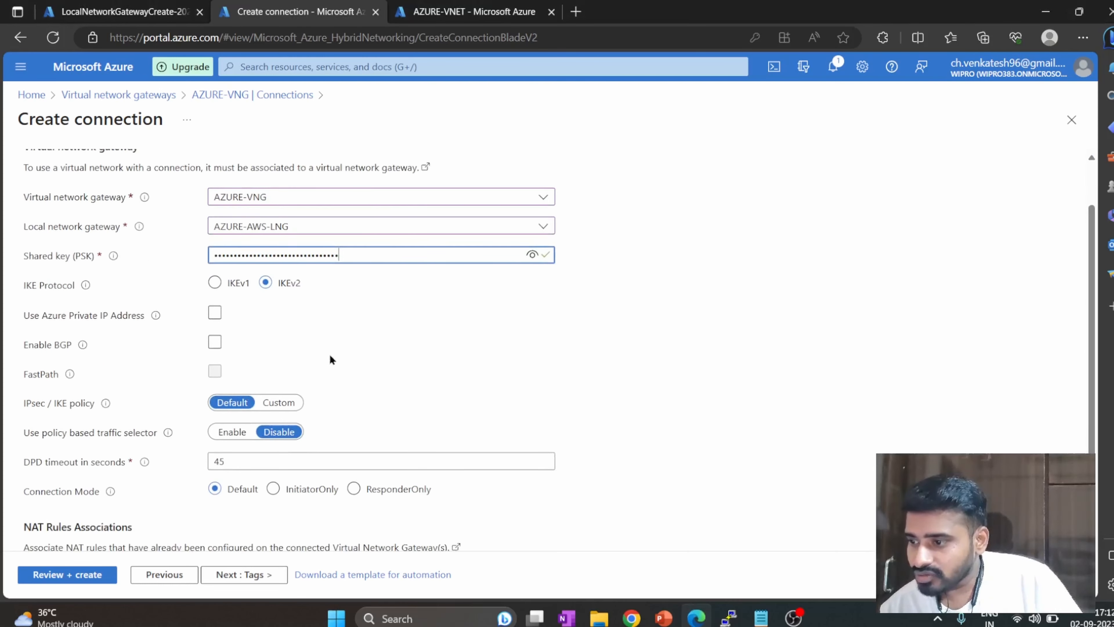
scroll(367, 362, down, 2)
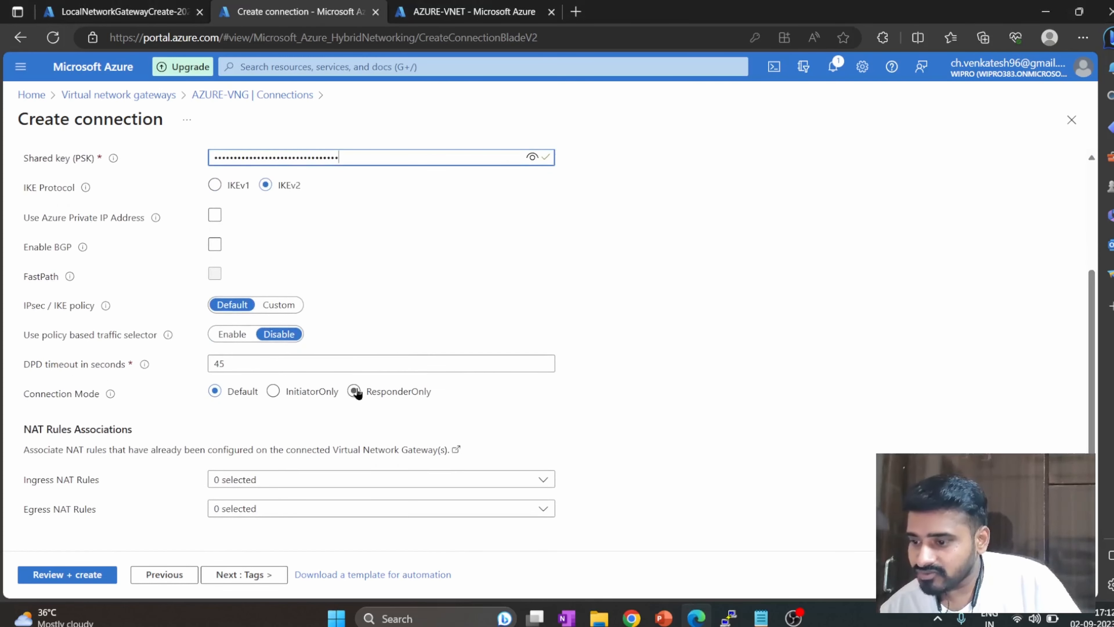
click(258, 579)
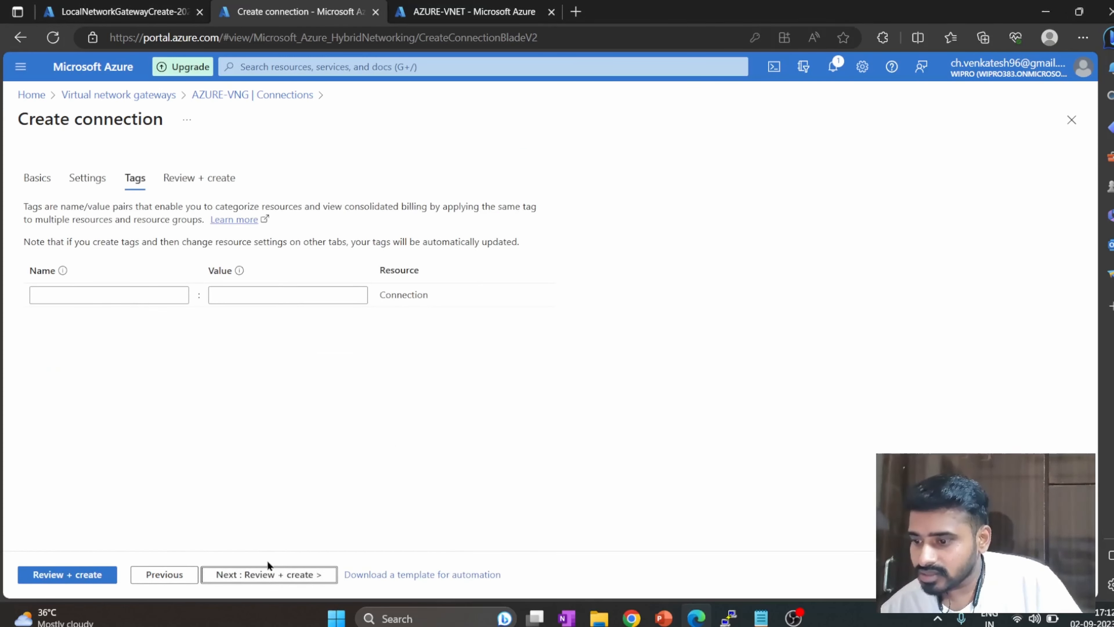
click(266, 571)
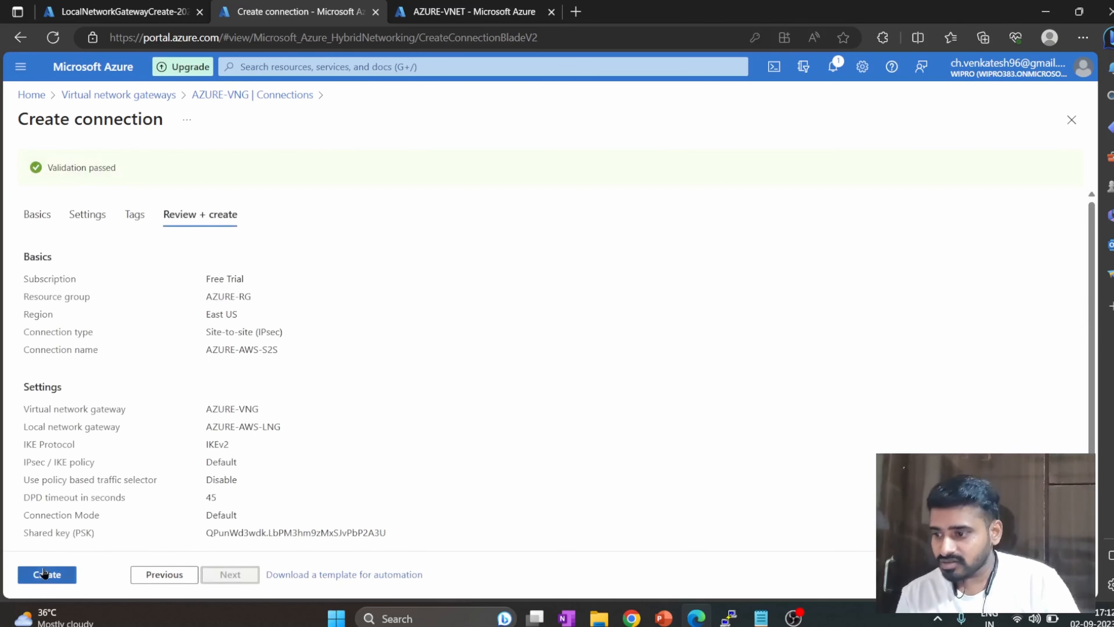
click(44, 573)
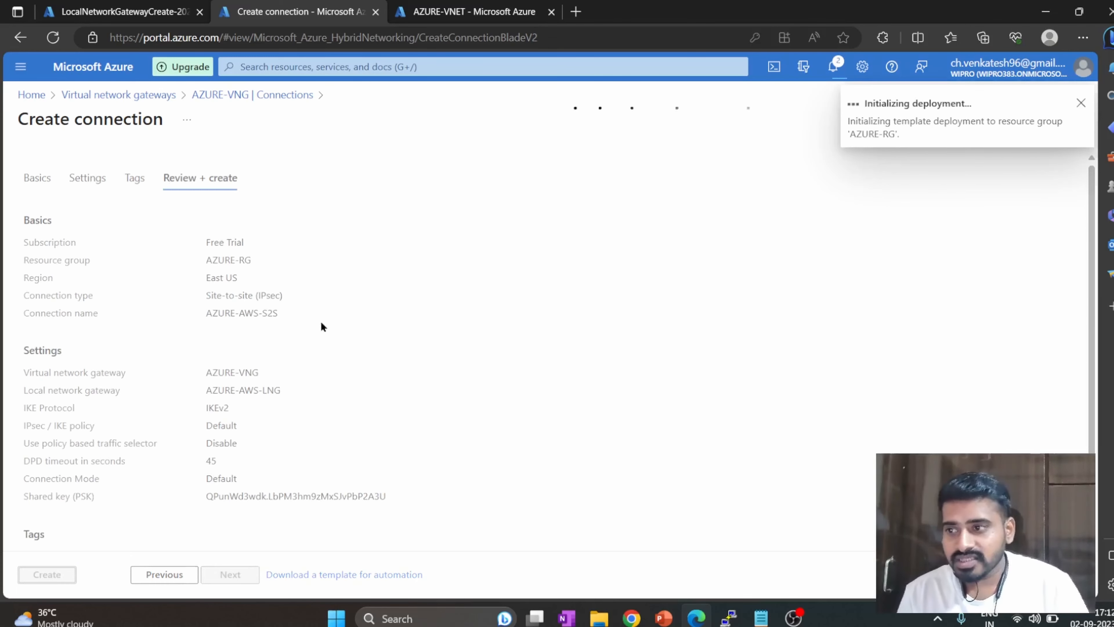
Bring up both server terminals and arrange the AWS server's ping window above the Azure server's, beside the deployment page.
mouse_move(728, 616)
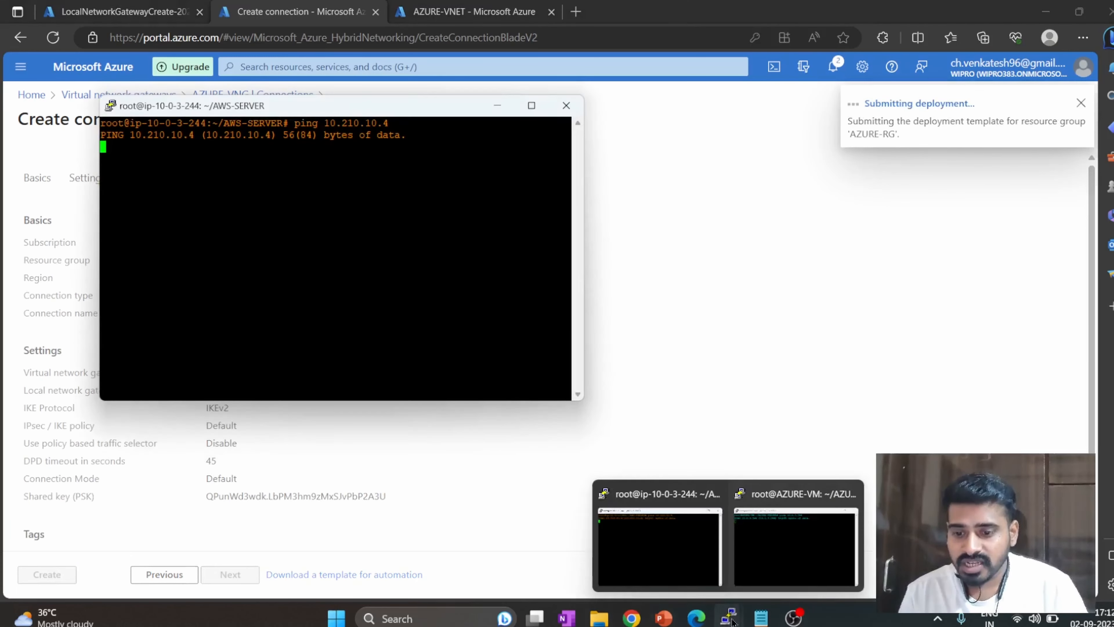
click(796, 546)
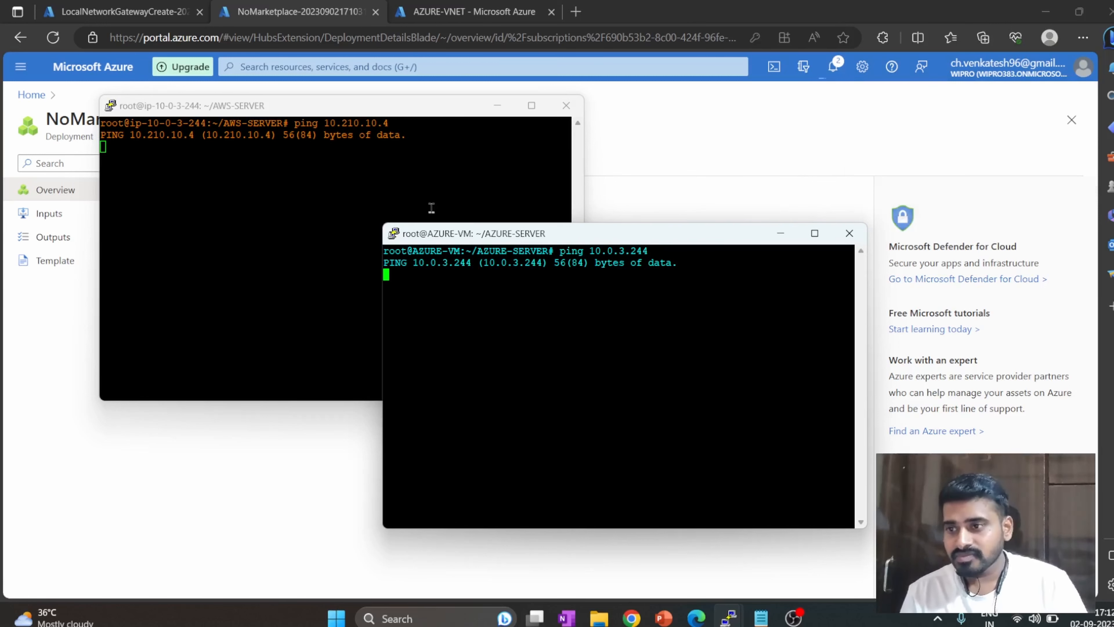
drag(411, 113, 895, 37)
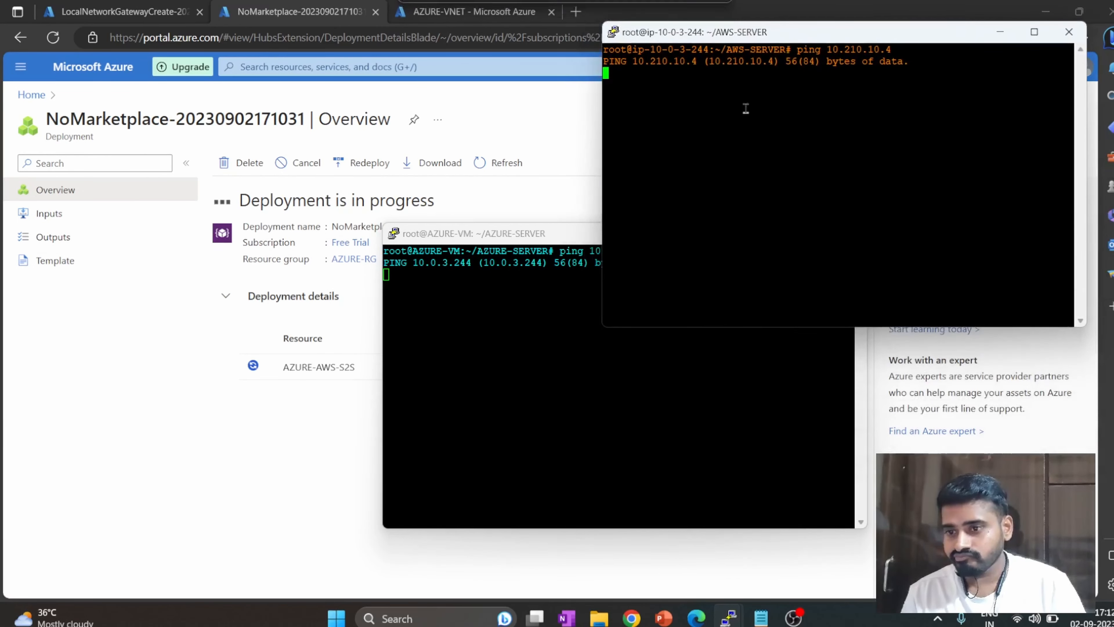
drag(551, 230, 776, 290)
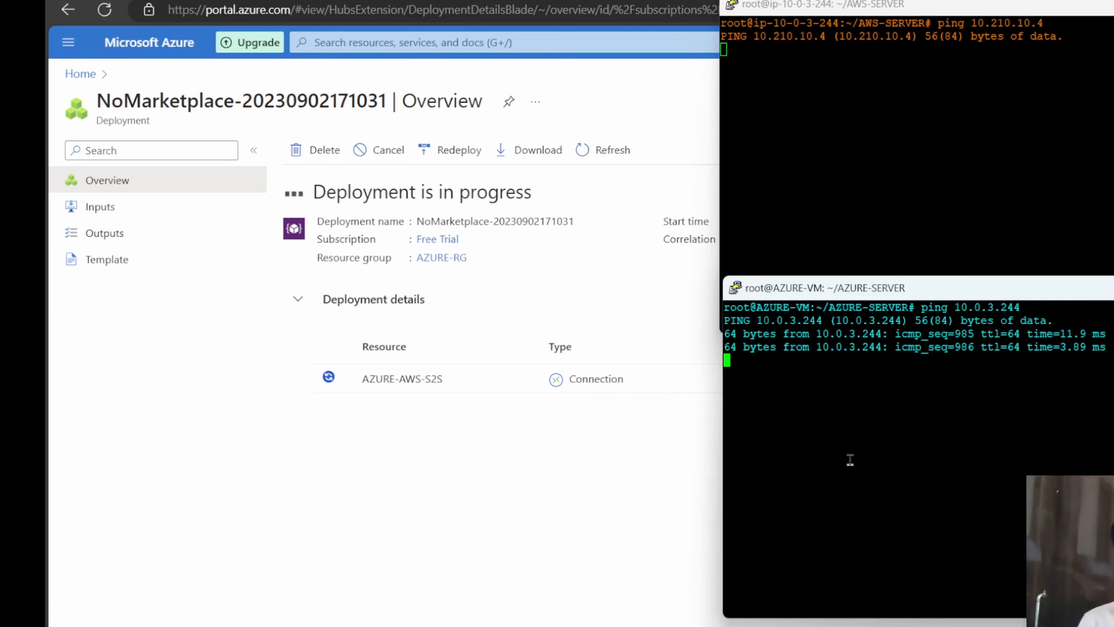
Check the running pings between the private addresses in the Azure and AWS server terminals.
mouse_move(752, 626)
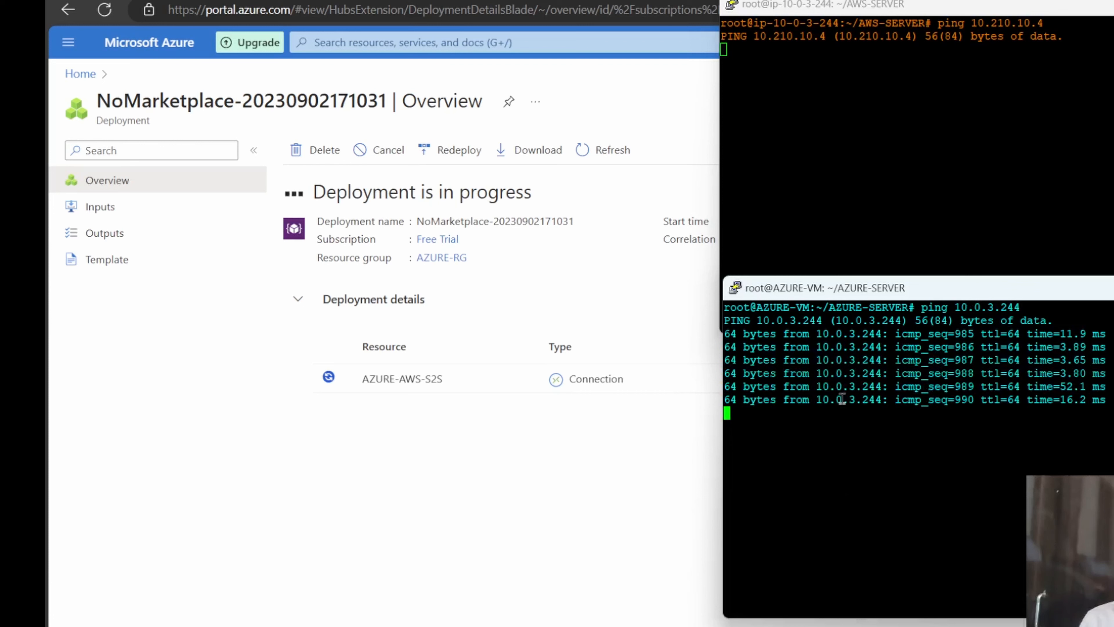
click(994, 5)
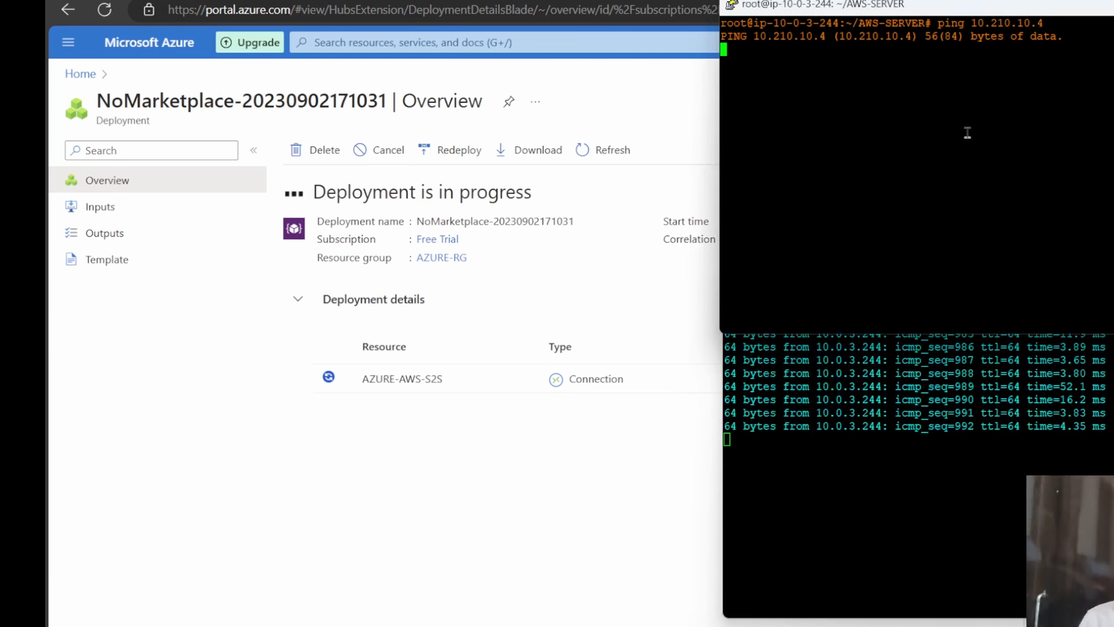
click(995, 367)
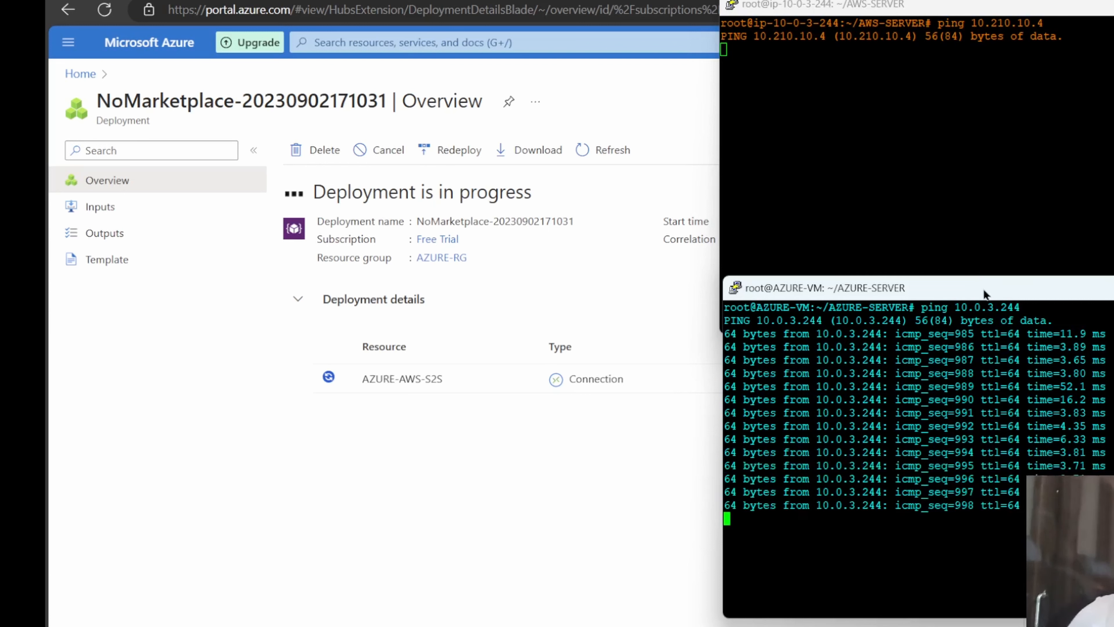
click(1101, 117)
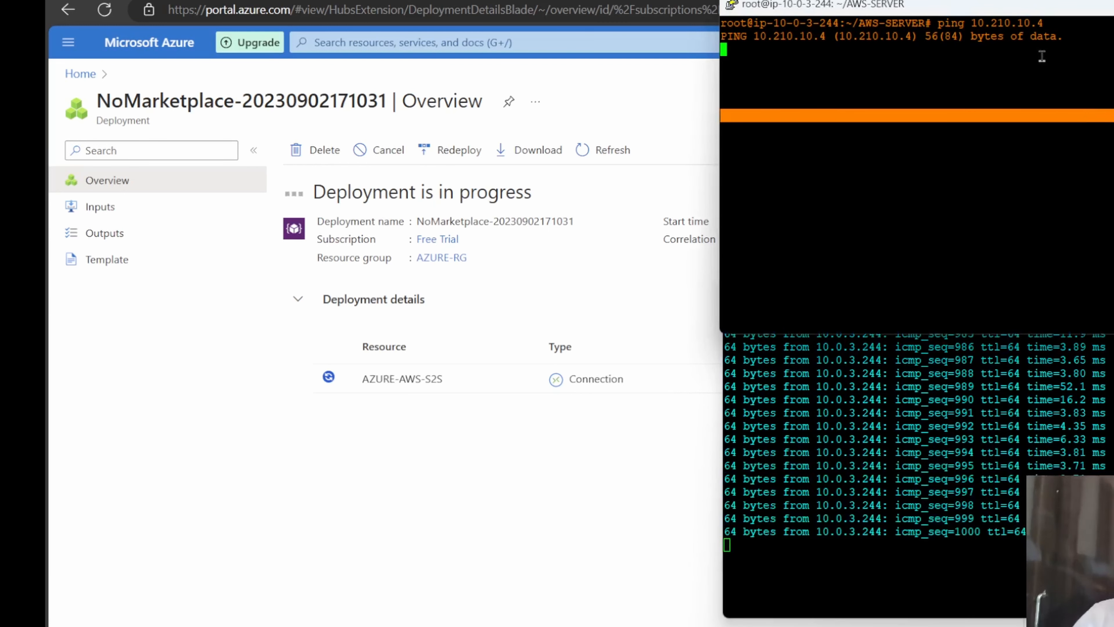
key(Escape)
click(1087, 5)
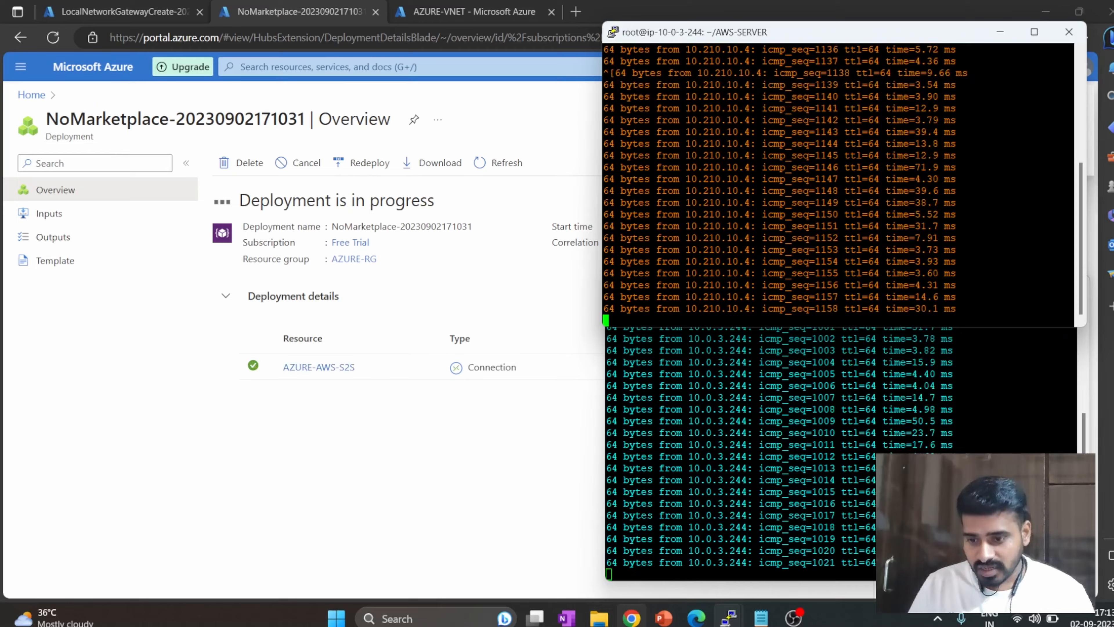
Switch to the AWS console and refresh the VPN connections to check the status of both tunnels.
mouse_move(631, 618)
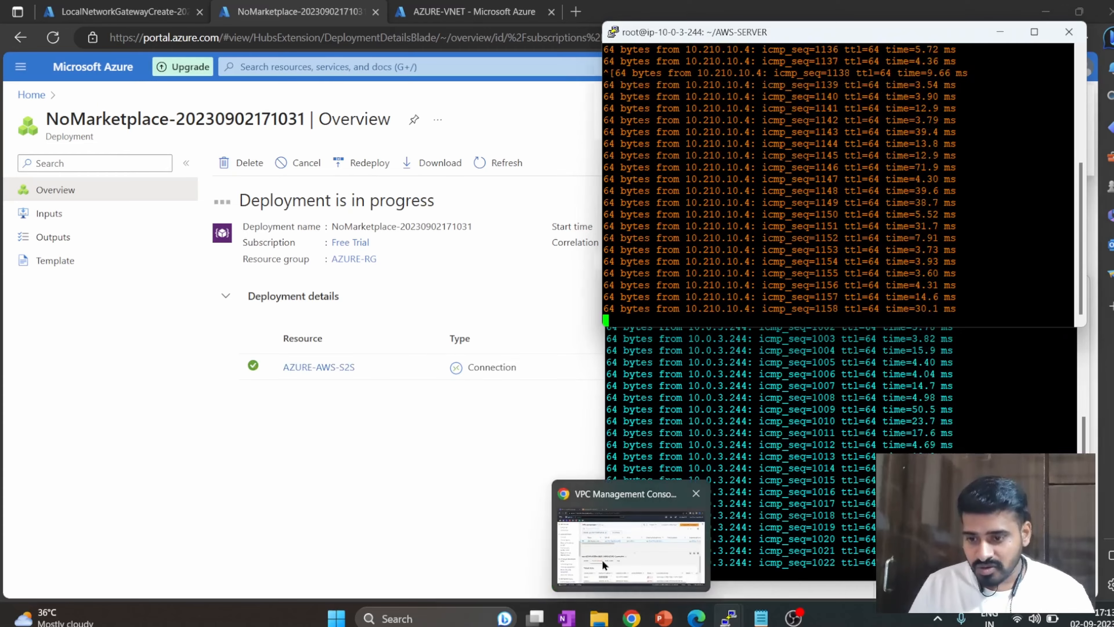
click(601, 559)
click(666, 131)
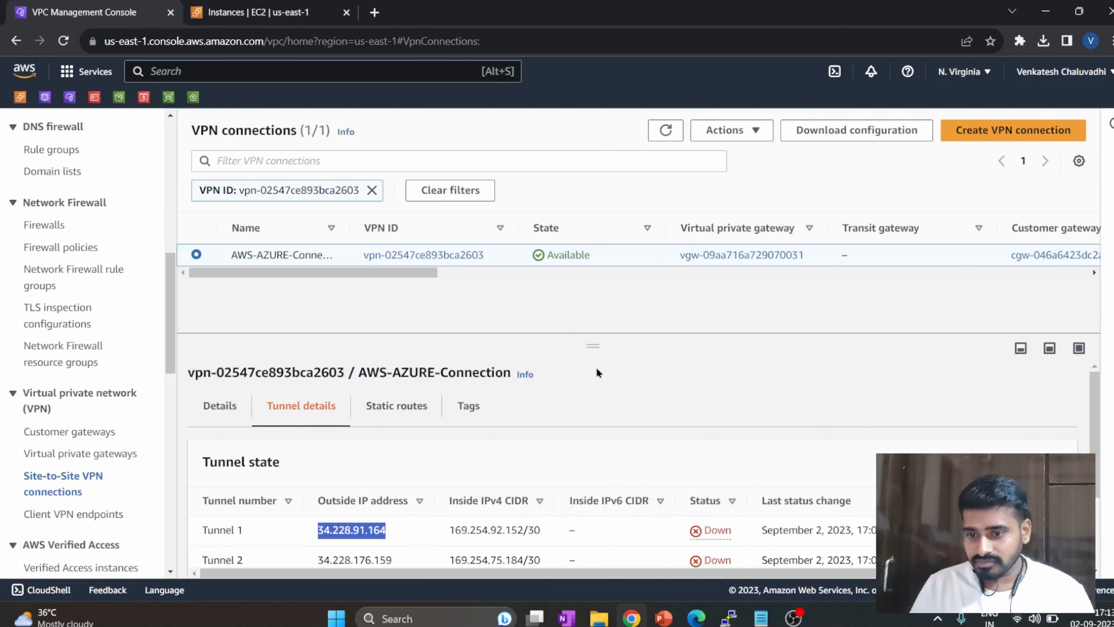
click(733, 543)
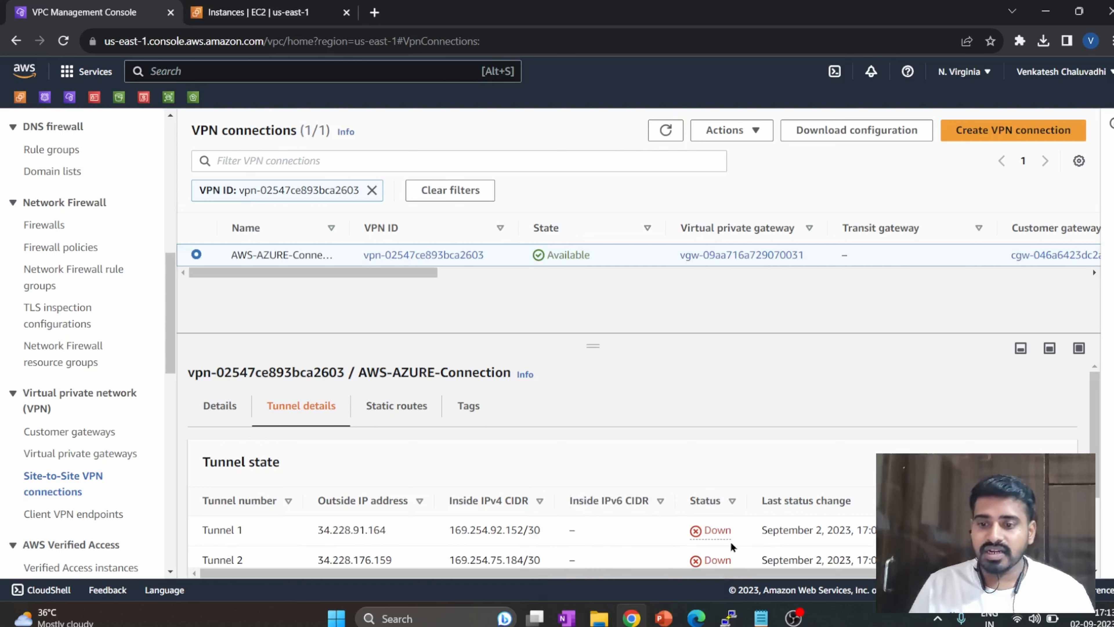
click(705, 391)
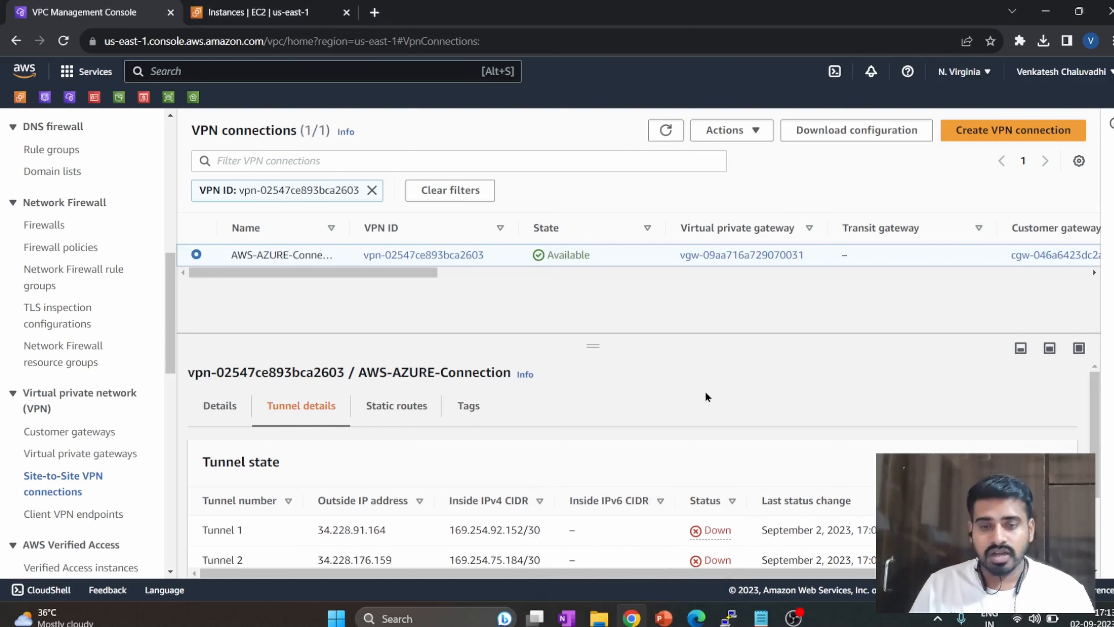
Reload the VPN connections page and check the status of both tunnels of AWS-AZURE-Connection.
click(63, 40)
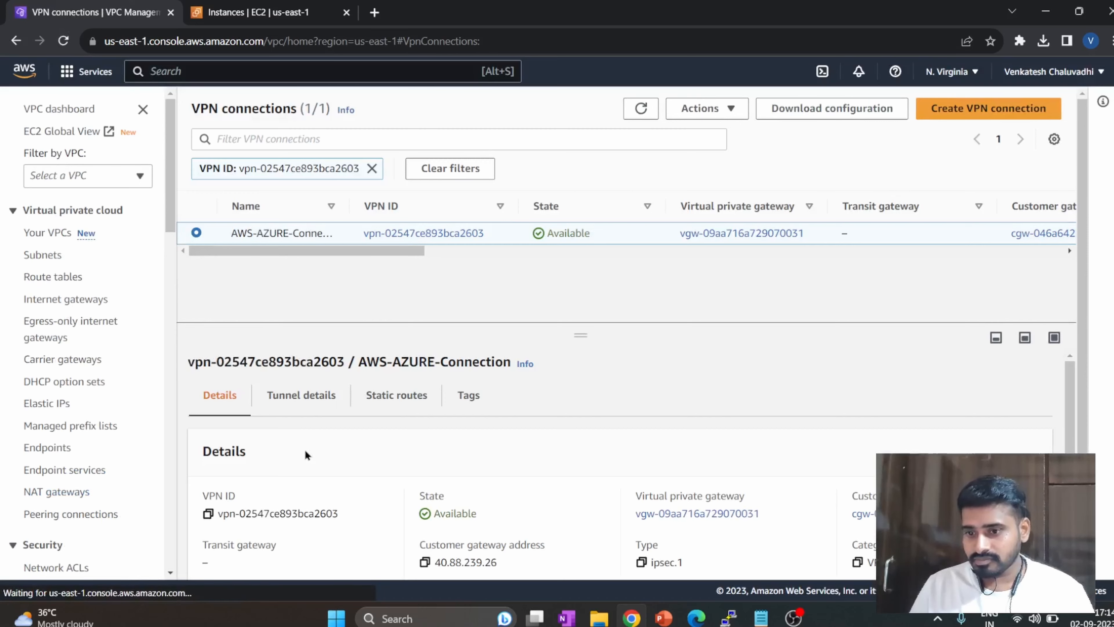
click(299, 415)
scroll(318, 468, down, 3)
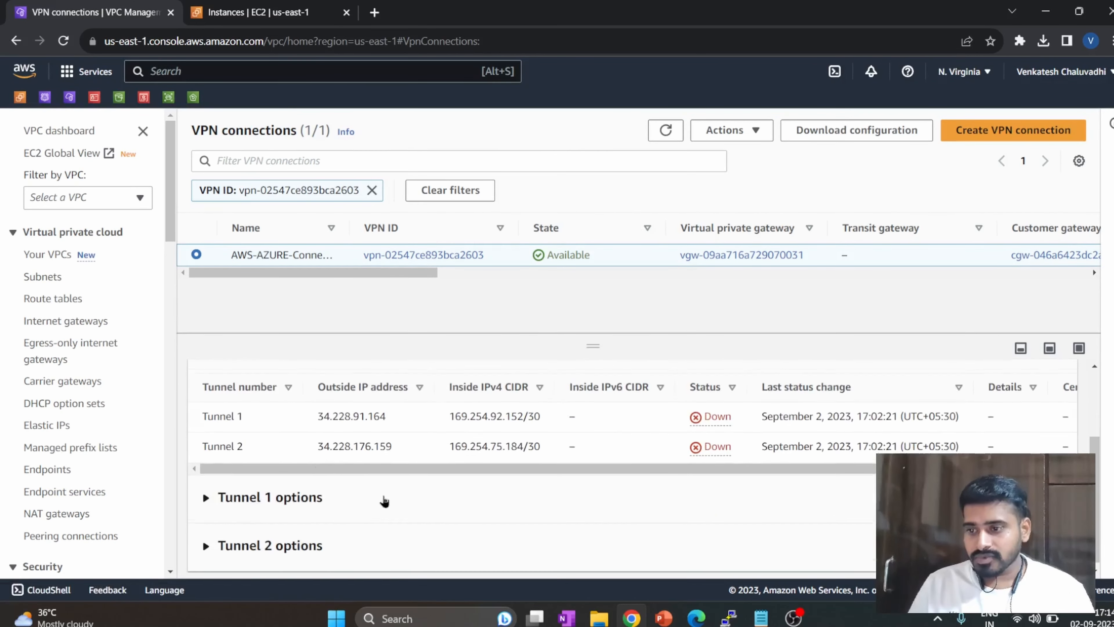
scroll(386, 500, up, 2)
Switch to the Azure portal and open the deployed AZURE-AWS-S2S connection resource to check its status.
click(696, 618)
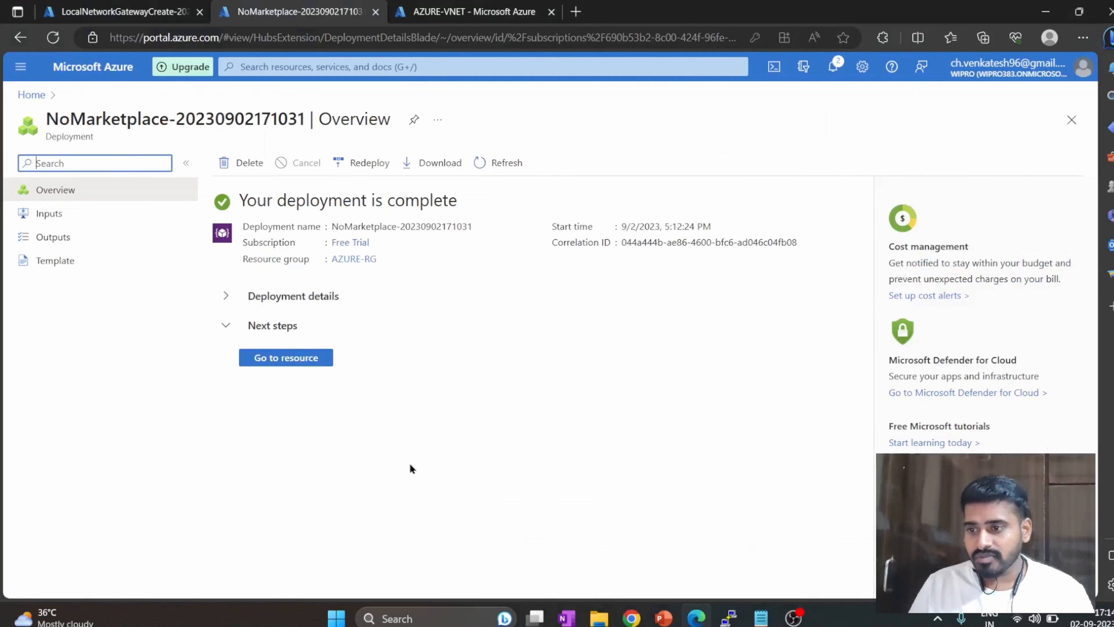
click(304, 358)
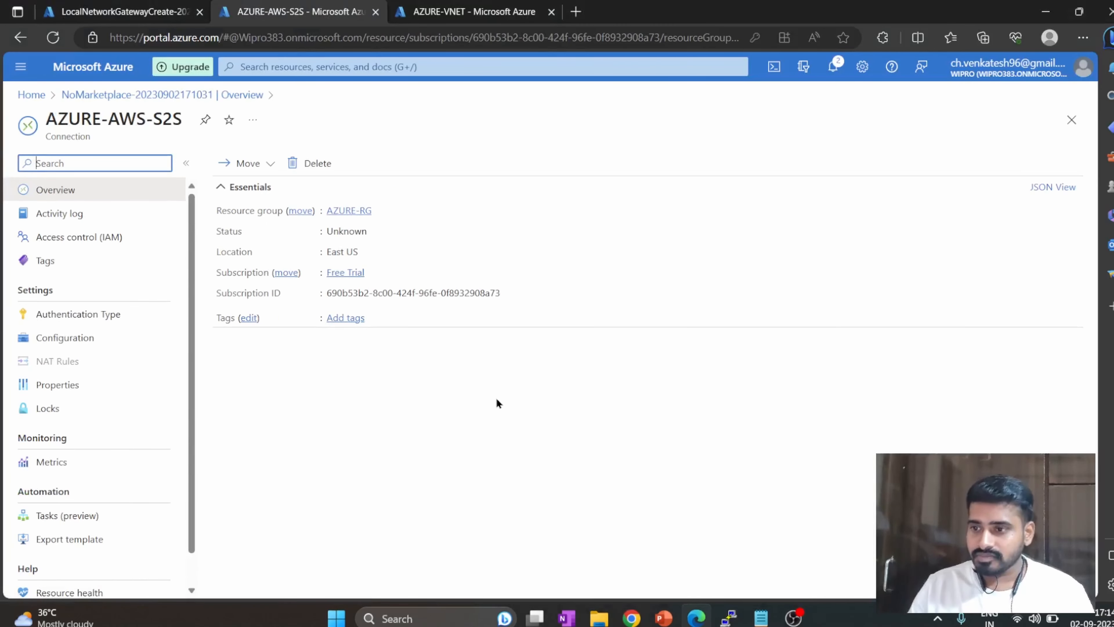
Return to the AWS console, reload the VPN connections, and examine the tunnel details again.
key(alt+Tab)
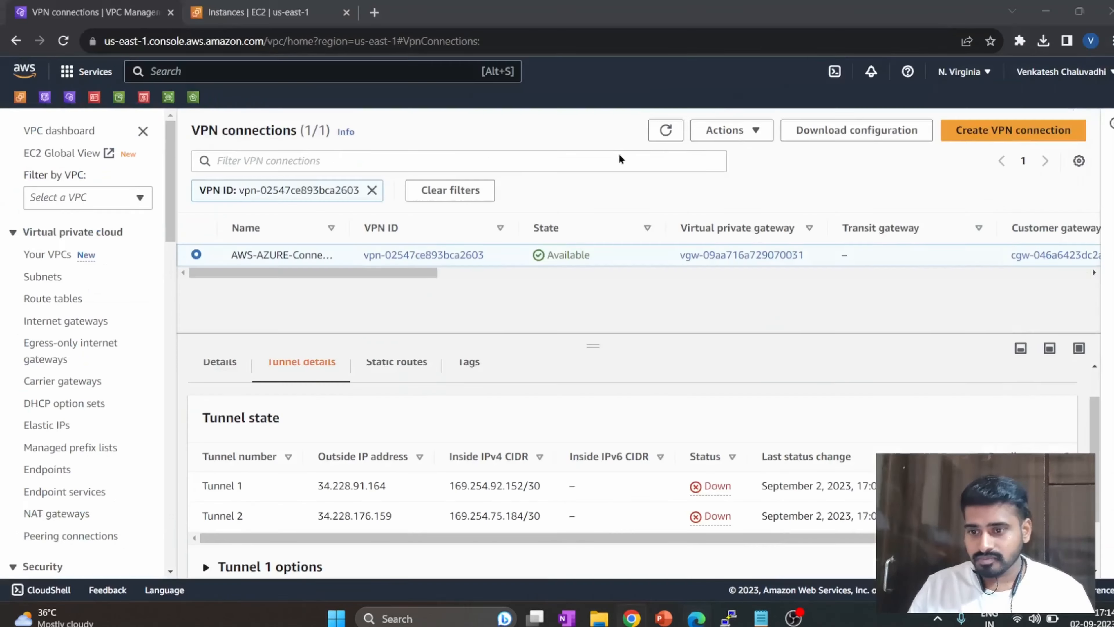
click(63, 41)
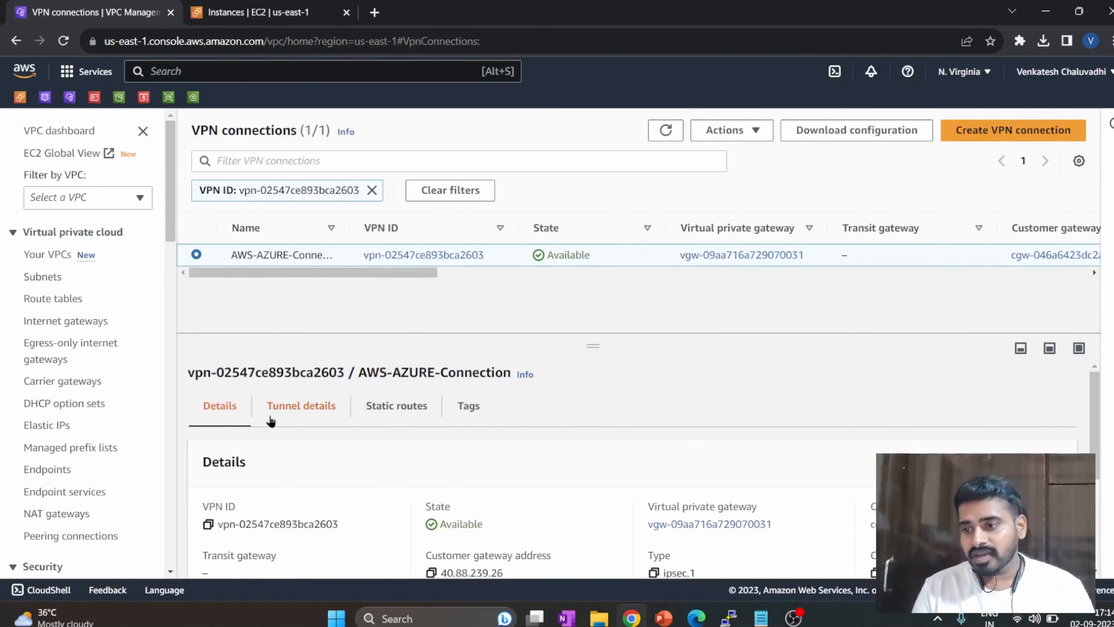
click(289, 407)
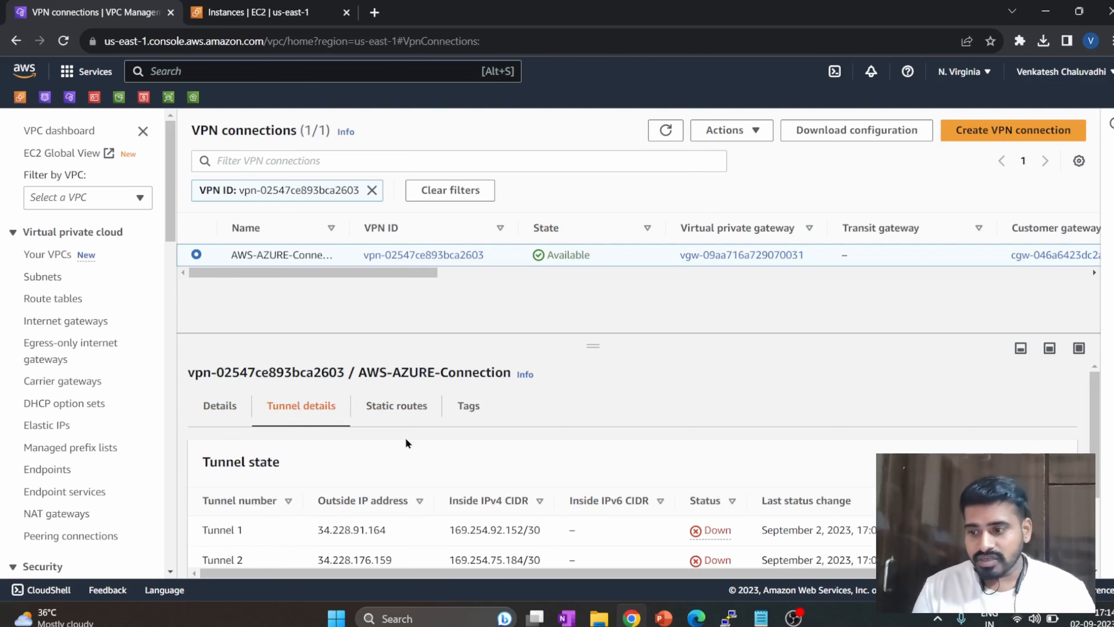
scroll(408, 441, down, 3)
Copy Tunnel 2's outside IP address 34.228.176.159 and switch to Azure's list of local network gateways.
drag(391, 441, 319, 450)
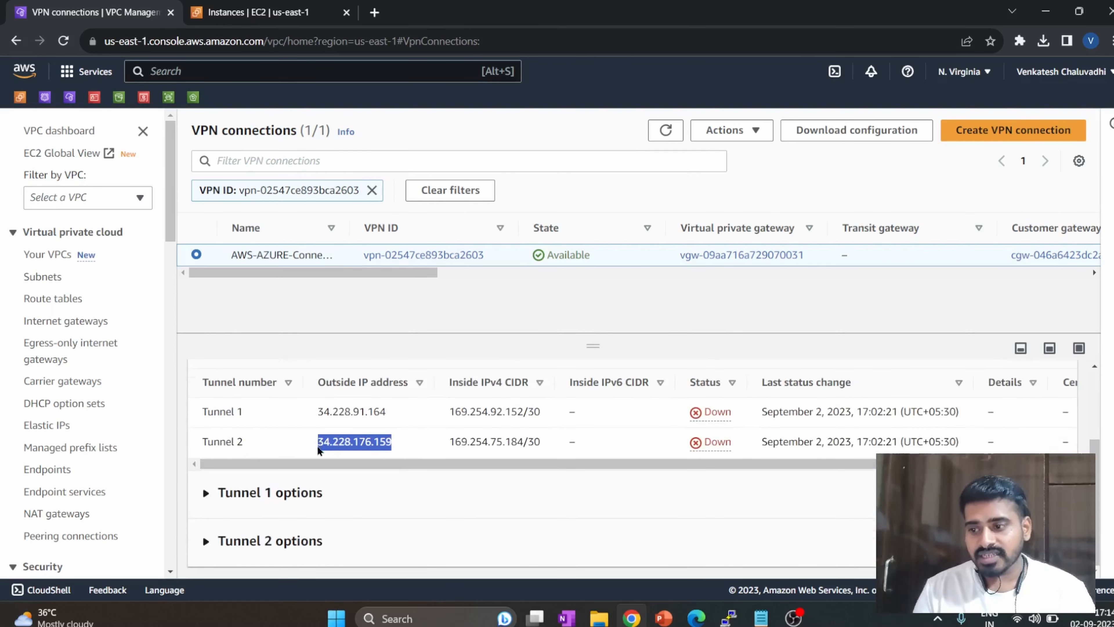
key(ctrl+c)
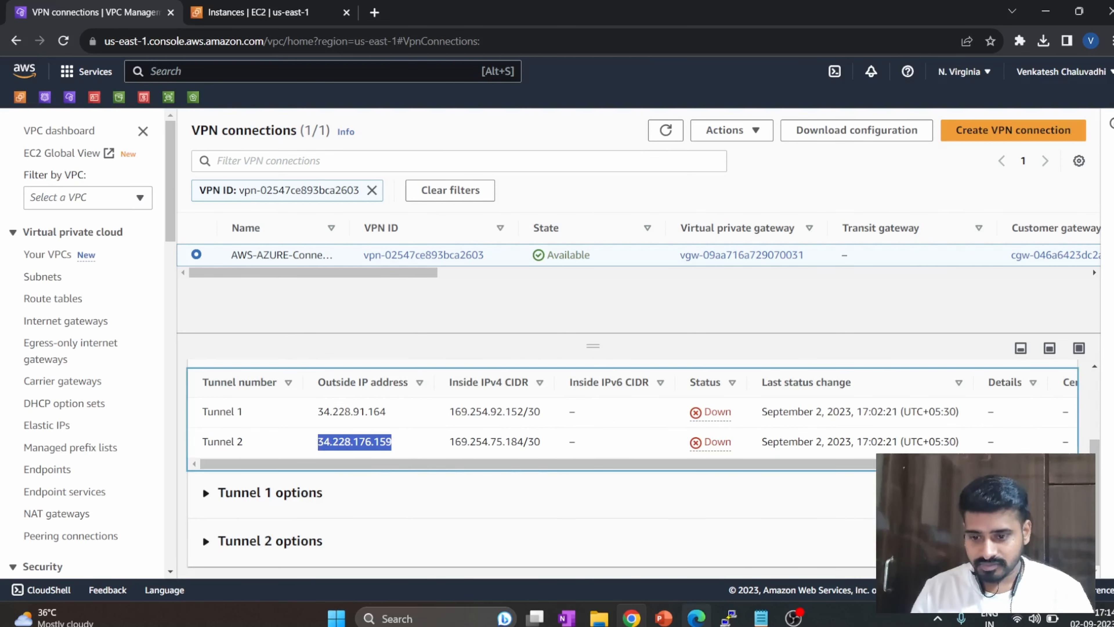
mouse_move(697, 618)
click(695, 544)
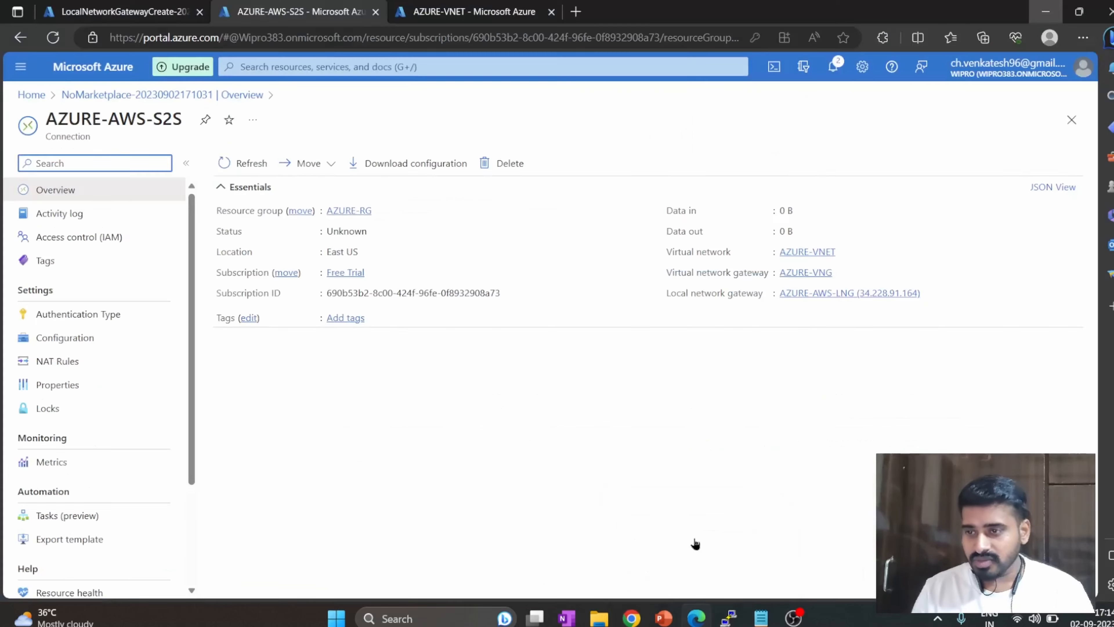
click(250, 66)
click(474, 303)
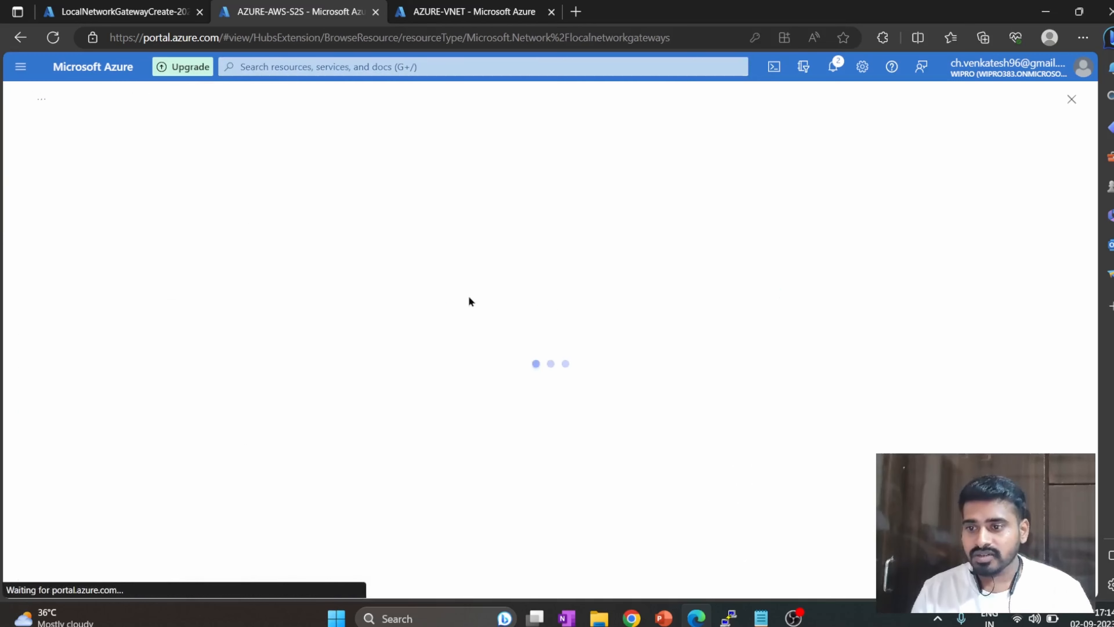
Check the running pings in the AWS and Azure server terminals.
mouse_move(729, 618)
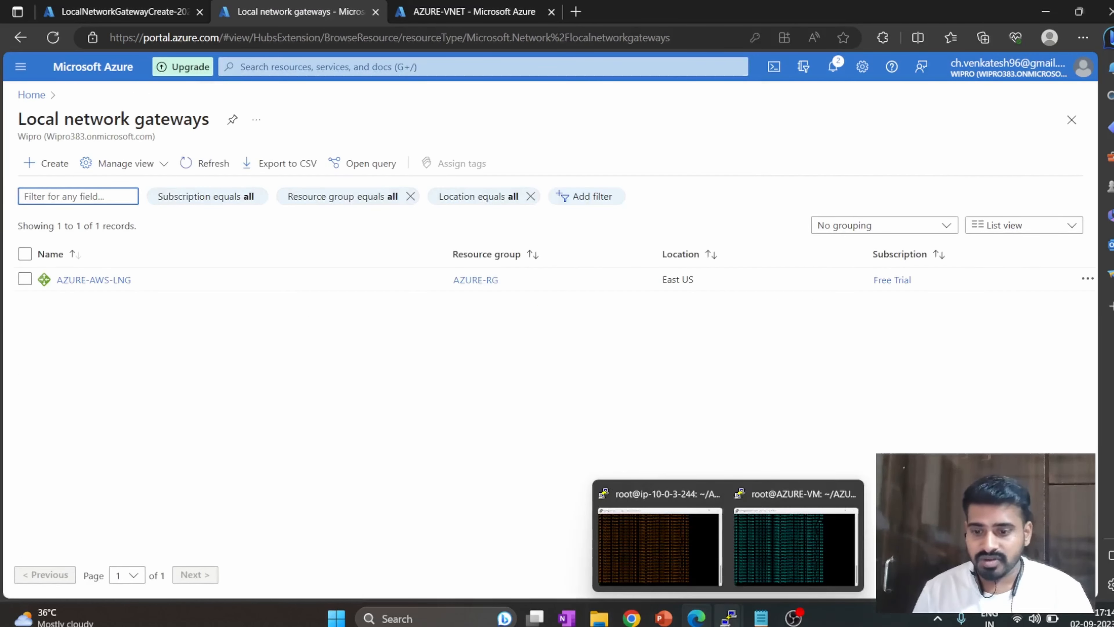
click(684, 540)
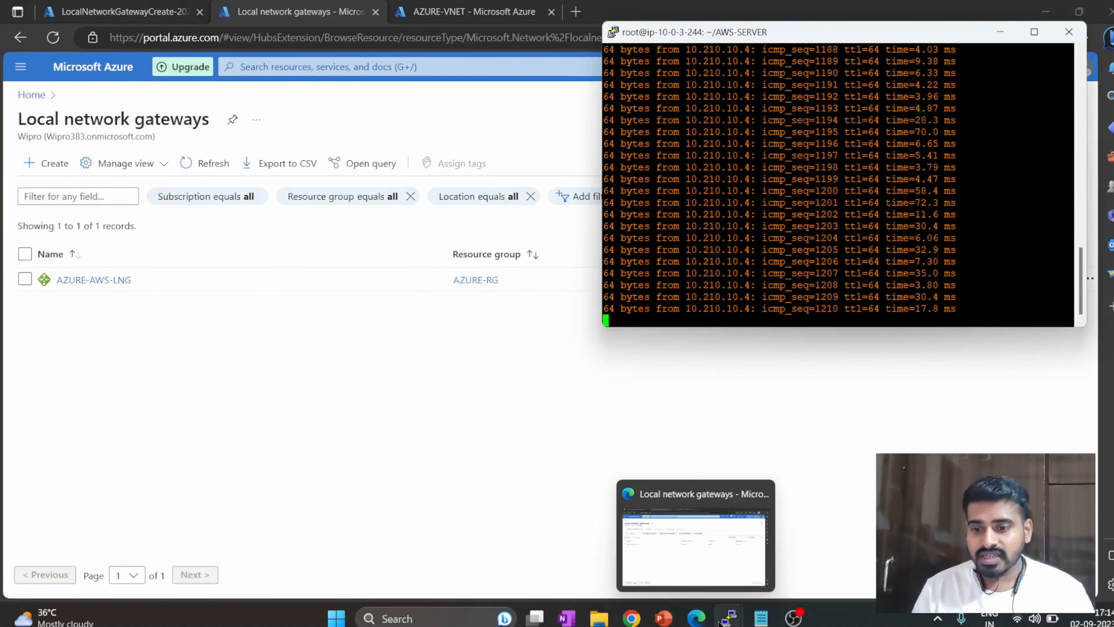
click(791, 547)
Switch back to the AWS console and examine the tunnel state and Tunnel 2's outside IP address.
mouse_move(632, 618)
click(608, 569)
click(607, 510)
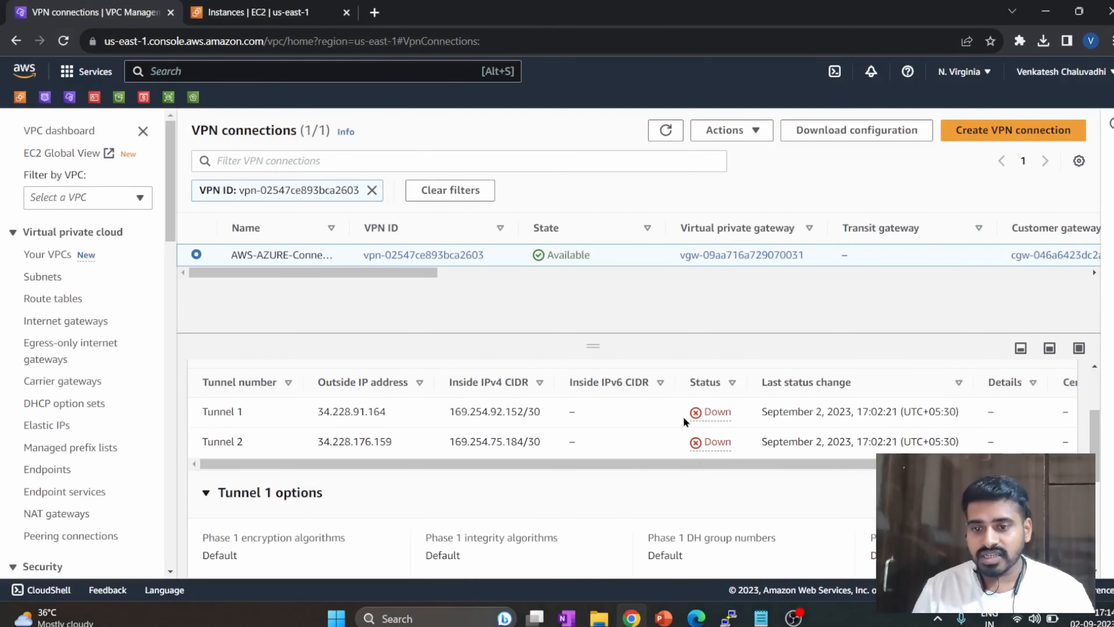
drag(666, 465, 612, 470)
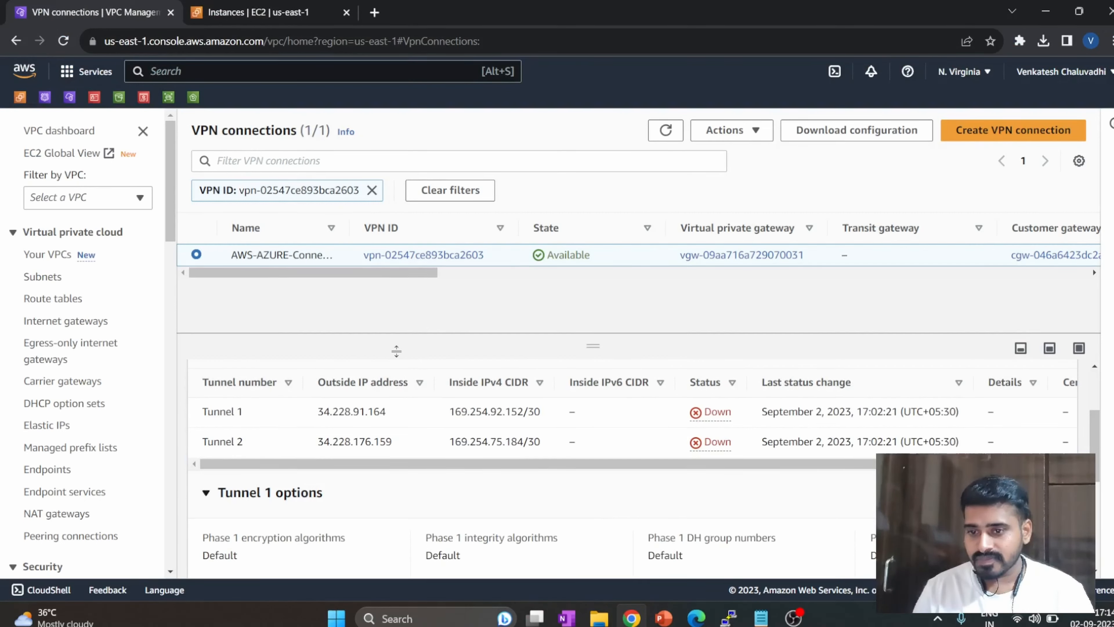
click(655, 138)
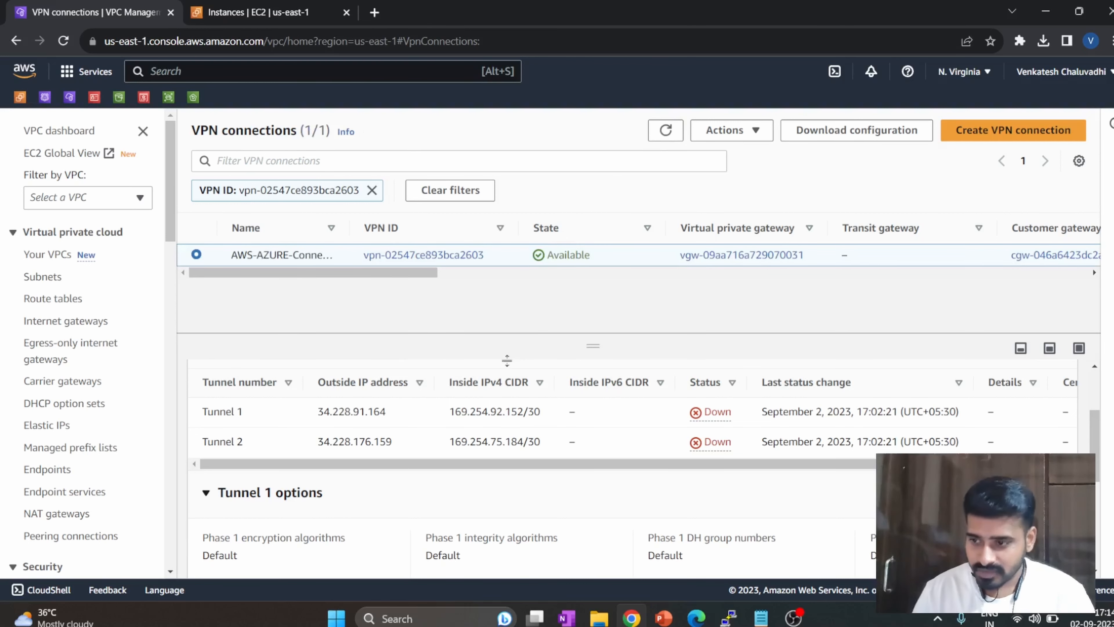
scroll(385, 421, up, 3)
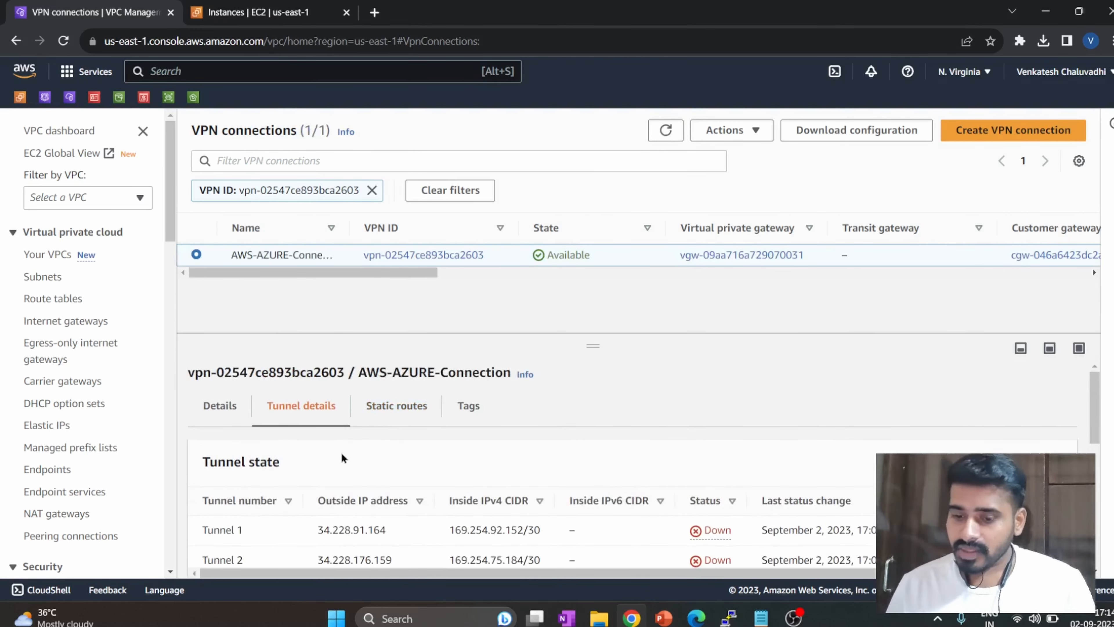
scroll(343, 451, down, 3)
drag(413, 411, 316, 414)
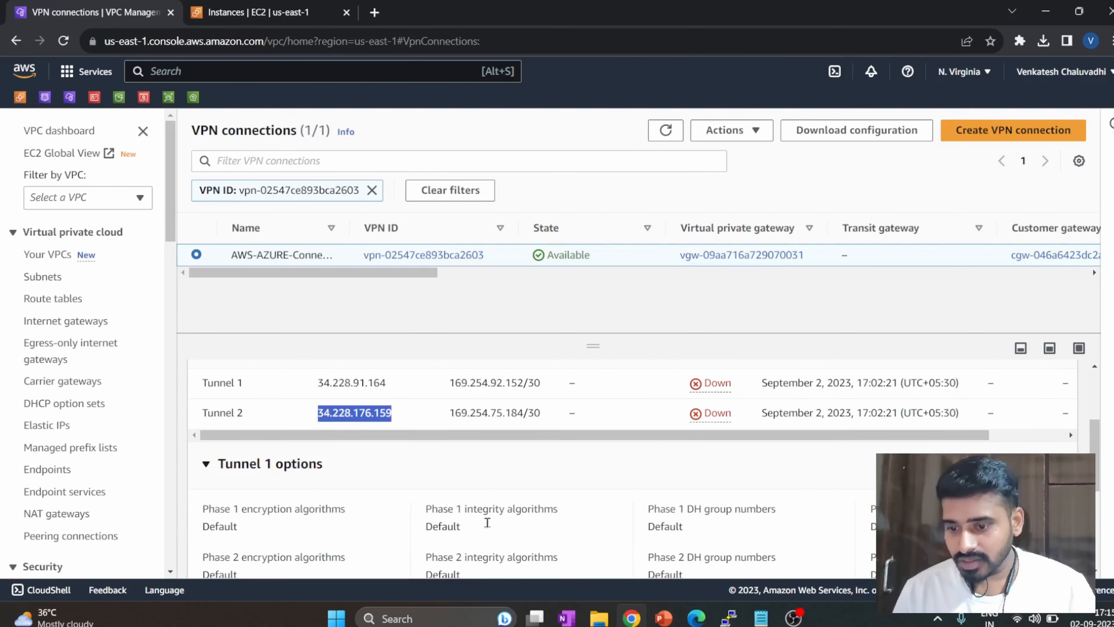
Switch to the Azure portal and view the connections of the AZURE-VNG virtual network gateway.
click(696, 618)
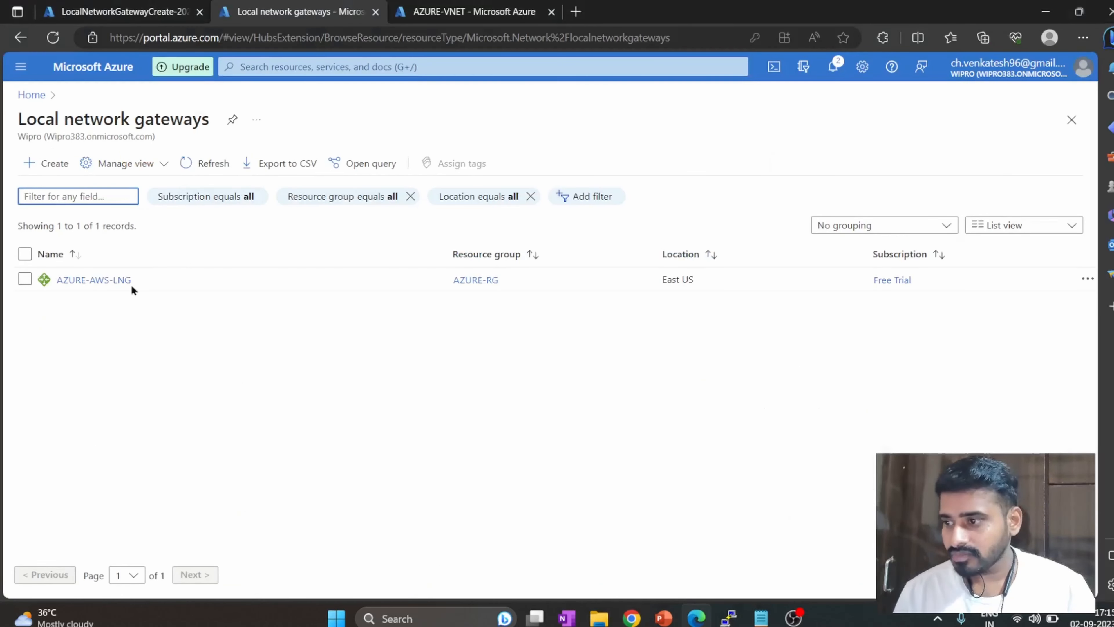
click(140, 6)
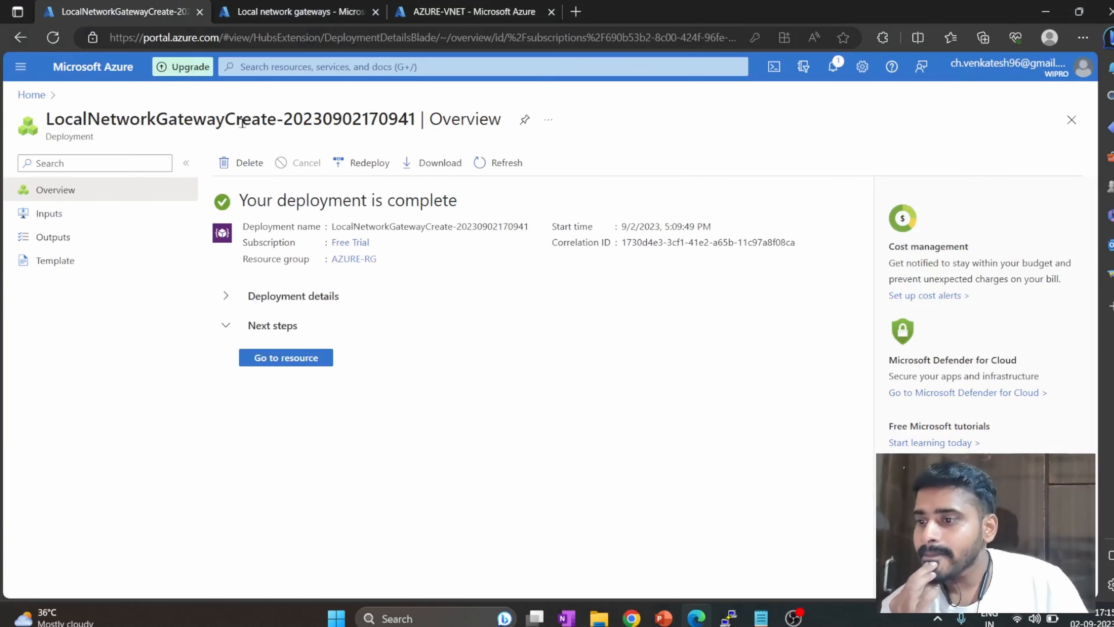
click(339, 66)
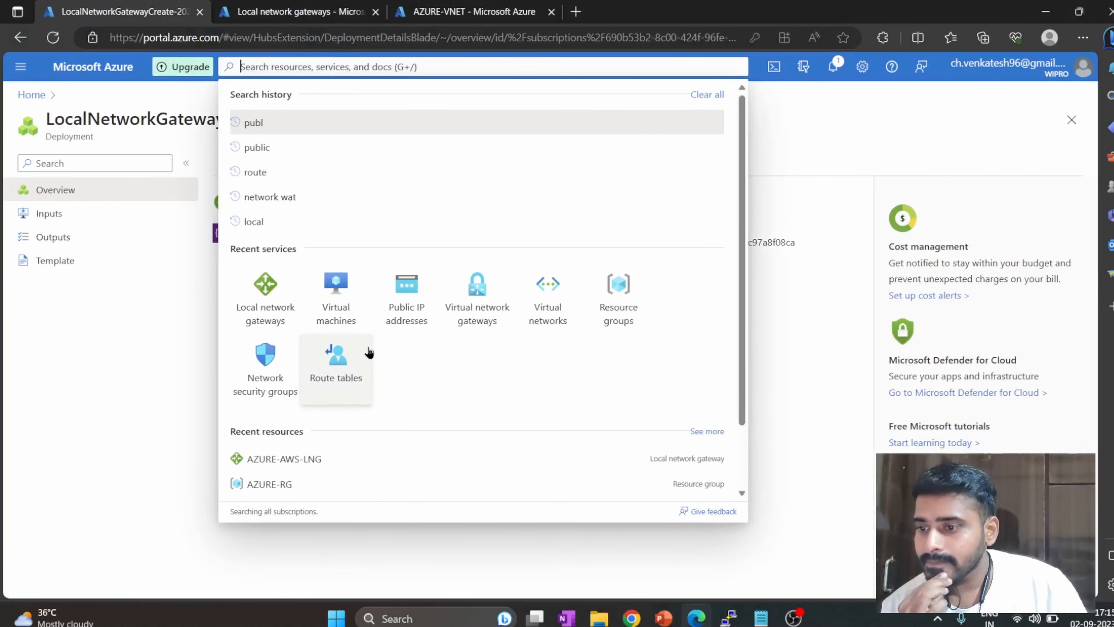
click(501, 305)
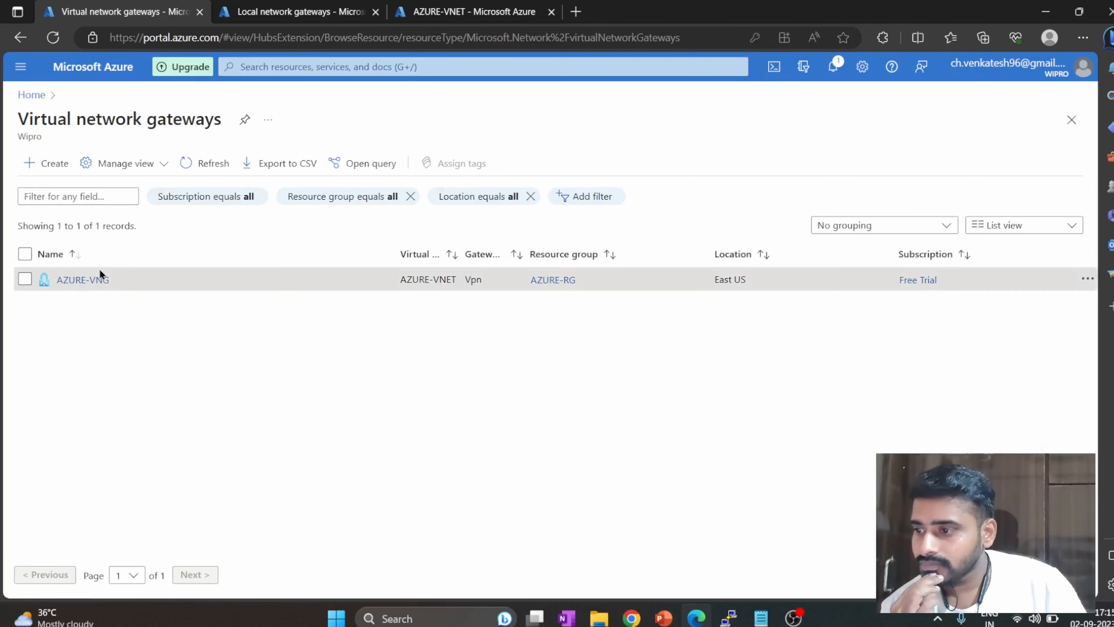
click(99, 275)
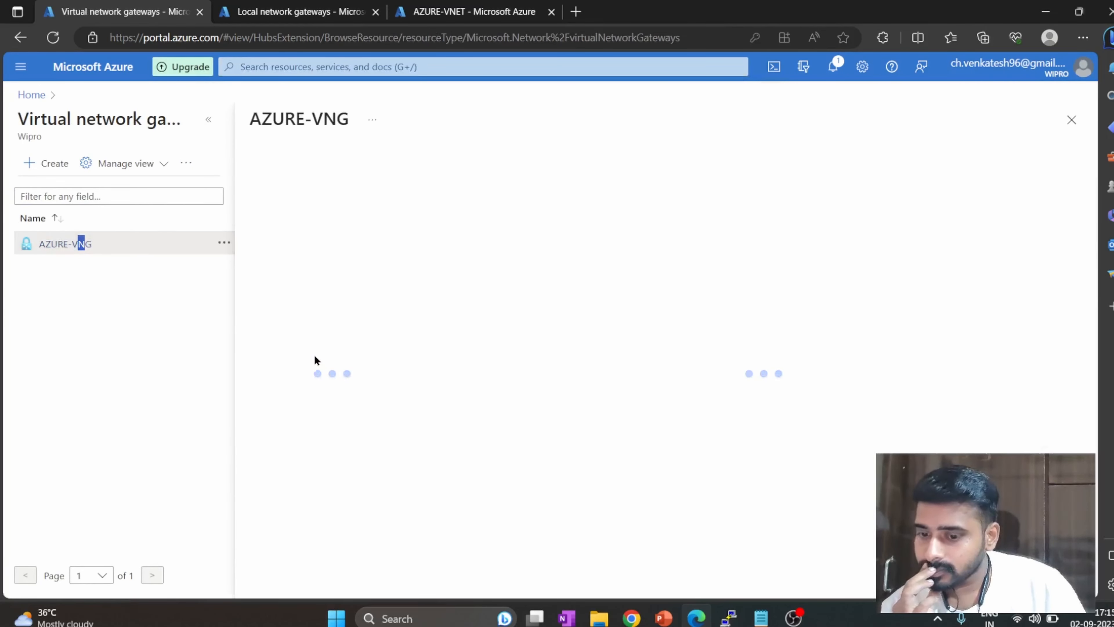
click(320, 364)
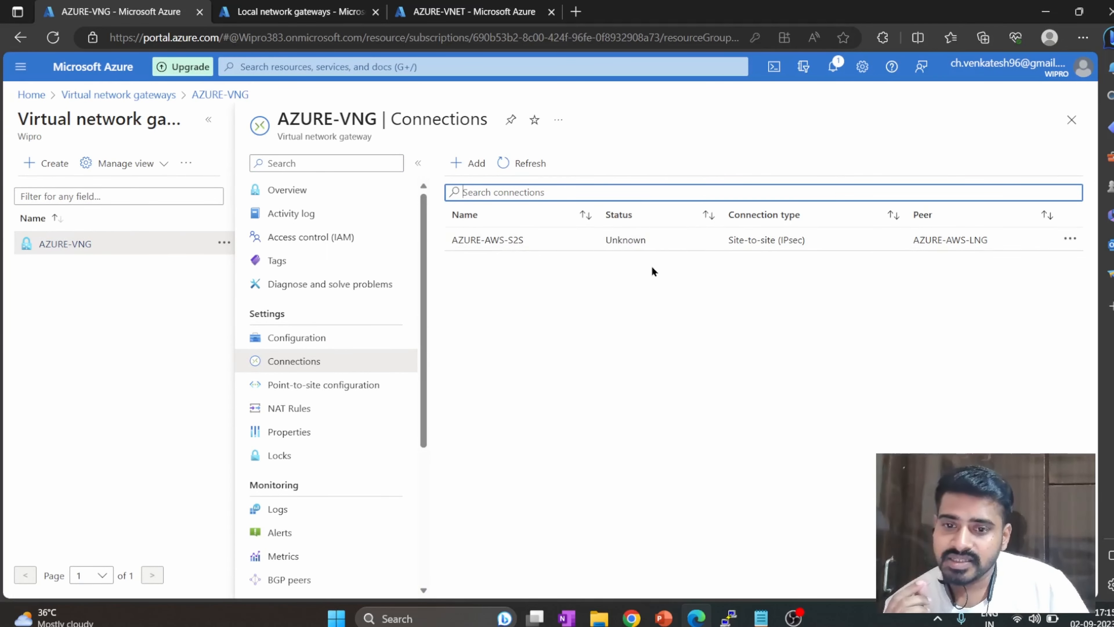
Check the AWS server's running ping, then open the AZURE-AWS-S2S connection's overview in Azure.
mouse_move(728, 618)
click(698, 517)
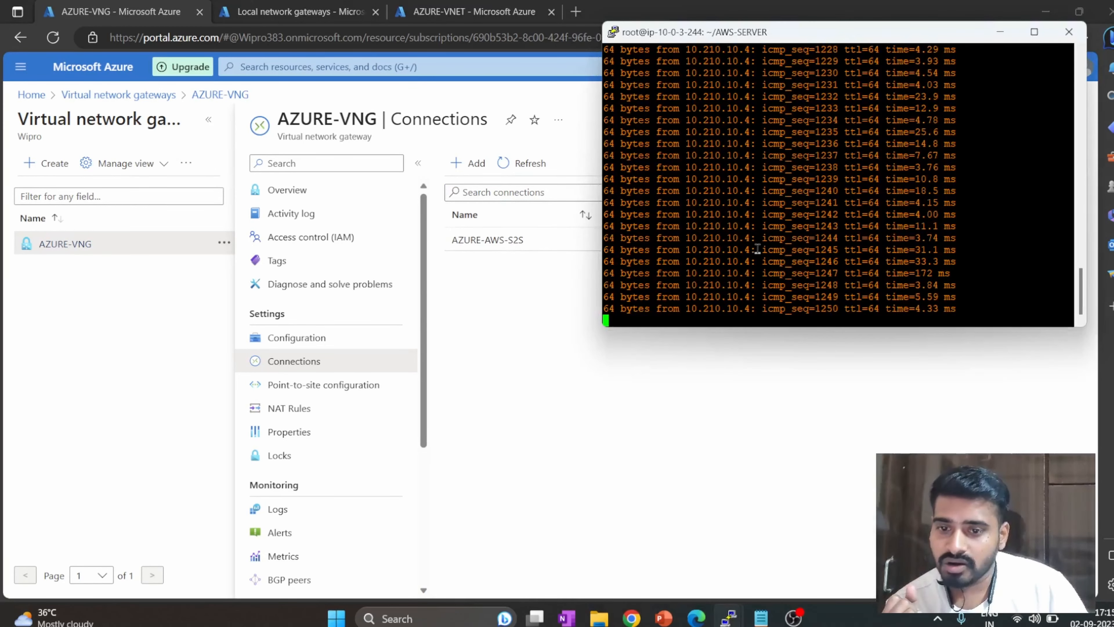
click(529, 307)
click(487, 240)
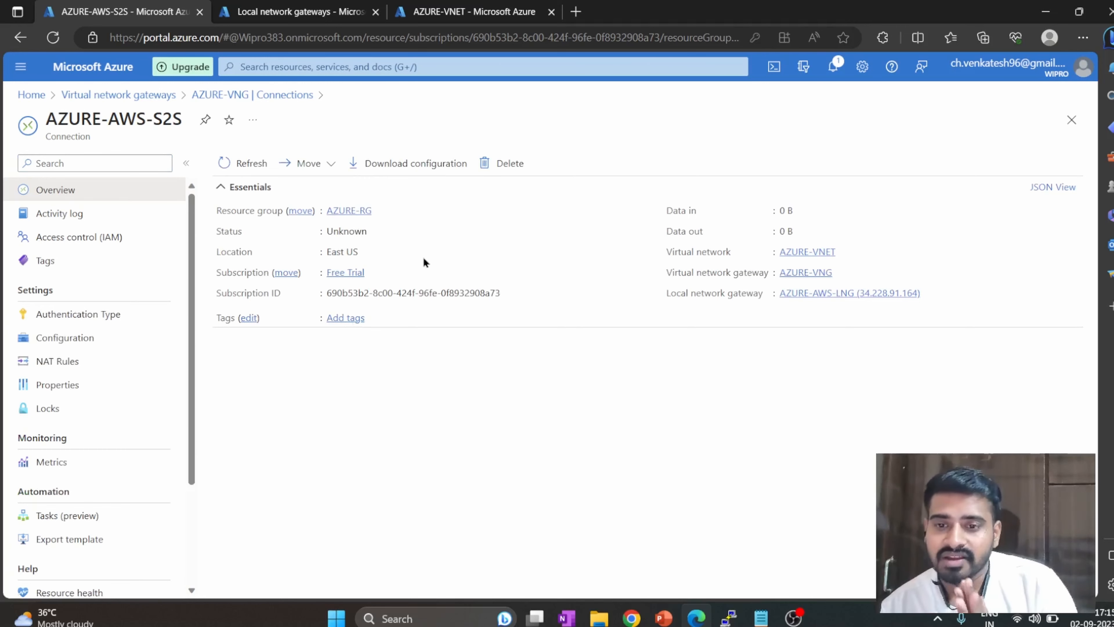
Go back to the AWS console, reload the VPN connection, and recheck its tunnel statuses.
mouse_move(631, 616)
click(635, 542)
click(601, 489)
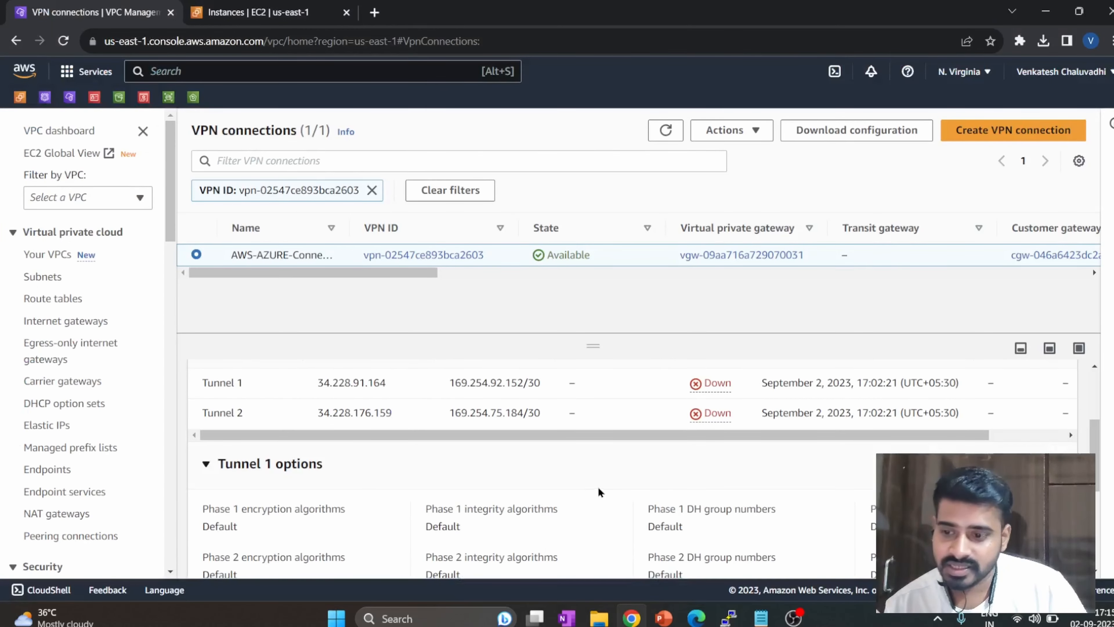
click(63, 41)
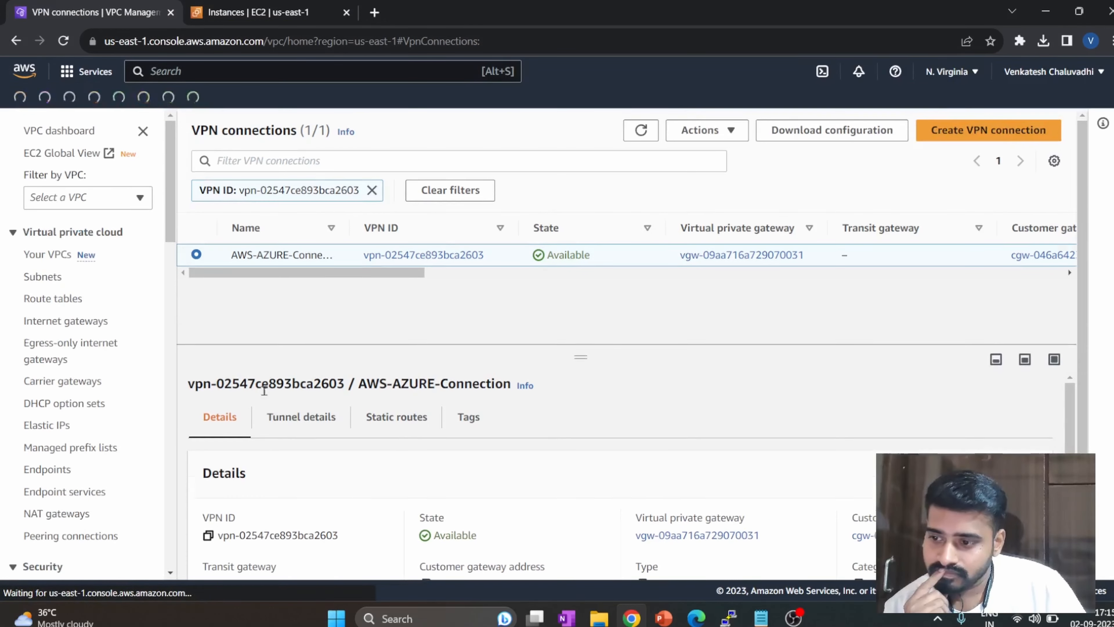
click(278, 405)
scroll(279, 405, down, 3)
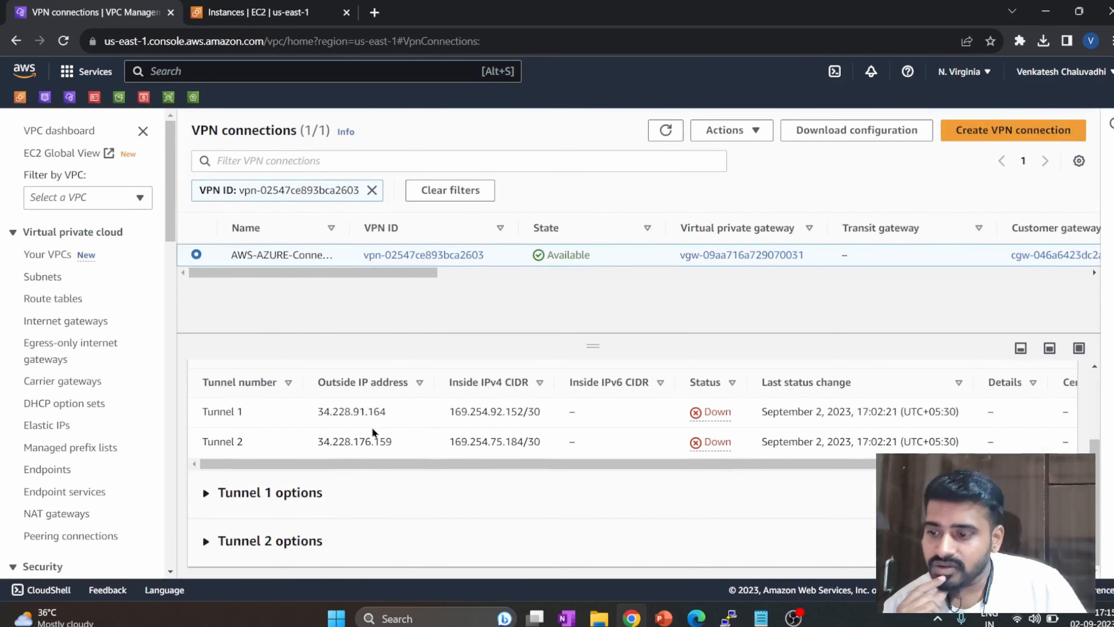
Copy Tunnel 2's outside IP address 34.228.176.159 and switch to the Azure portal.
drag(403, 442, 320, 449)
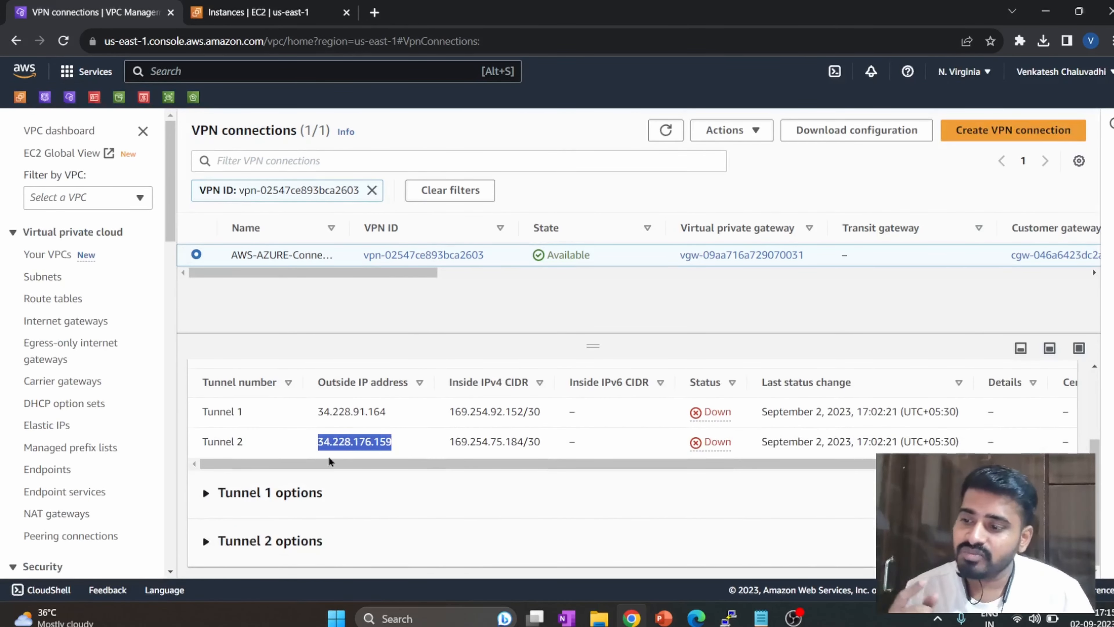
key(ctrl+c)
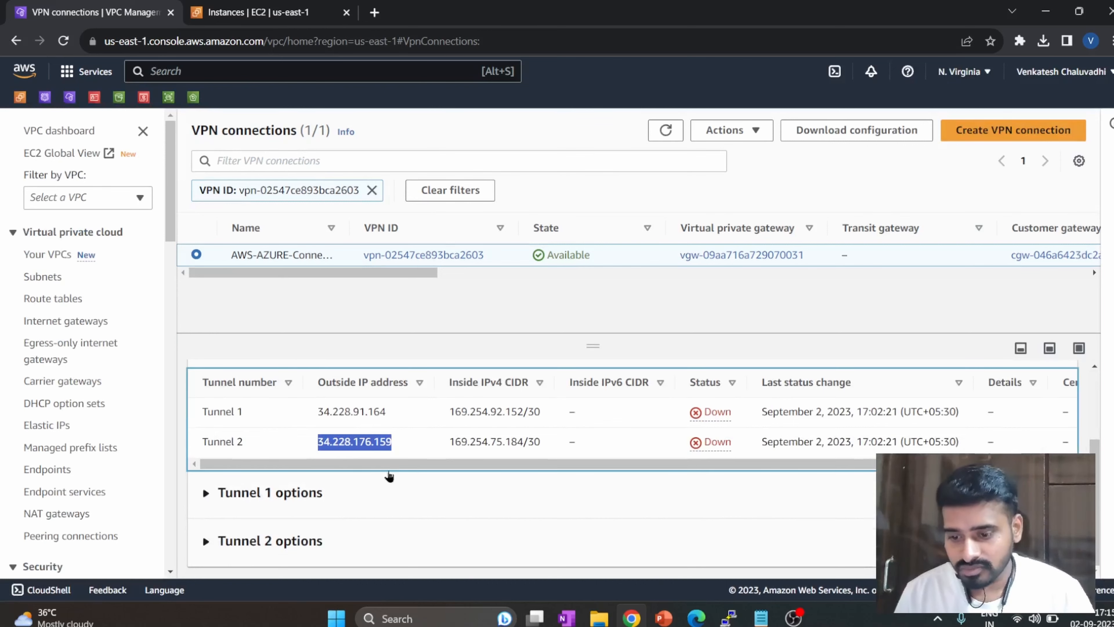
mouse_move(761, 618)
click(697, 618)
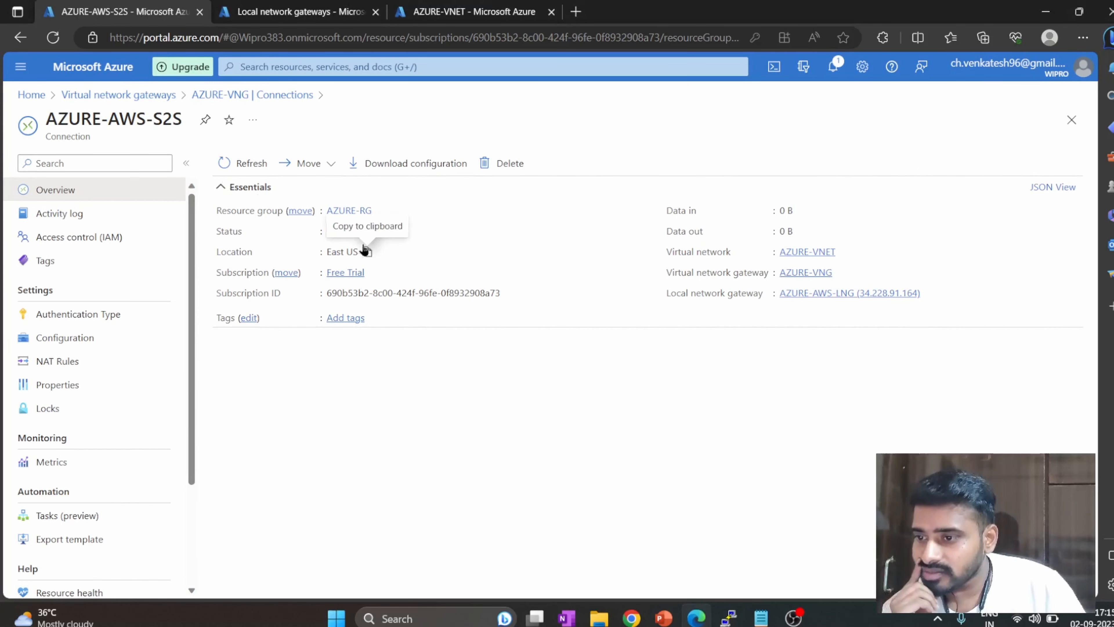
Start creating a new Azure local network gateway in the AZURE-RG resource group.
click(315, 66)
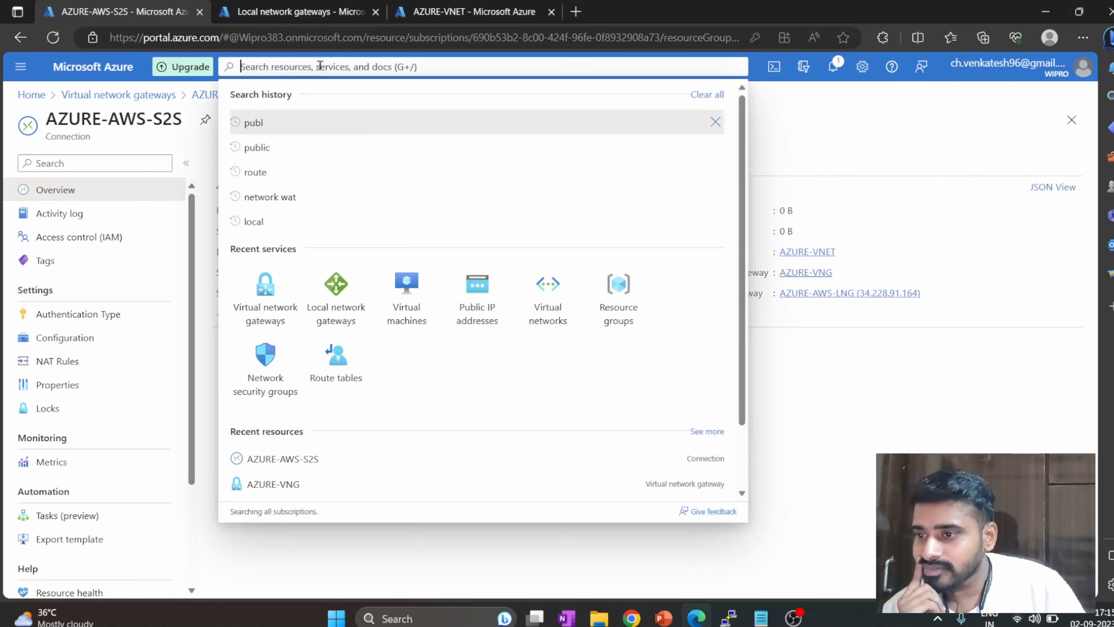
click(344, 301)
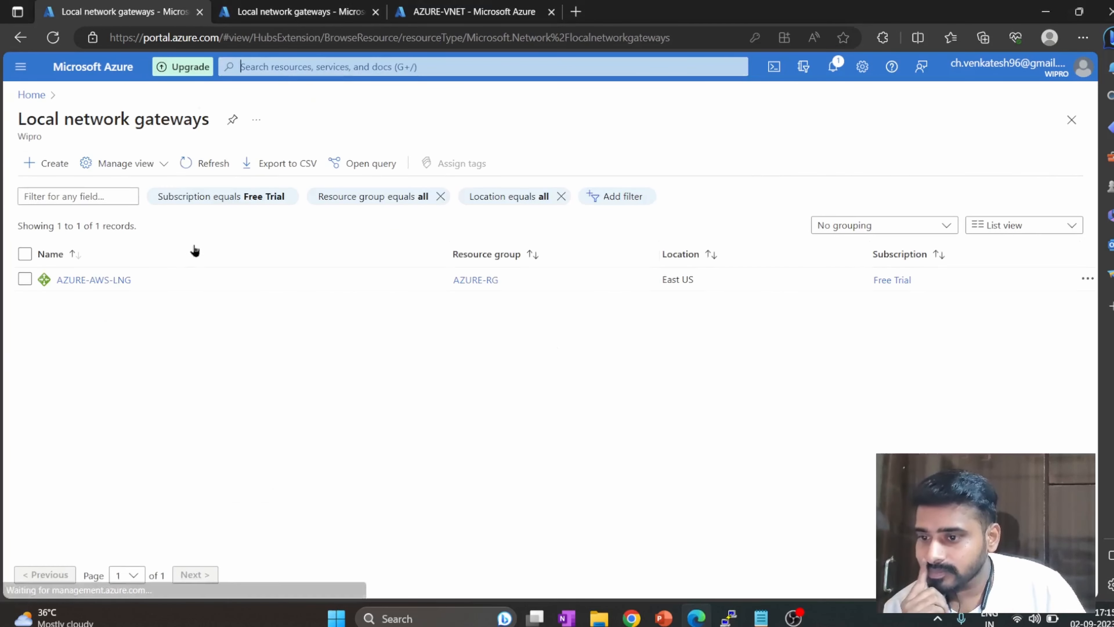
click(52, 169)
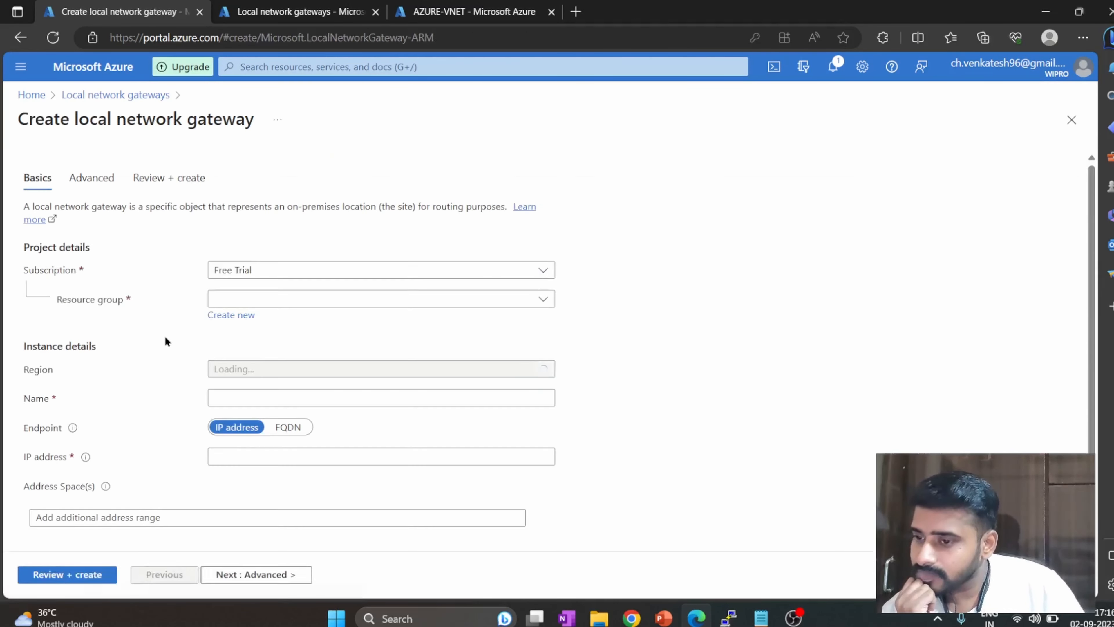
click(255, 298)
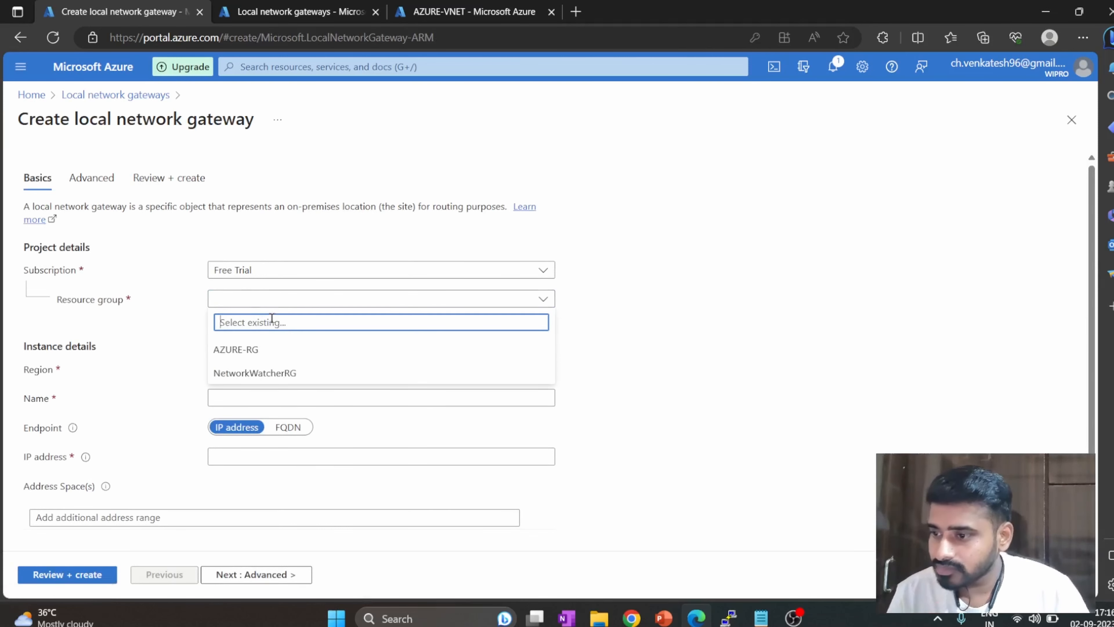
click(282, 350)
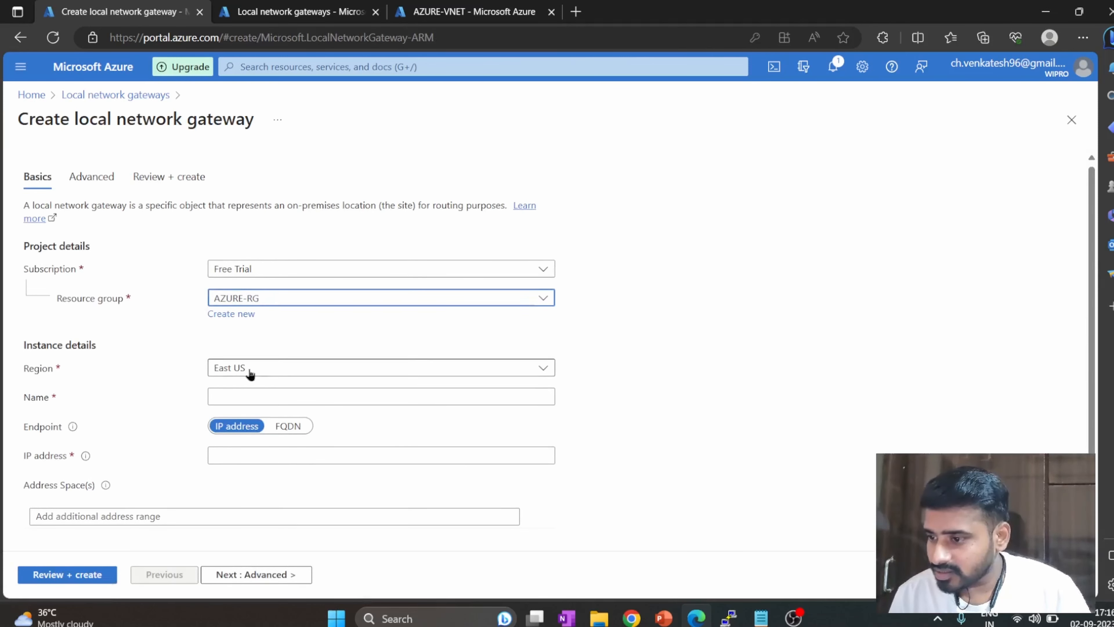
Name the gateway AZURE-AWSDC-Tunnel2 and set its endpoint IP address to the copied 34.228.176.159.
click(261, 395)
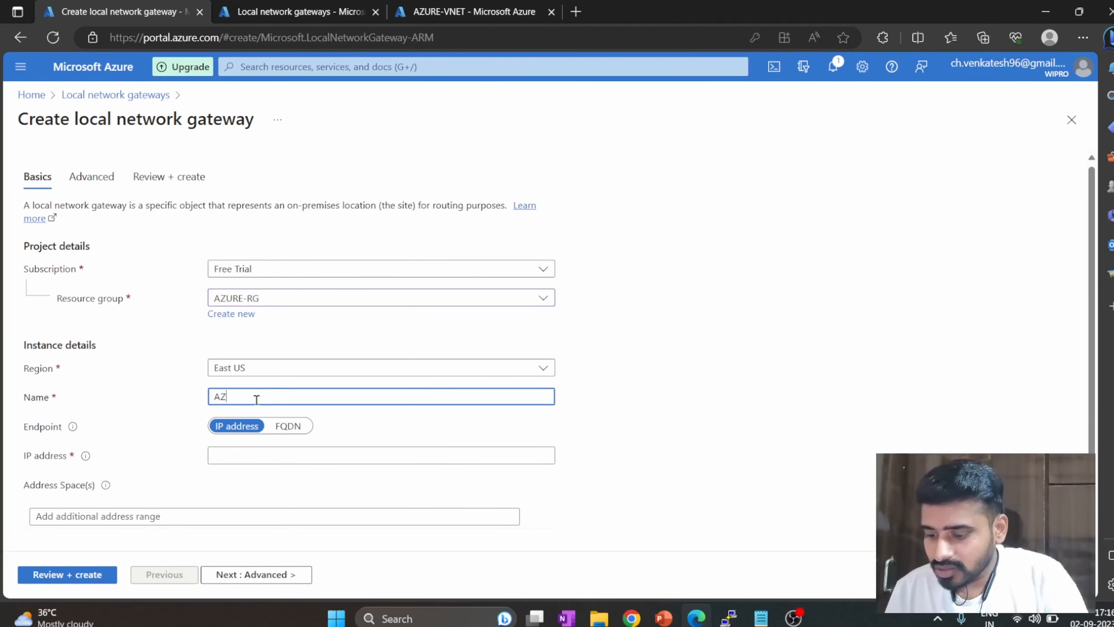
text(AZURE-AWSDC-Tunnel2)
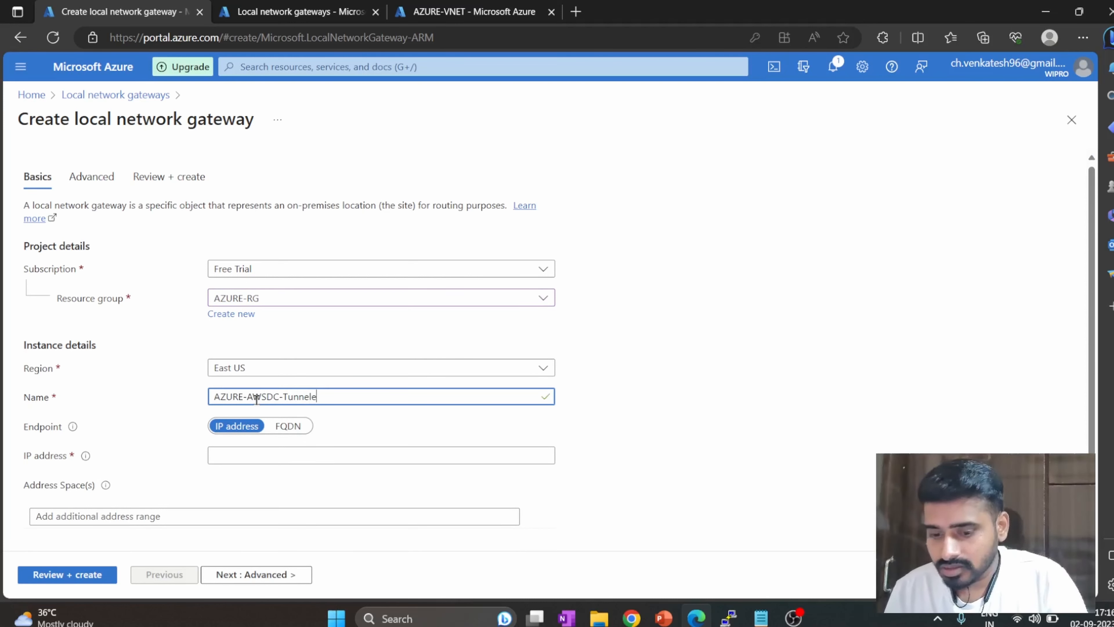
click(277, 458)
key(ctrl+v)
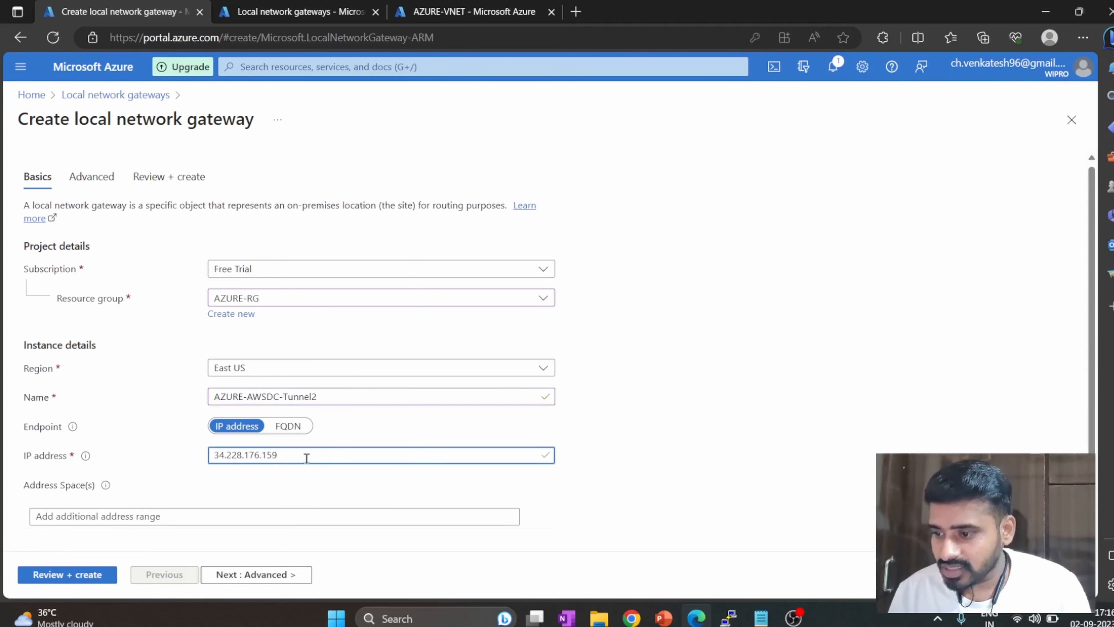
Switch to the VPN configuration file in Notepad, find the IPSec Tunnel #2 section, and copy its pre-shared key.
mouse_move(632, 618)
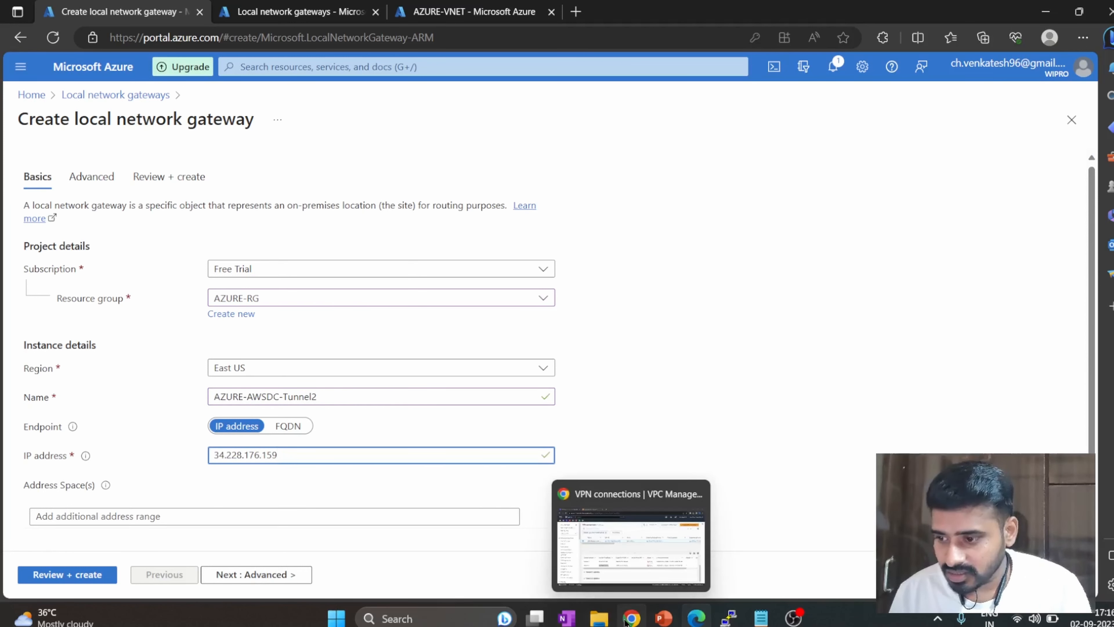
click(642, 556)
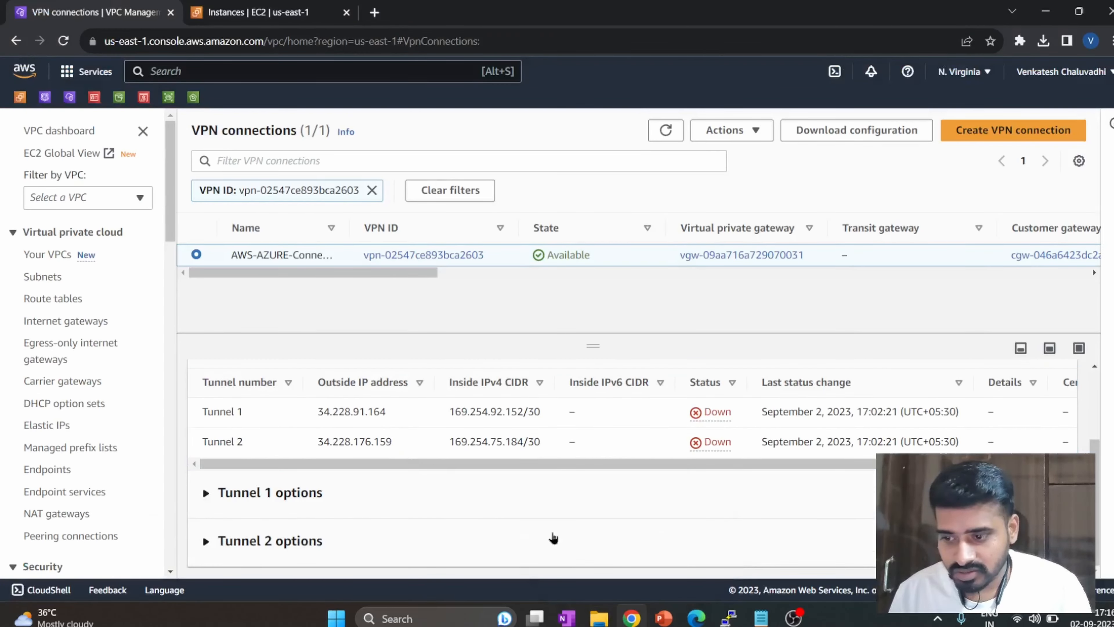
mouse_move(761, 617)
click(775, 547)
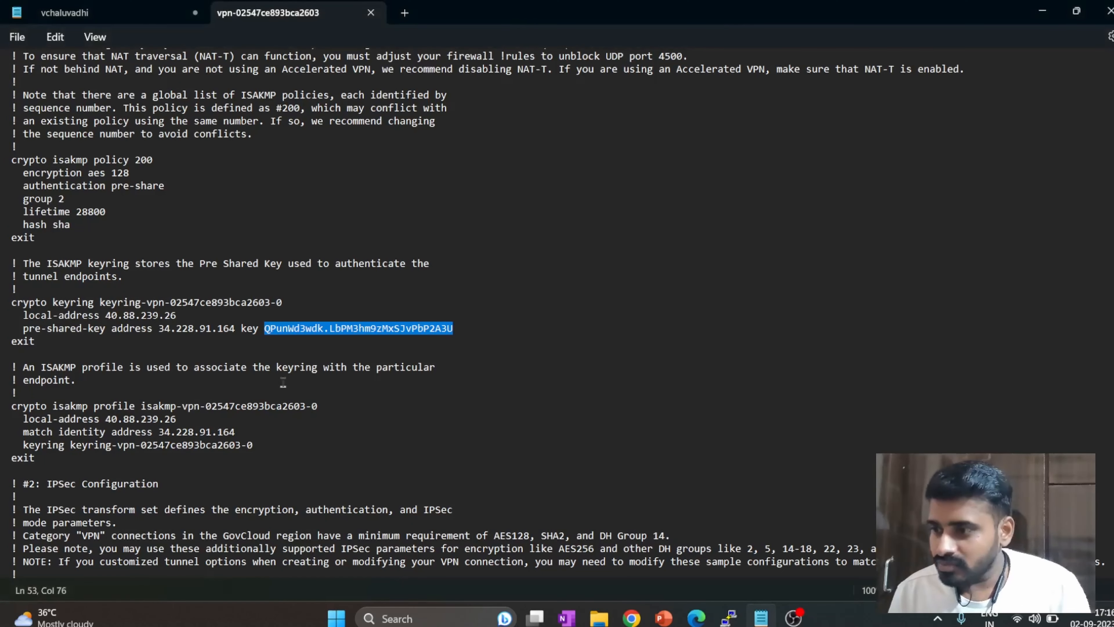
scroll(141, 380, down, 10)
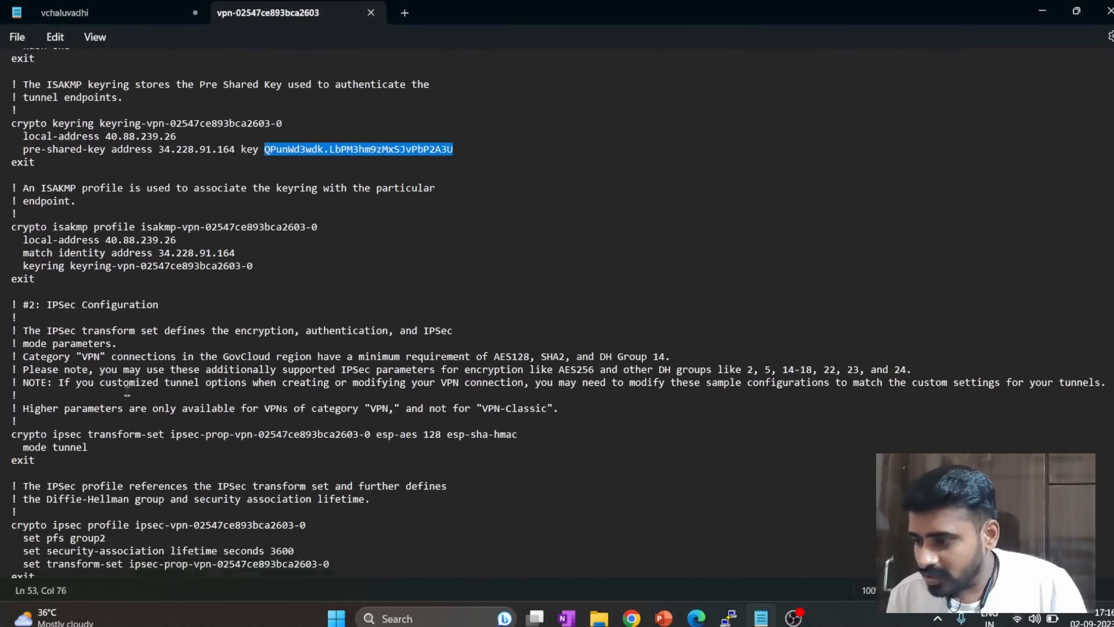
scroll(129, 382, down, 10)
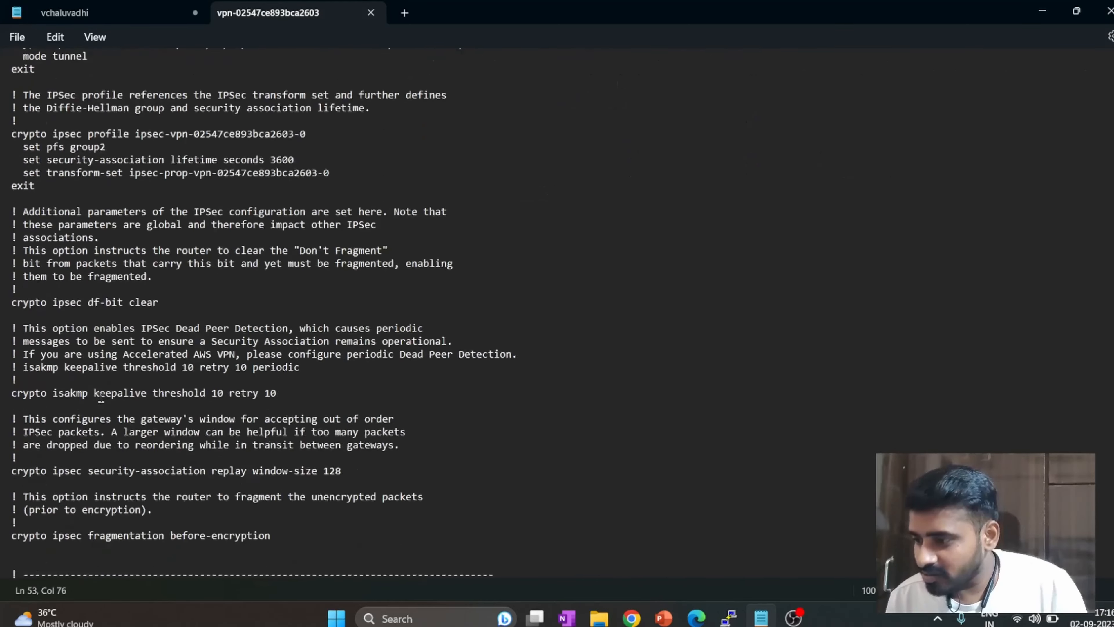
scroll(94, 400, down, 11)
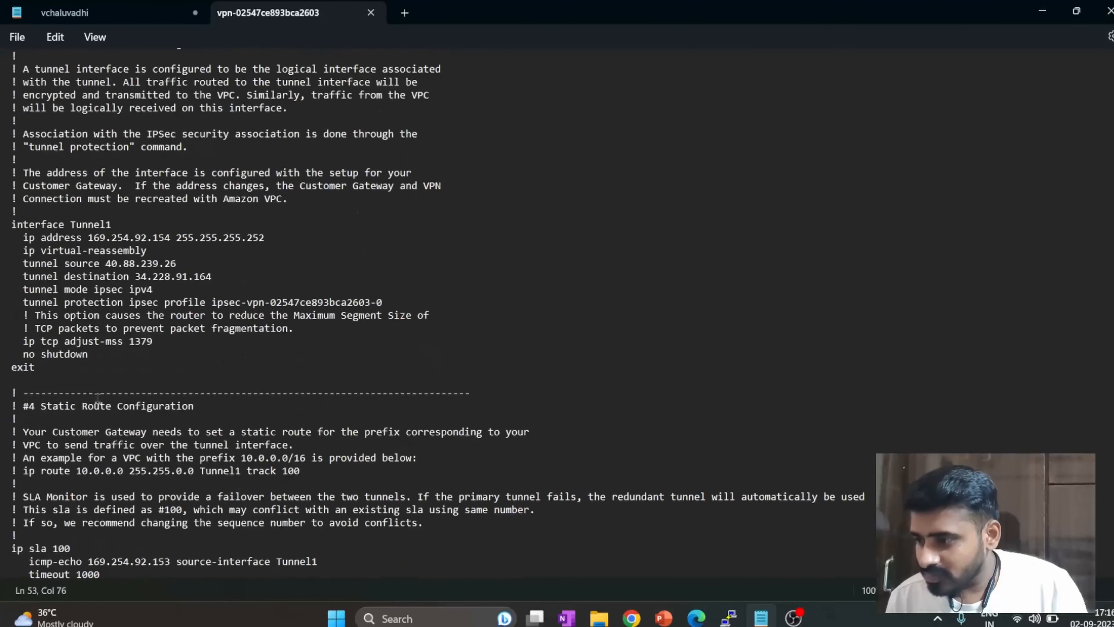
scroll(115, 406, down, 1)
drag(113, 505, 28, 505)
scroll(127, 393, down, 3)
scroll(128, 394, down, 10)
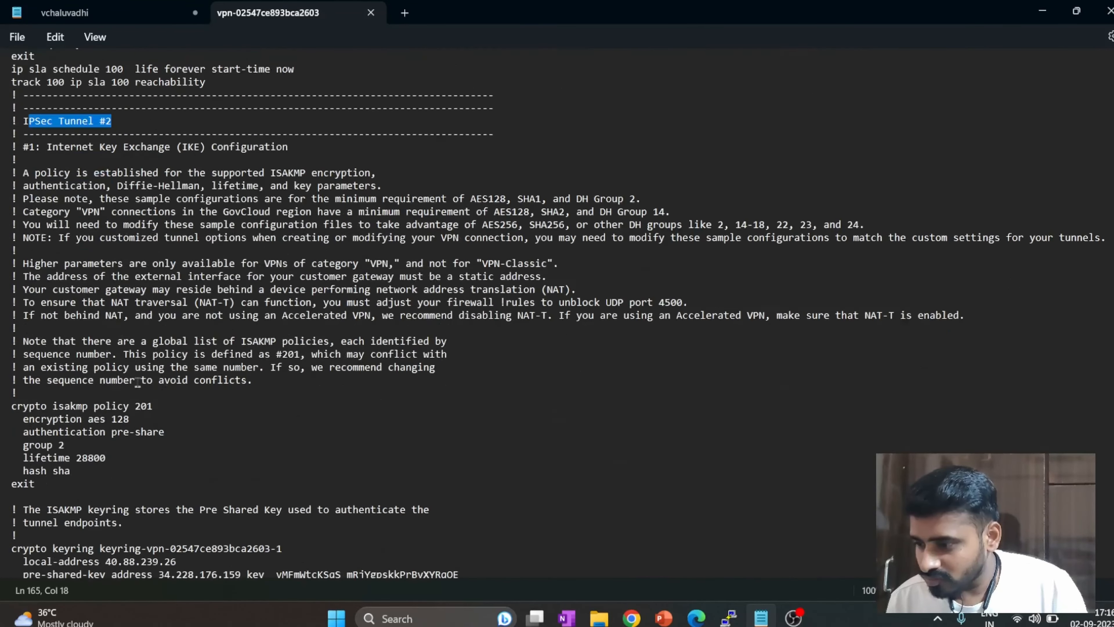
drag(461, 471, 272, 473)
key(ctrl+c)
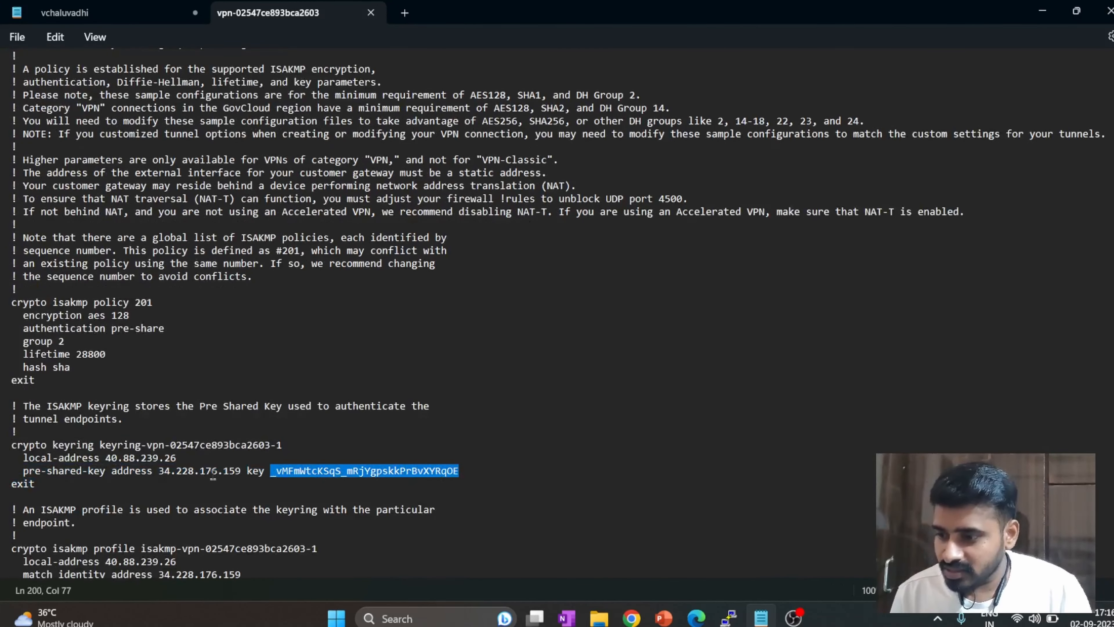
Return to the Azure gateway form, try the copied pre-shared key as the address space, and proceed to the review.
key(alt+Tab)
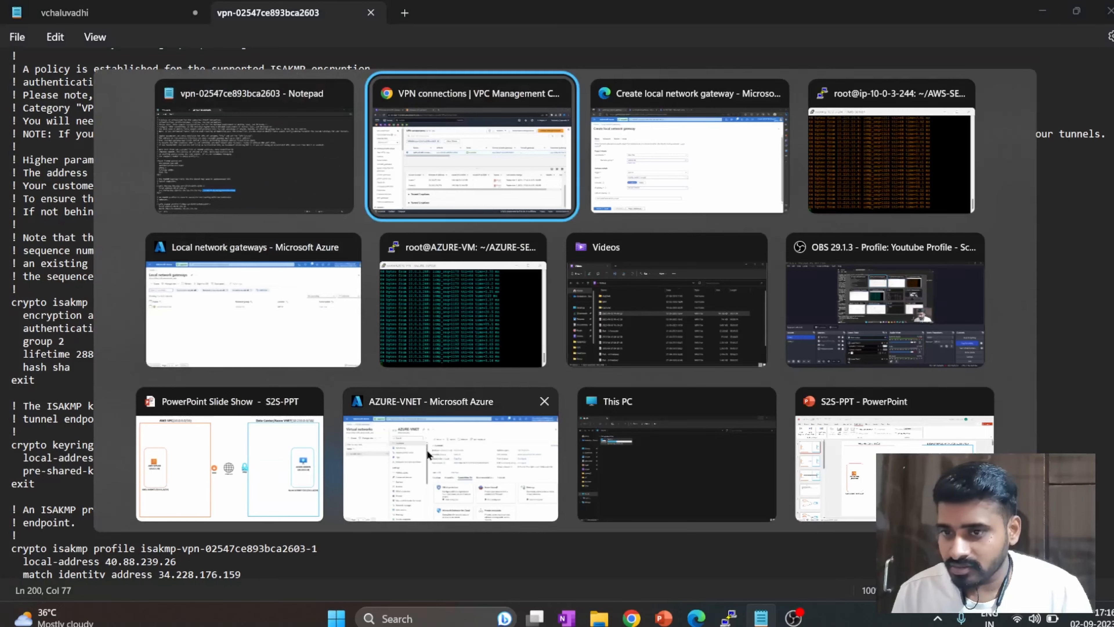
key(alt+Tab)
click(269, 512)
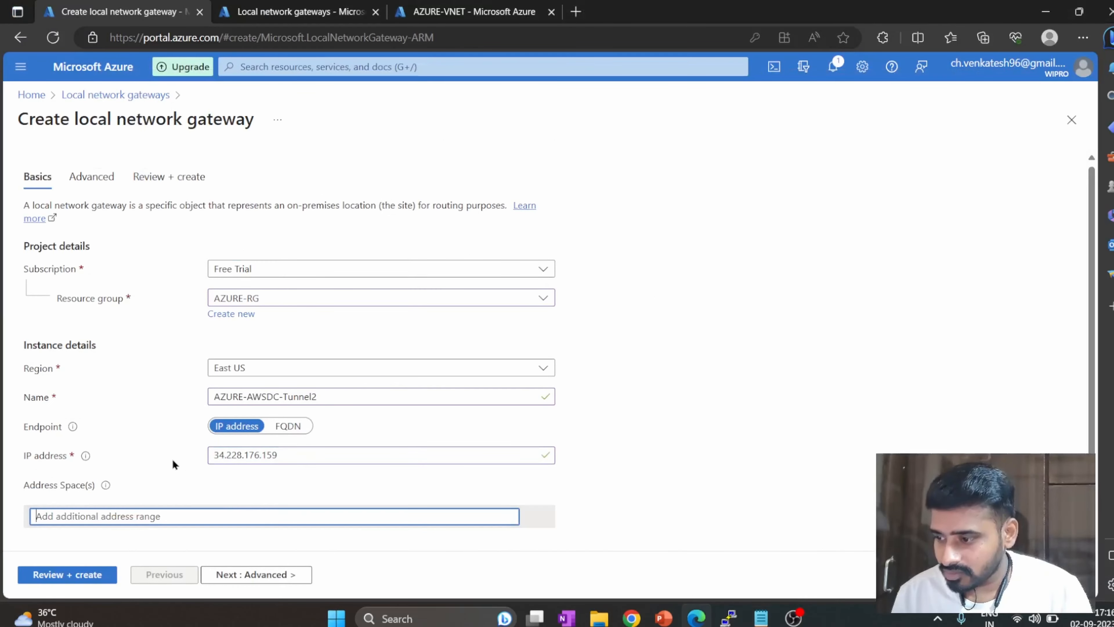
key(ctrl+v)
scroll(145, 437, down, 1)
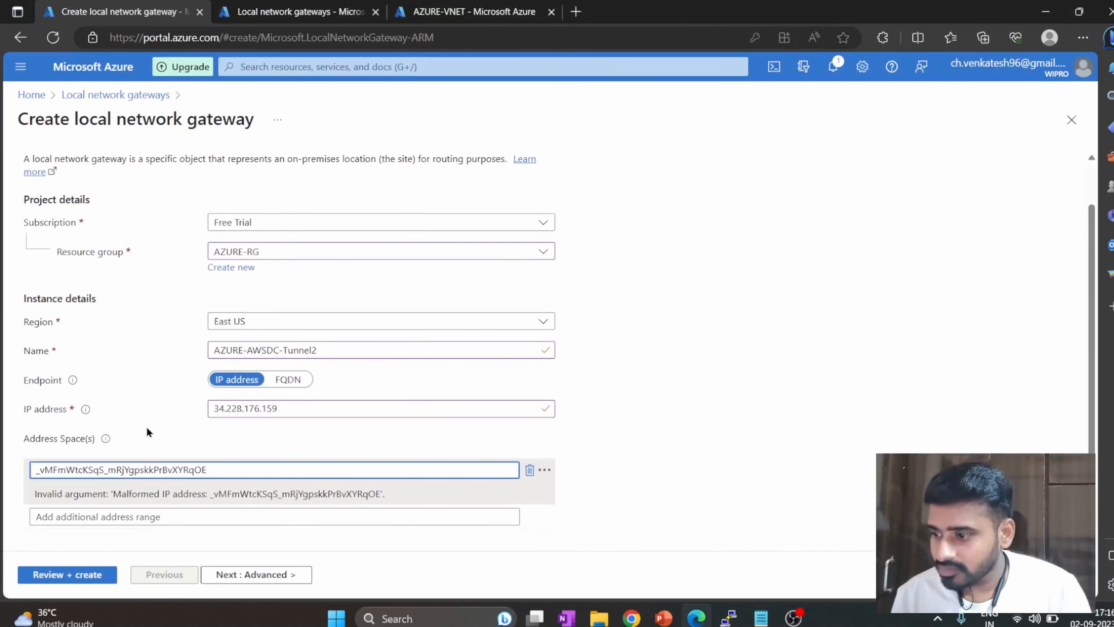
click(228, 575)
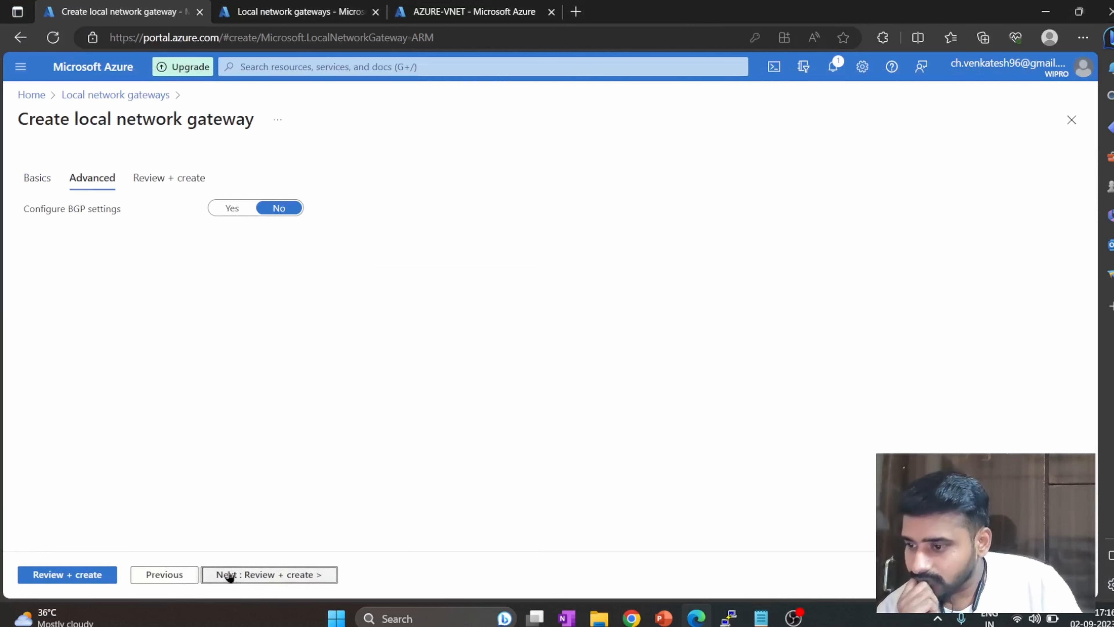
click(252, 574)
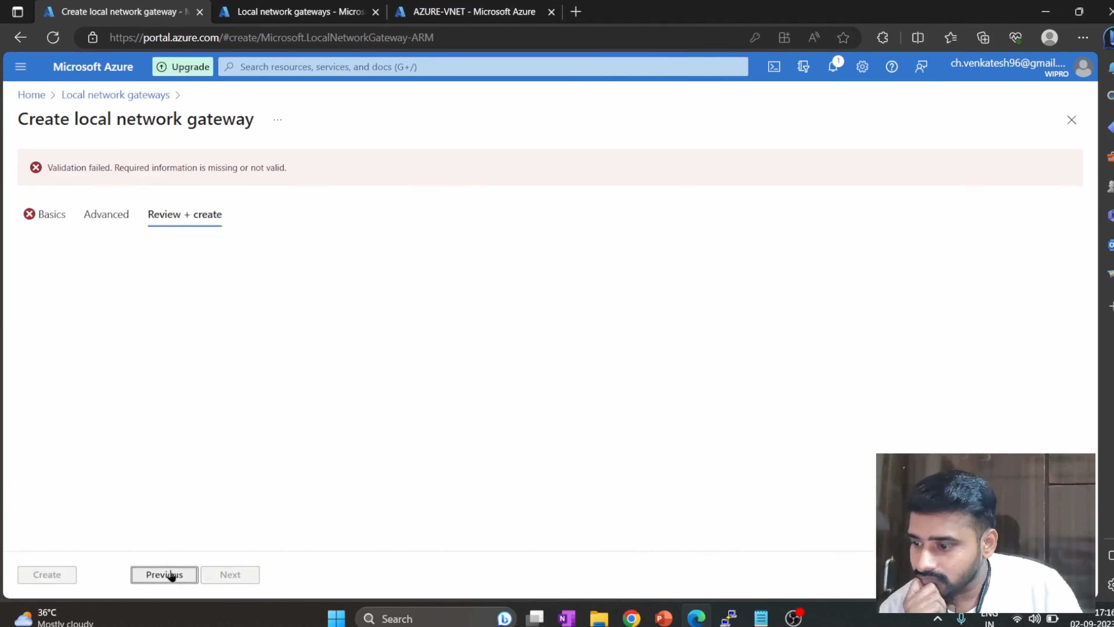
Go back to the gateway's basic settings and clear the pre-shared key from the address space.
click(171, 575)
click(171, 574)
scroll(120, 425, down, 1)
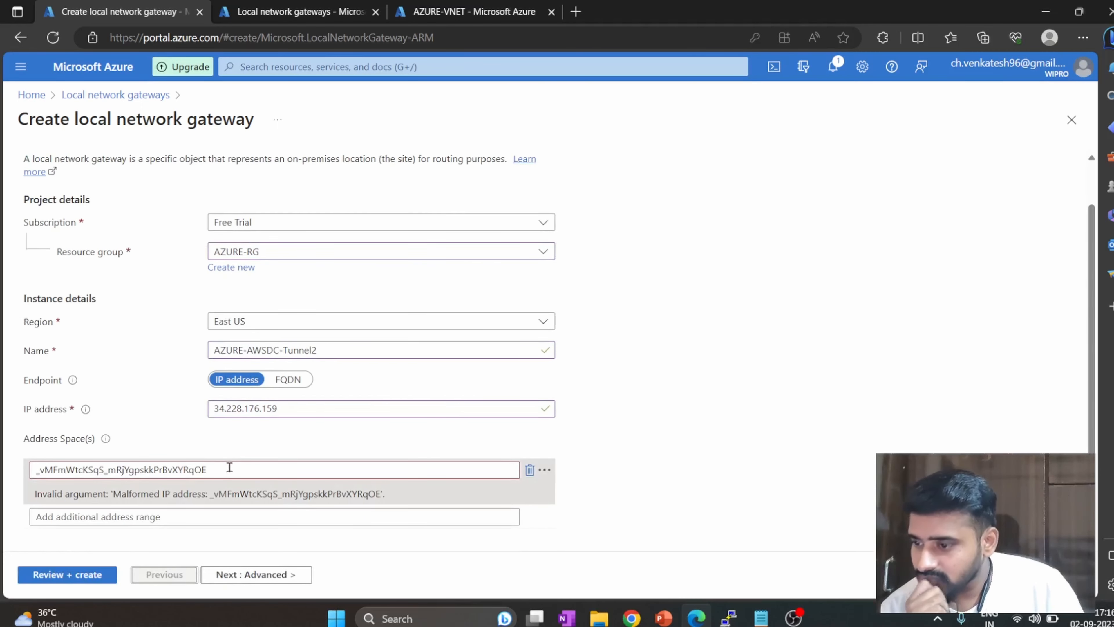
drag(229, 467, 34, 469)
key(BackSpace)
mouse_move(79, 418)
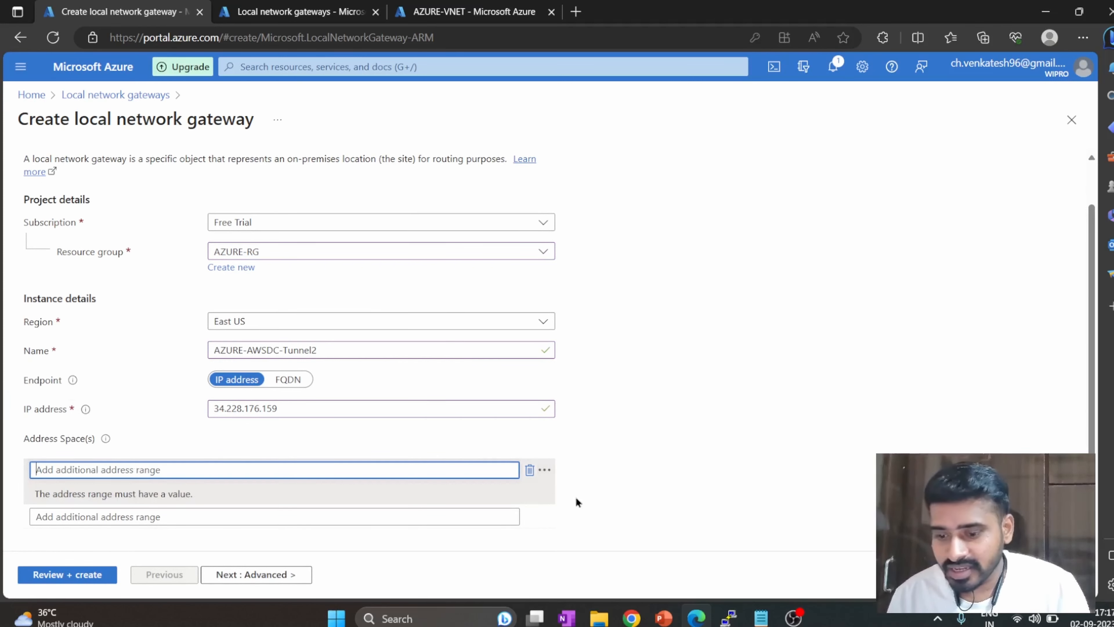
Copy AWS-vpc's IPv4 CIDR 10.0.0.0/16 from the AWS console and enter it as the Azure gateway's address space.
mouse_move(644, 607)
click(617, 525)
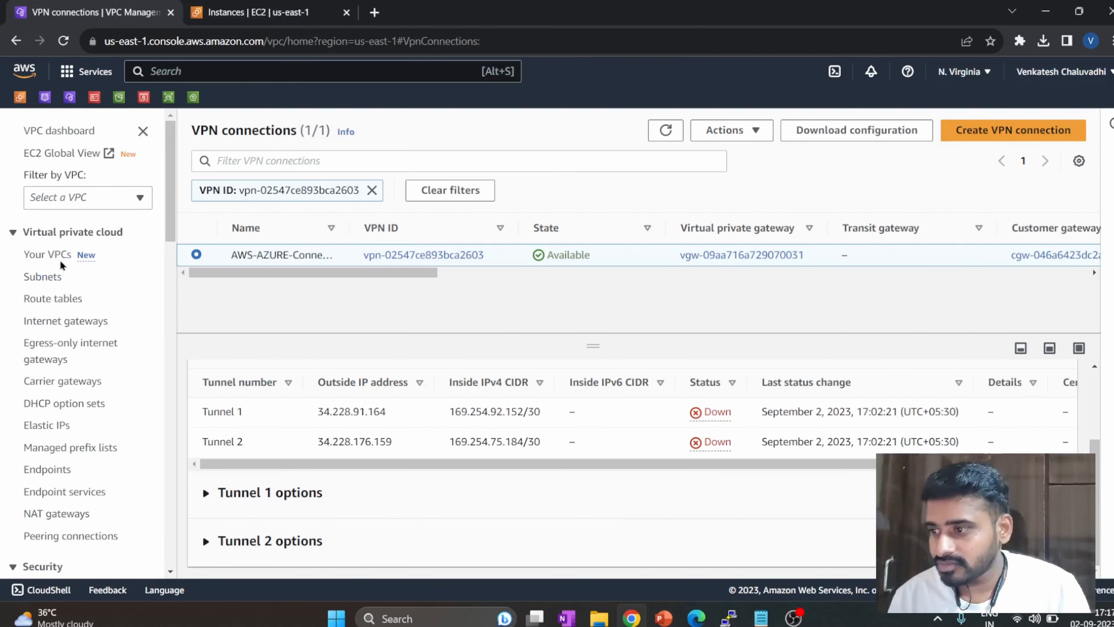
click(49, 255)
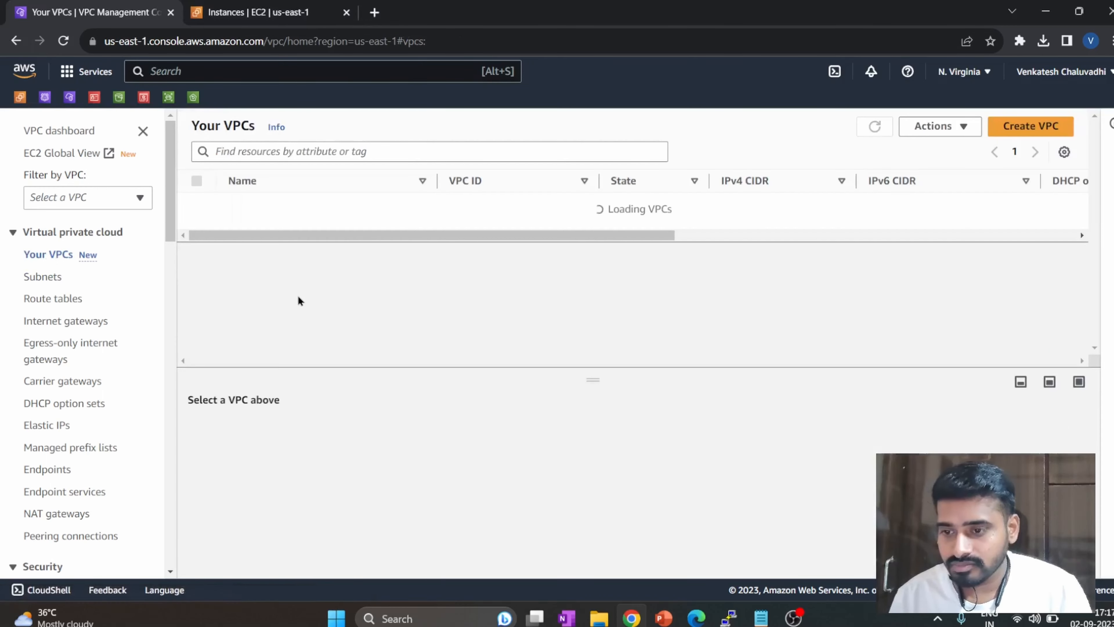
drag(784, 204, 720, 206)
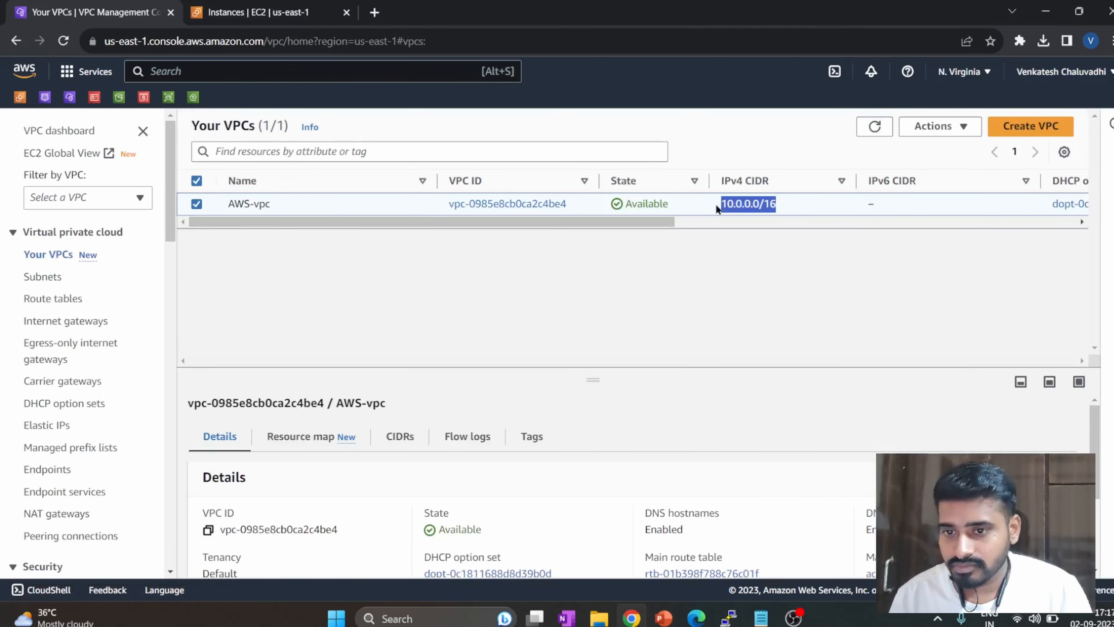
key(ctrl+c)
key(alt+Tab)
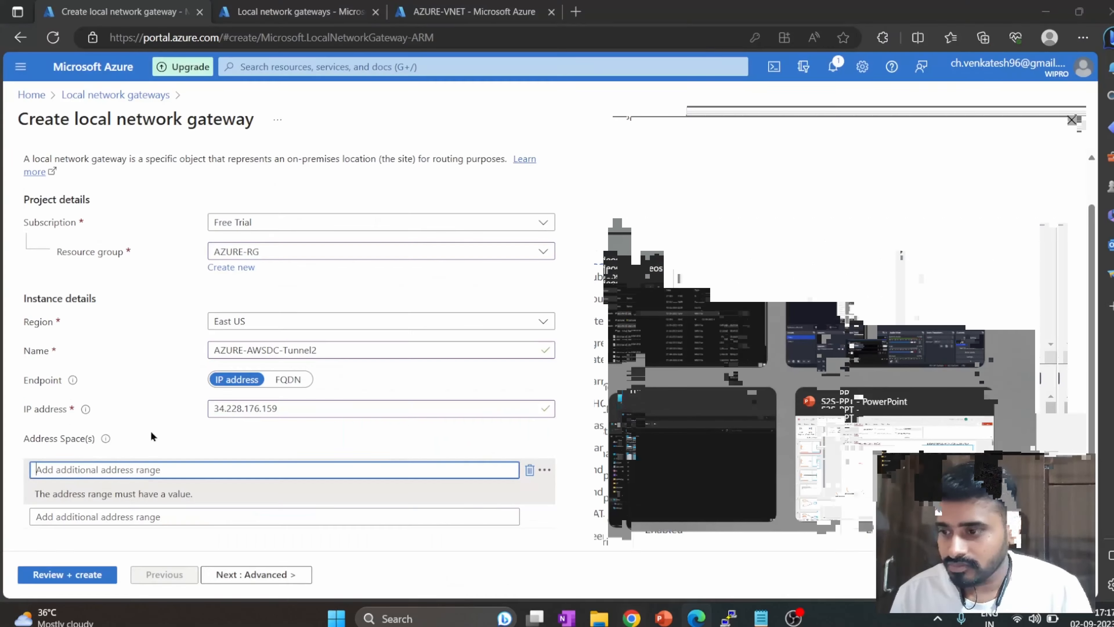
key(ctrl+v)
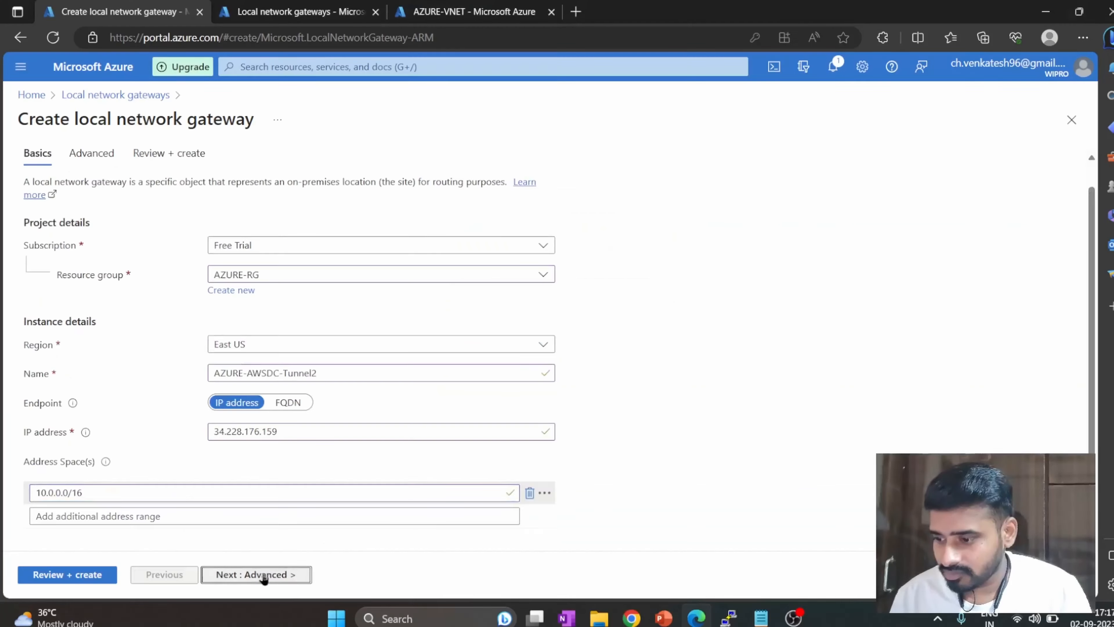
Keep the default advanced settings, review the configuration, and create the AZURE-AWSDC-Tunnel2 local network gateway.
click(262, 574)
click(271, 573)
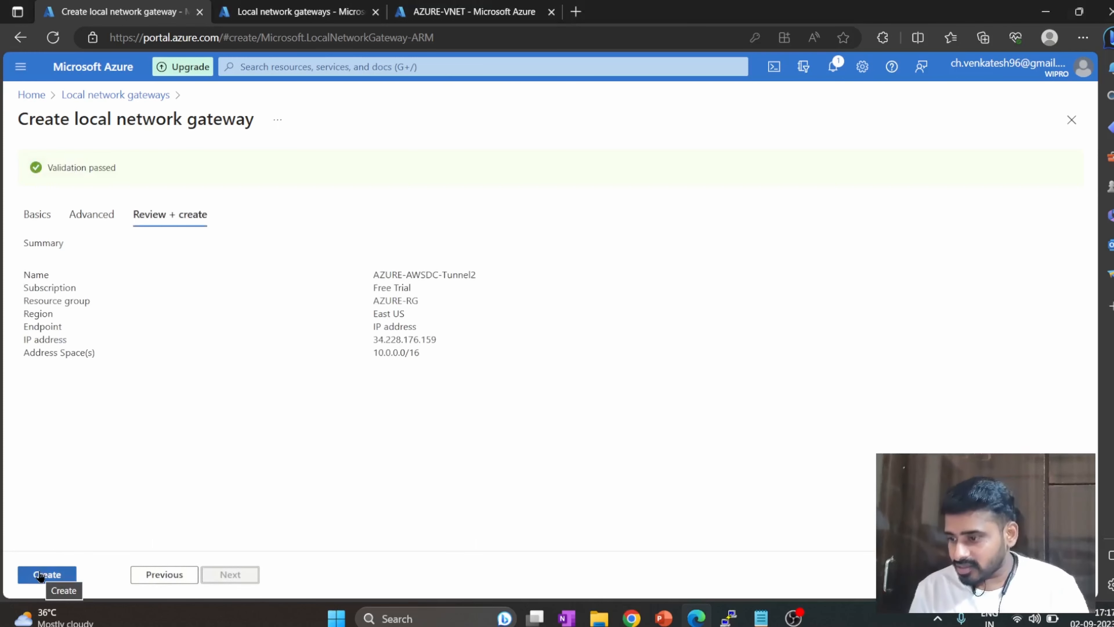
click(40, 575)
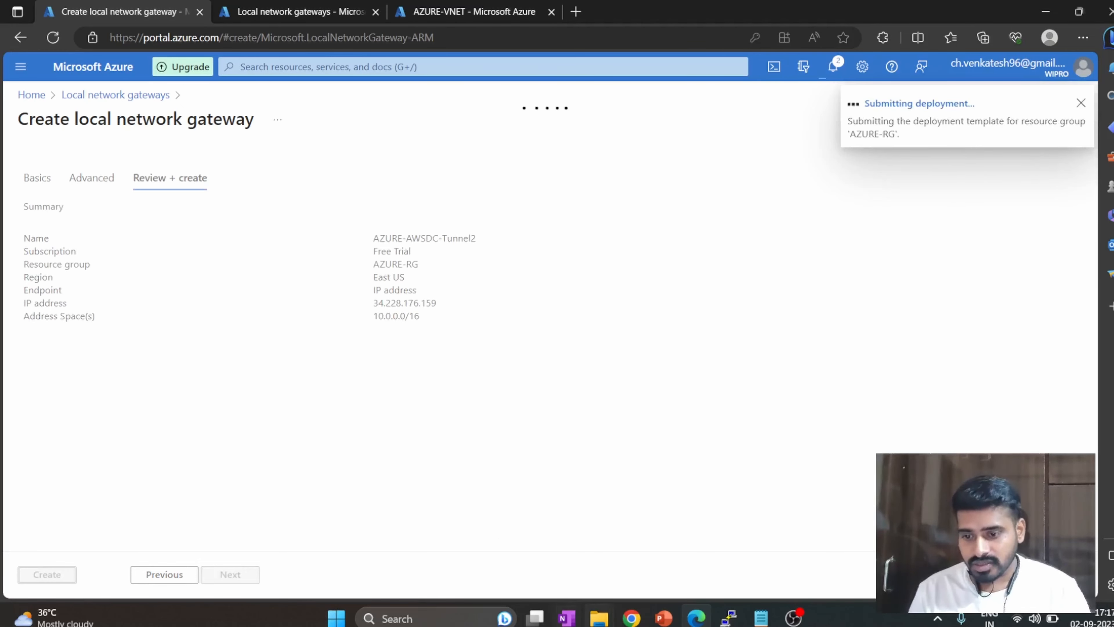
In the other Azure portal tab, open the AZURE-VNG virtual network gateway's connections.
click(297, 5)
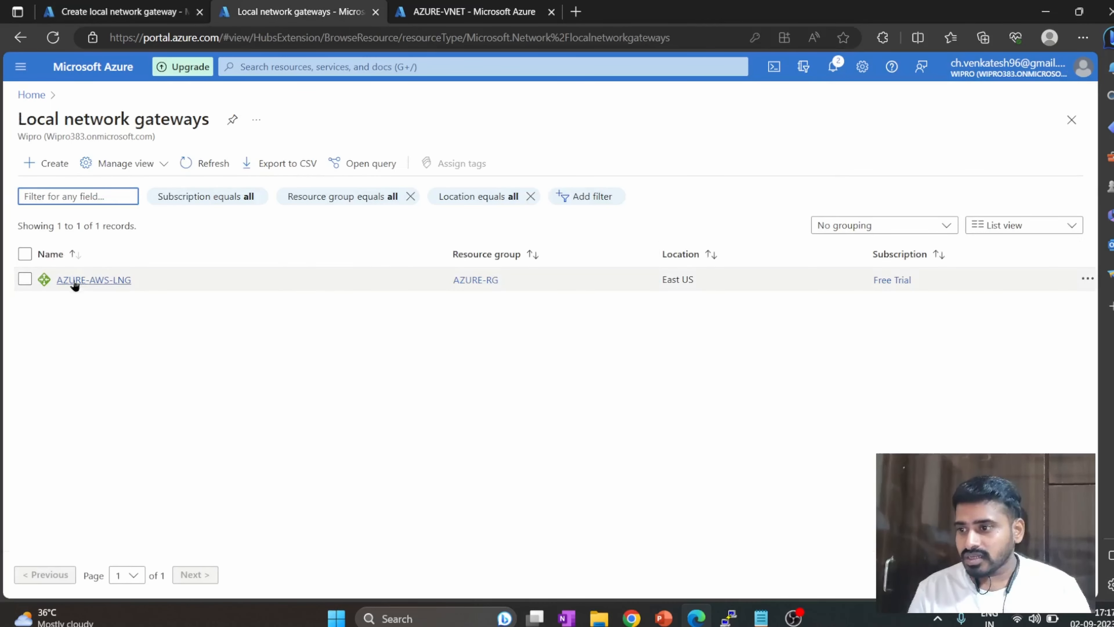
click(316, 66)
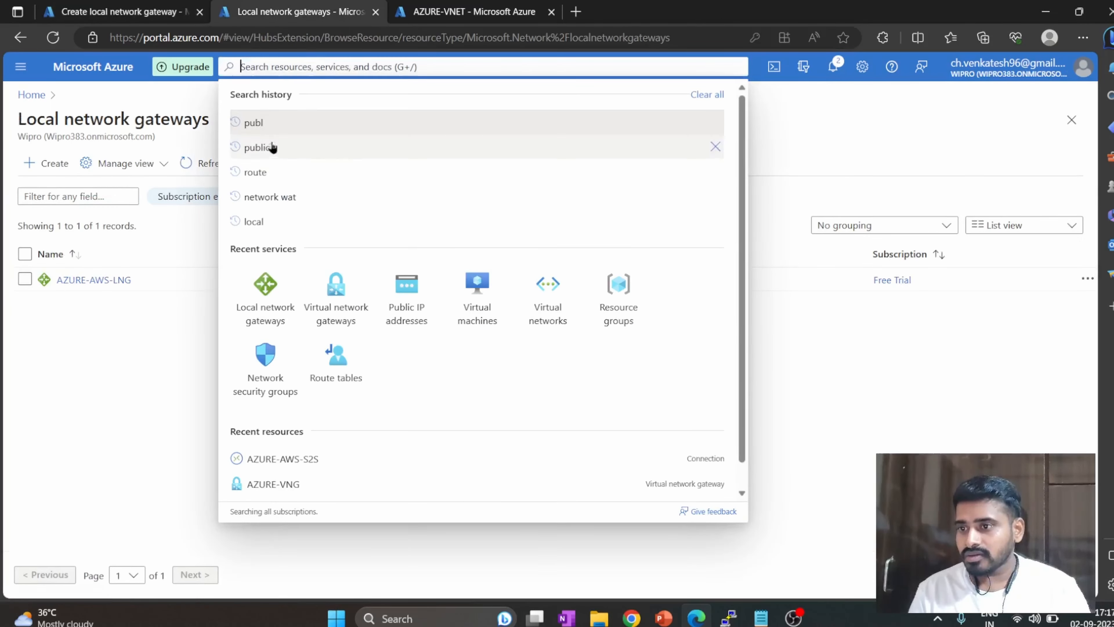
click(358, 296)
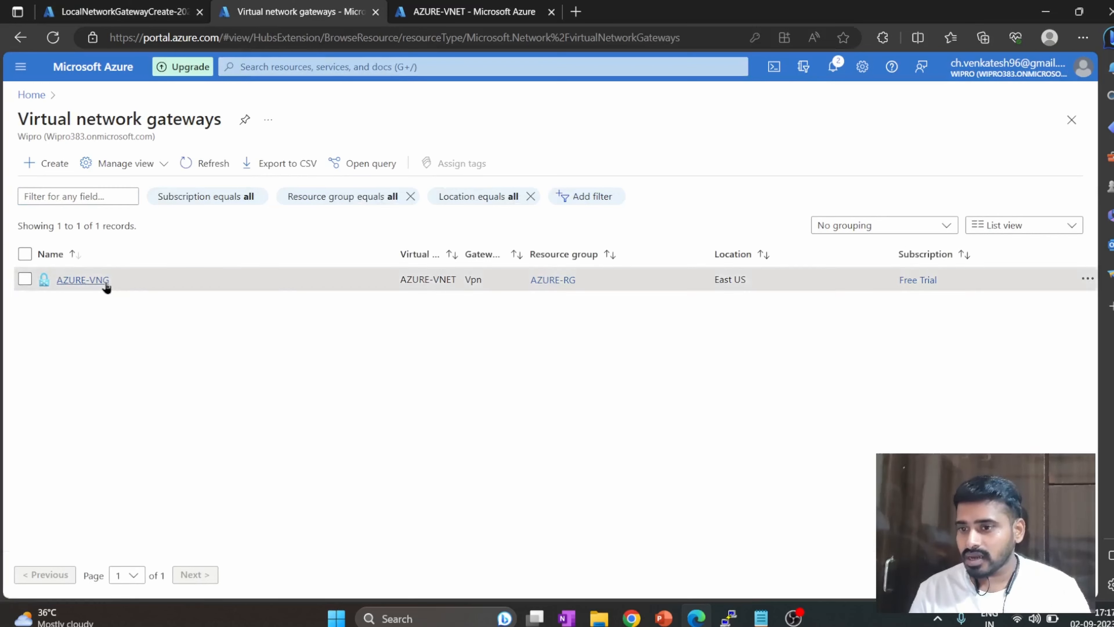
click(88, 279)
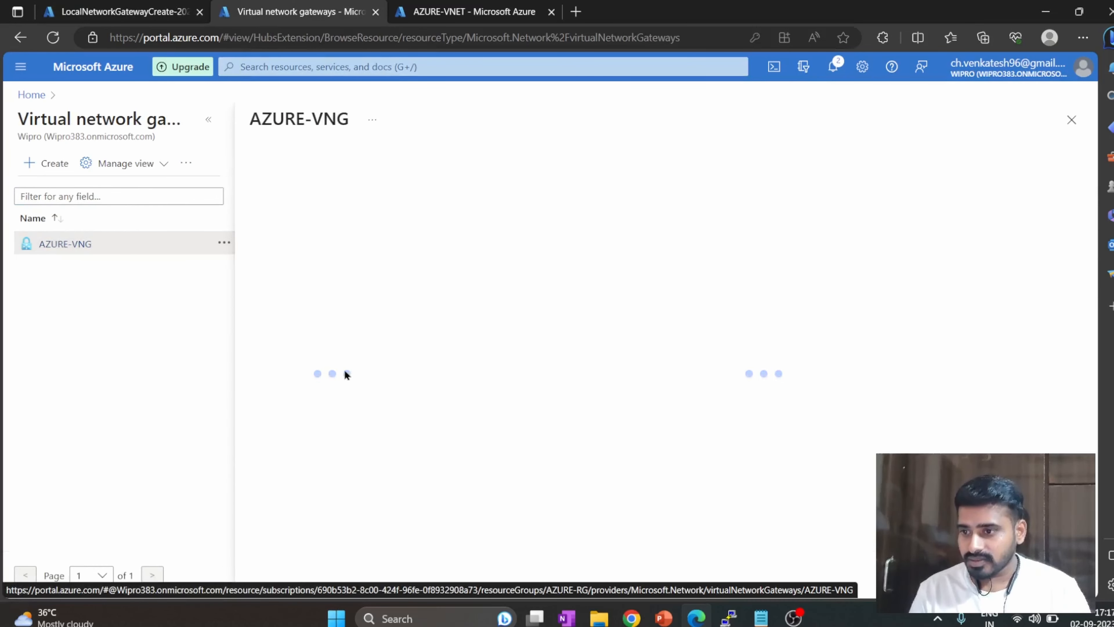
click(319, 361)
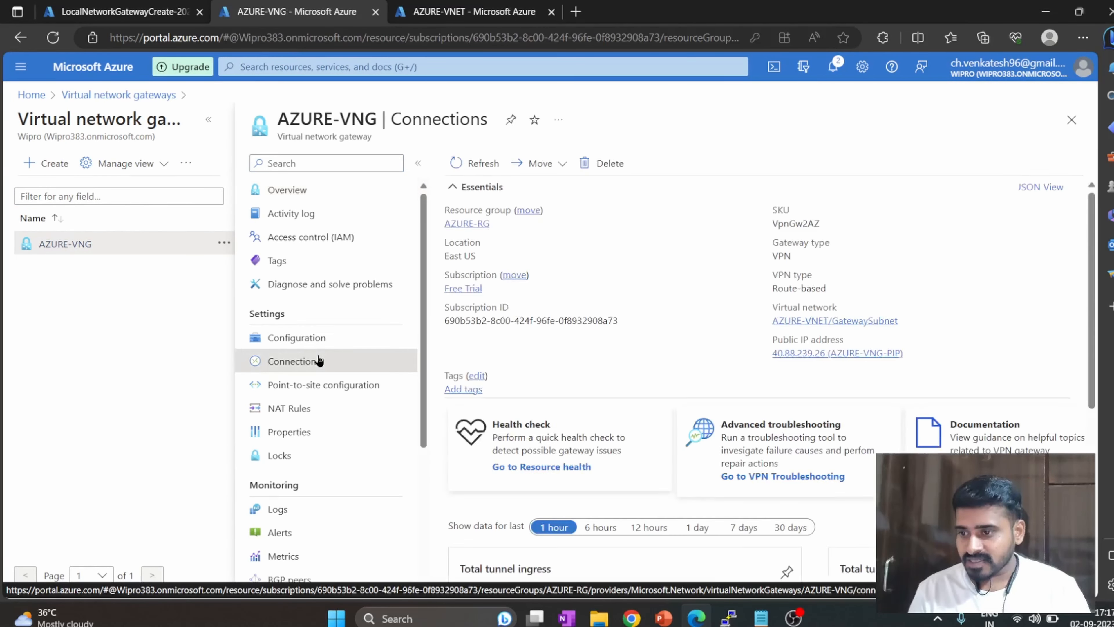
View the AZURE-AWS-S2S connection's overview, and check the tunnel details of AWS-AZURE-Connection under Site-to-Site VPN connections in the AWS console.
click(504, 240)
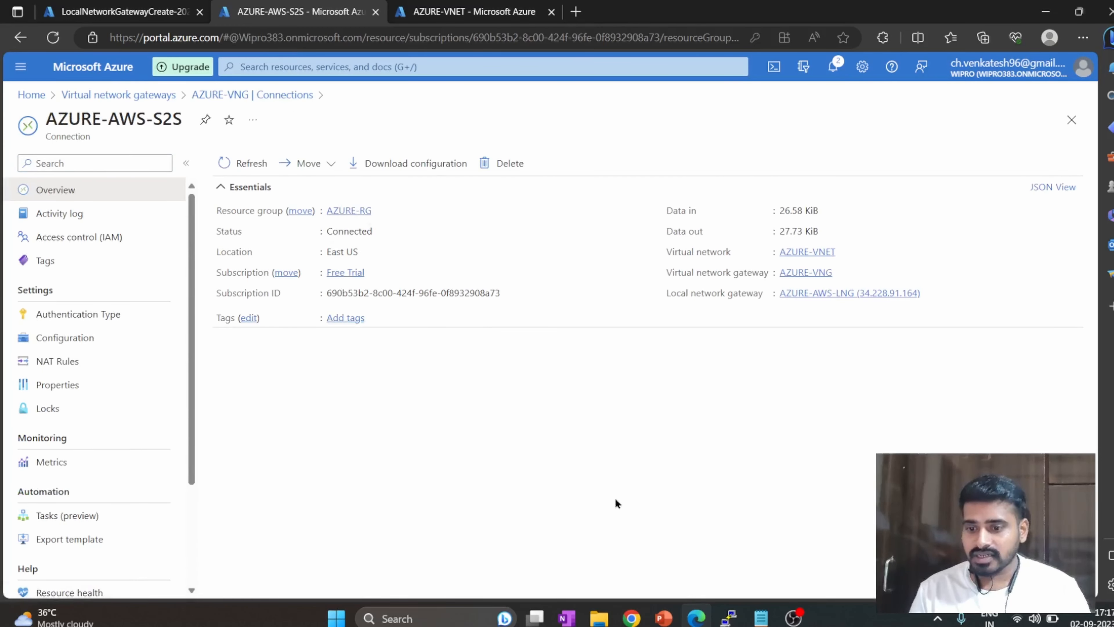
mouse_move(627, 620)
click(614, 533)
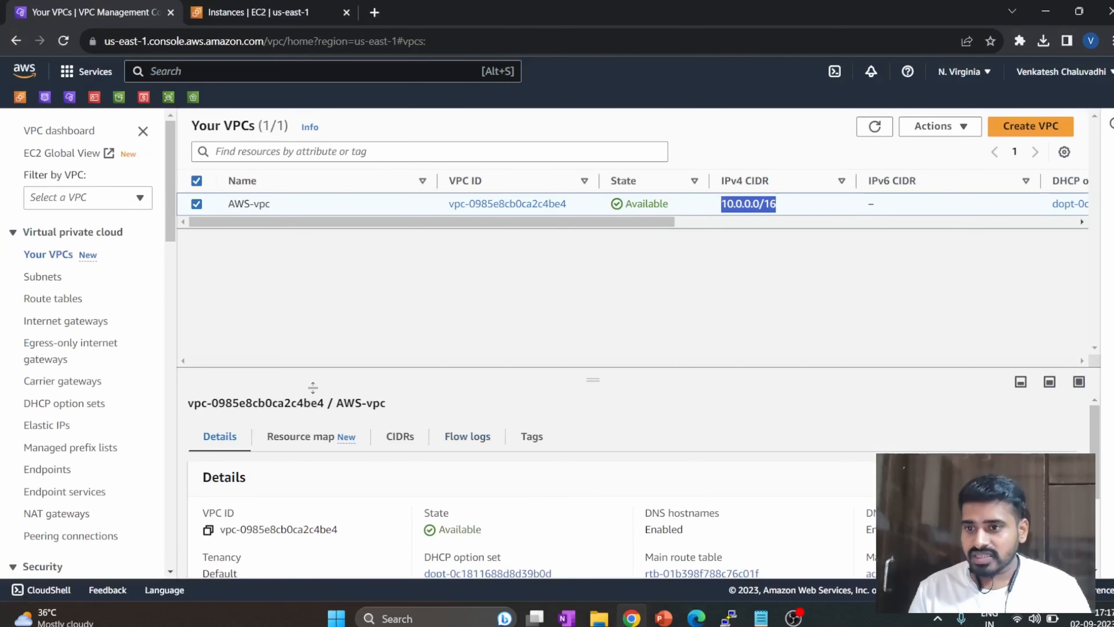
scroll(76, 387, down, 10)
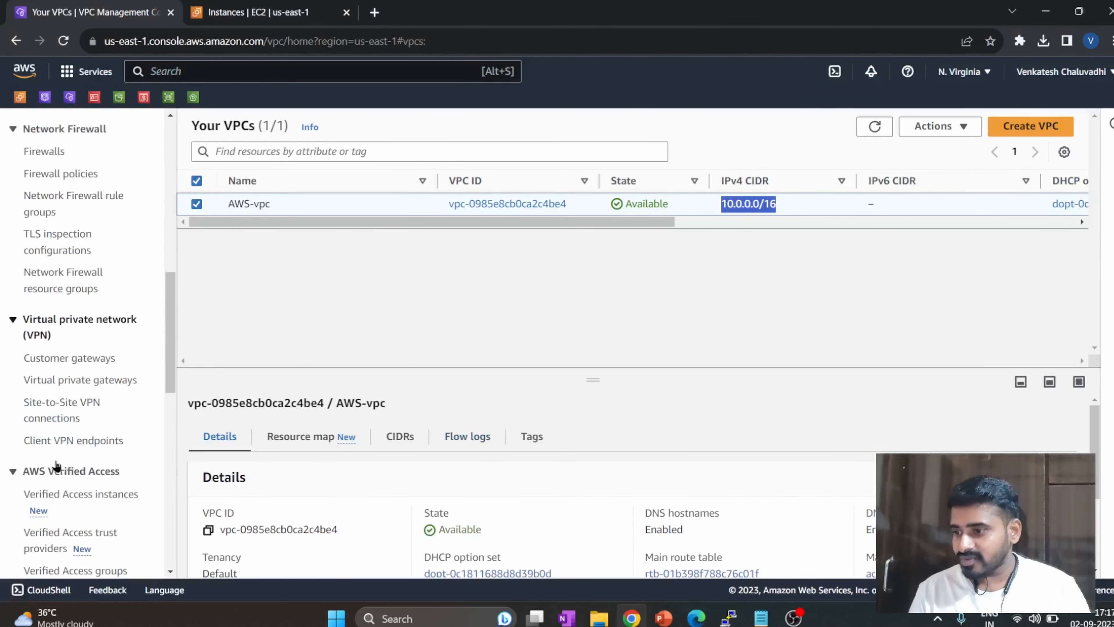
click(60, 405)
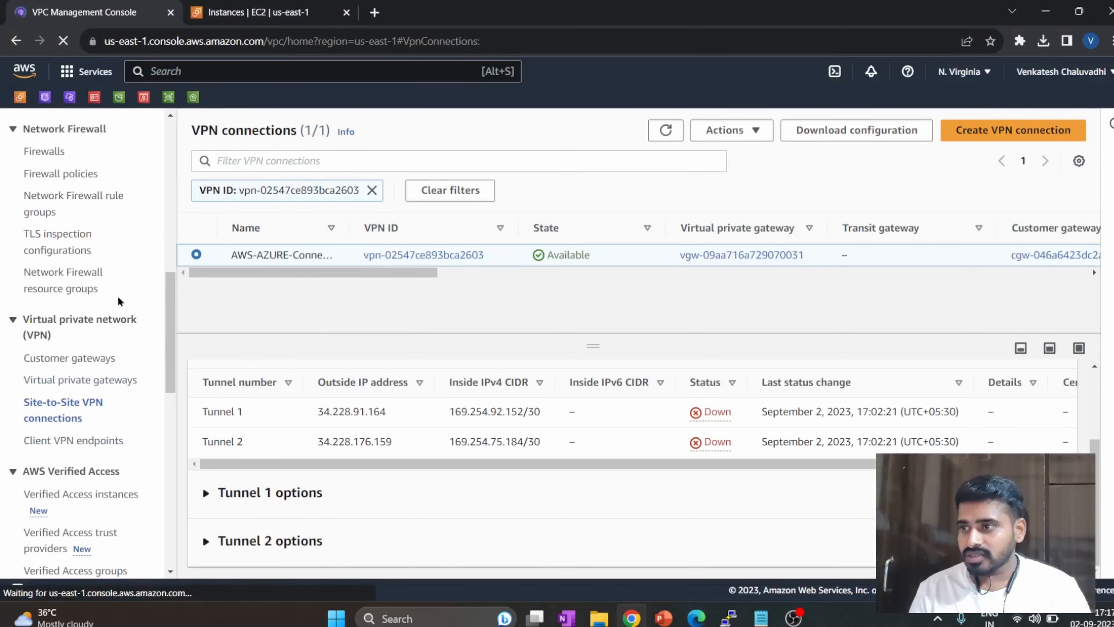
scroll(71, 386, down, 10)
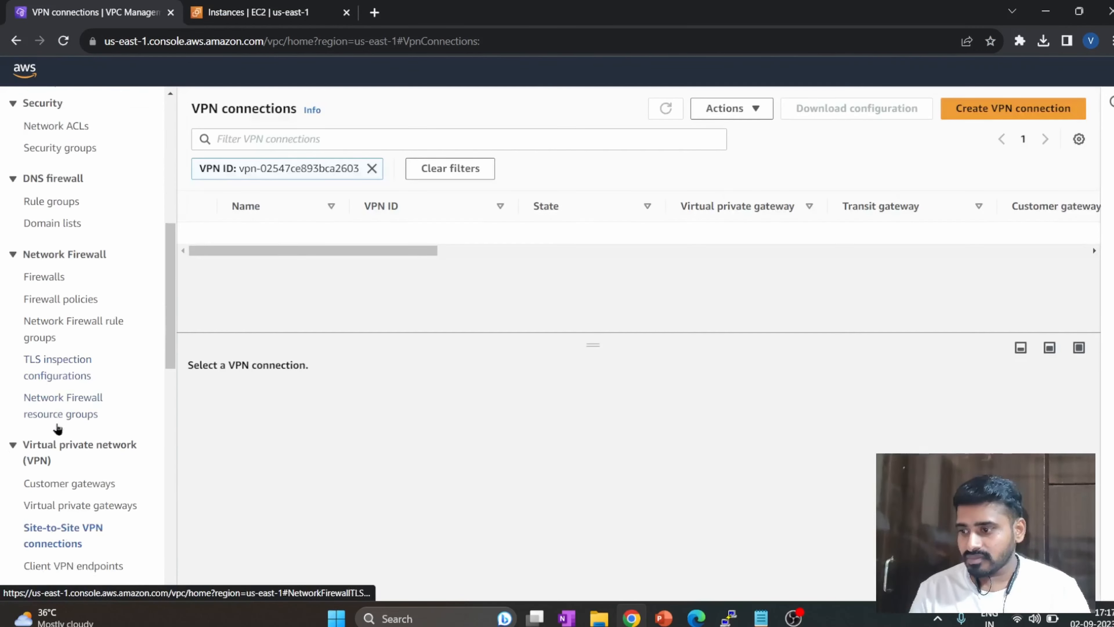
click(324, 414)
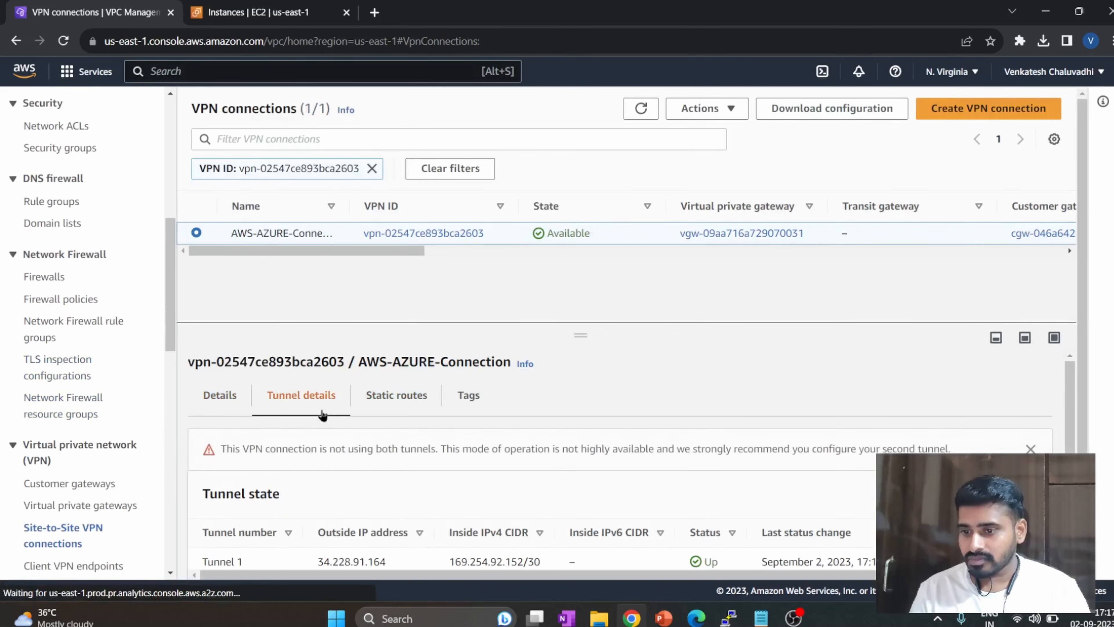
scroll(526, 461, down, 2)
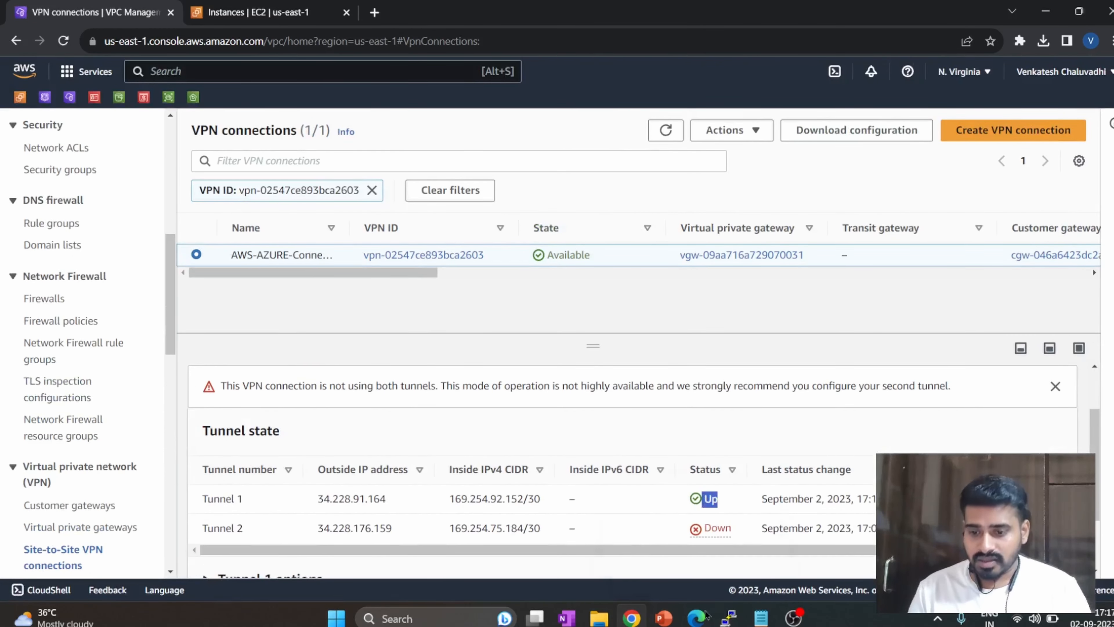
Switch to the Azure portal, check the local network gateway deployment, and reopen the connections of the AZURE-VNG virtual network gateway.
mouse_move(696, 618)
click(626, 518)
click(123, 12)
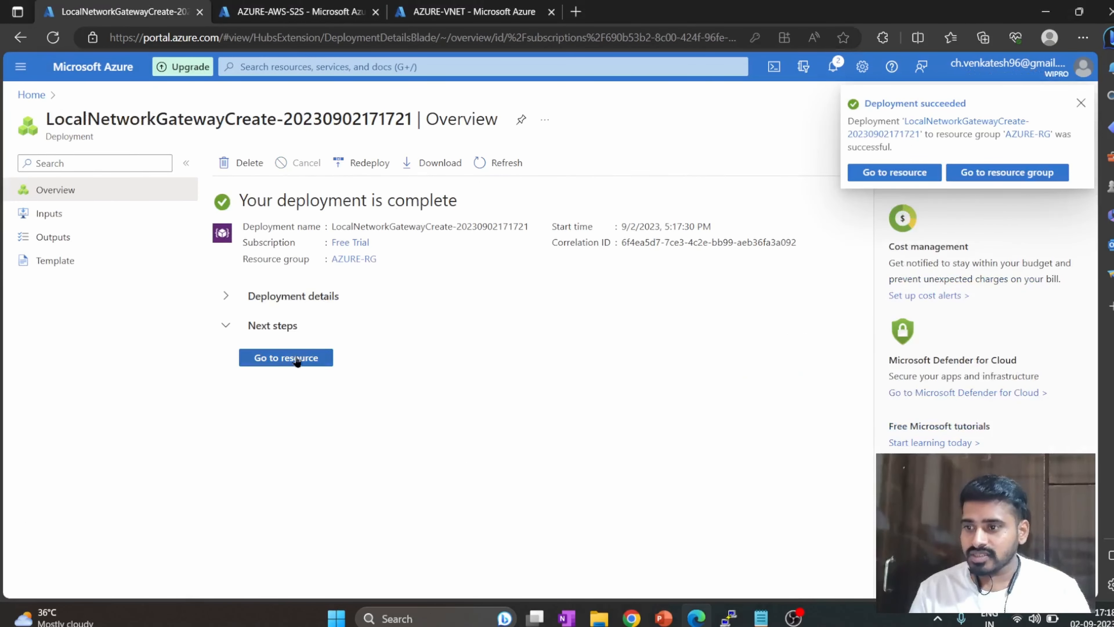
click(298, 11)
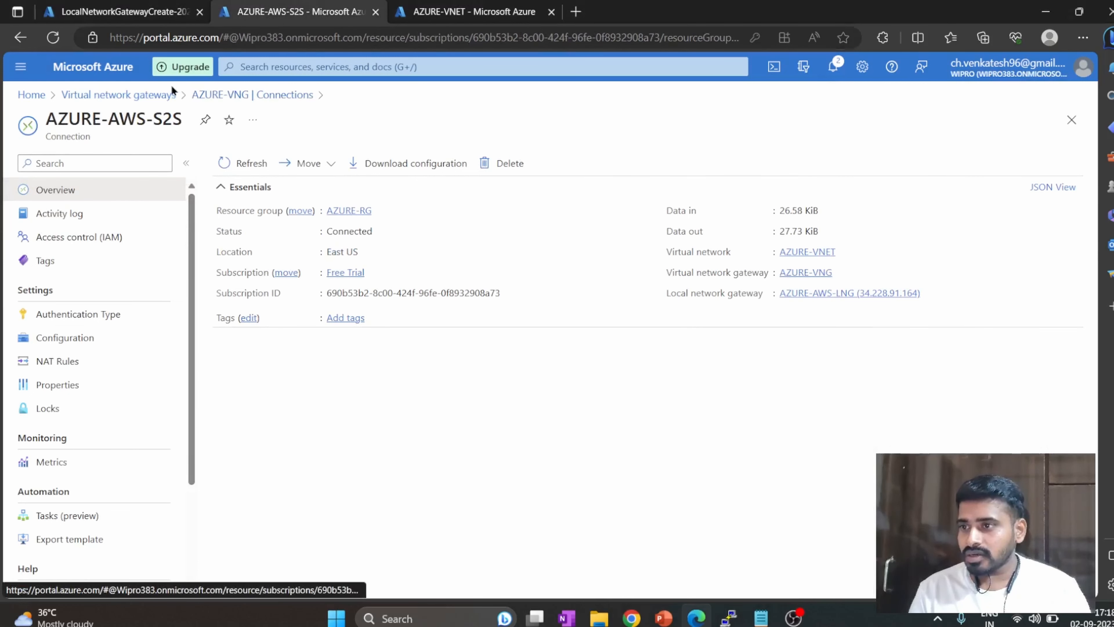
click(145, 95)
click(83, 281)
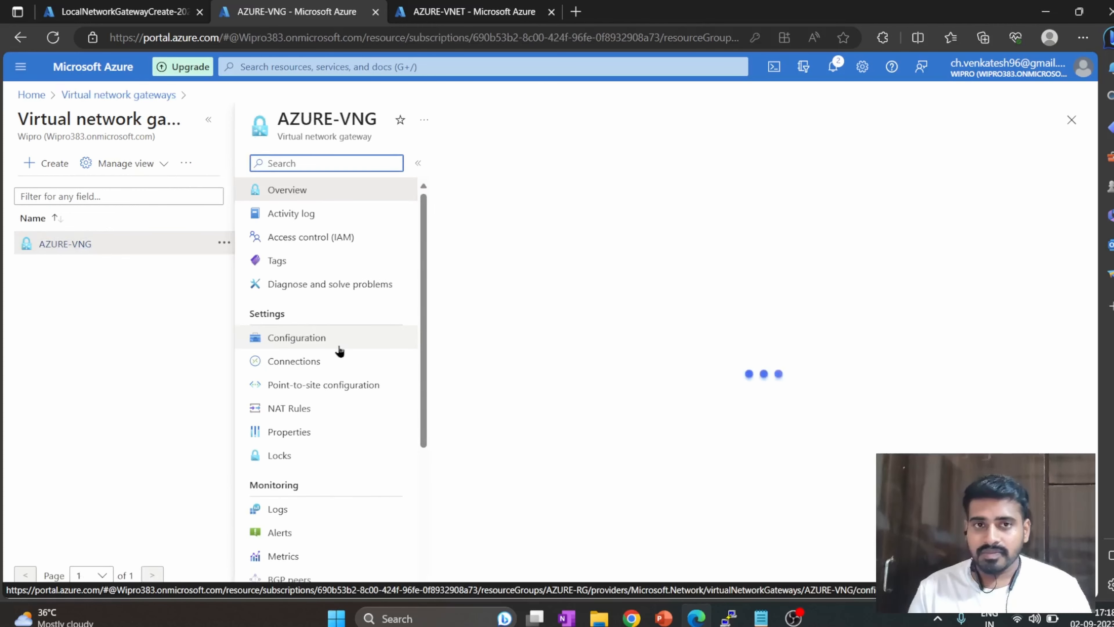
click(316, 364)
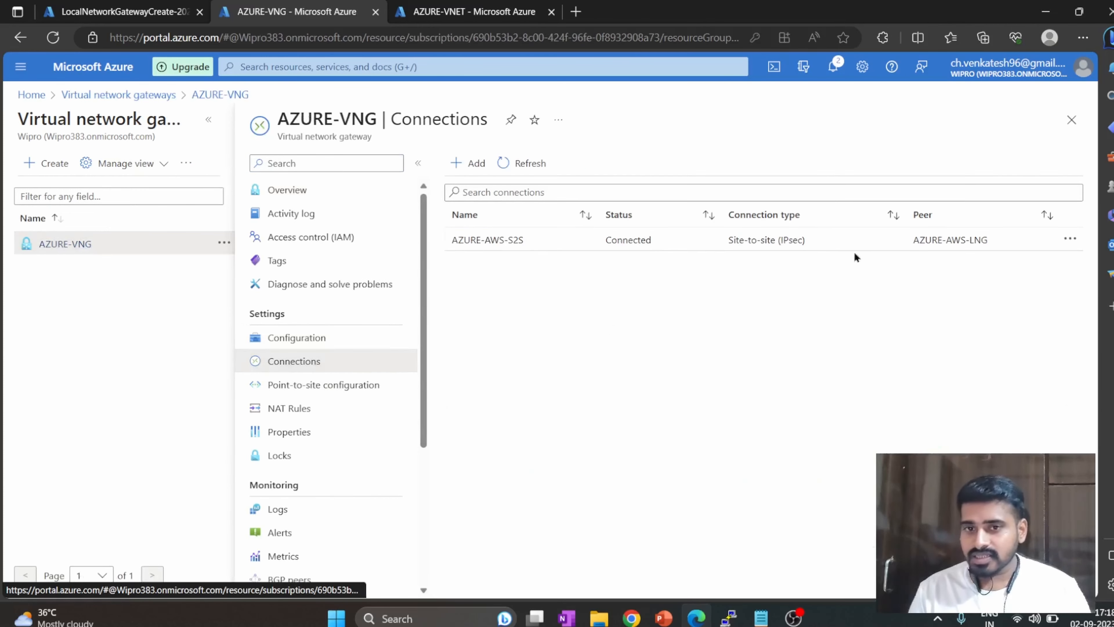
Add a connection to AZURE-VNG with type Site-to-site (IPsec) and the name AZURE-AWS-Tunnel2.
click(473, 164)
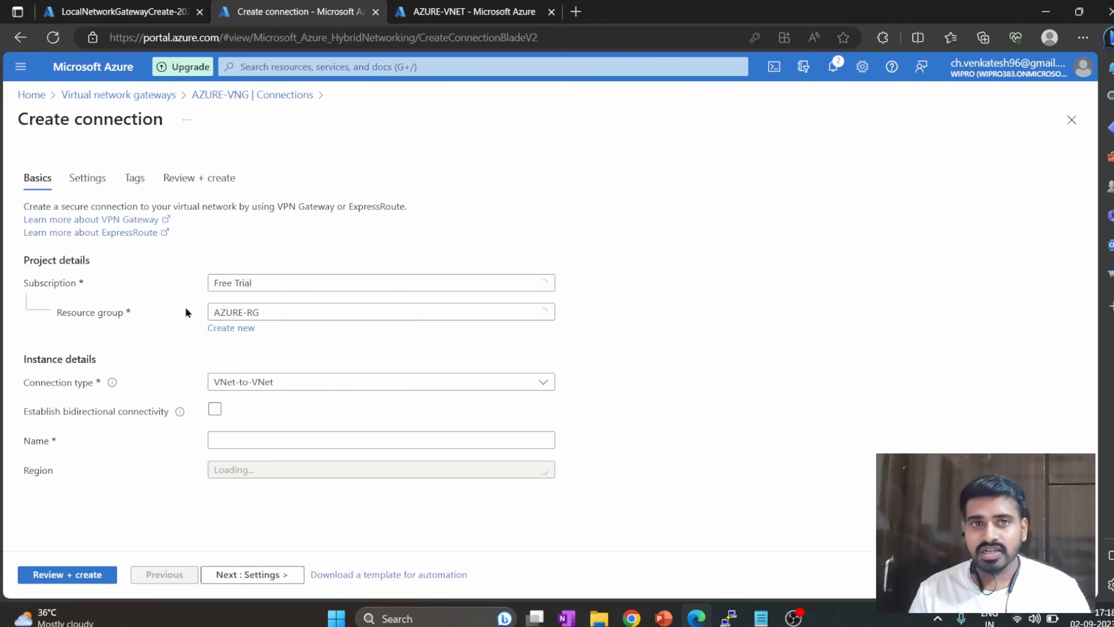
click(298, 389)
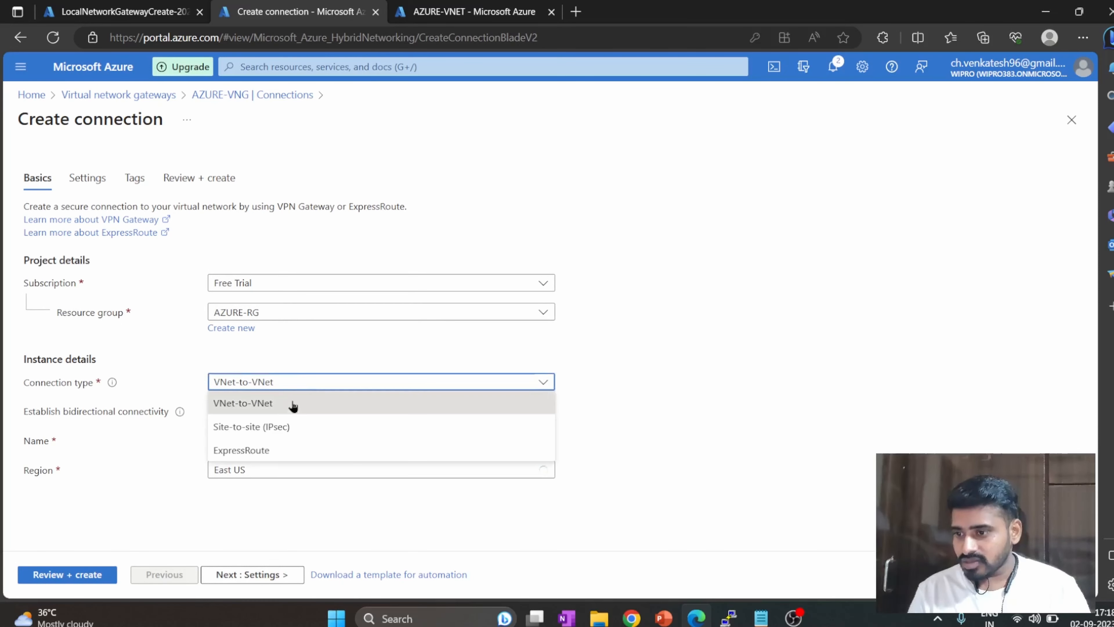
click(286, 425)
click(239, 411)
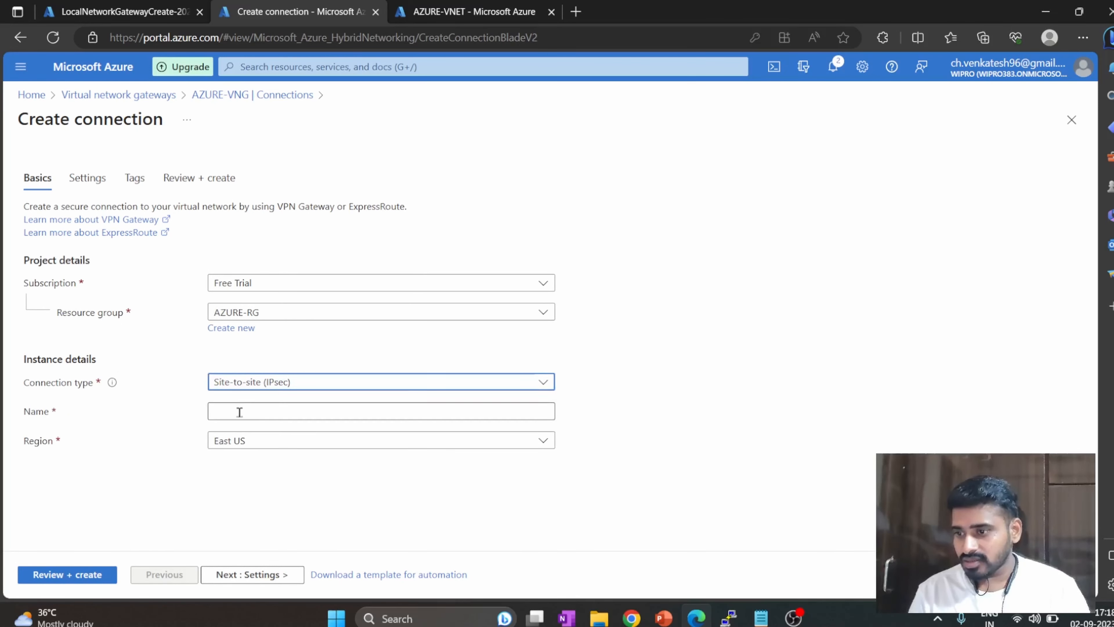
text(ZUR)
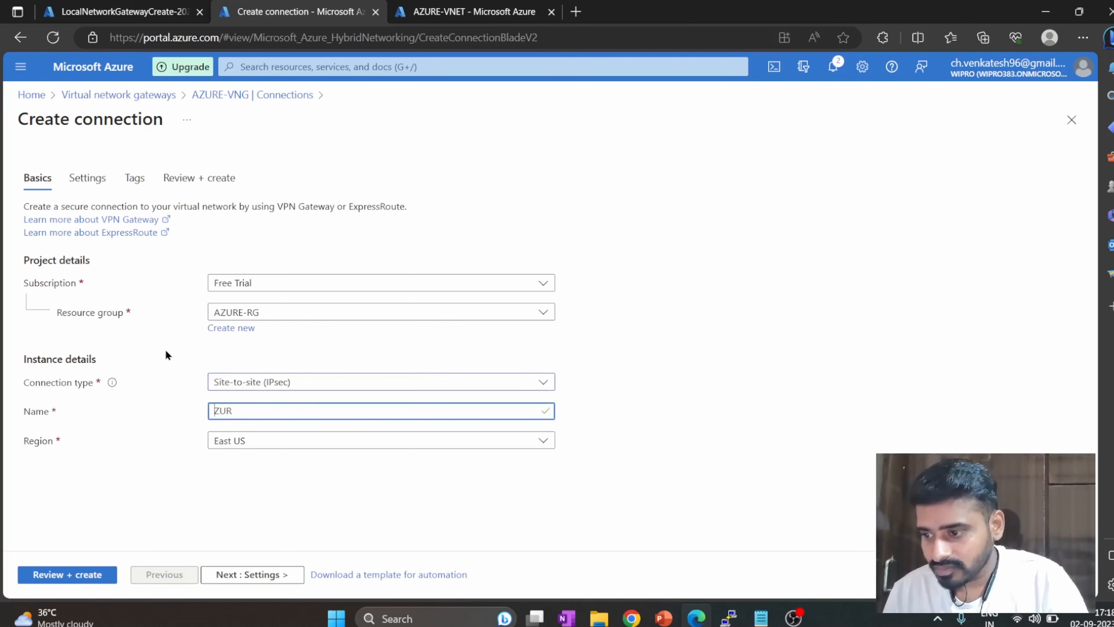
text(A)
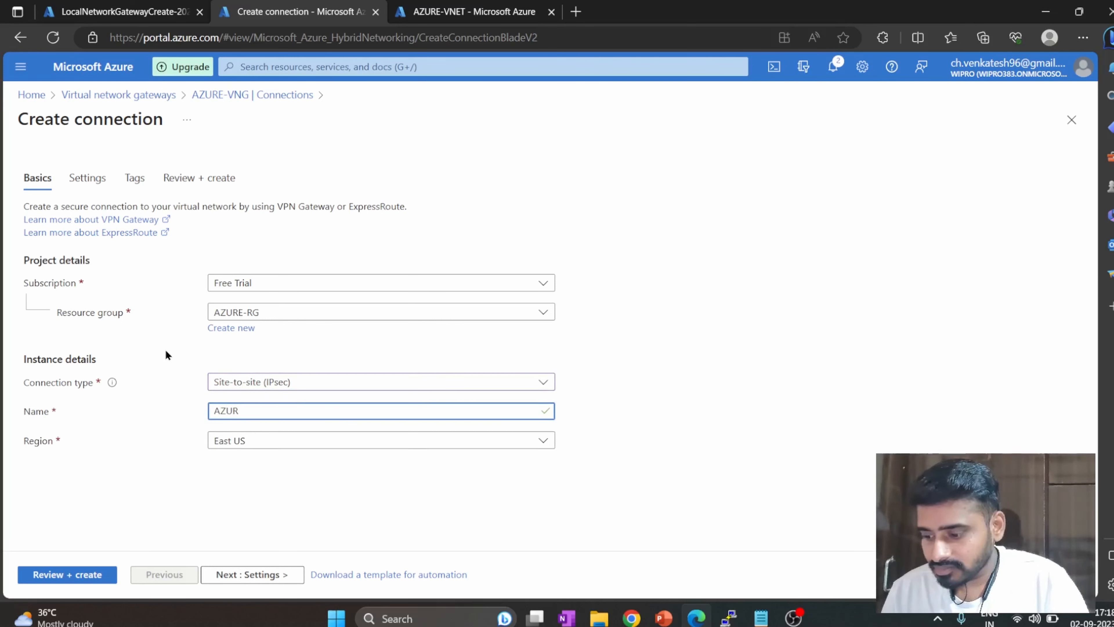
text(E-AWS-Tunnel2)
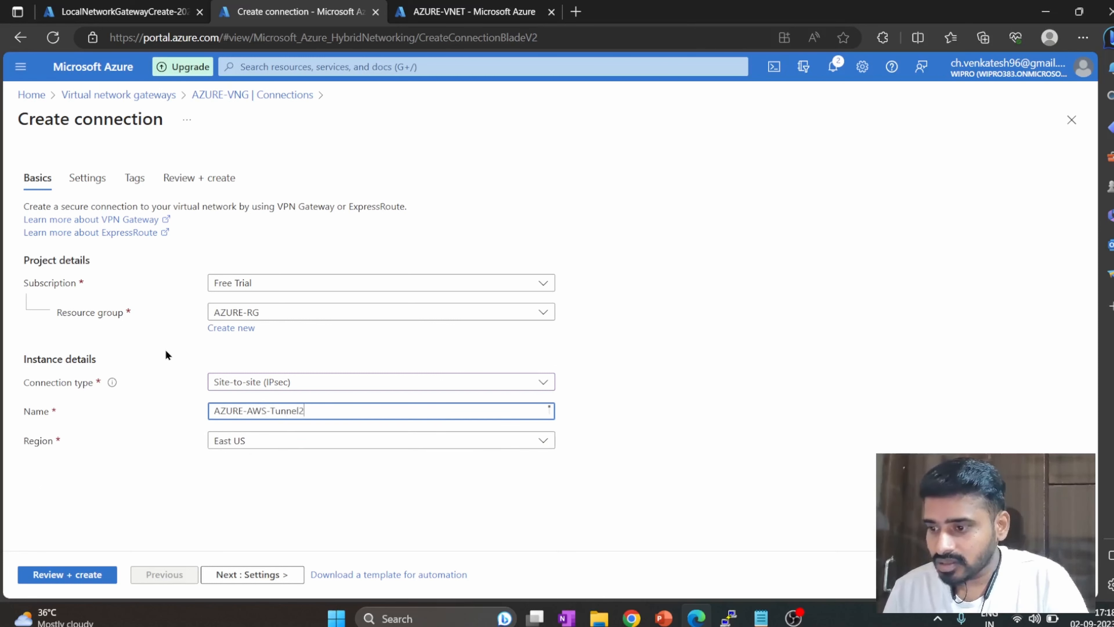
In the connection settings, choose AZURE-VNG as the virtual network gateway and AZURE-AWSDC-Tunnel2 as the local network gateway.
click(222, 579)
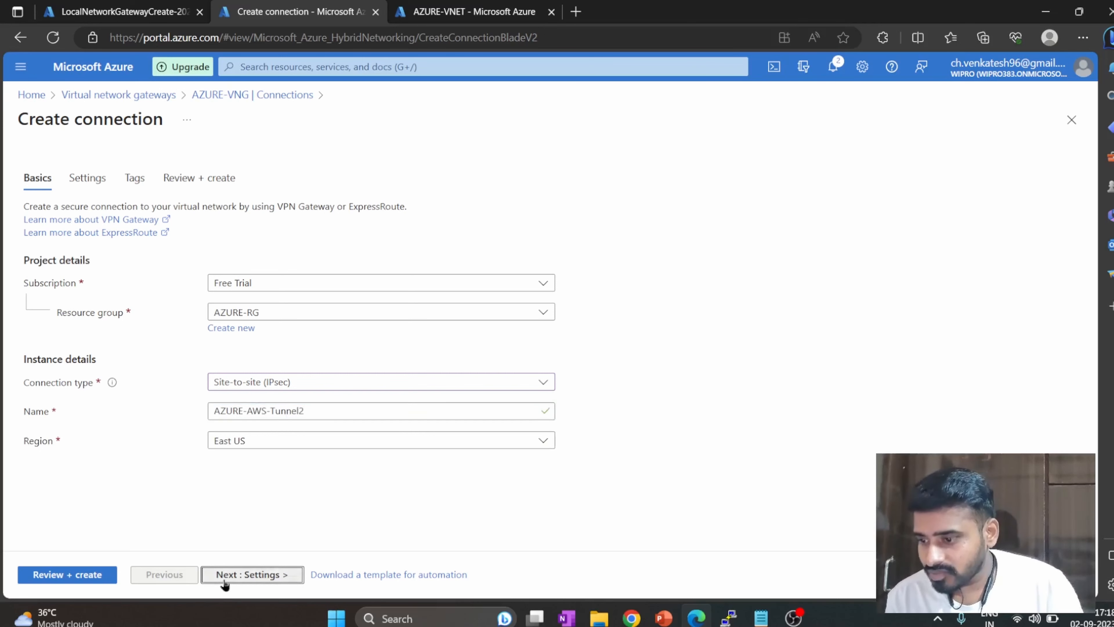
click(301, 258)
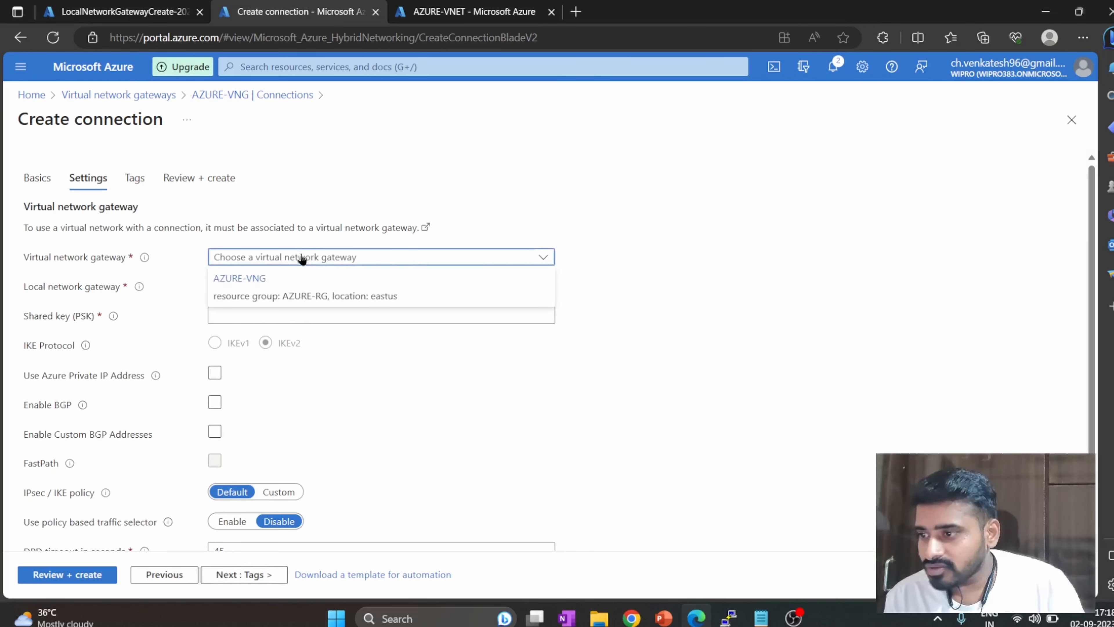
click(289, 283)
click(282, 291)
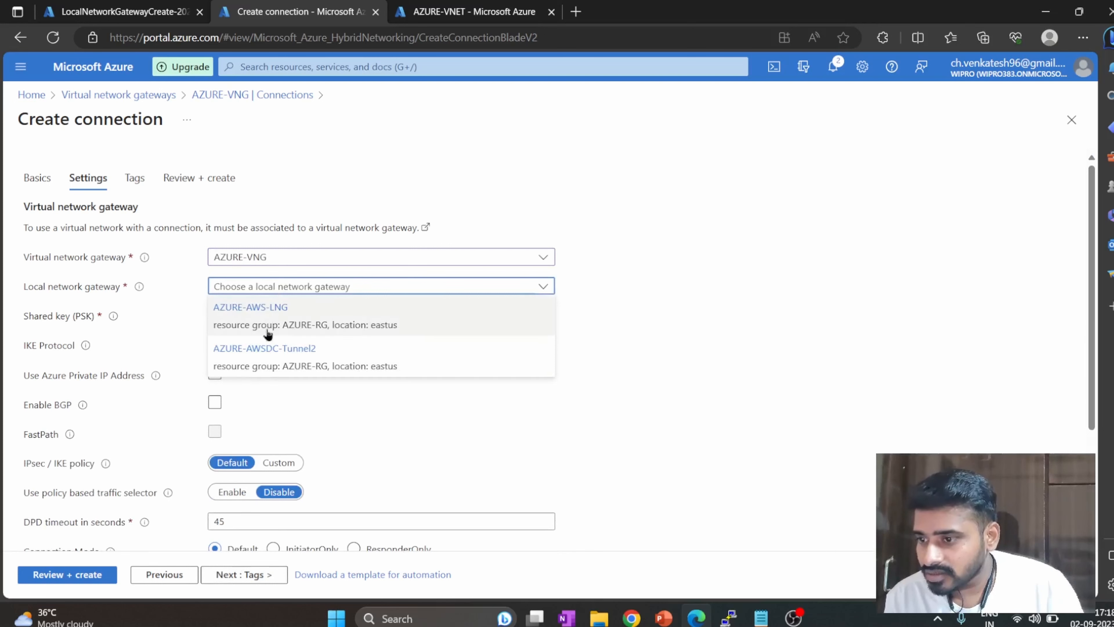
click(317, 367)
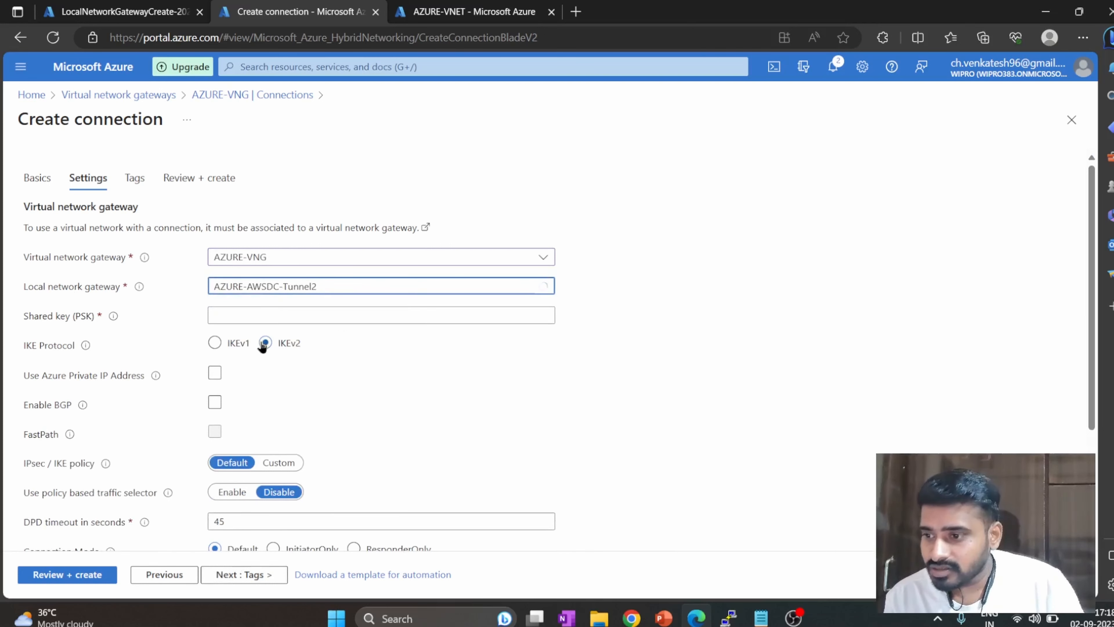
Copy Tunnel 2's pre-shared key from the AWS configuration text file and paste it as the connection's shared key (PSK).
click(271, 317)
click(761, 618)
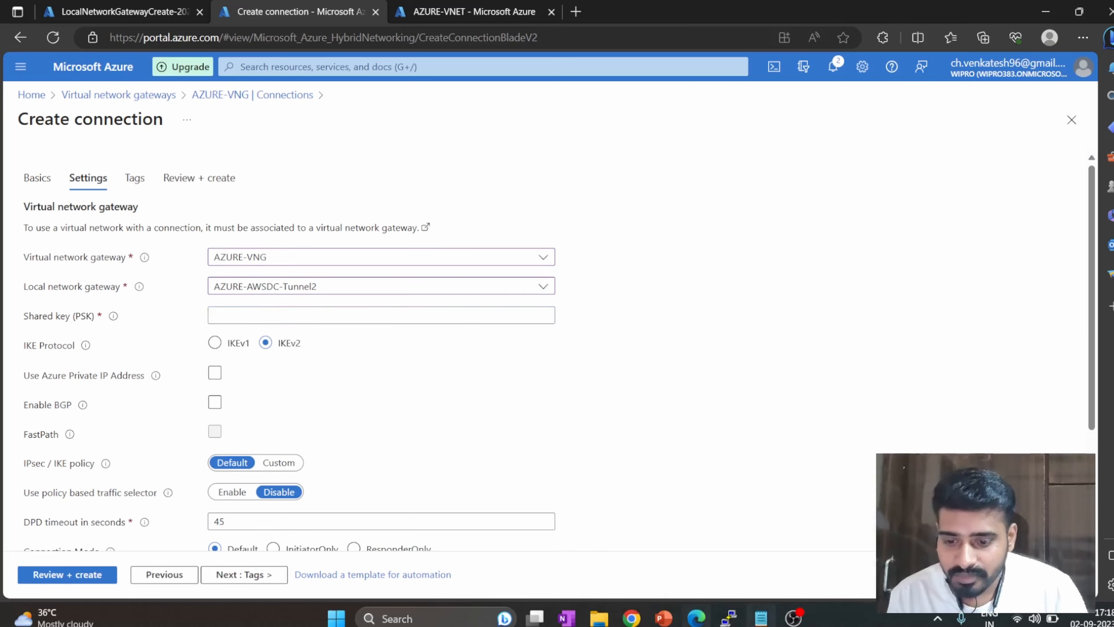
drag(871, 514, 506, 507)
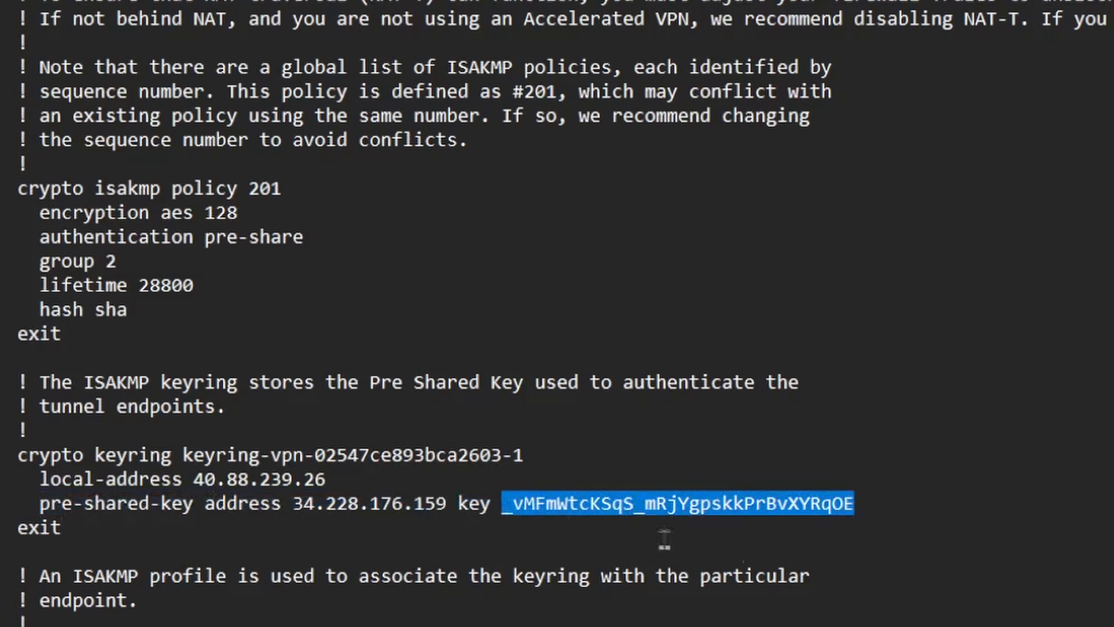
key(alt+Tab)
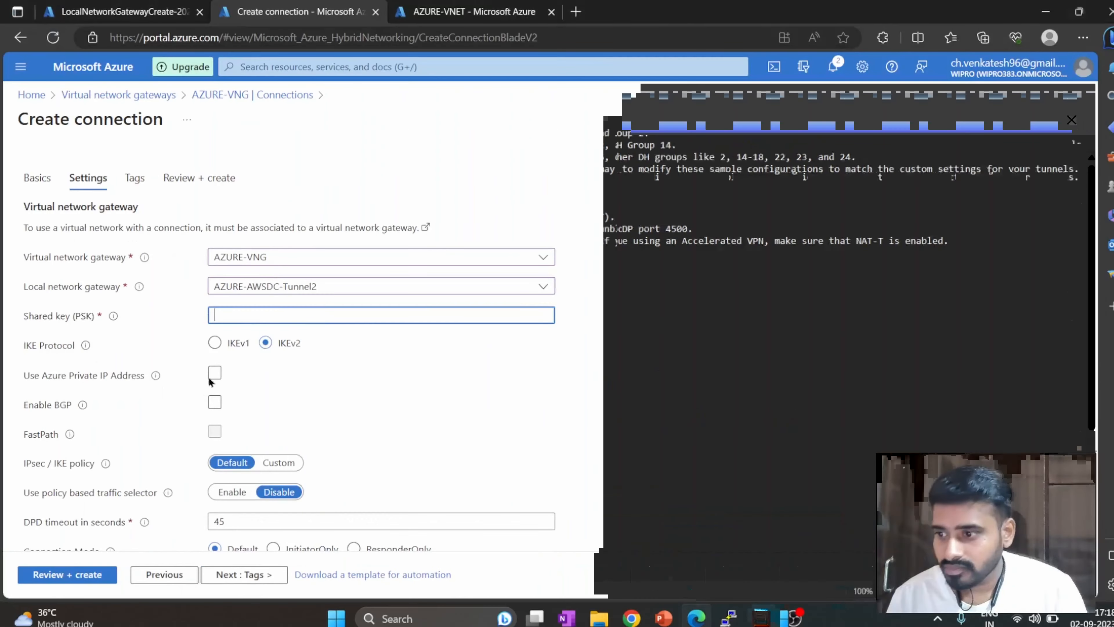
key(ctrl+v)
Keep the remaining default settings without tags, review the configuration, and create the AZURE-AWS-Tunnel2 connection.
scroll(28, 377, down, 1)
scroll(5, 391, down, 2)
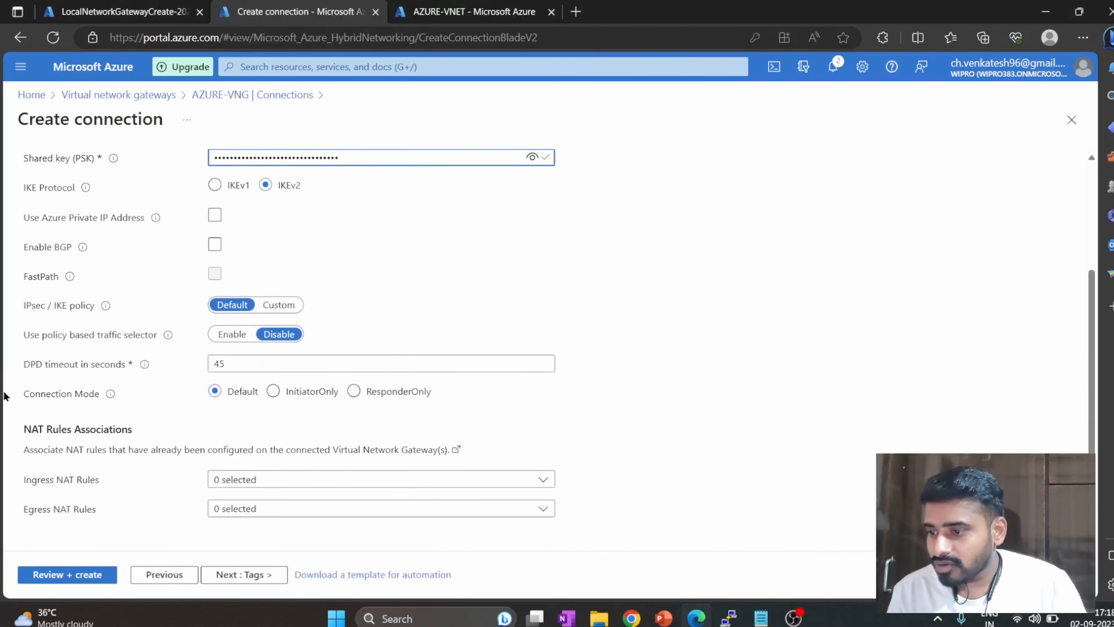
click(266, 582)
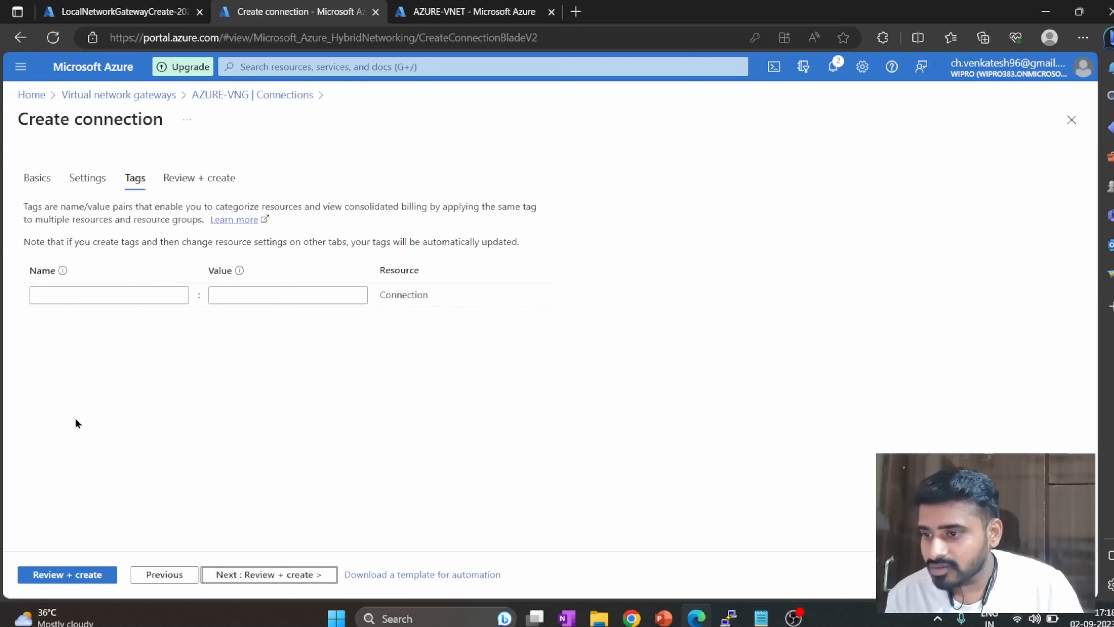
click(287, 578)
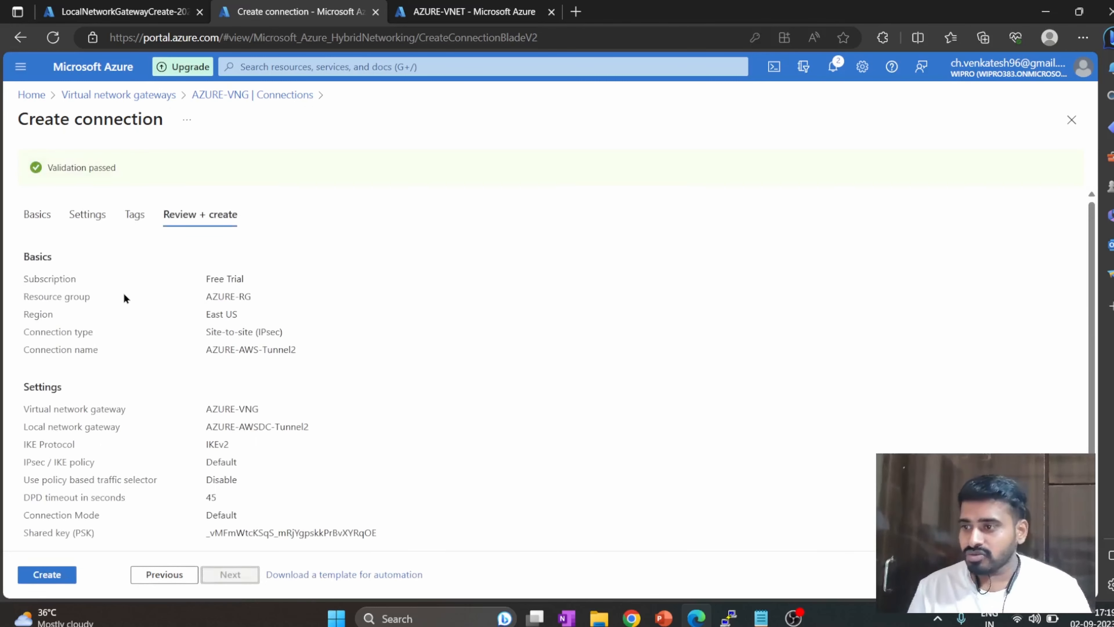
click(60, 578)
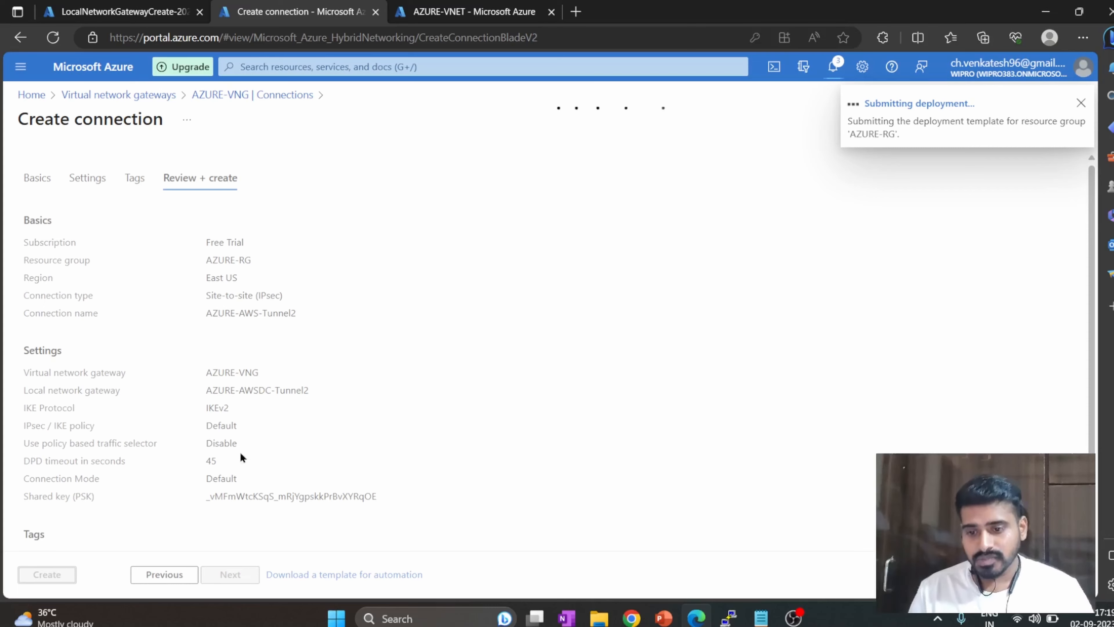
Bring up the AWS server and Azure VM PuTTY sessions to check their running pings.
mouse_move(730, 619)
click(658, 544)
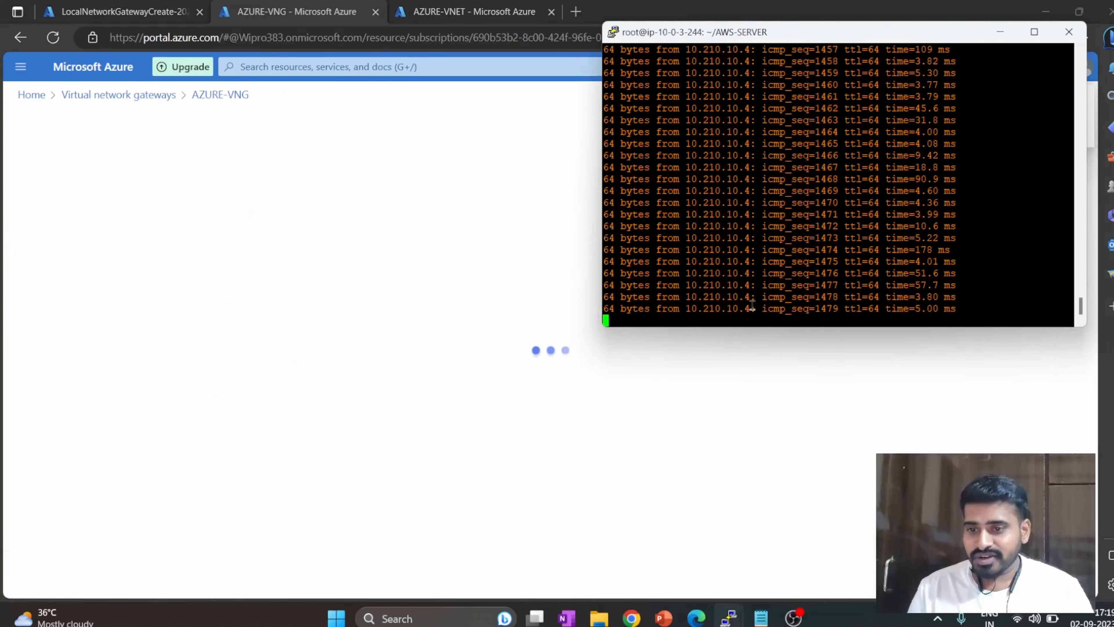
click(791, 535)
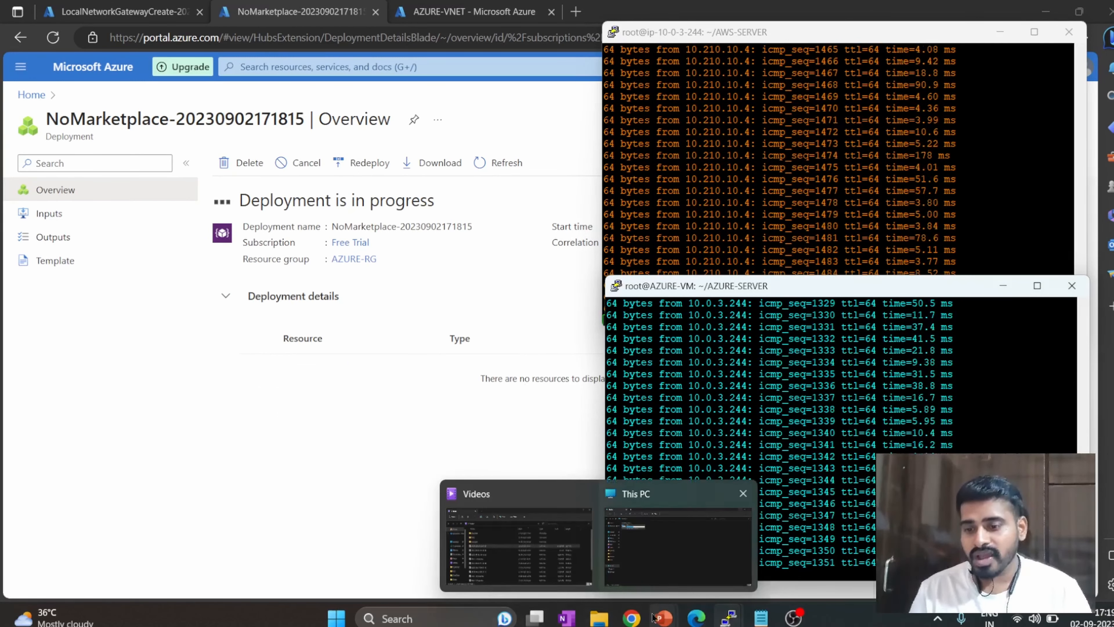
Refresh the VPN connections in the AWS console and check Tunnel 2's status alongside the AZURE-AWS-Tunnel2 deployment in Azure.
click(632, 618)
scroll(25, 372, up, 10)
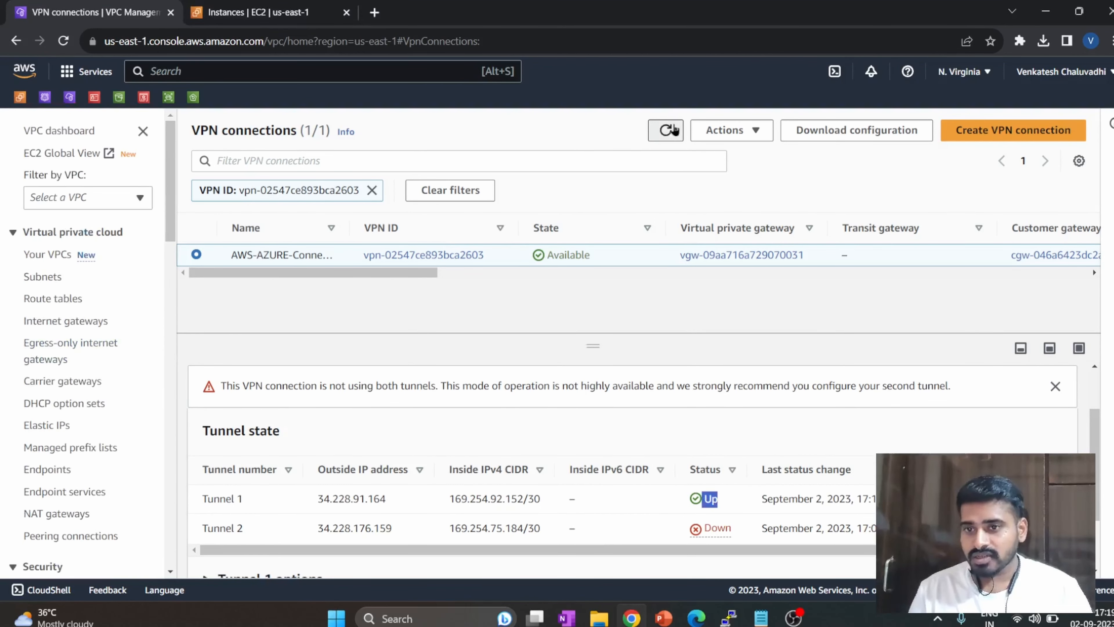
click(666, 130)
click(697, 612)
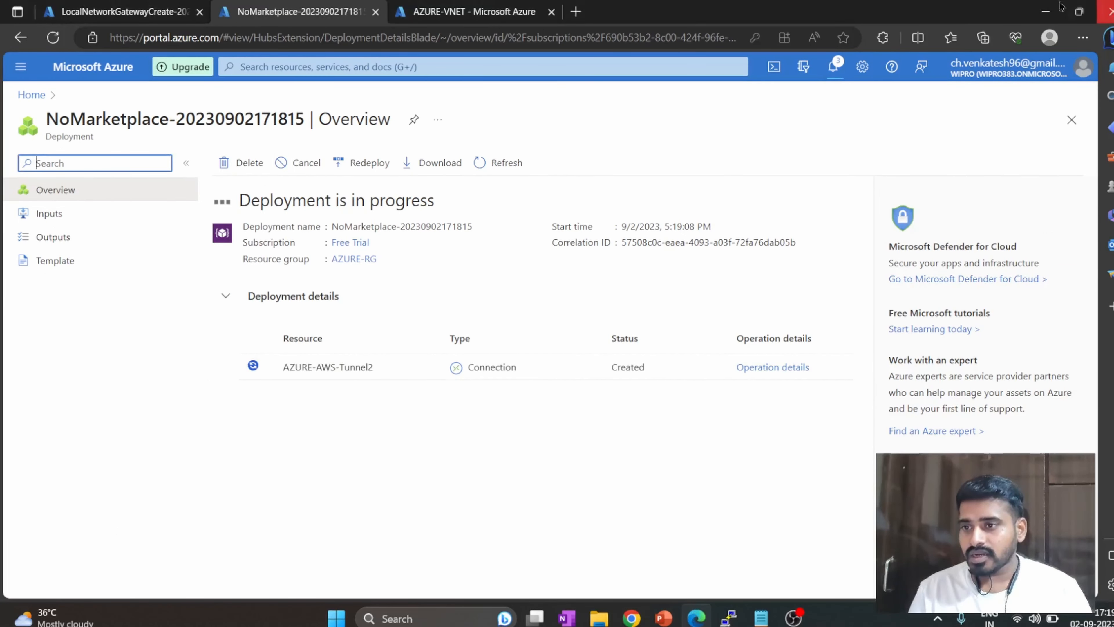
click(1045, 12)
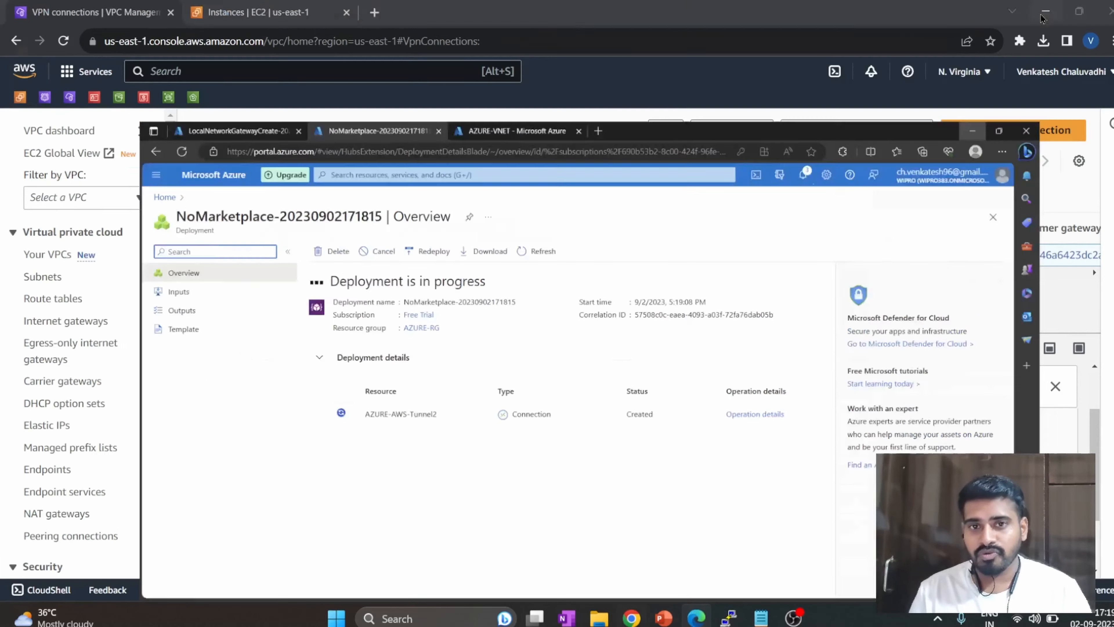
click(750, 528)
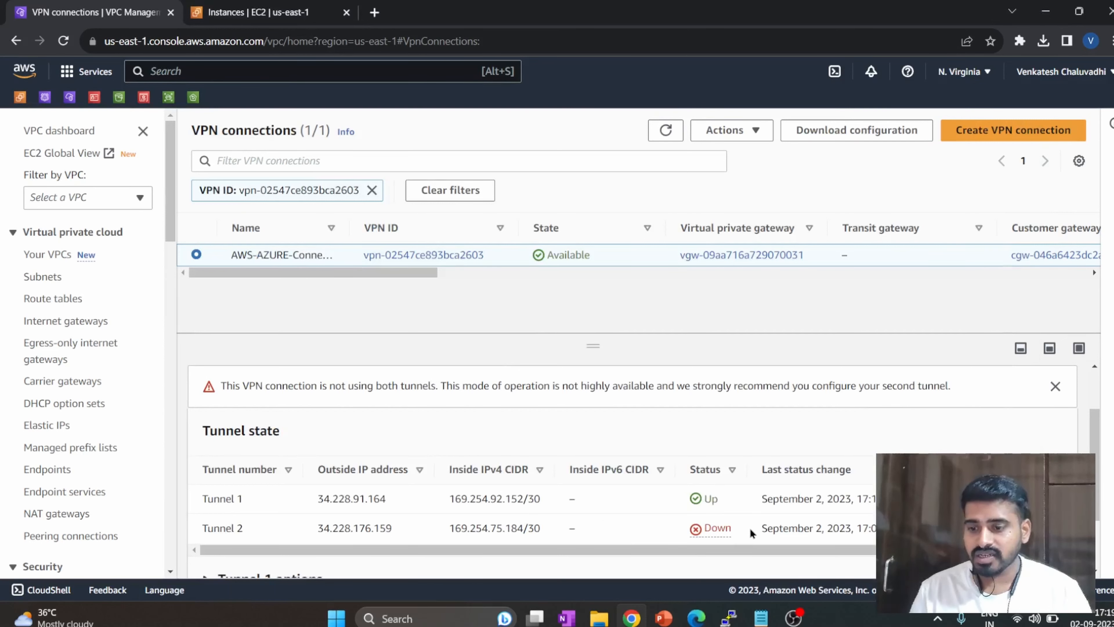
scroll(407, 447, up, 2)
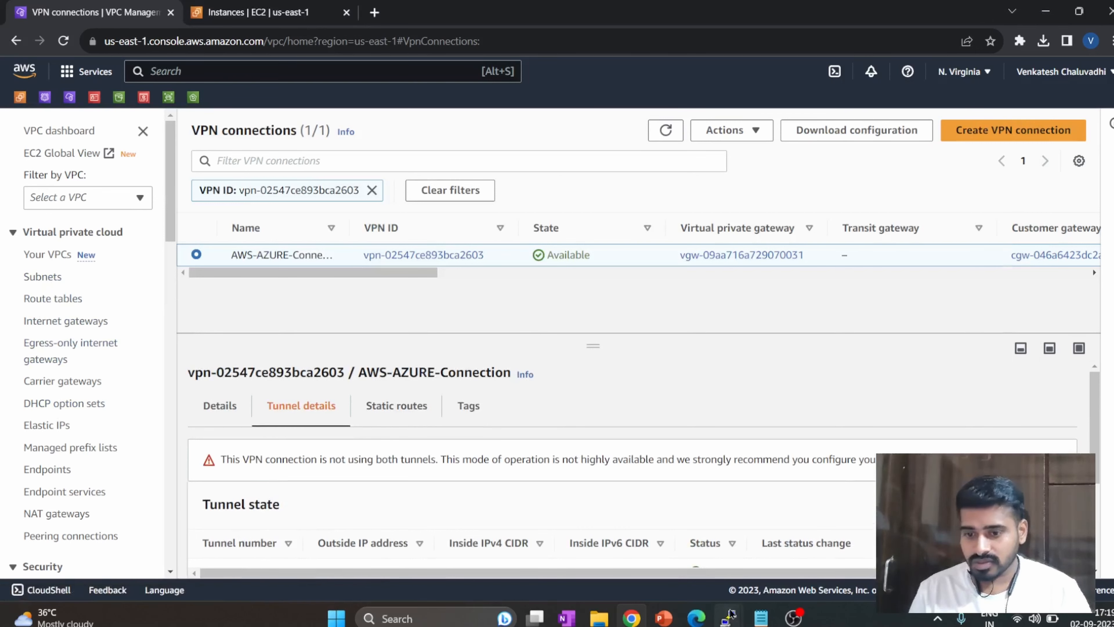
Bring up the AWS server and Azure VM PuTTY sessions and highlight recent ping replies in each.
mouse_move(729, 617)
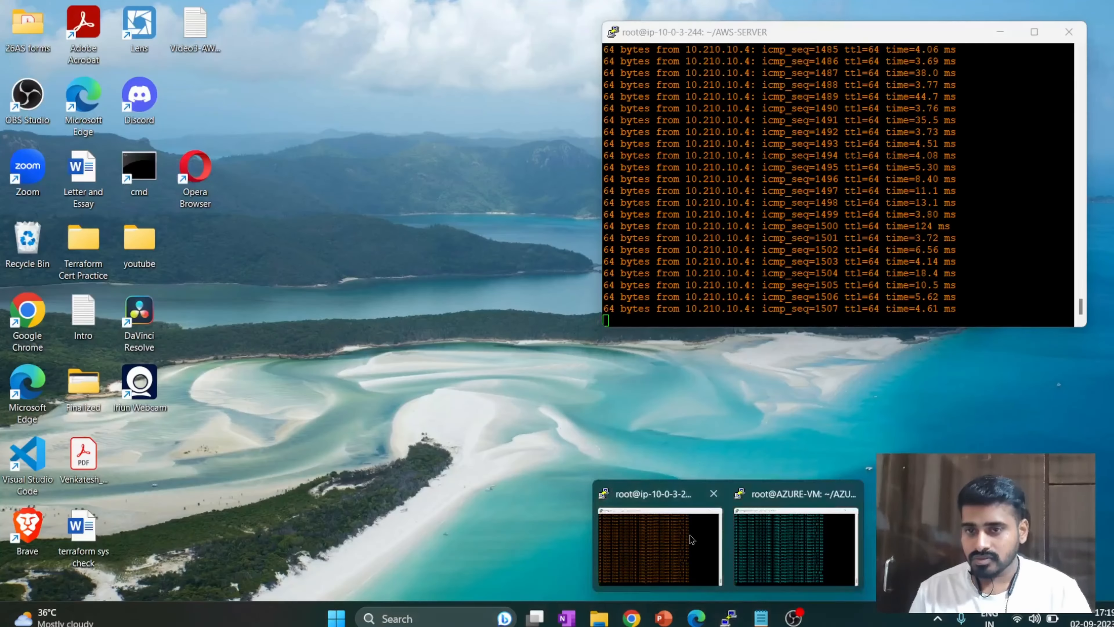
click(700, 551)
drag(844, 37, 571, 61)
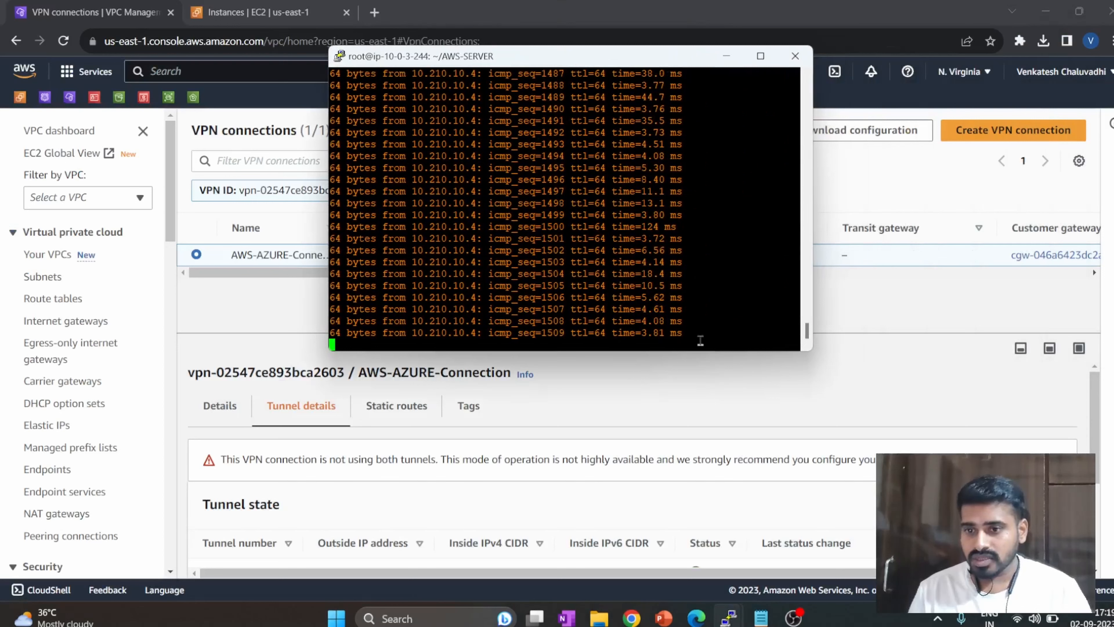
drag(746, 333, 517, 238)
mouse_move(724, 617)
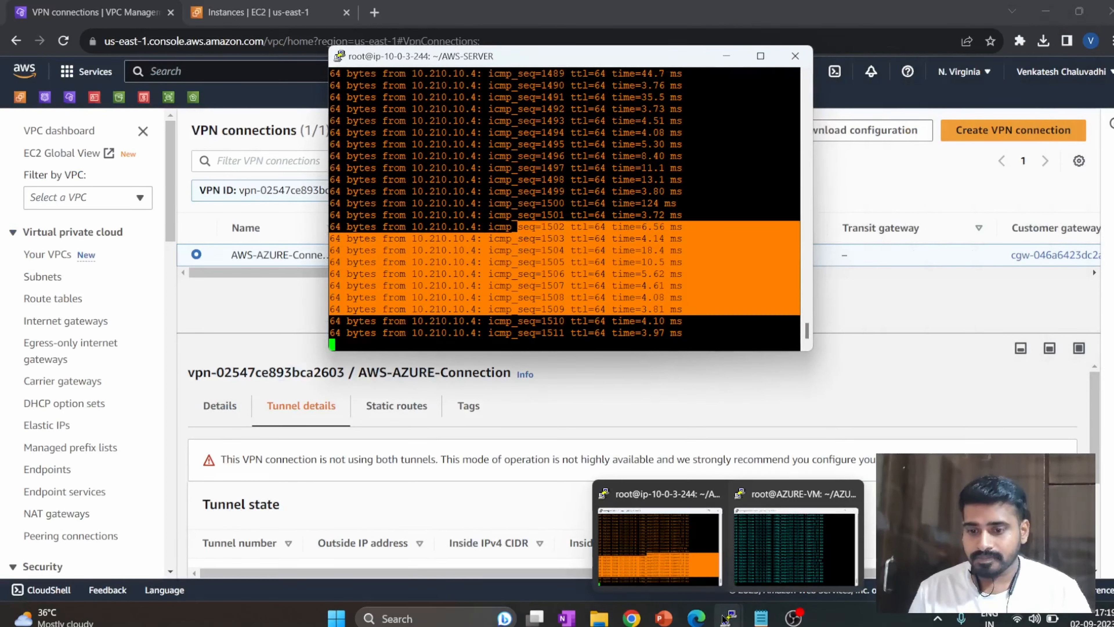
click(775, 527)
drag(899, 563, 779, 444)
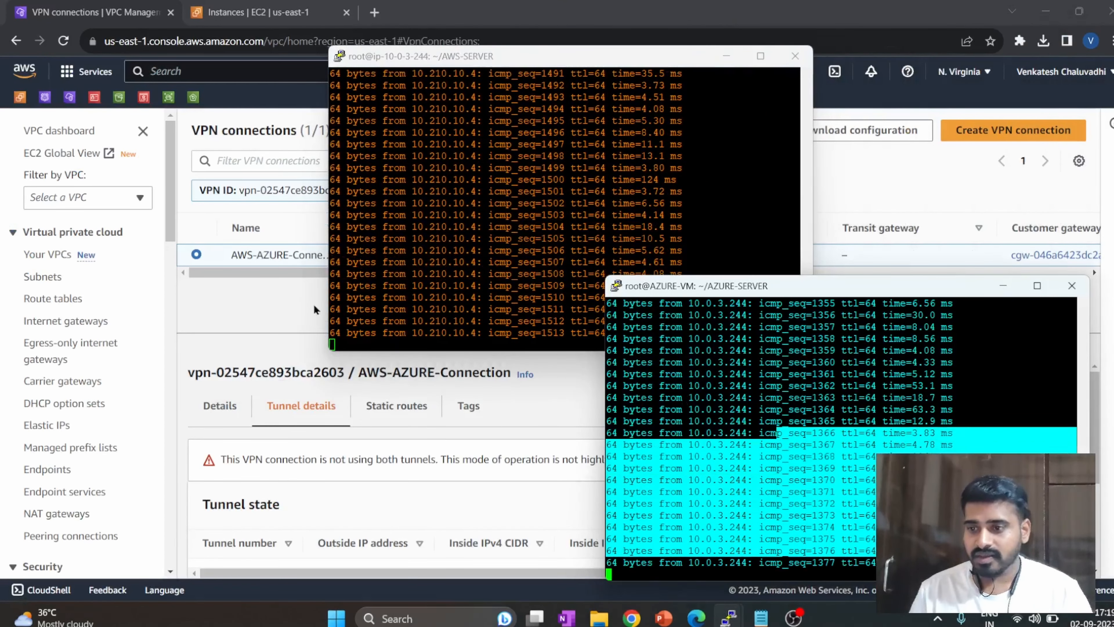
Remove the 10.210.0.0/16 route to the virtual private gateway from the AWS-rtb-public route table and save the changes.
click(48, 300)
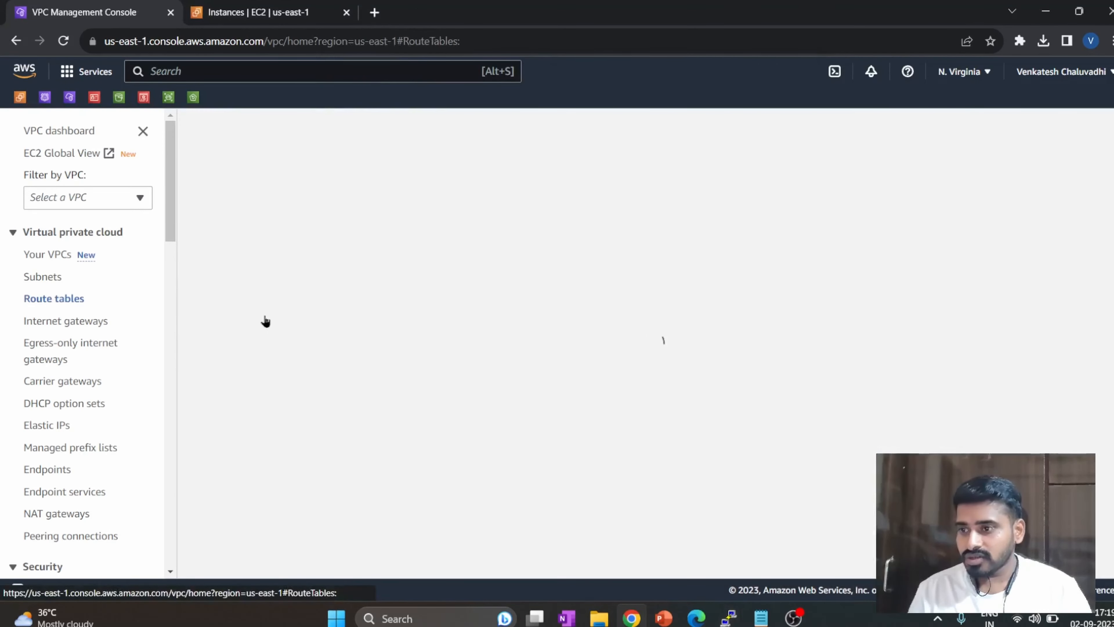
click(224, 233)
click(287, 325)
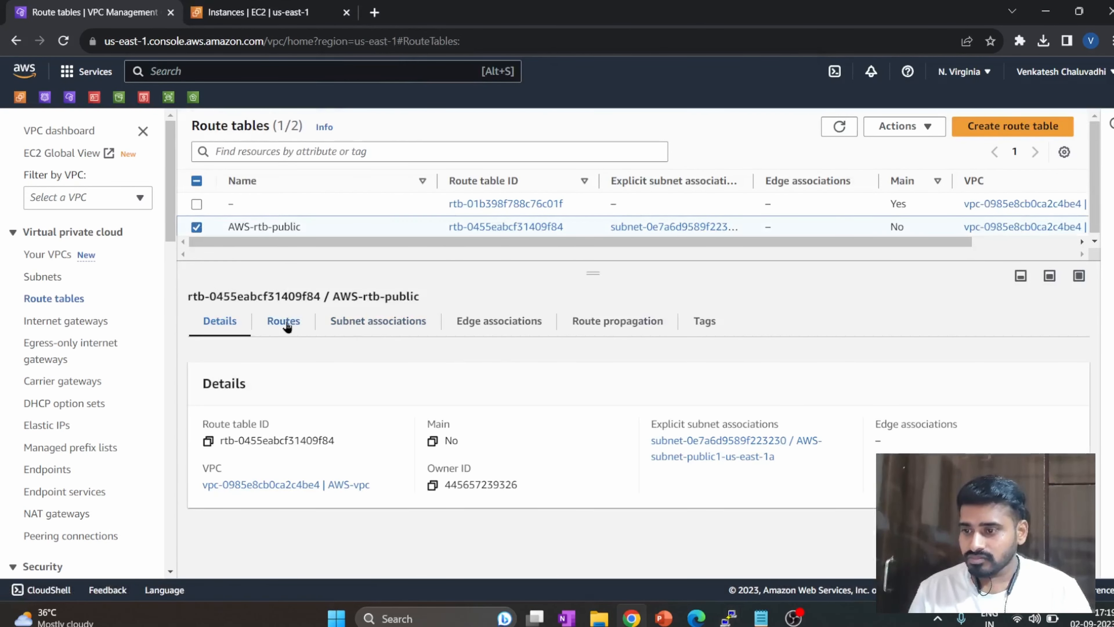
click(1024, 369)
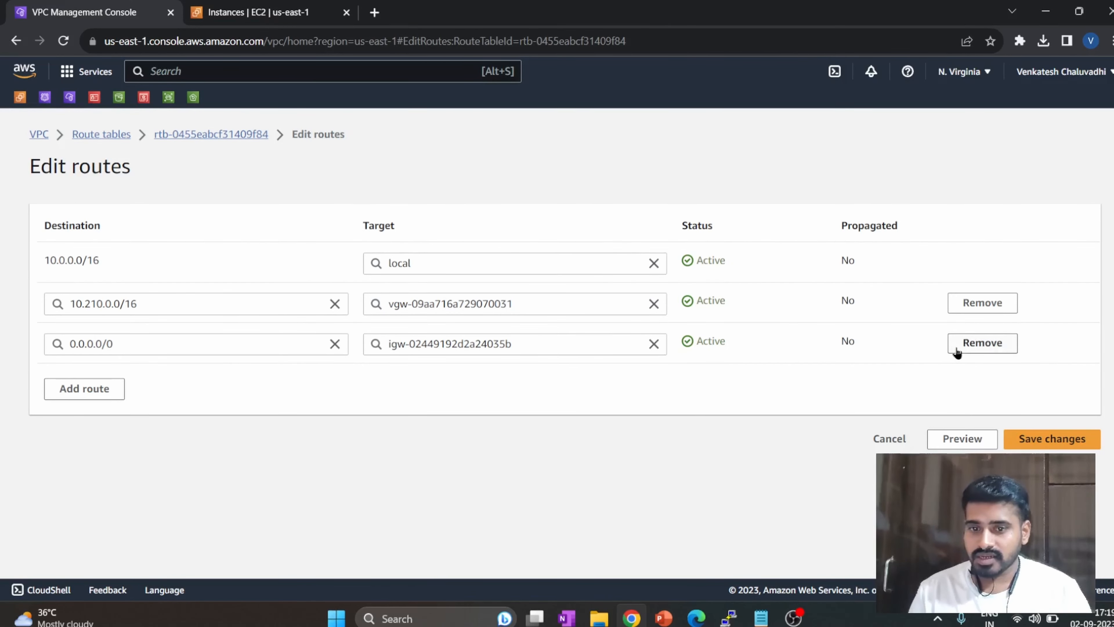
click(1005, 302)
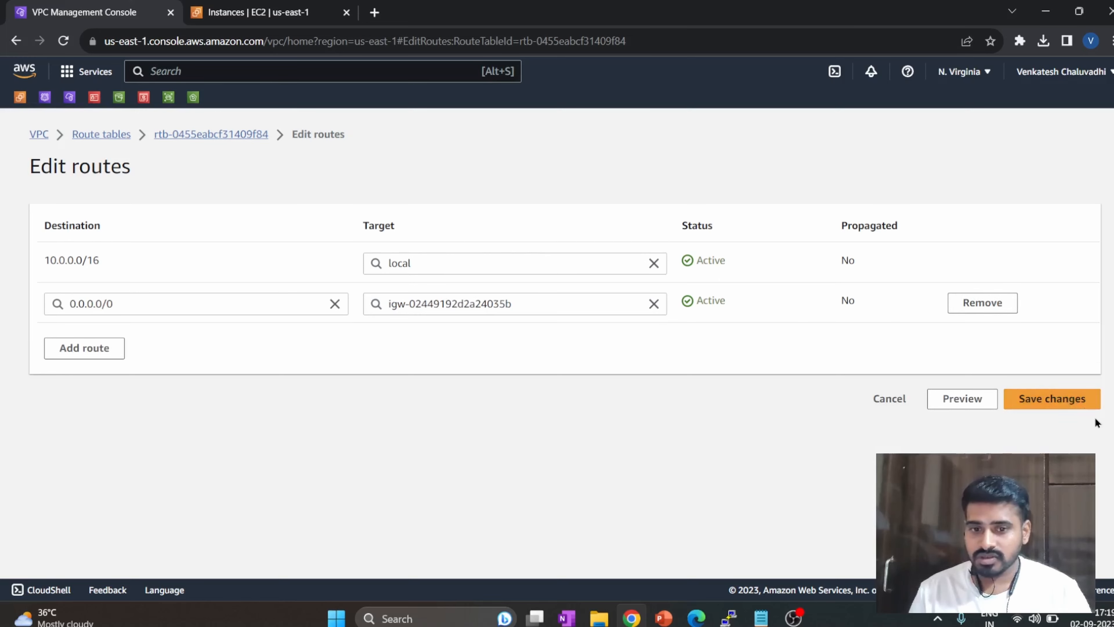
click(1071, 402)
Arrange the AWS server and Azure VM PuTTY sessions side by side and check whether ping replies still arrive.
mouse_move(729, 618)
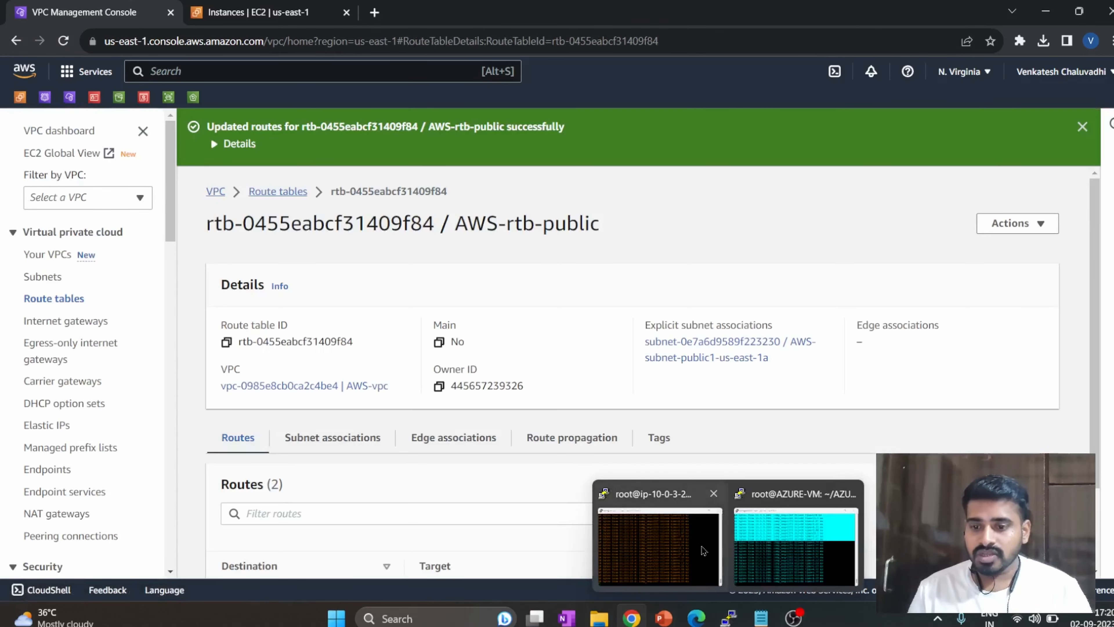
click(703, 551)
click(775, 525)
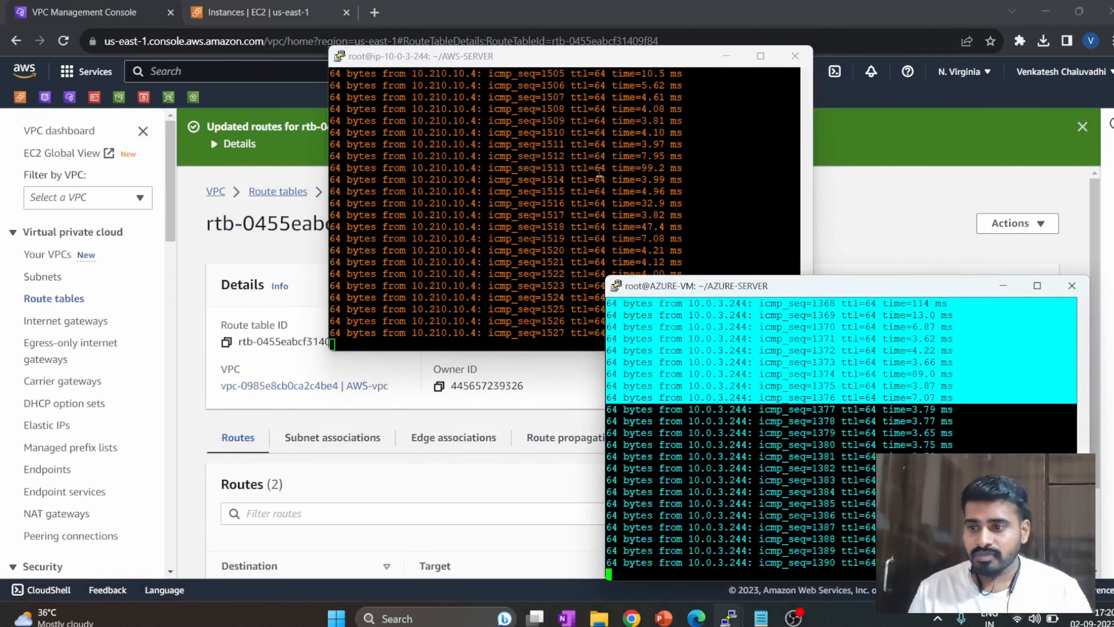
click(616, 69)
drag(684, 333, 458, 251)
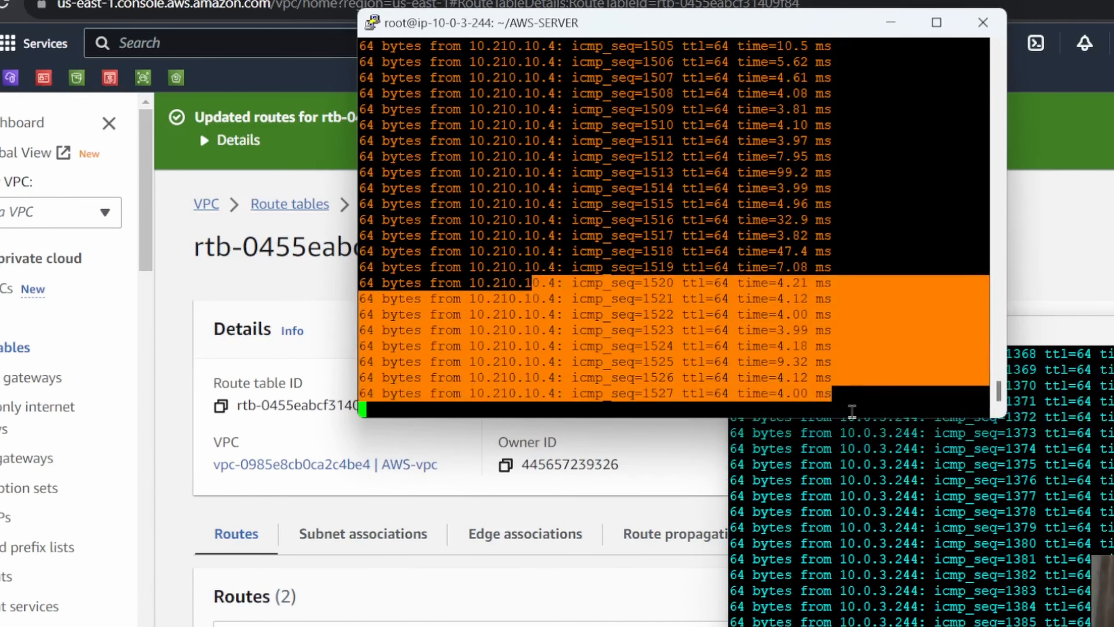
drag(779, 40, 339, 103)
drag(1101, 338, 1052, 142)
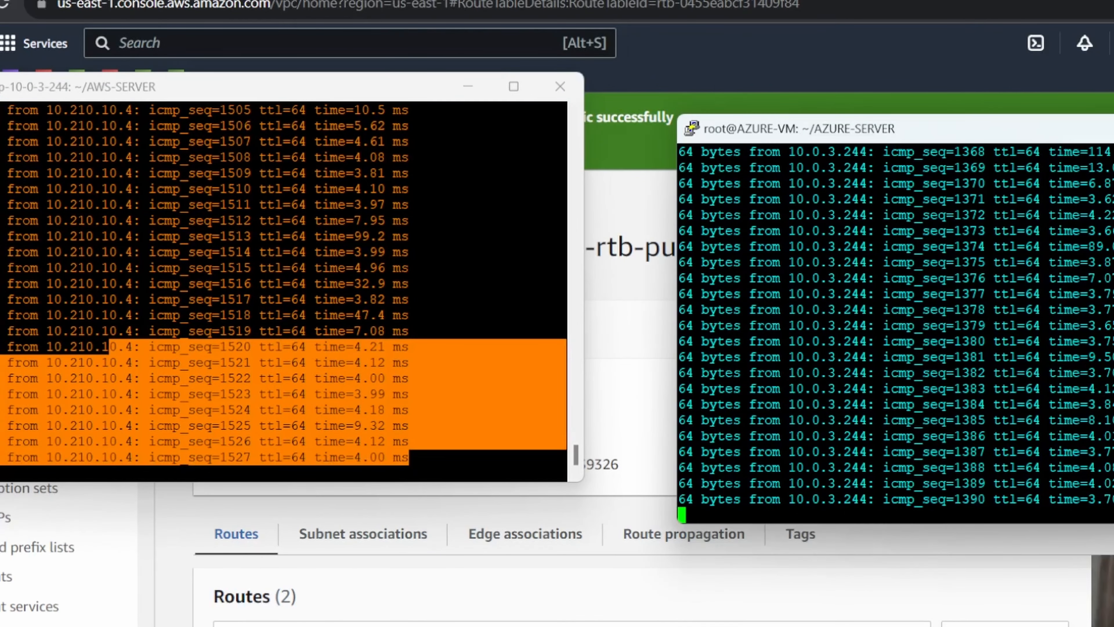
drag(1097, 500, 922, 372)
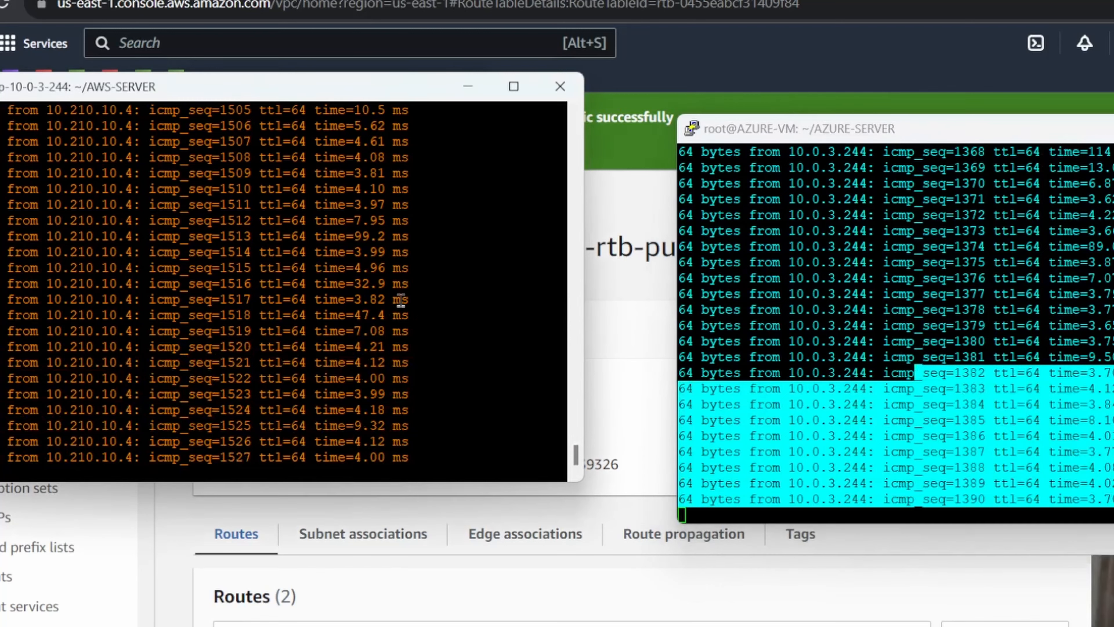
Stop and restart the pings to 10.210.10.4 on the AWS server and to 10.0.3.244 on the Azure VM.
key(ctrl+c)
key(Up)
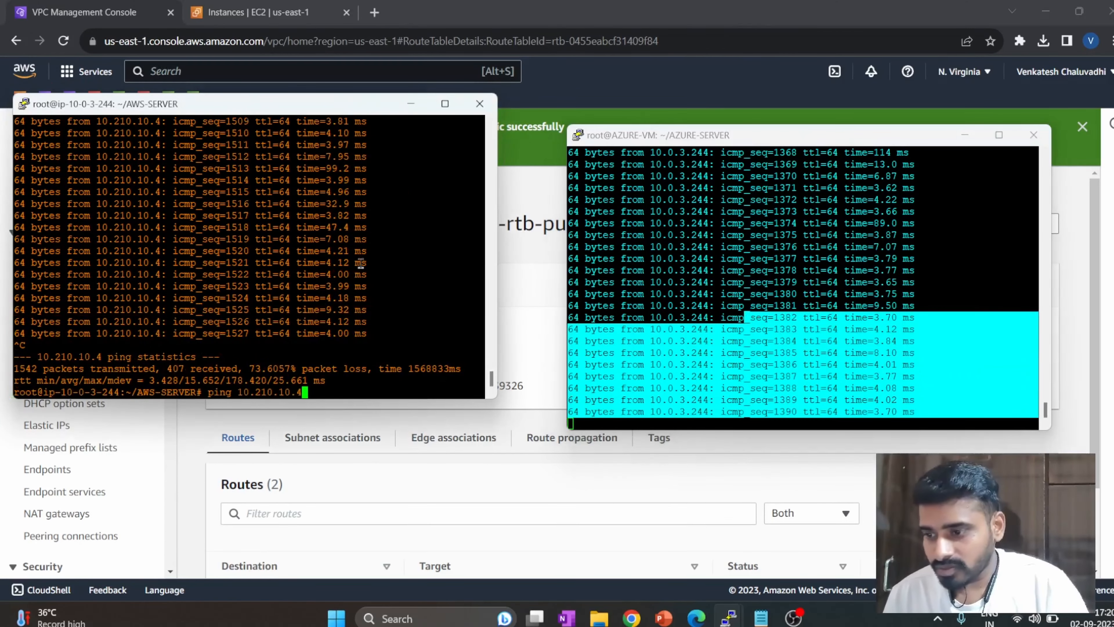
key(Return)
click(949, 247)
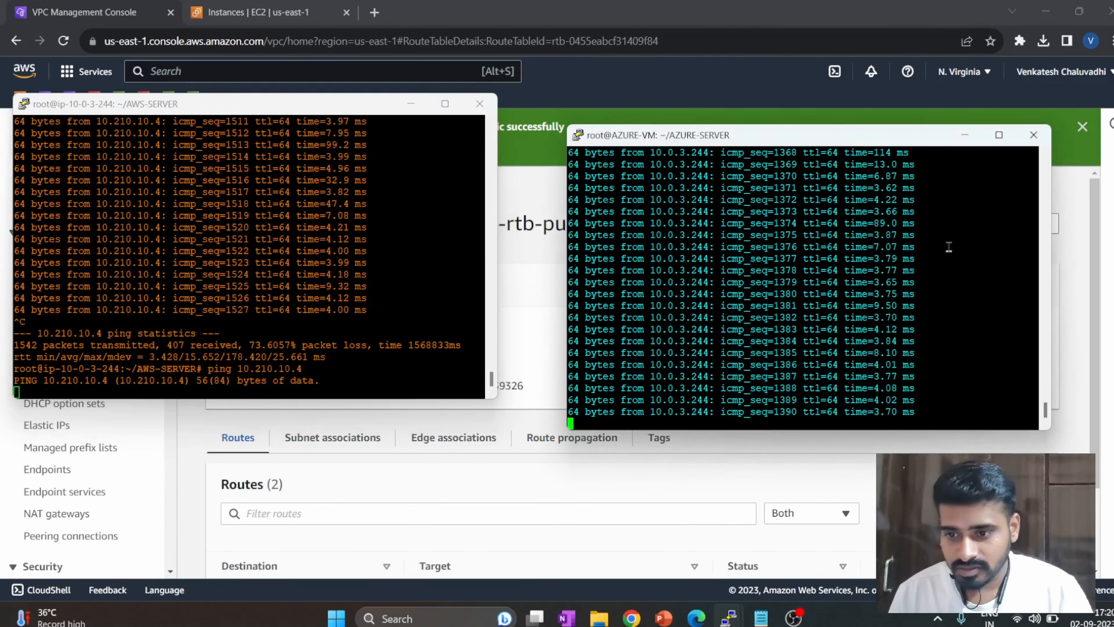
key(ctrl+c)
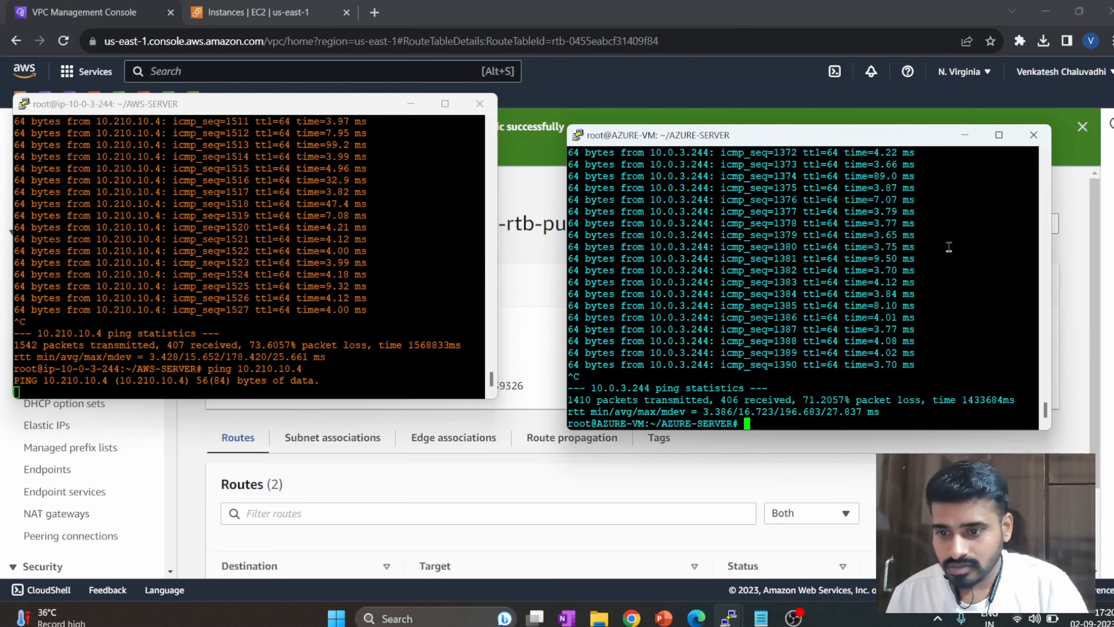
key(Up)
key(Return)
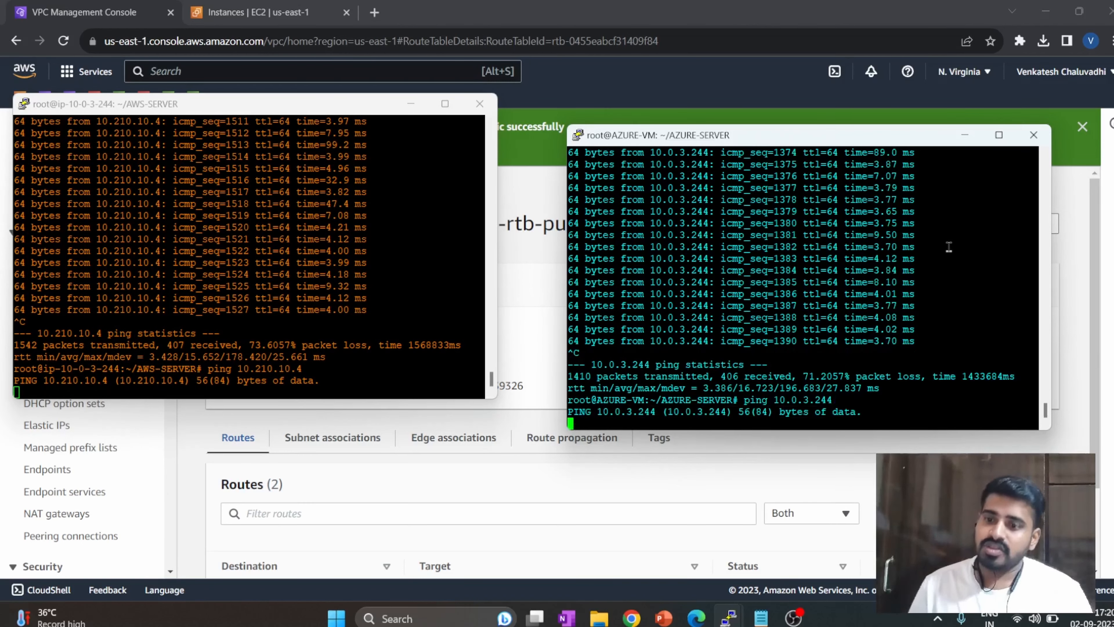
Open the AWS-rtb-public routes for editing and add an empty route entry.
click(513, 187)
scroll(336, 398, down, 2)
click(963, 378)
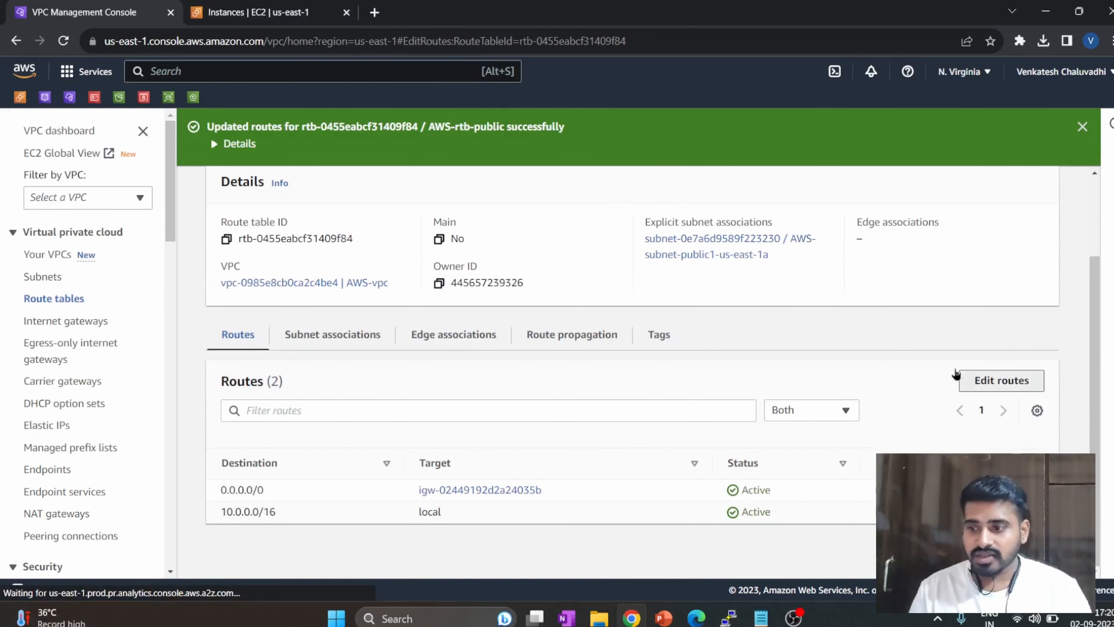
click(87, 349)
click(127, 342)
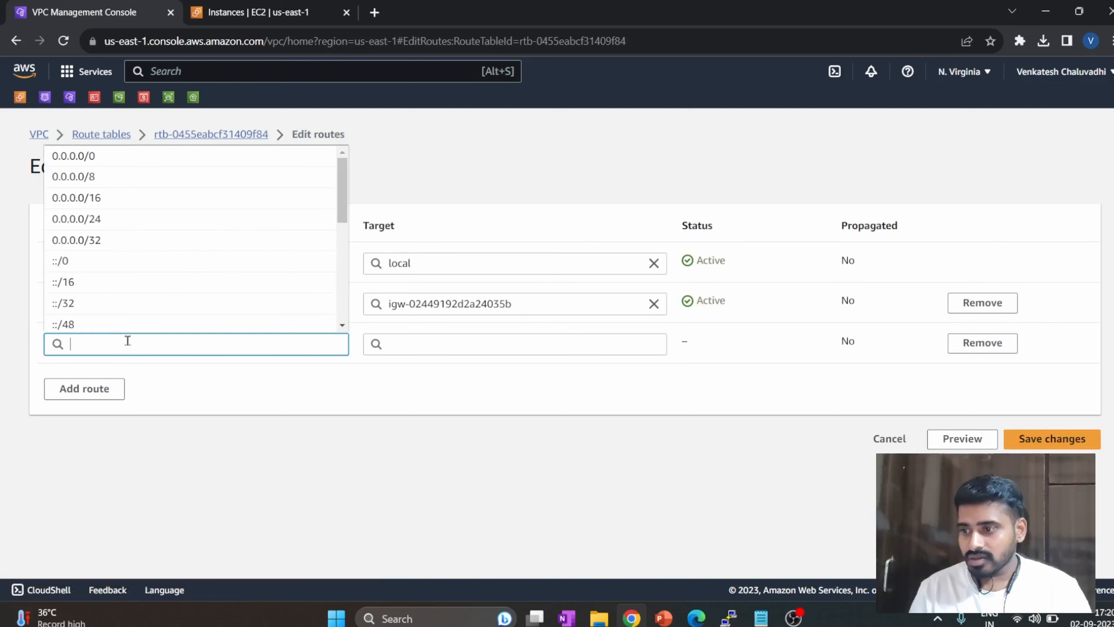
Switch to the Azure portal and open AZURE-VNET to get its address space.
click(696, 618)
click(327, 67)
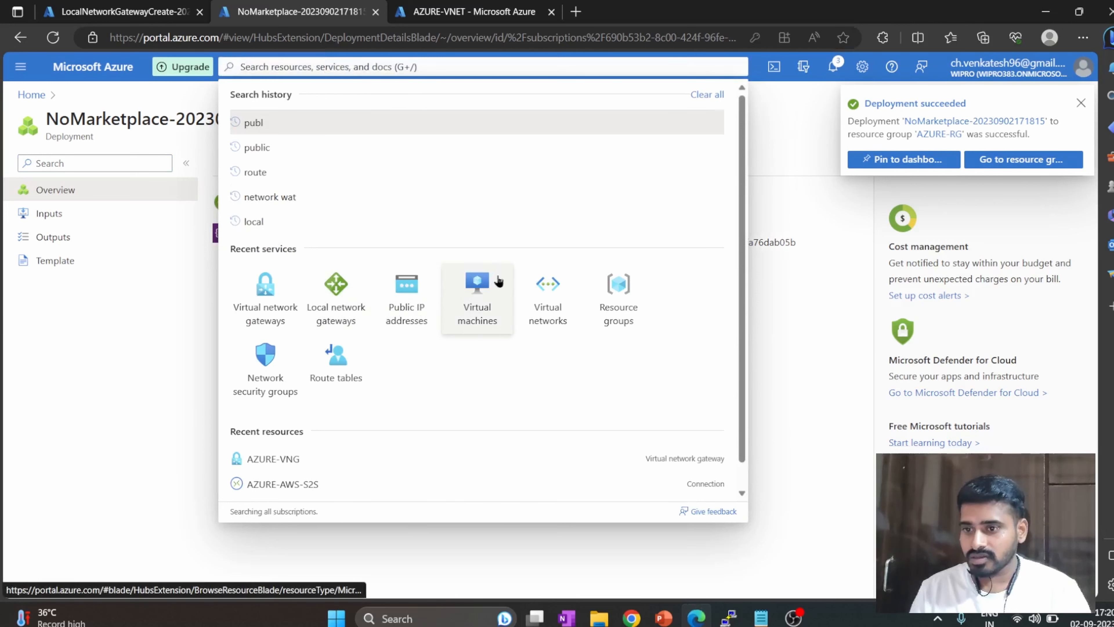
click(532, 291)
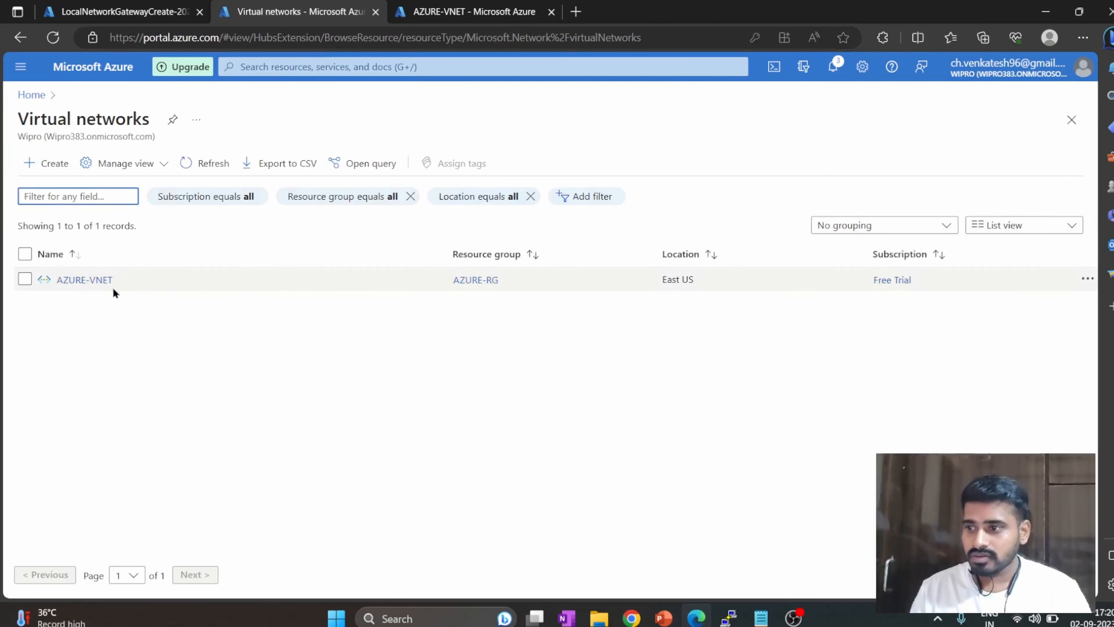
click(832, 67)
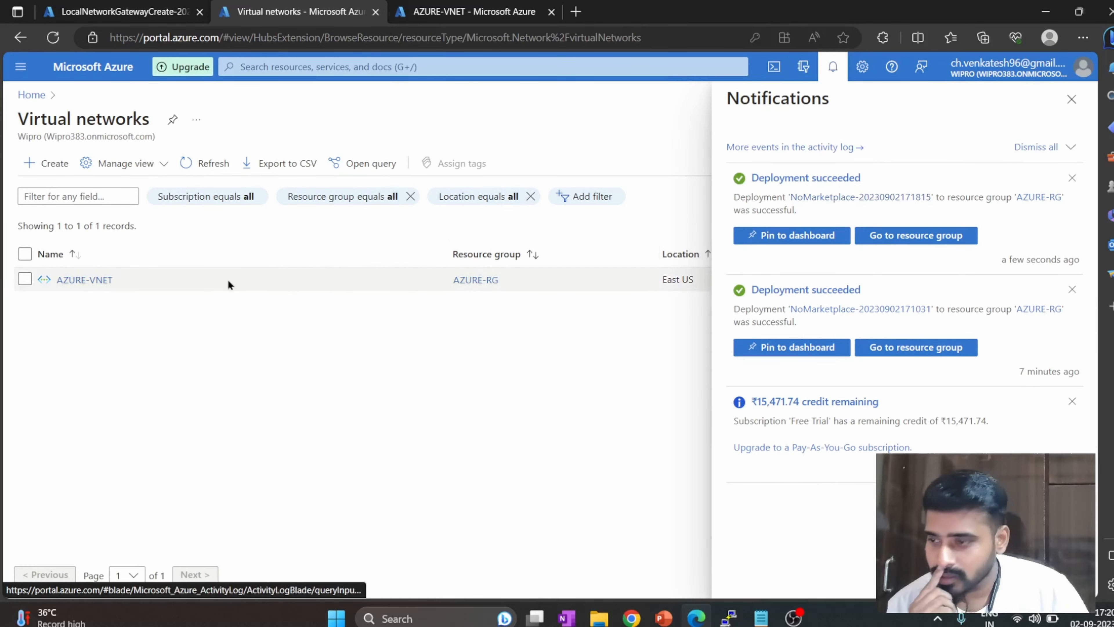
click(99, 286)
click(111, 6)
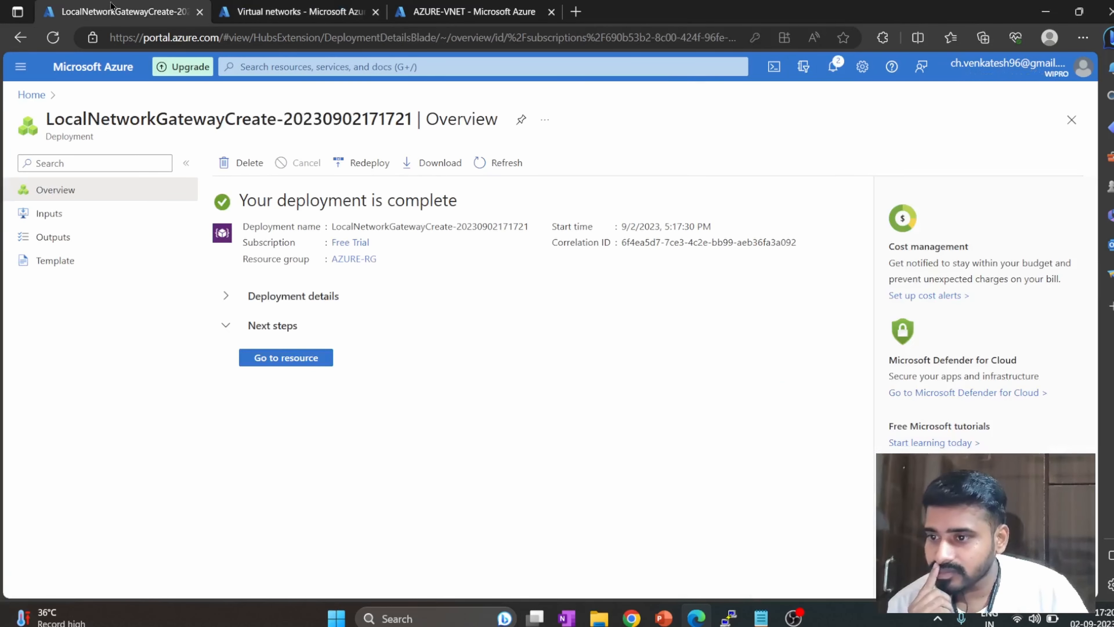
click(298, 11)
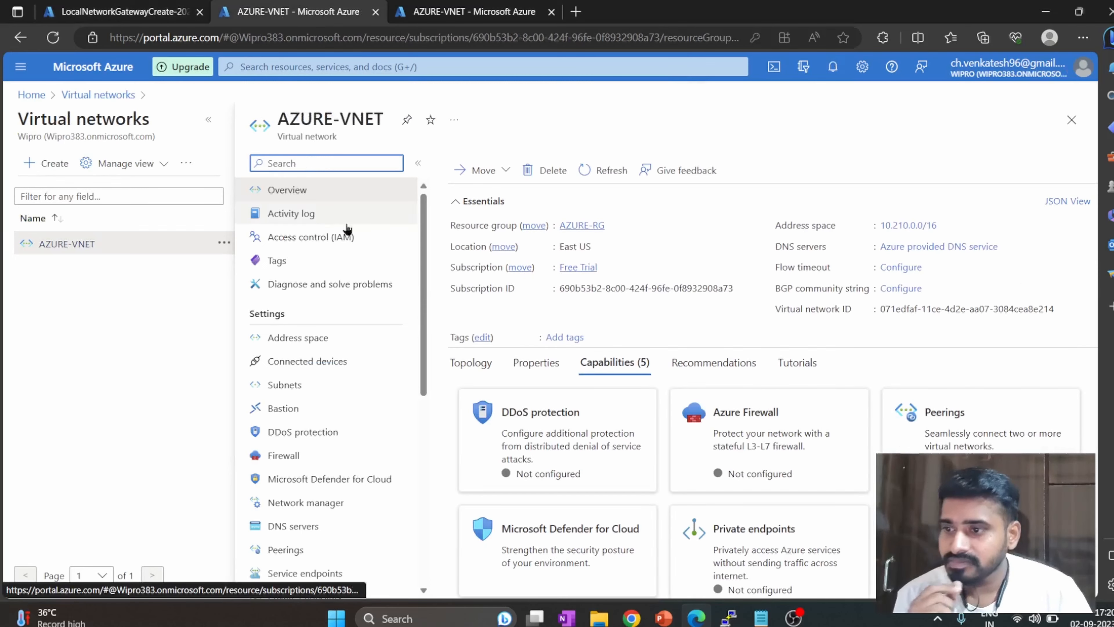
click(1051, 18)
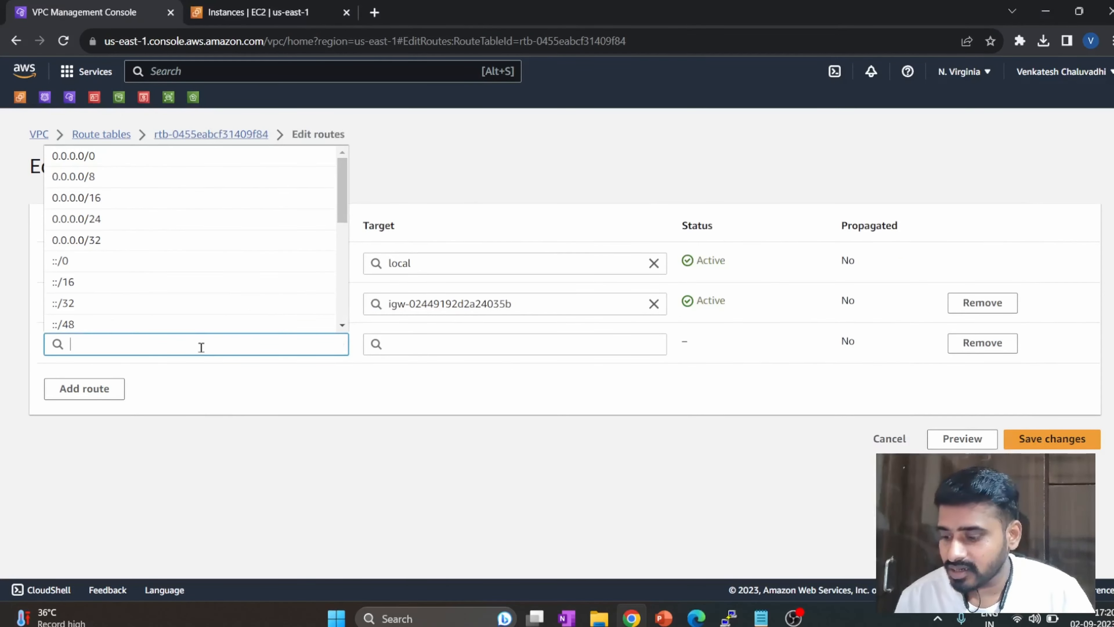
Set the new route's destination to 10.210.0.0/16 and target to vgw-09aa716a729070031 (AWS-VPG), and save the changes.
key(ctrl+v)
click(217, 368)
click(398, 351)
scroll(456, 311, down, 1)
scroll(457, 311, down, 2)
click(461, 323)
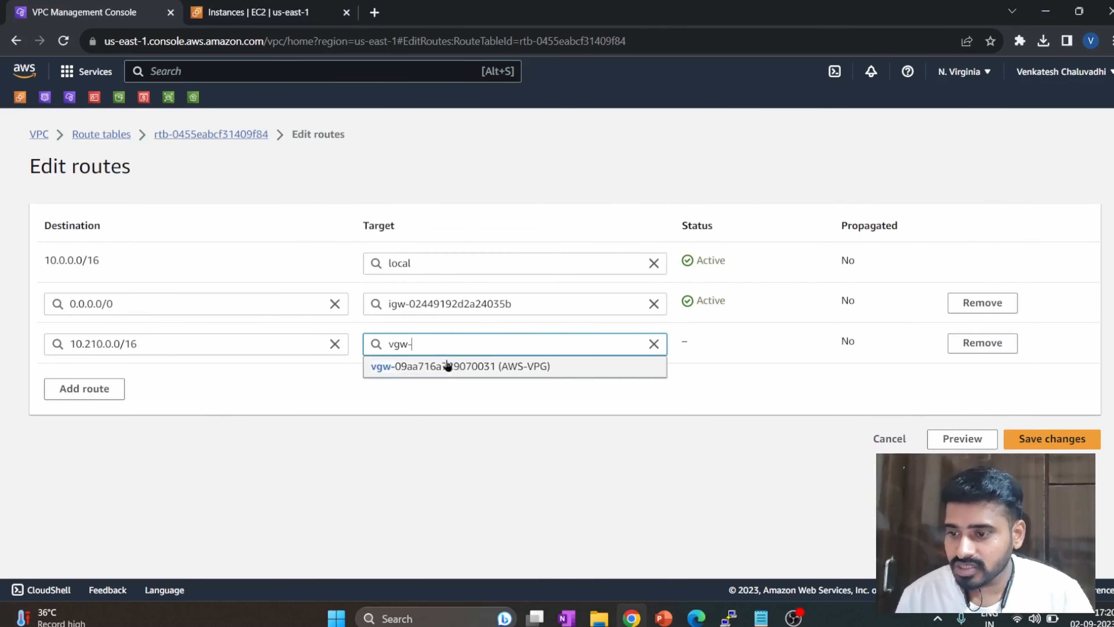
click(450, 368)
click(1084, 438)
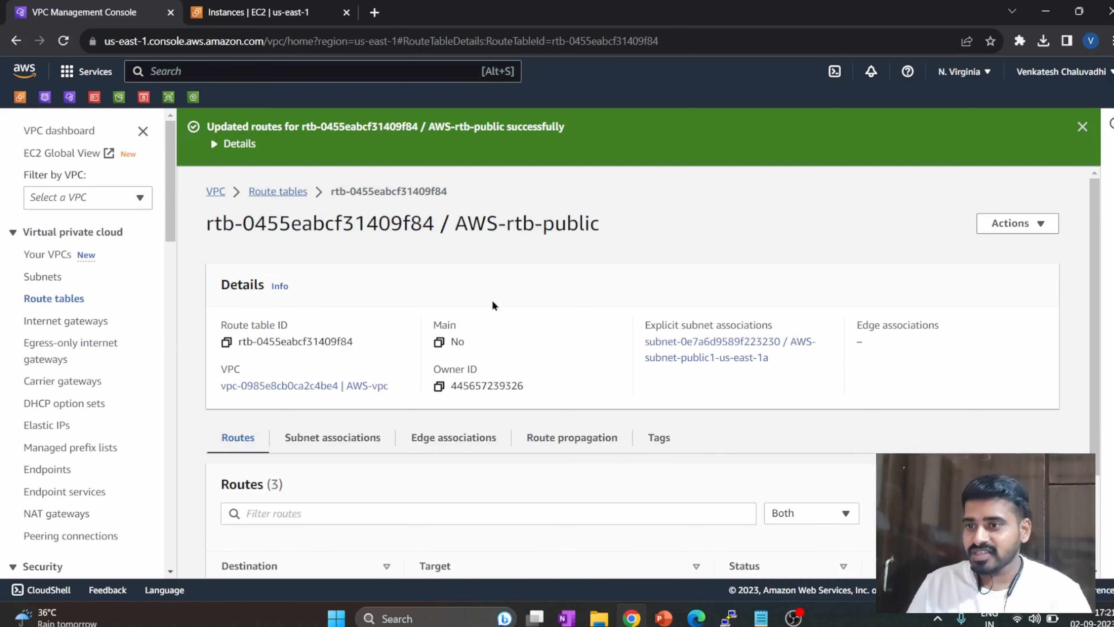
View the VPN diagram slide in PowerPoint, and bring up both PuTTY sessions to check their ping replies.
mouse_move(676, 603)
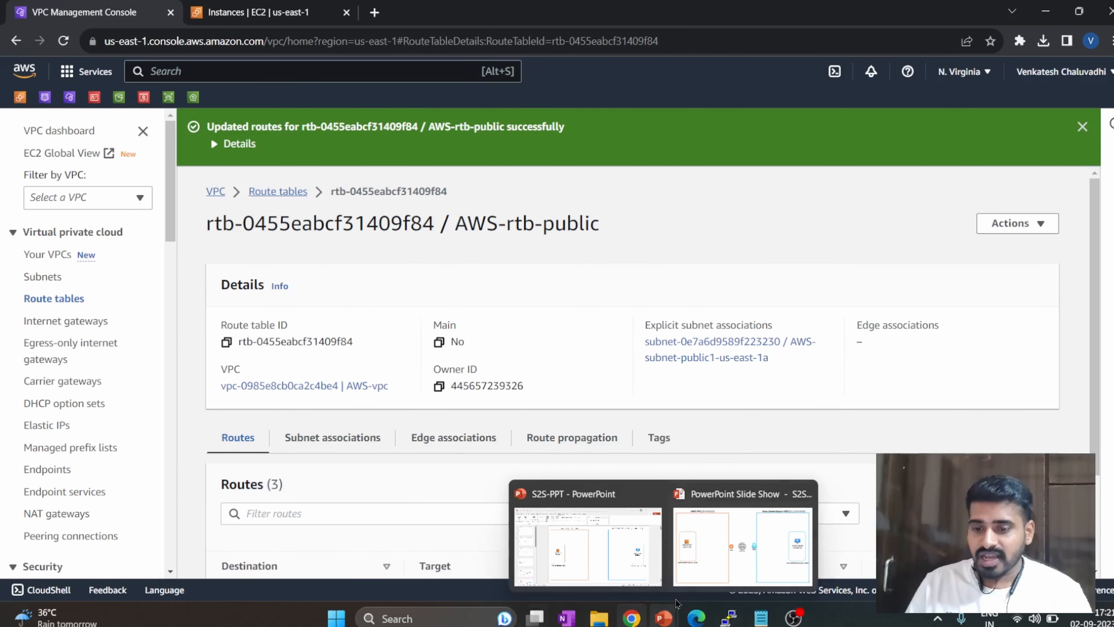
click(695, 546)
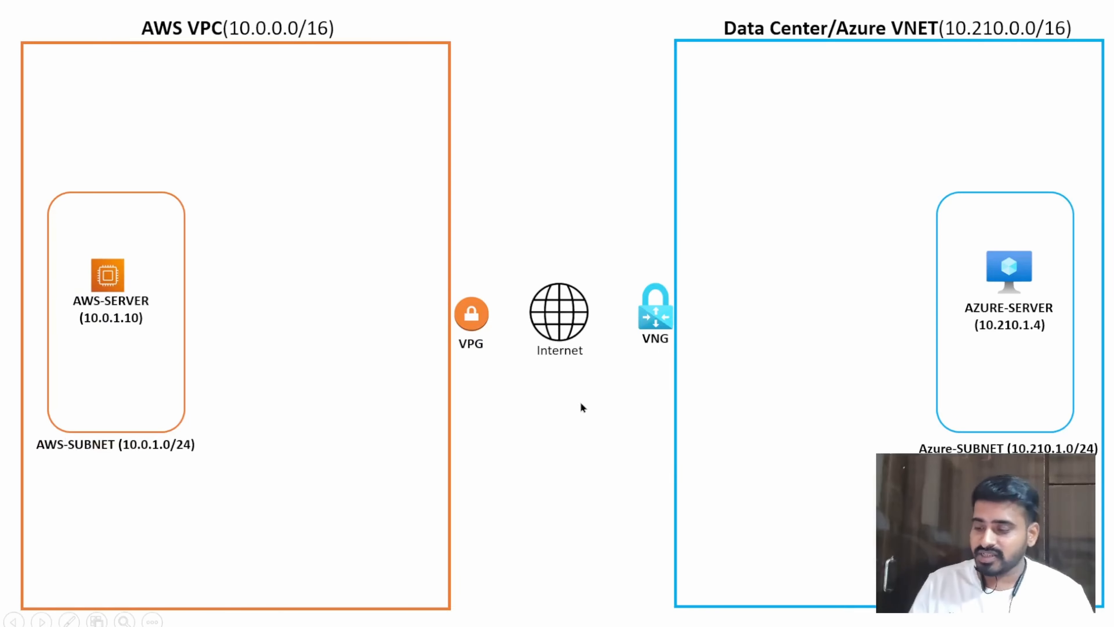
key(alt+Tab)
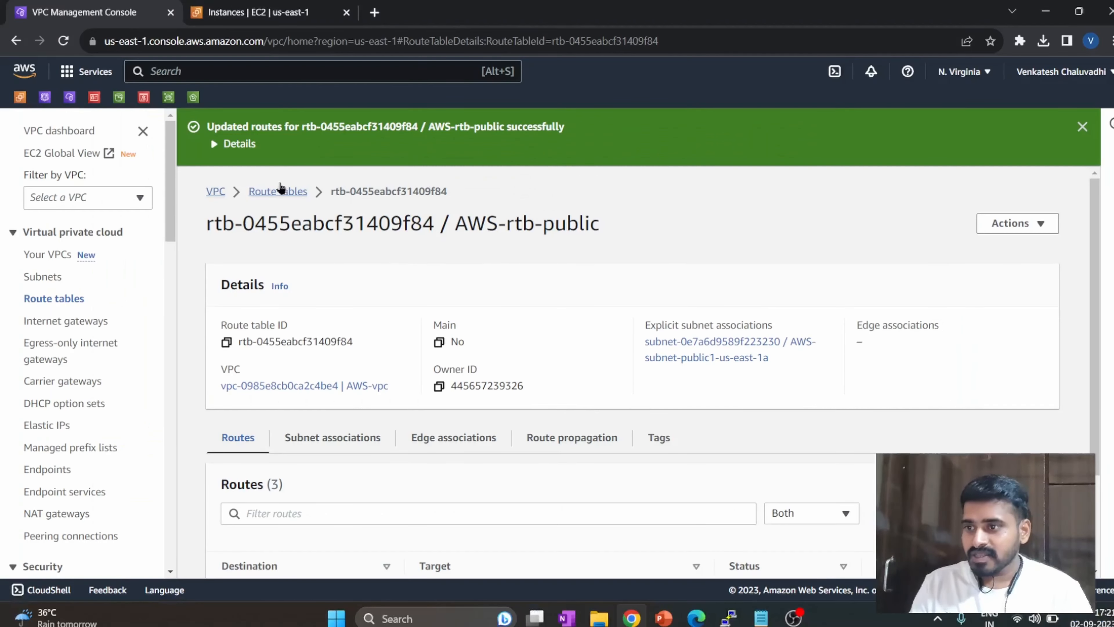
mouse_move(730, 616)
click(658, 544)
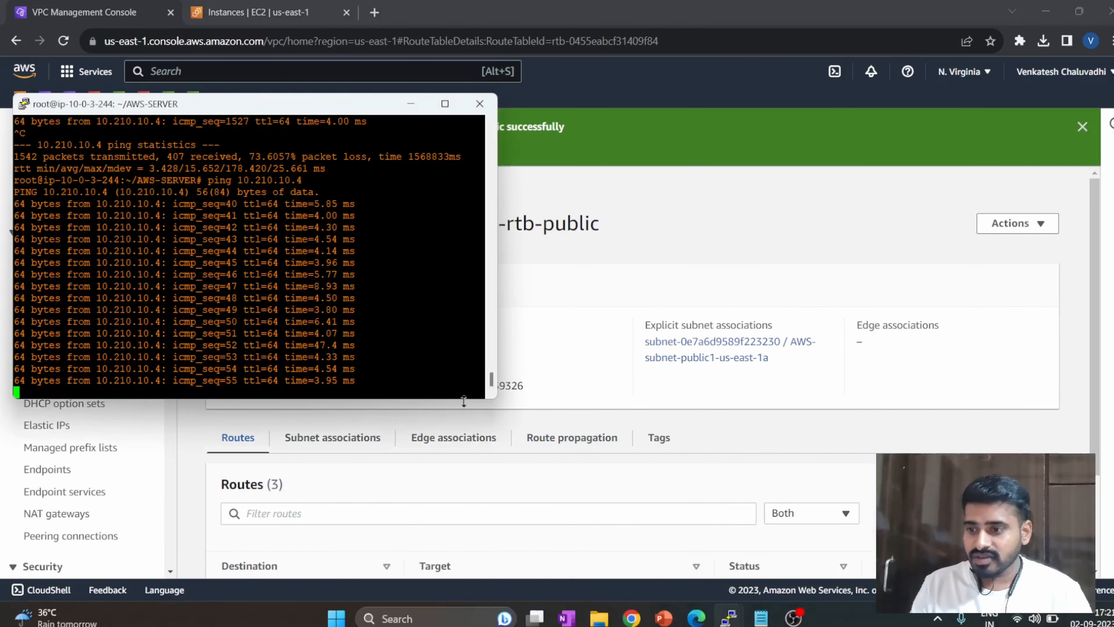
click(800, 539)
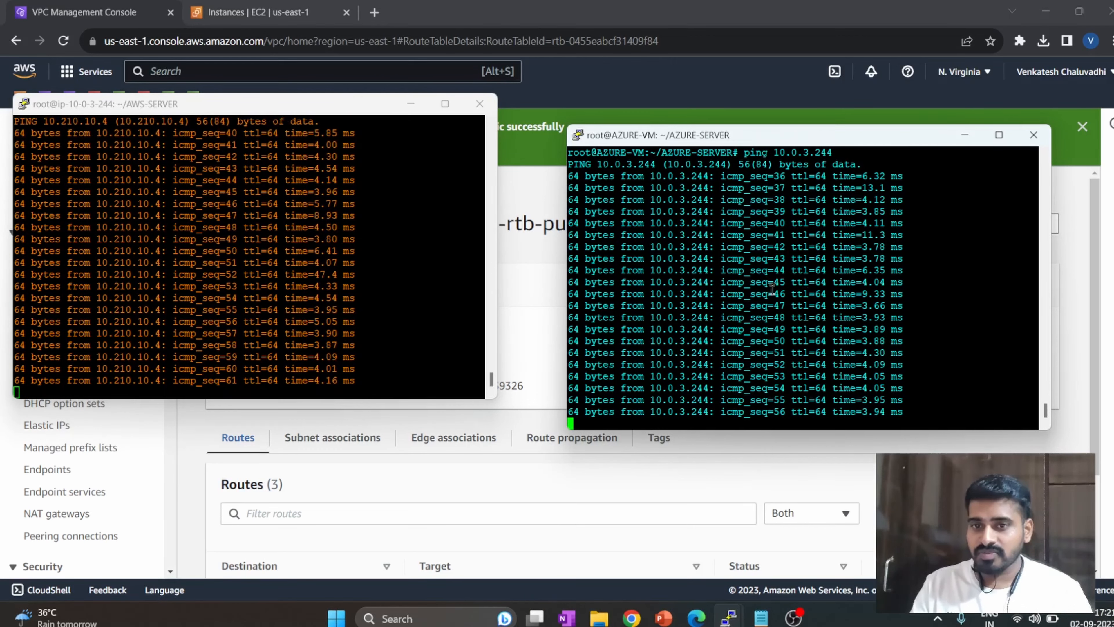
Switch to the Azure portal and open the connections of the AZURE-VNG virtual network gateway.
click(695, 619)
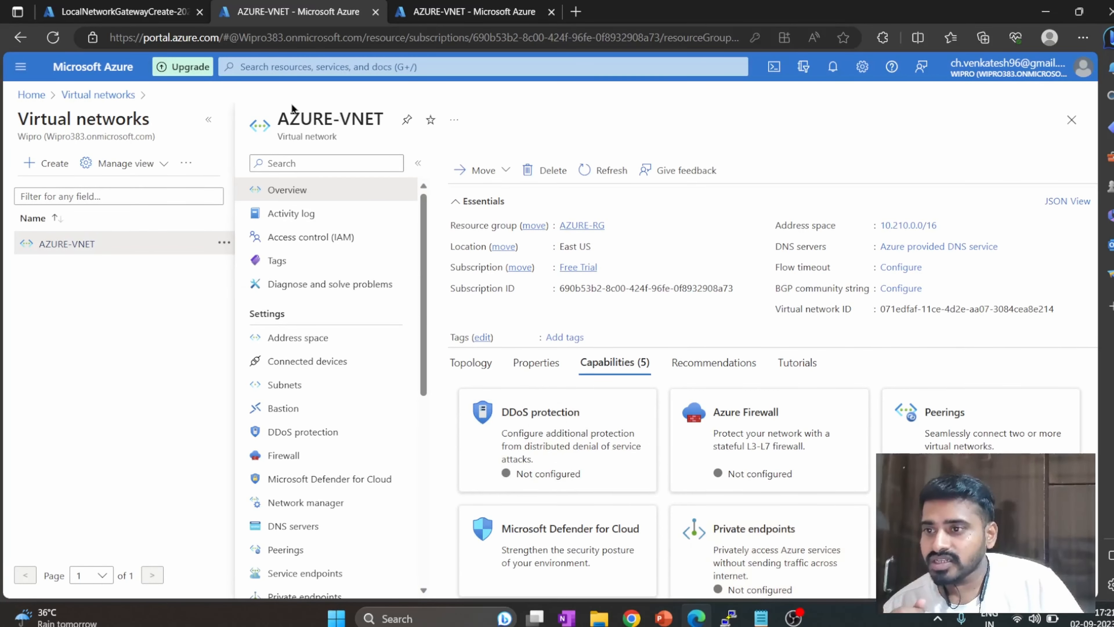
click(123, 12)
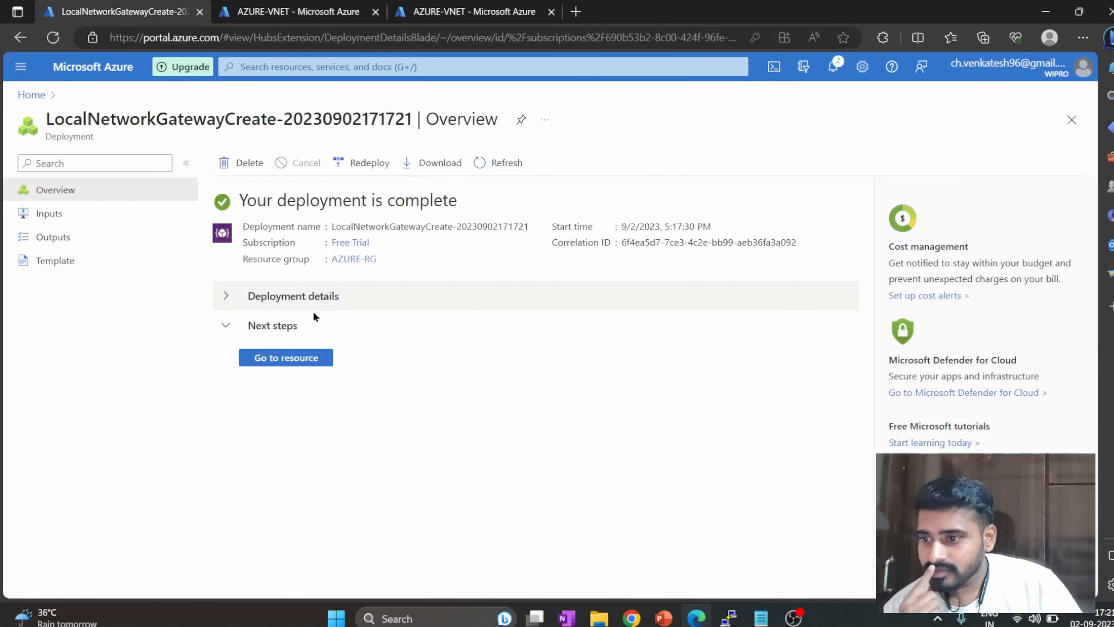
click(287, 9)
click(345, 66)
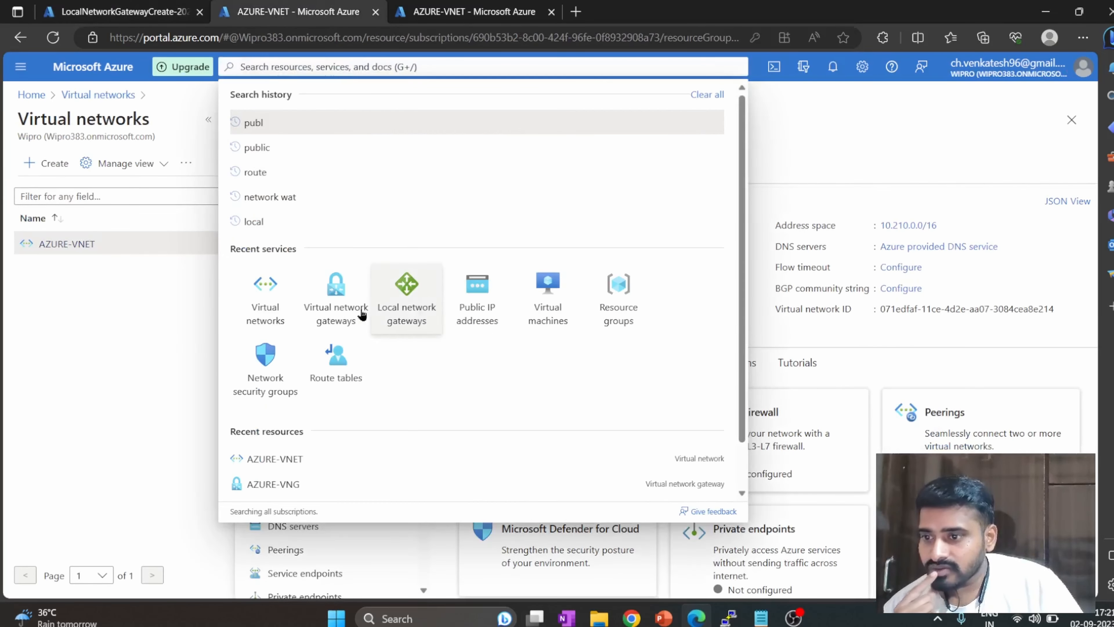
click(336, 314)
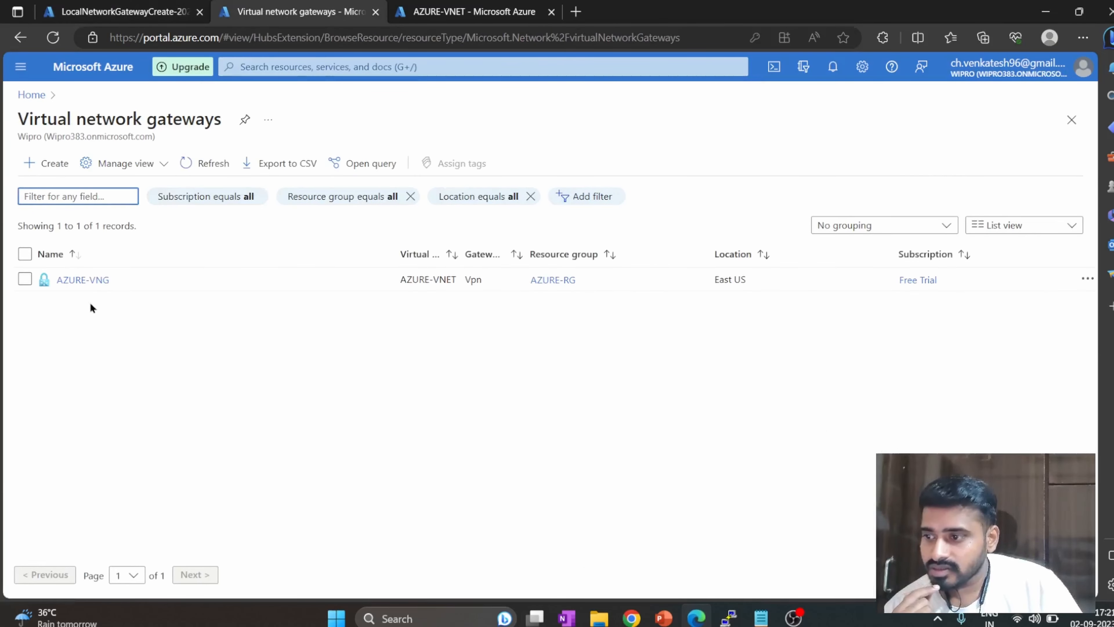
click(86, 280)
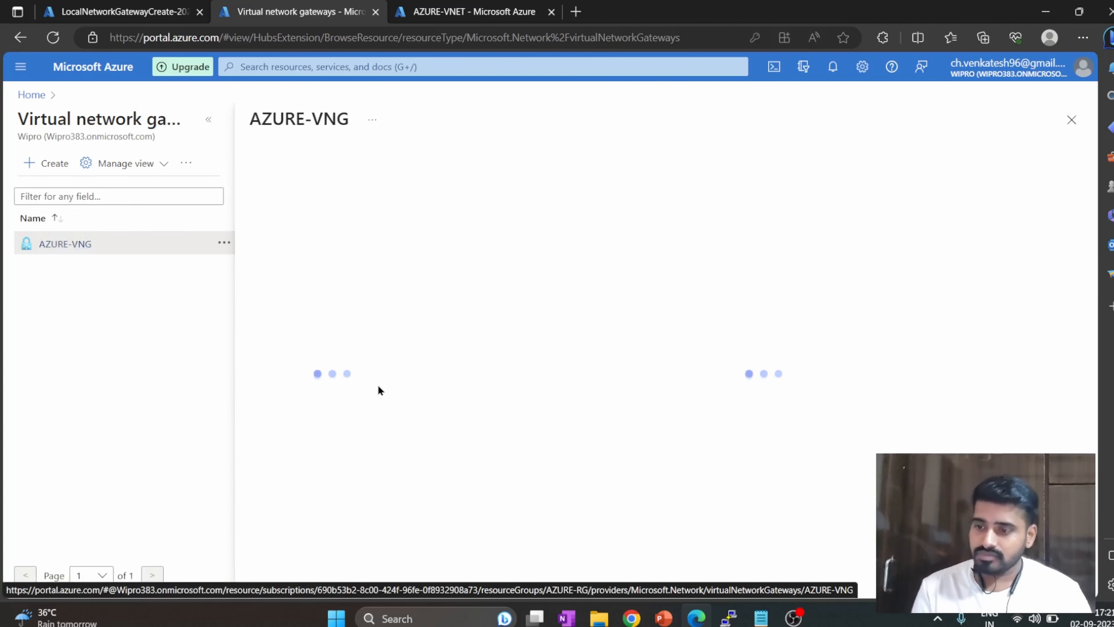
click(317, 366)
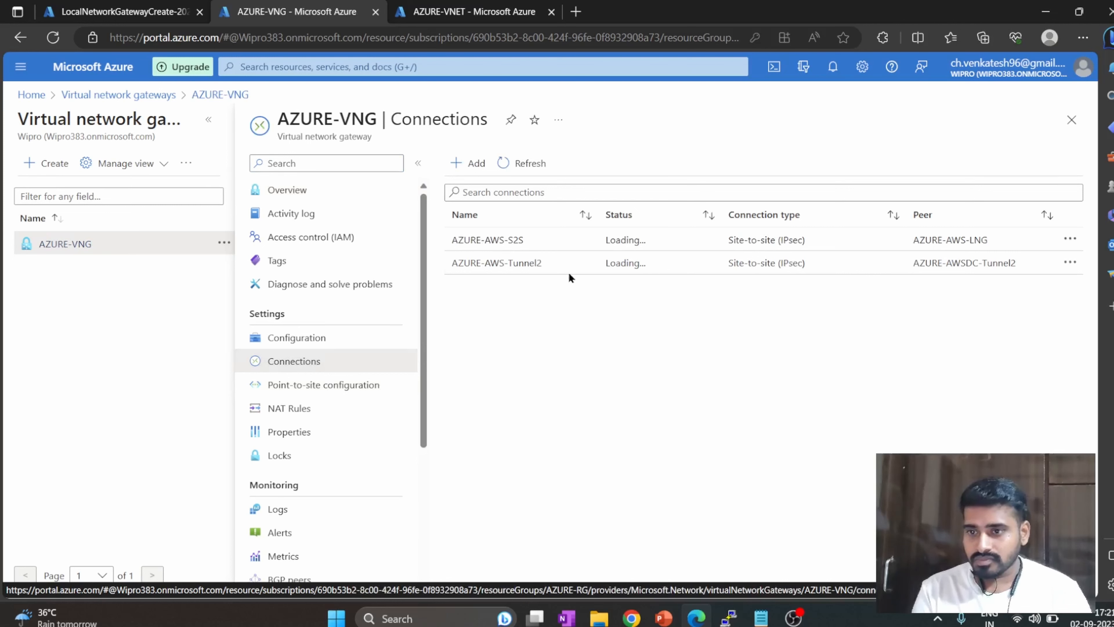
click(1070, 238)
Switch to the AWS console, open the site-to-site VPN connections, and refresh the tunnel state of AWS-AZURE-Connection.
click(635, 623)
scroll(44, 443, down, 15)
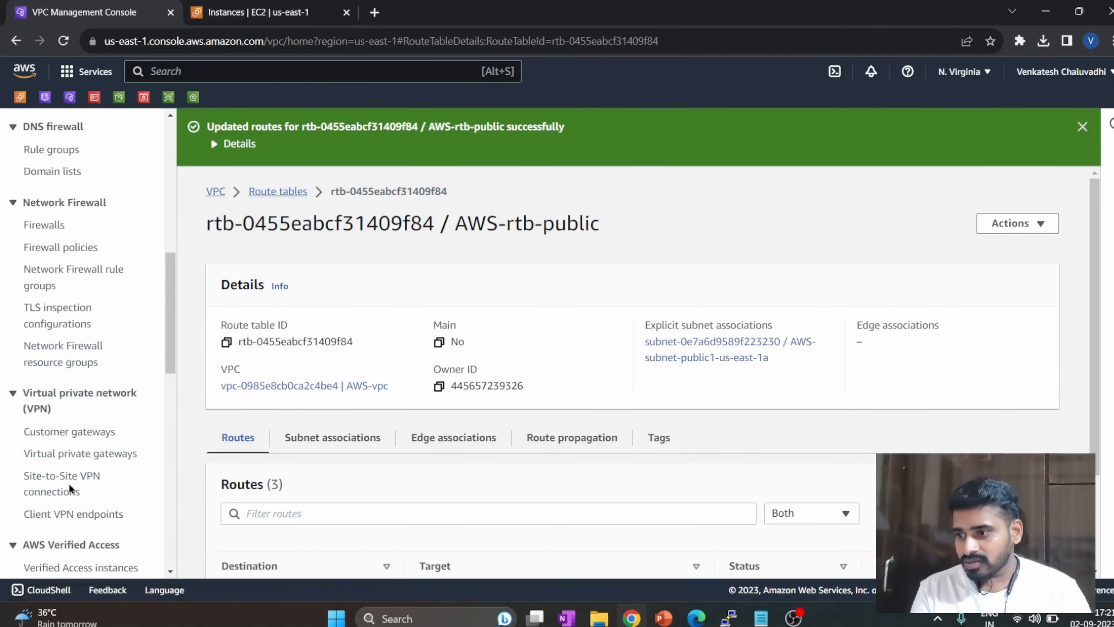
click(69, 483)
scroll(324, 434, down, 3)
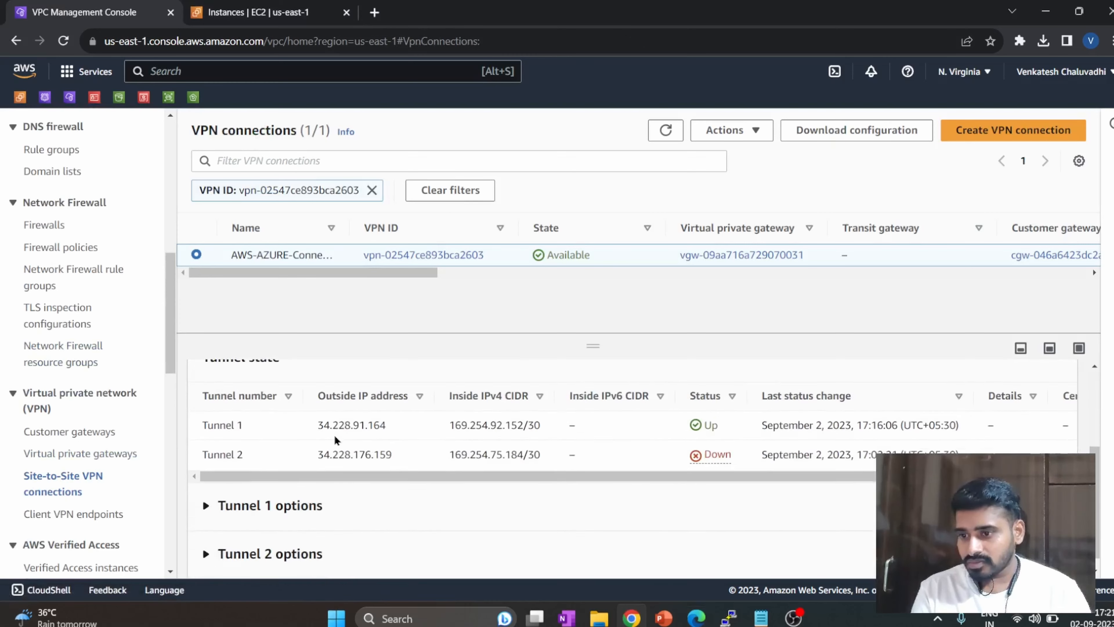
click(666, 130)
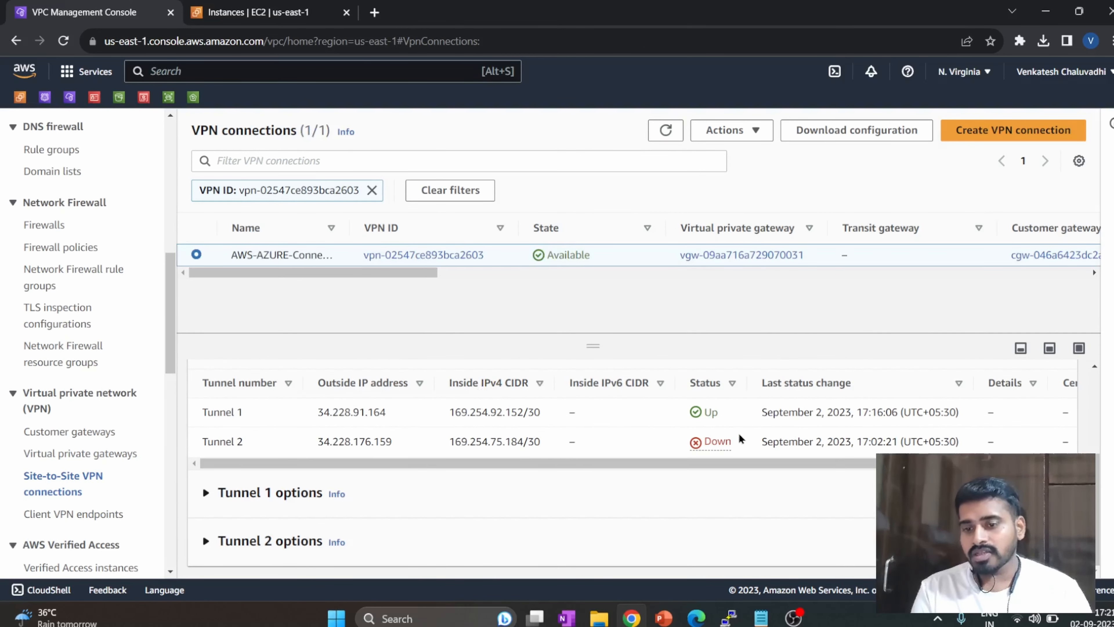
drag(738, 435, 694, 441)
click(591, 489)
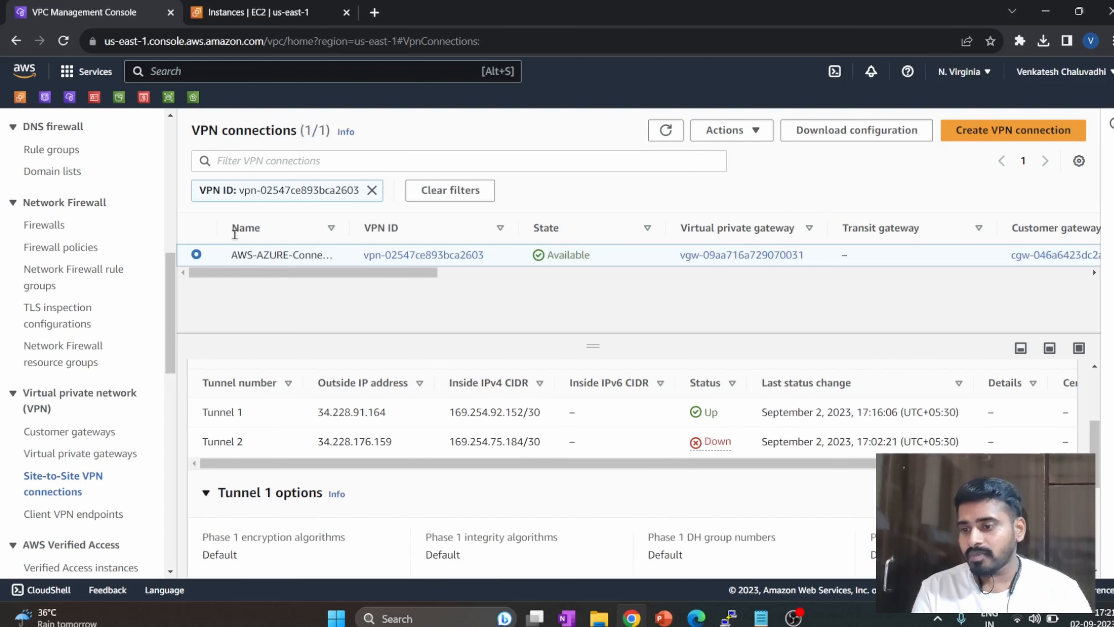
Reload the AWS VPN connections page, and check the AZURE-AWS-Tunnel2 status in the Azure portal before returning to AWS.
click(58, 41)
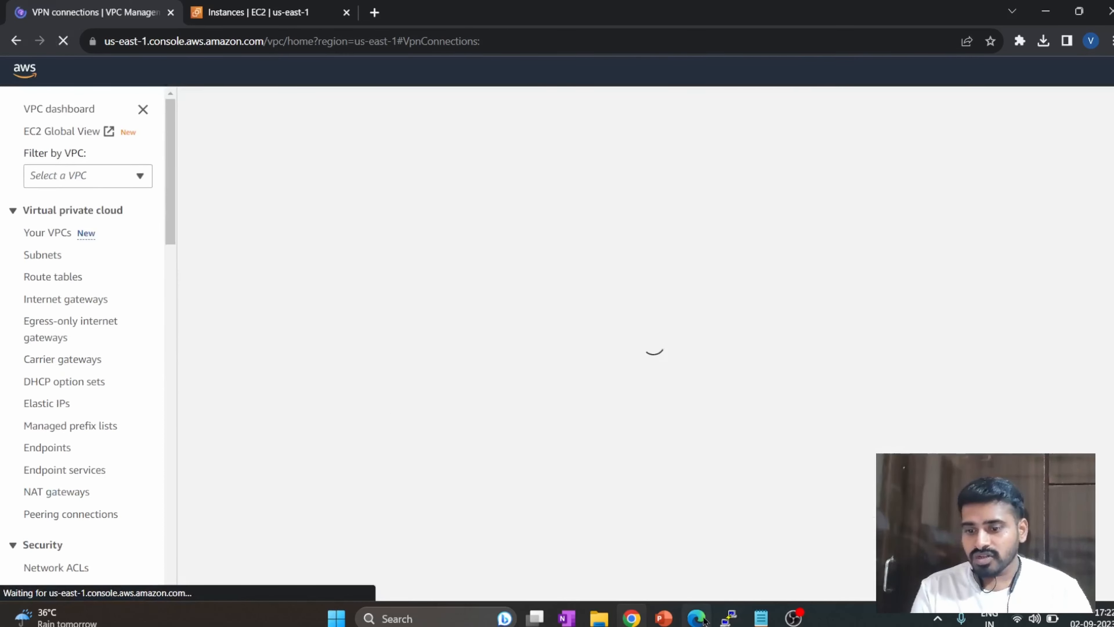
click(696, 618)
drag(676, 266, 610, 262)
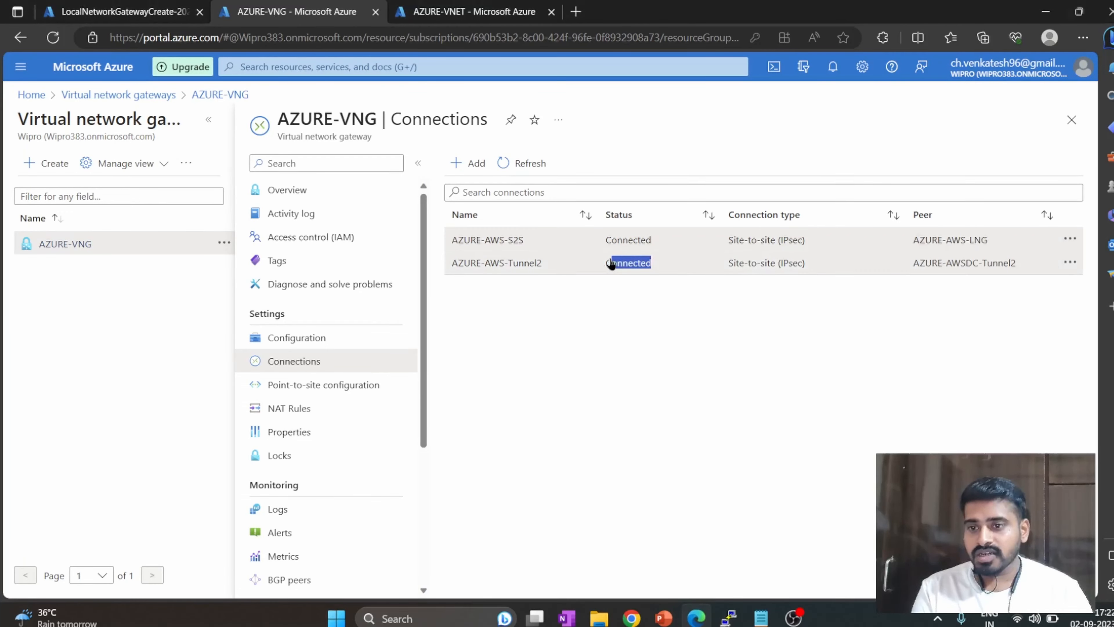
click(1045, 12)
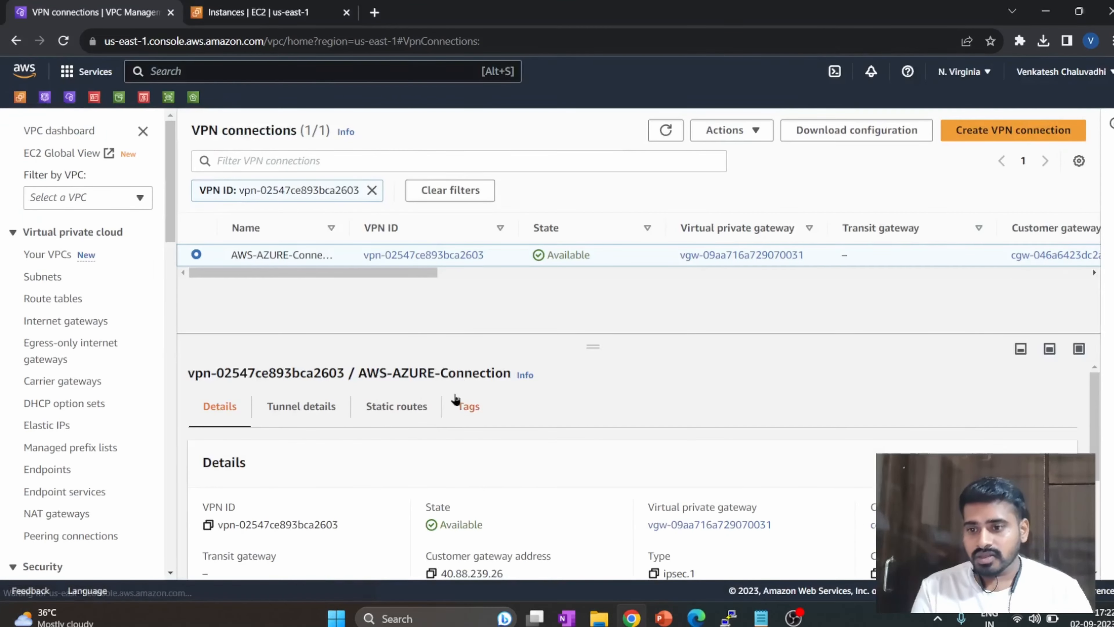
Open the tunnel details of AWS-AZURE-Connection and check the status of both tunnels.
scroll(319, 423, down, 2)
scroll(314, 424, up, 2)
click(314, 425)
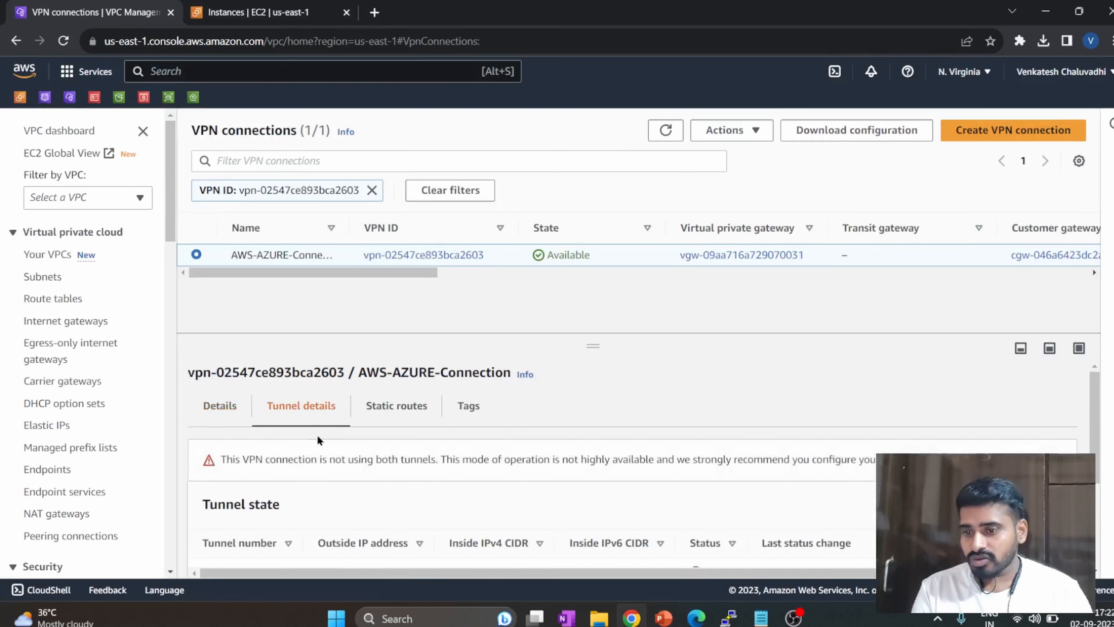
scroll(387, 461, down, 2)
drag(760, 441, 672, 428)
click(642, 487)
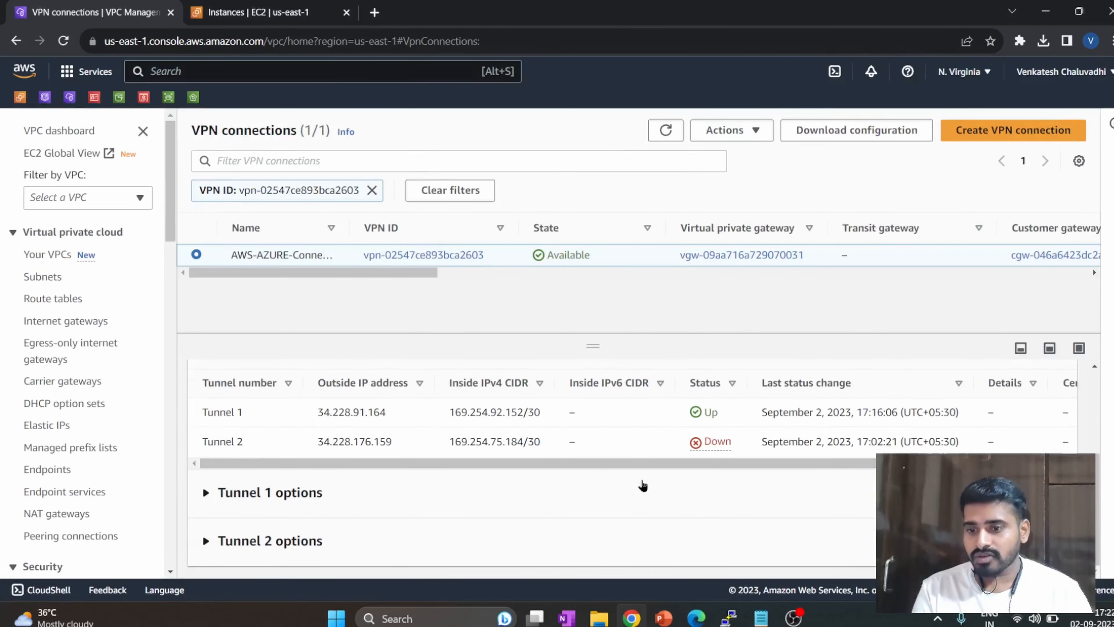
Return to the Azure portal and delete the AZURE-AWS-S2S connection from the AZURE-VNG gateway.
click(1046, 12)
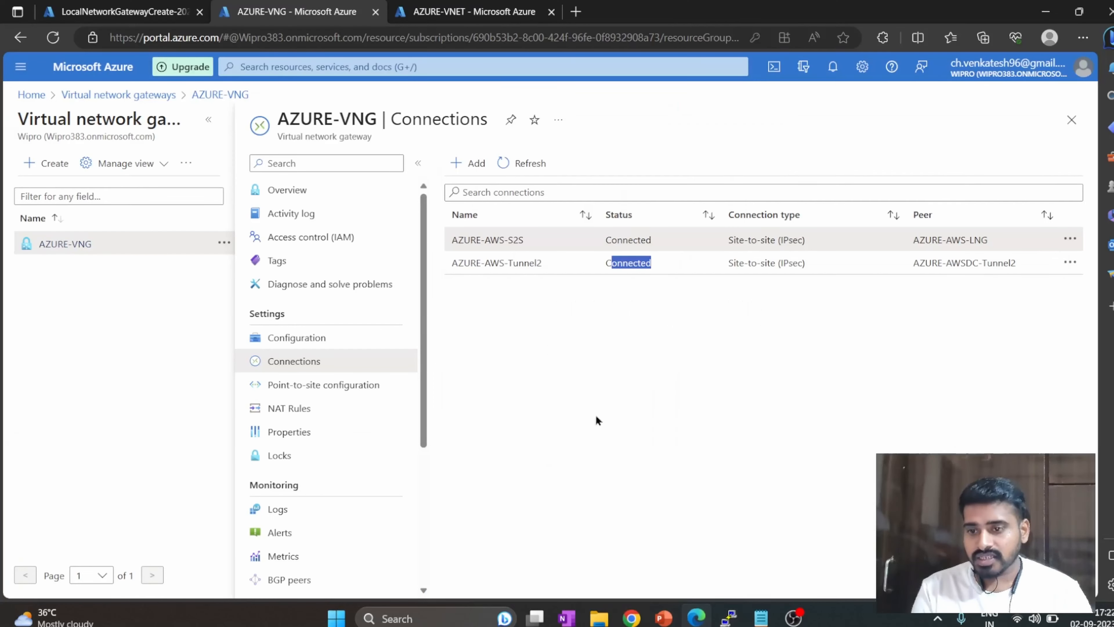
click(1069, 240)
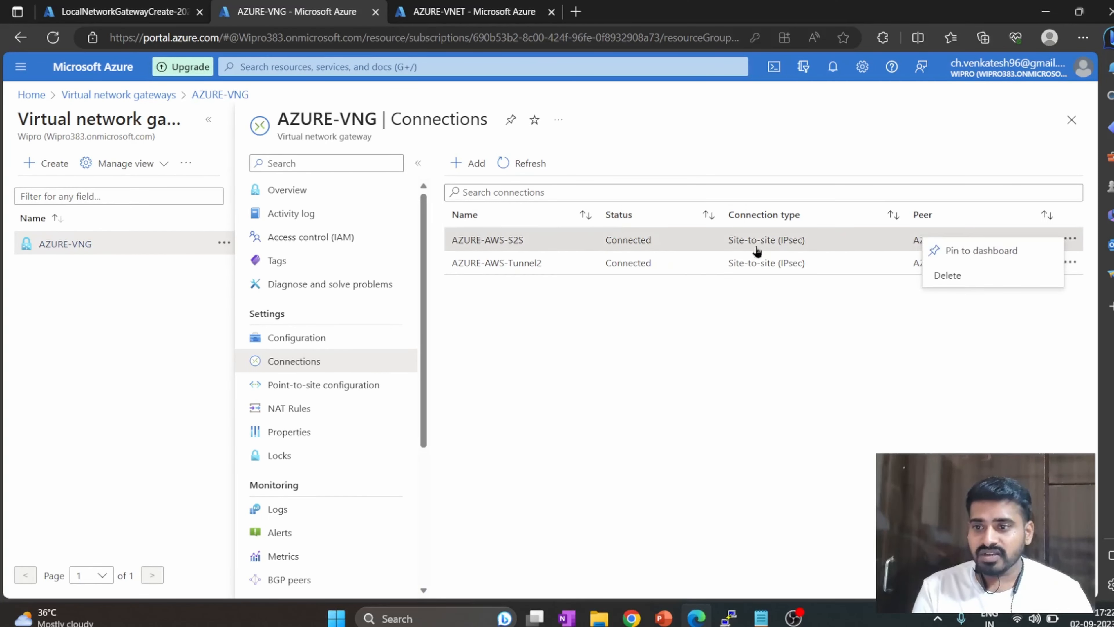
click(966, 276)
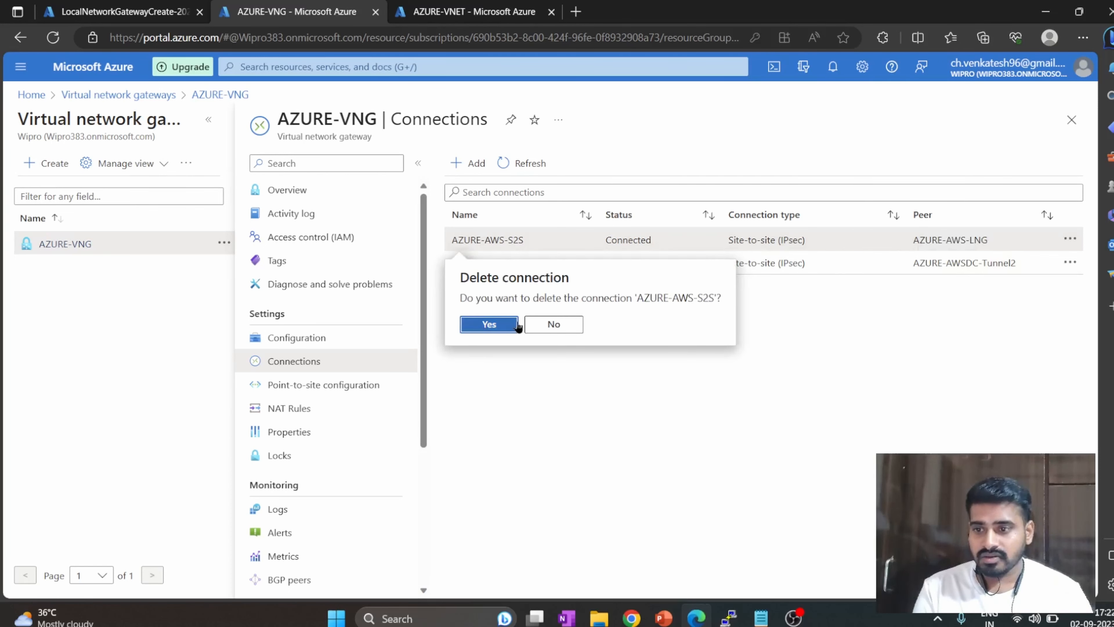
click(504, 324)
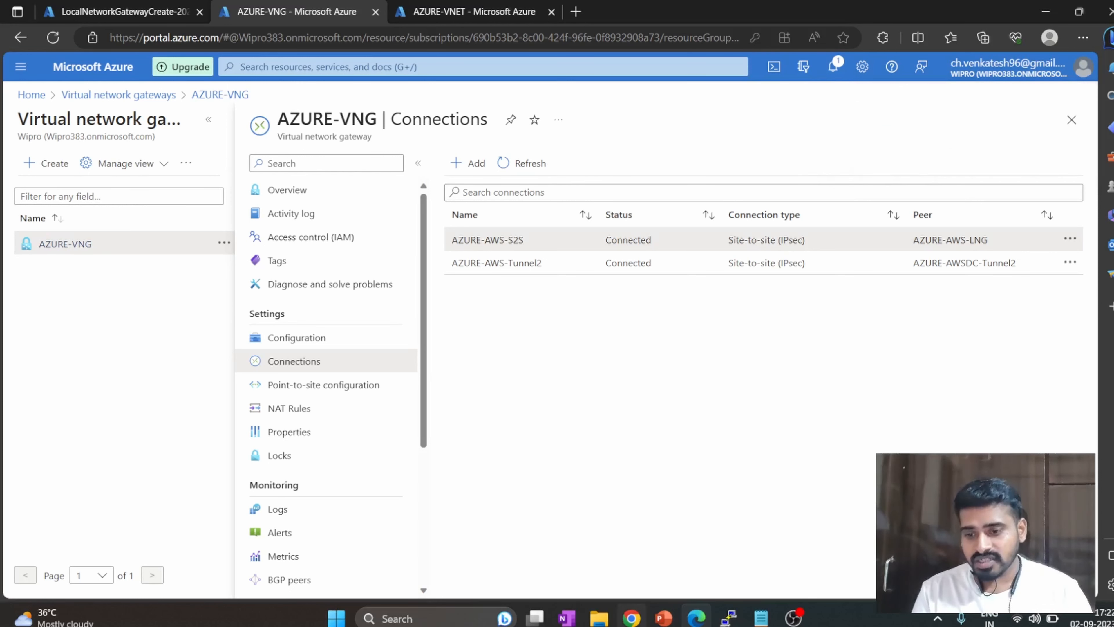
View the VPN diagram slides in PowerPoint, and return to the Azure portal to check the connection deletion in the notifications.
mouse_move(663, 618)
click(714, 540)
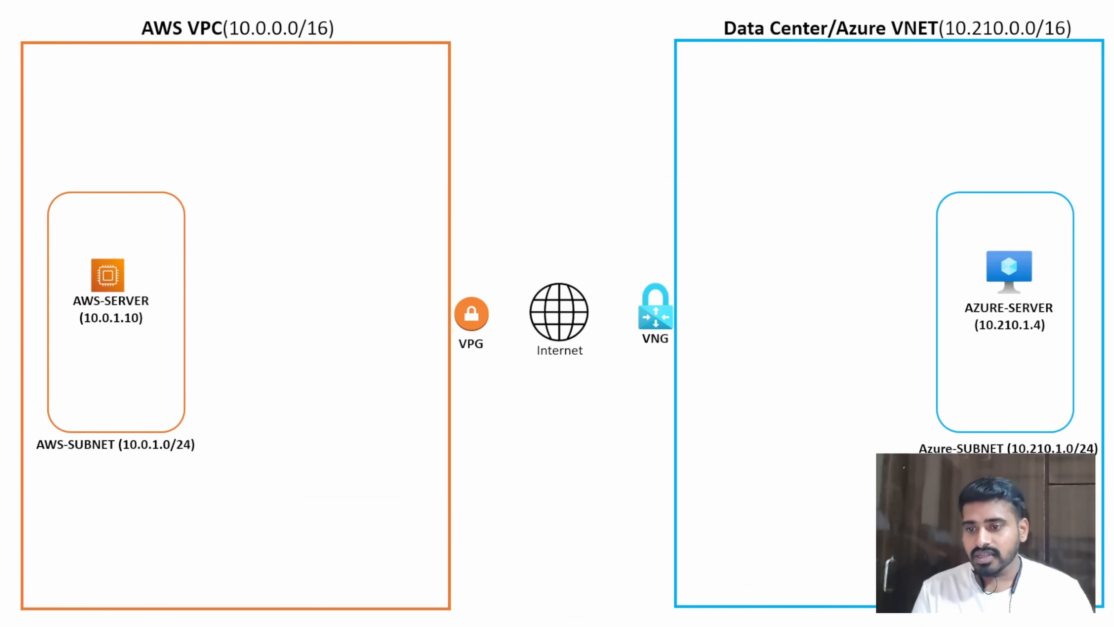
key(Right)
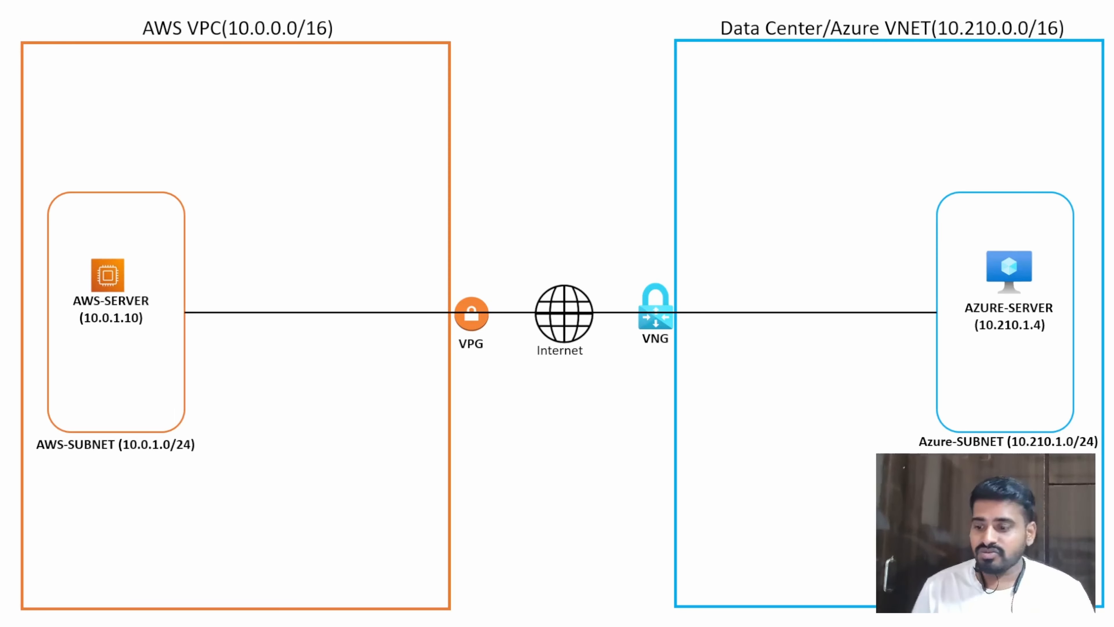
key(alt+Tab)
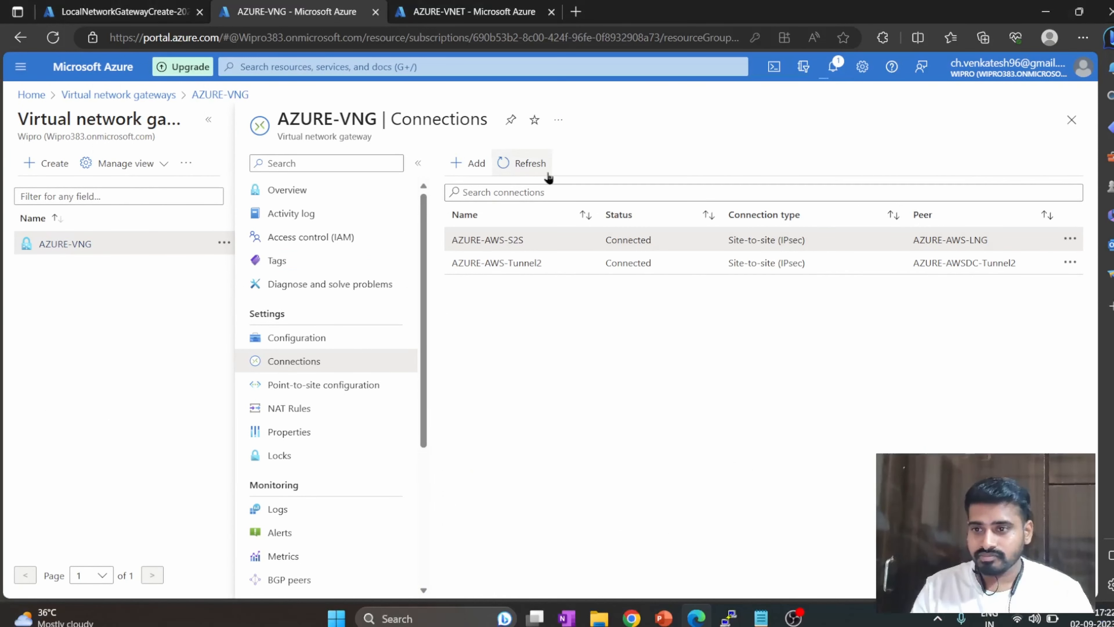
click(547, 164)
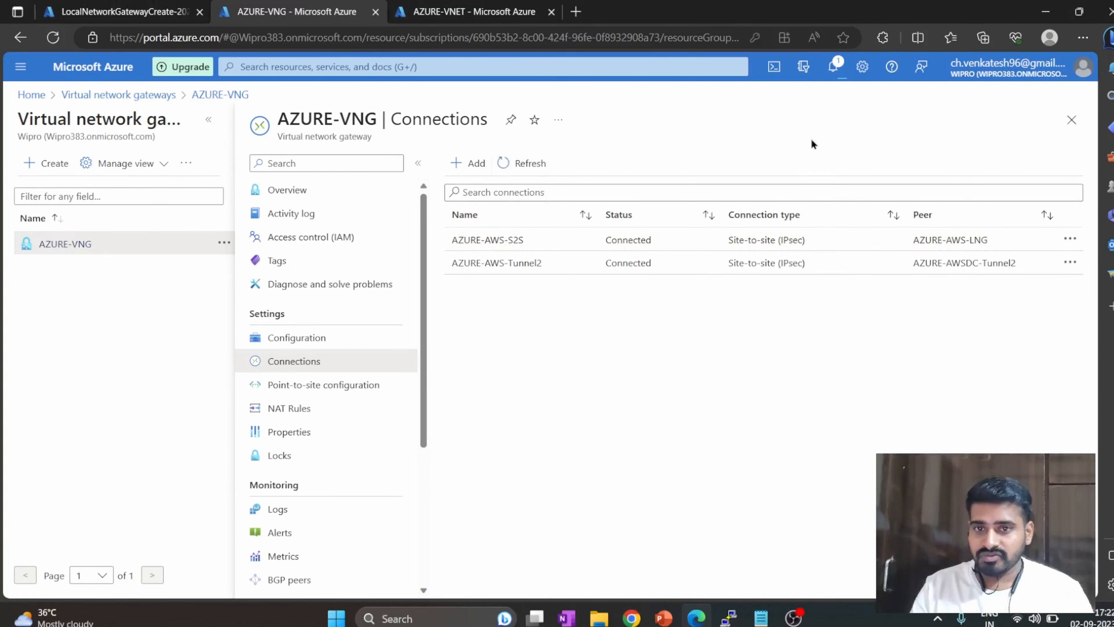
click(833, 67)
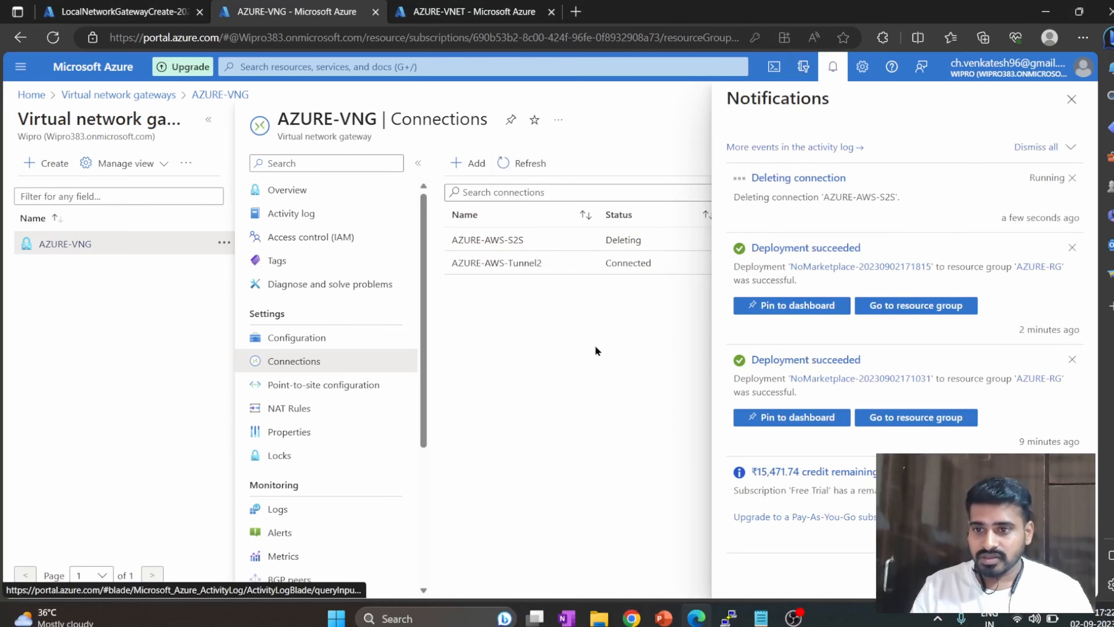
Switch to the AWS console, refresh the VPN connection, and check the status of Tunnel 1 and Tunnel 2.
mouse_move(632, 618)
click(616, 507)
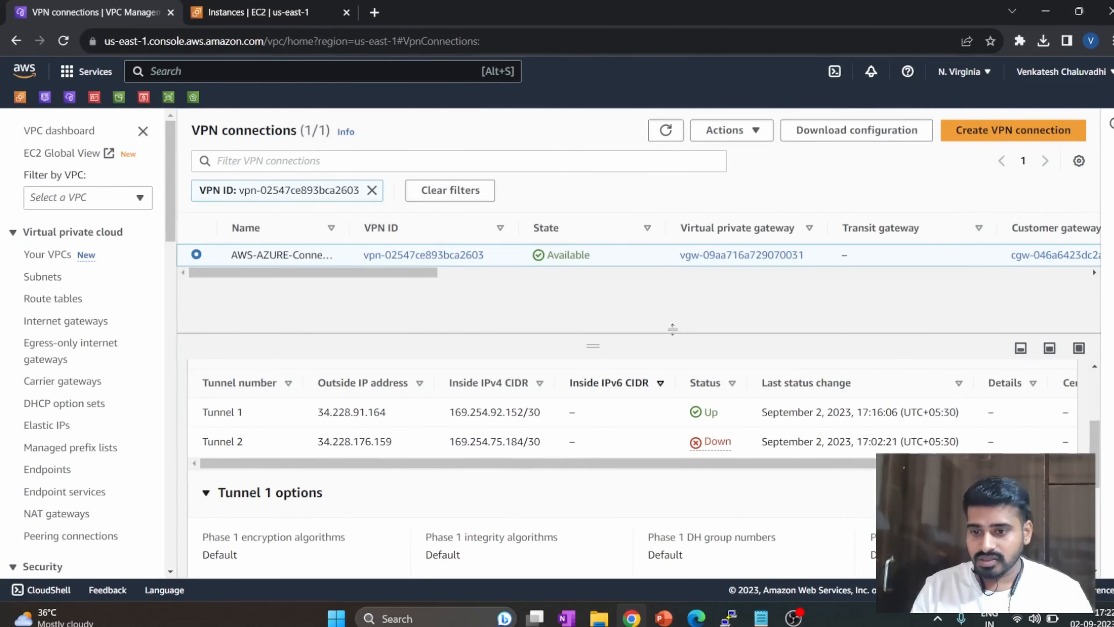
click(665, 130)
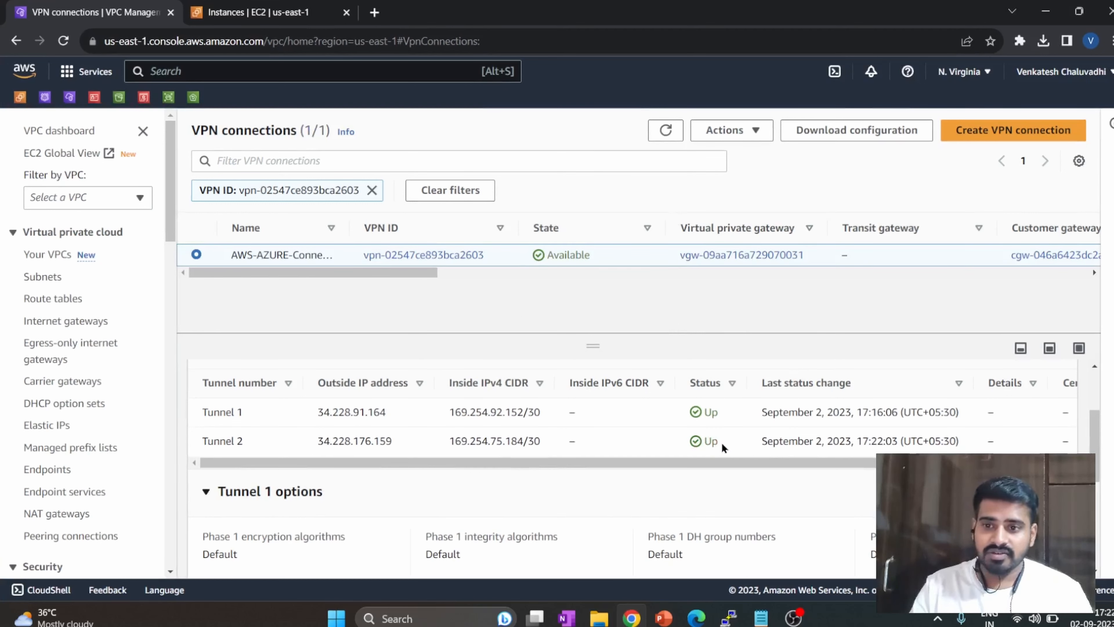
drag(721, 442, 687, 409)
click(661, 488)
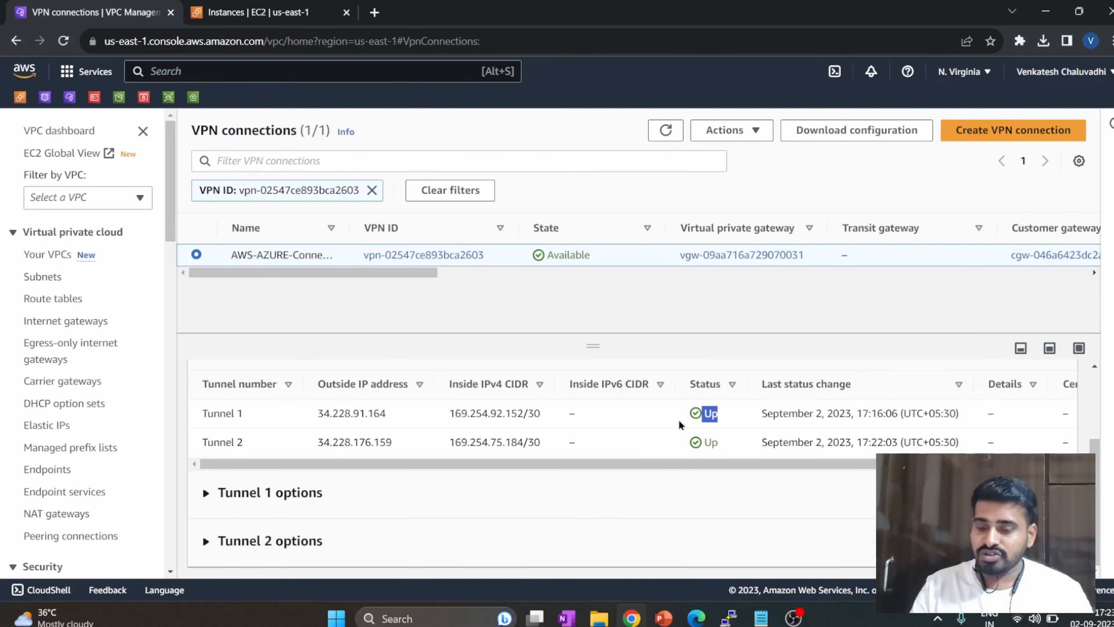
click(639, 506)
drag(721, 436, 686, 435)
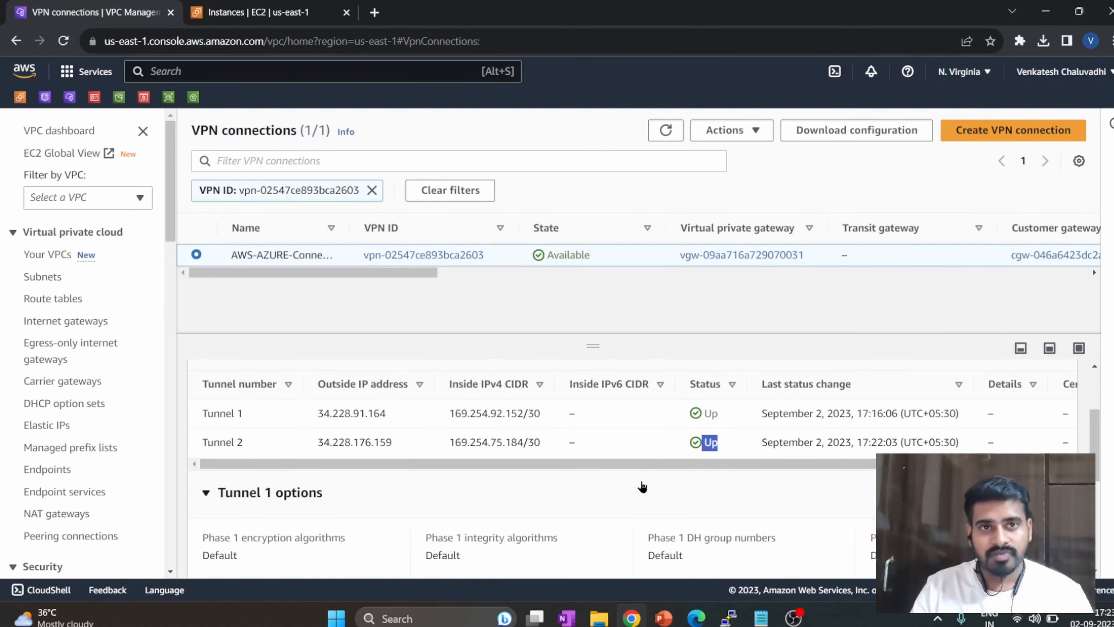
Switch to the Azure portal, close the notifications, and refresh the AZURE-VNG connections list.
key(alt+Tab)
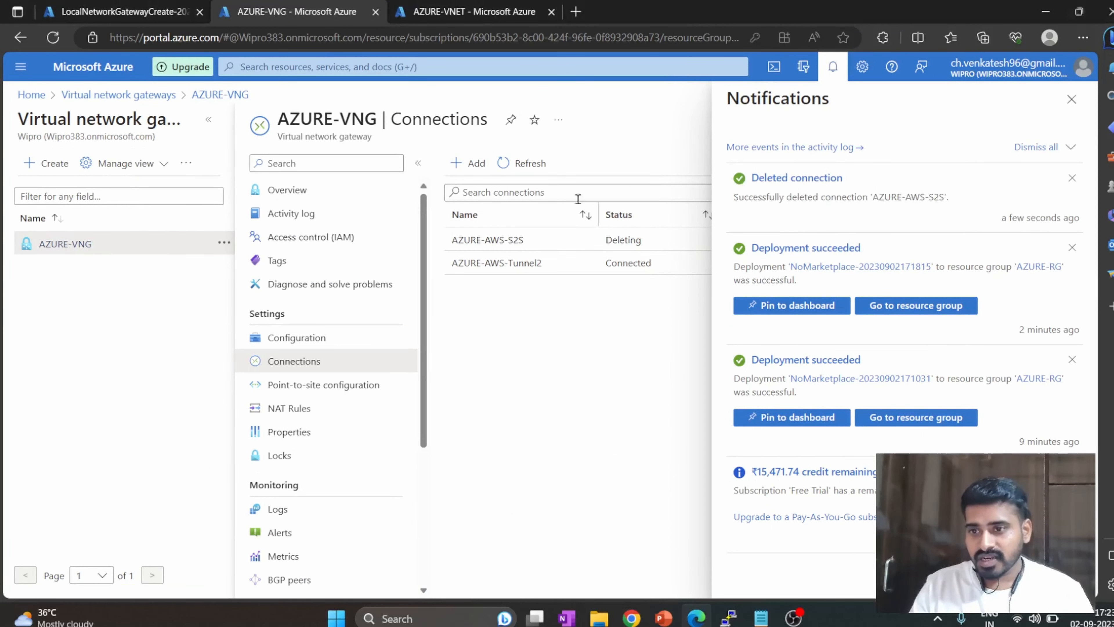
click(1071, 99)
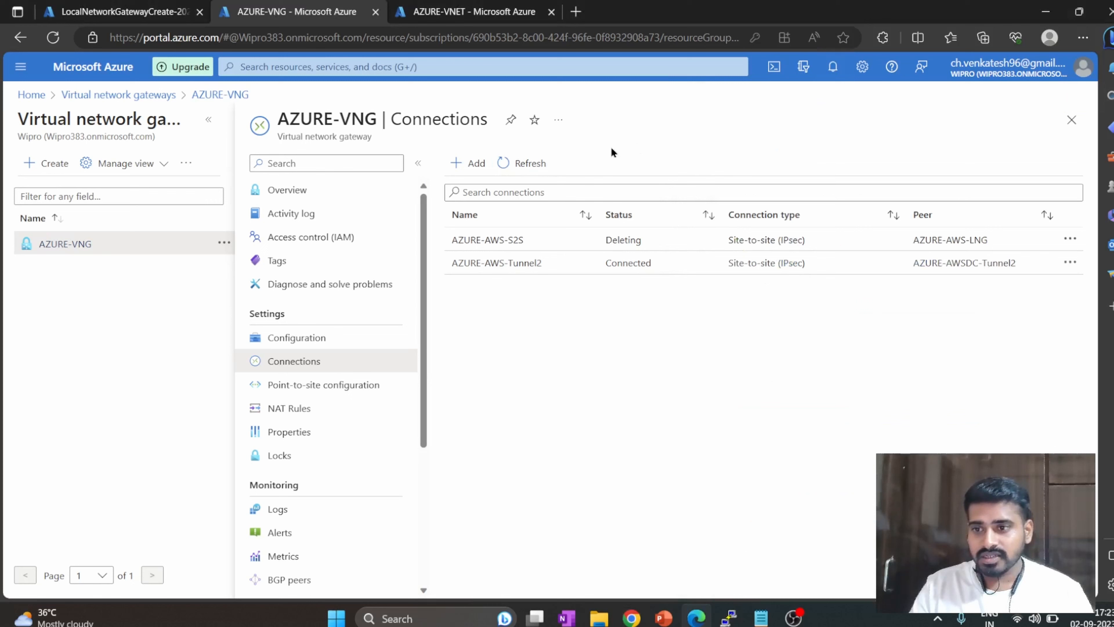
click(528, 163)
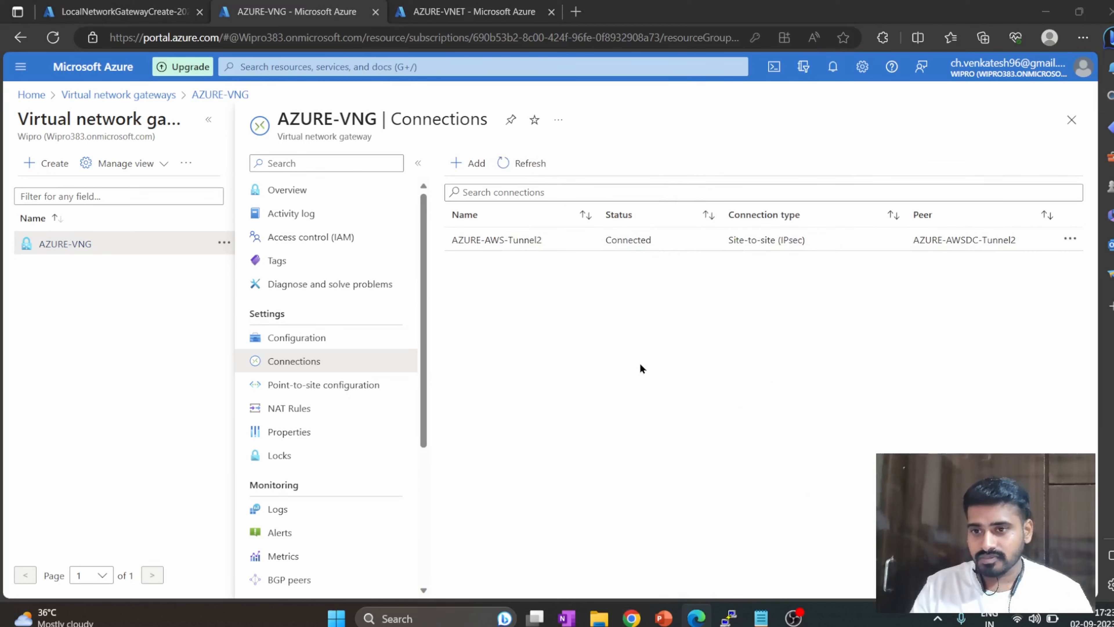
Refresh the AWS tunnel state again and check the ping replies in the AWS-SERVER PuTTY session.
key(alt+Tab)
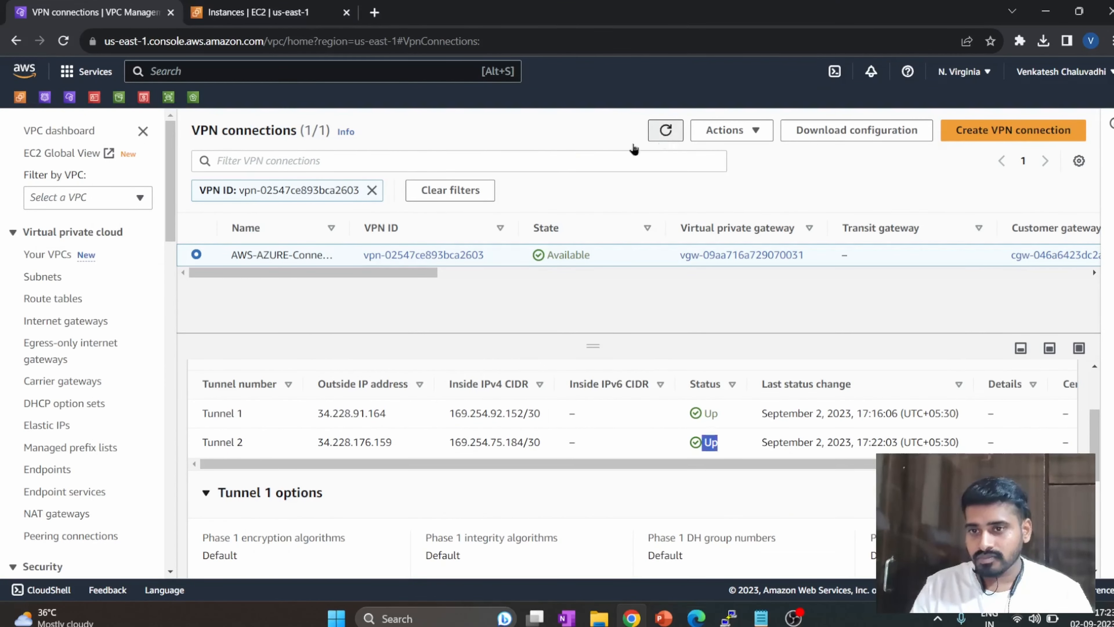
click(665, 130)
mouse_move(697, 618)
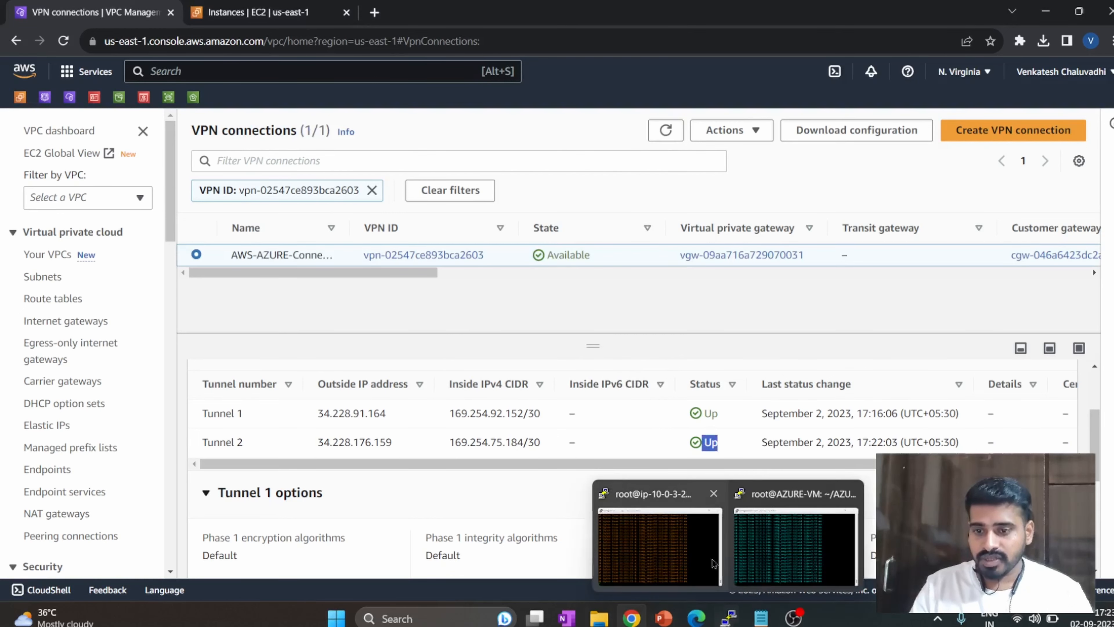
click(695, 524)
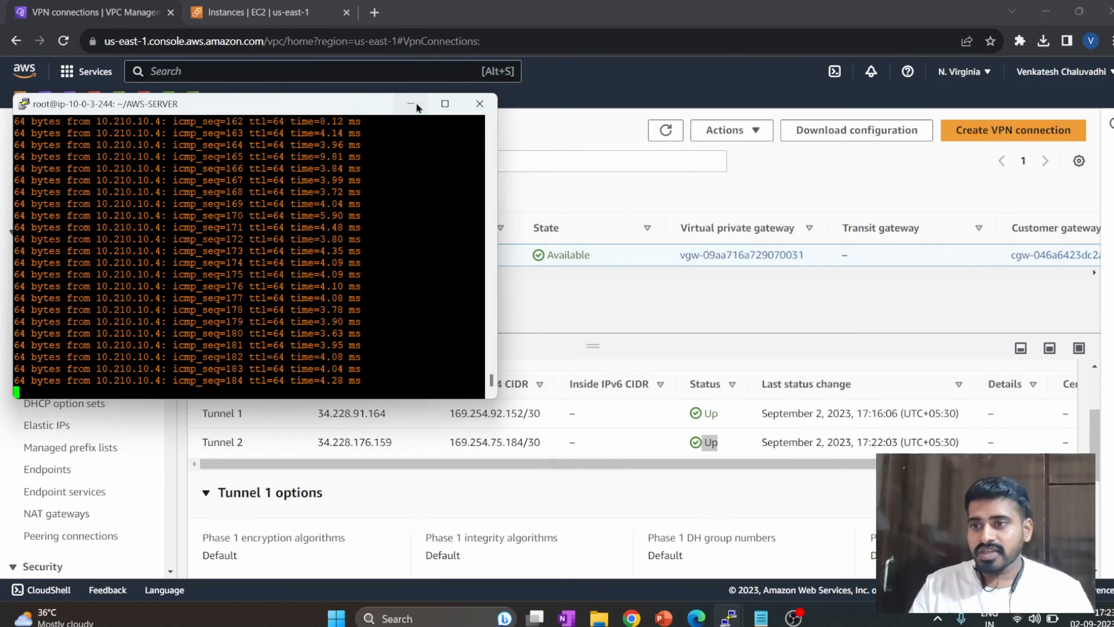
click(412, 104)
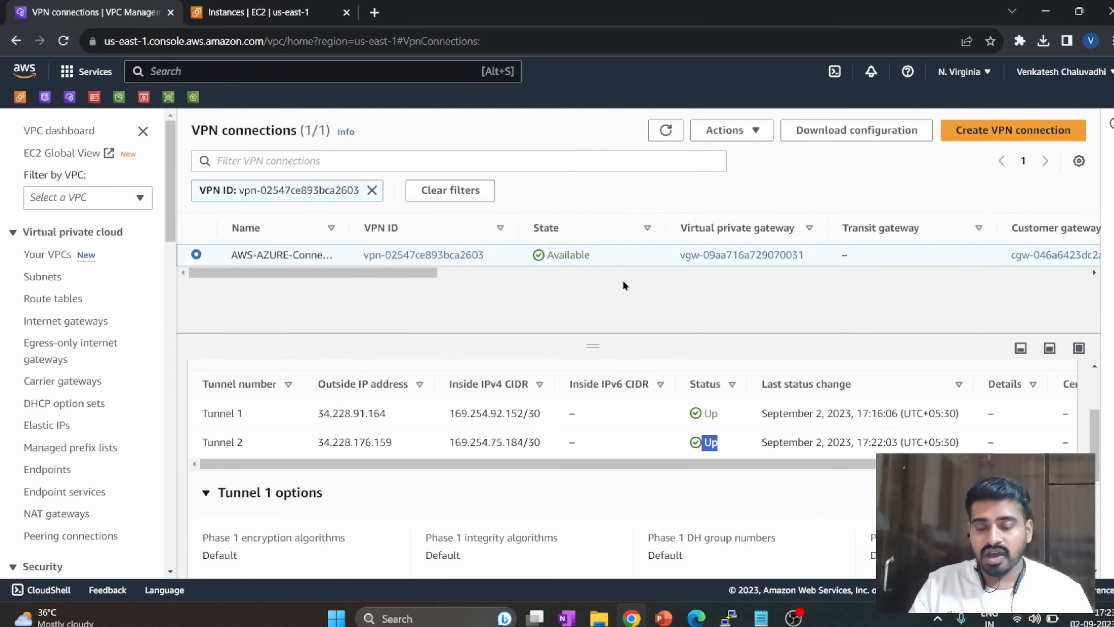
click(666, 130)
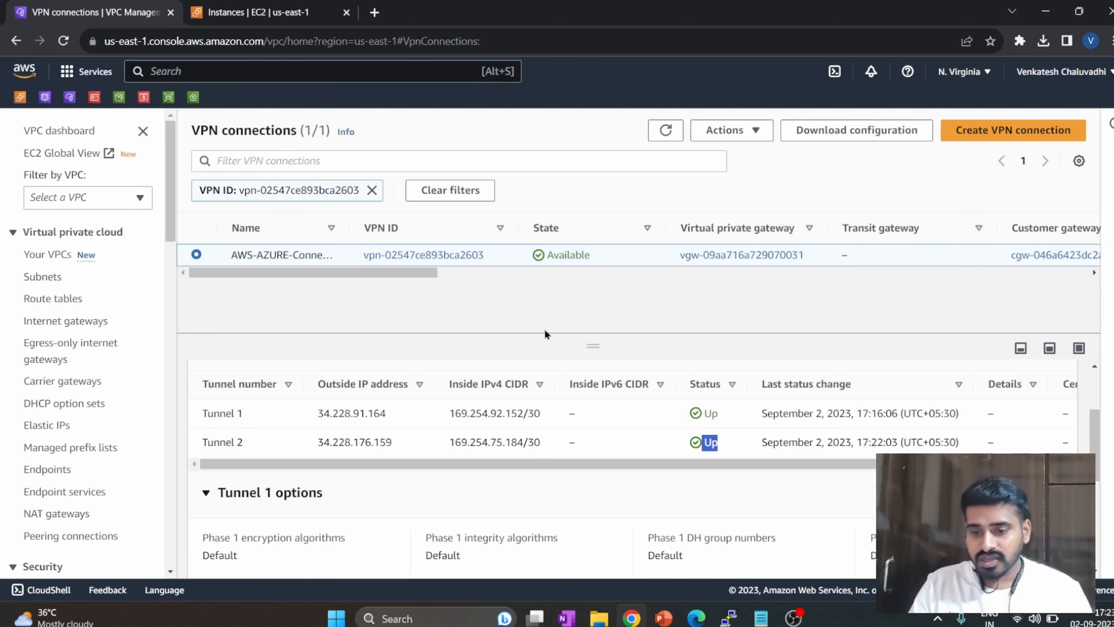
Switch to the PowerPoint slide show with the VPN diagram.
mouse_move(729, 616)
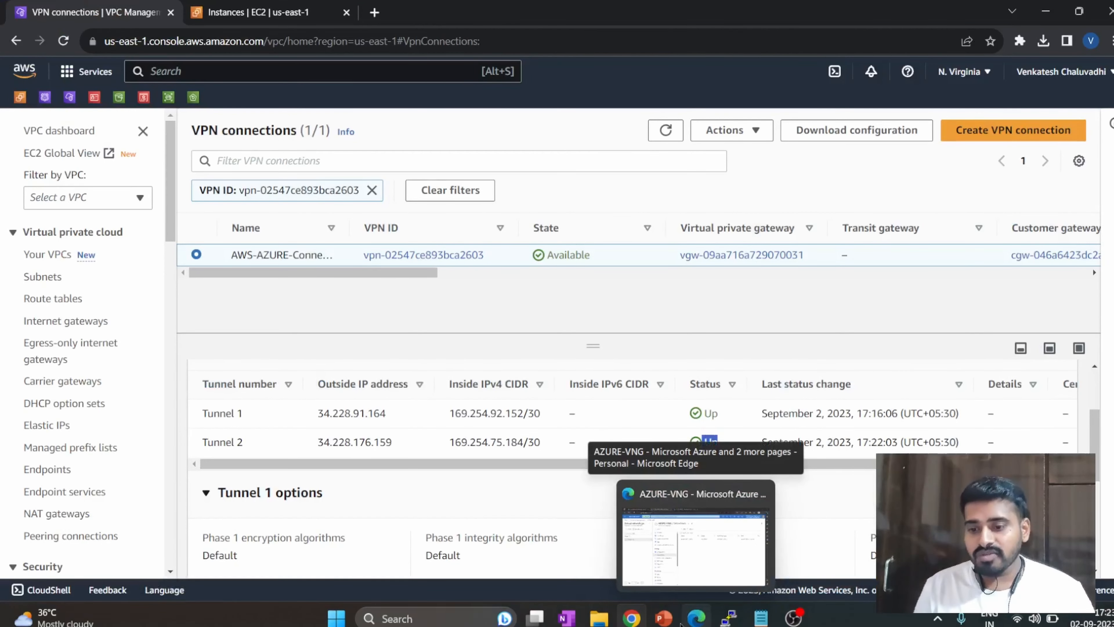
mouse_move(663, 619)
click(718, 554)
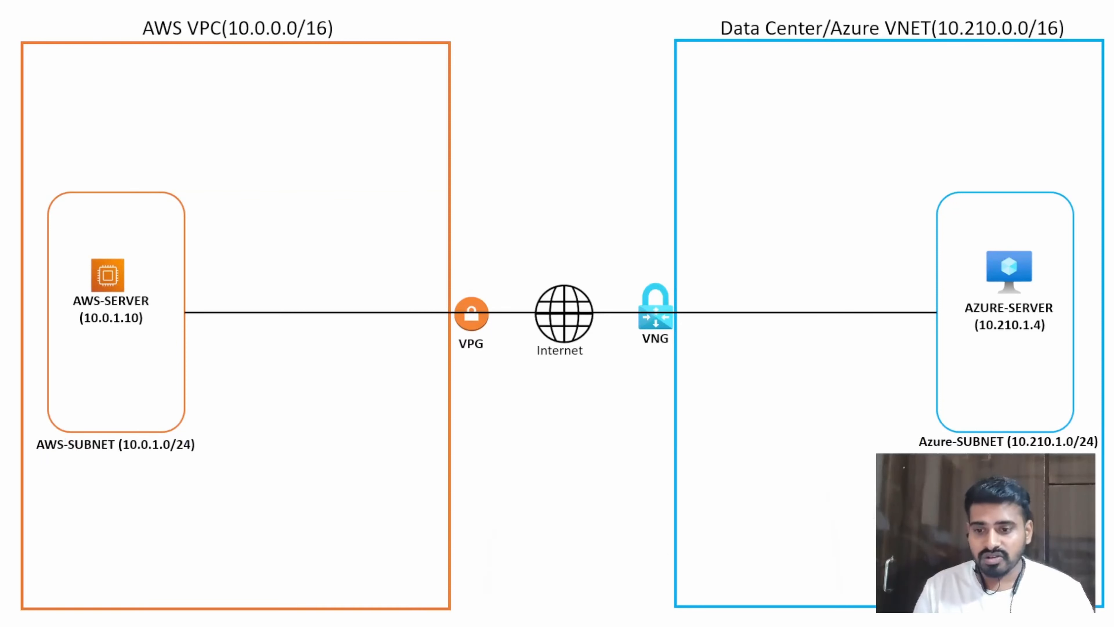